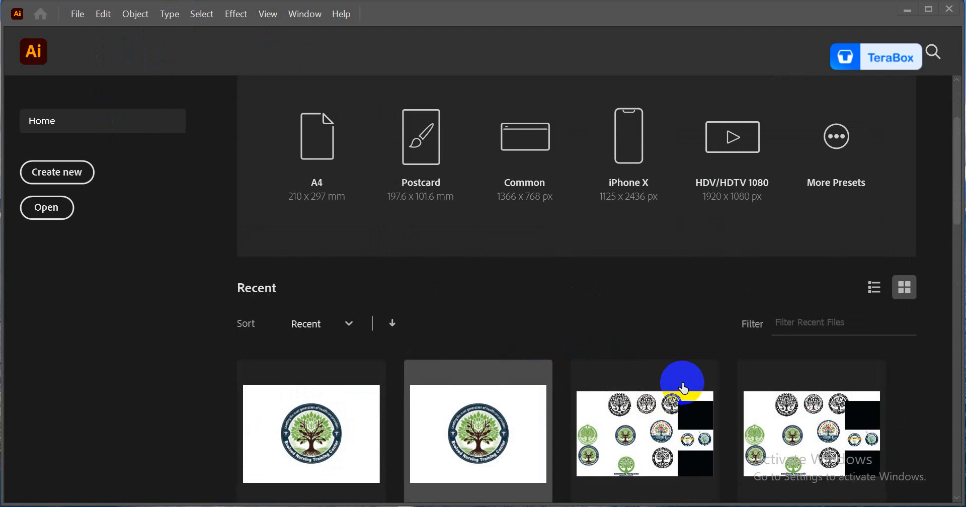
pyautogui.scroll(3, 563, 209)
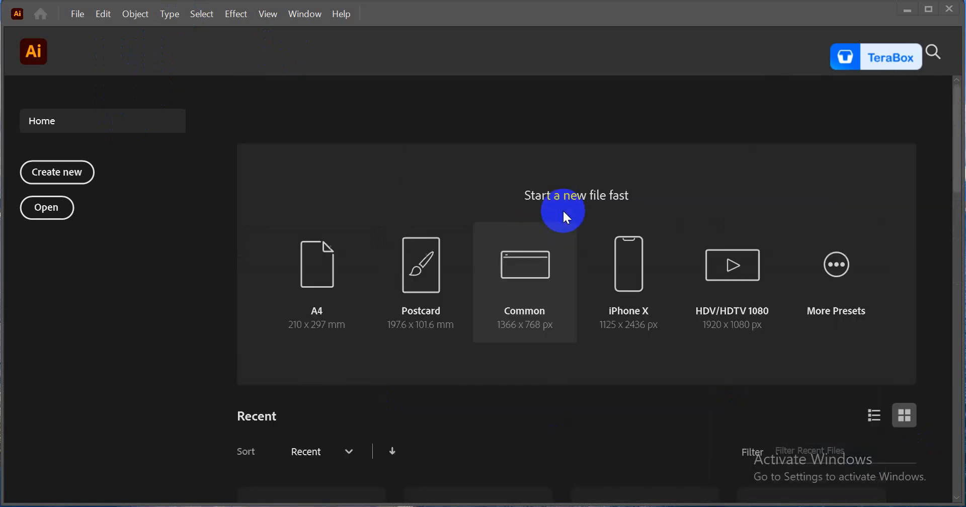
pyautogui.scroll(-3, 496, 241)
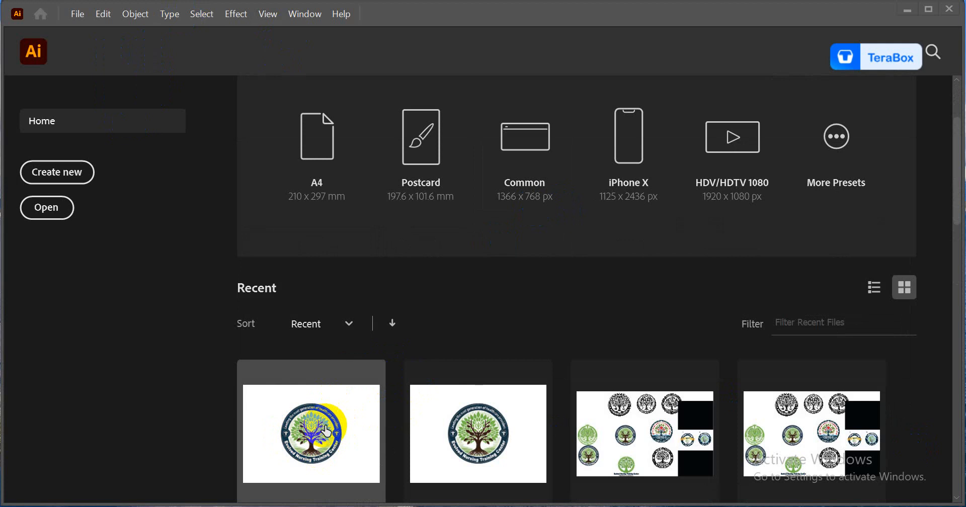
pyautogui.scroll(-3, 322, 408)
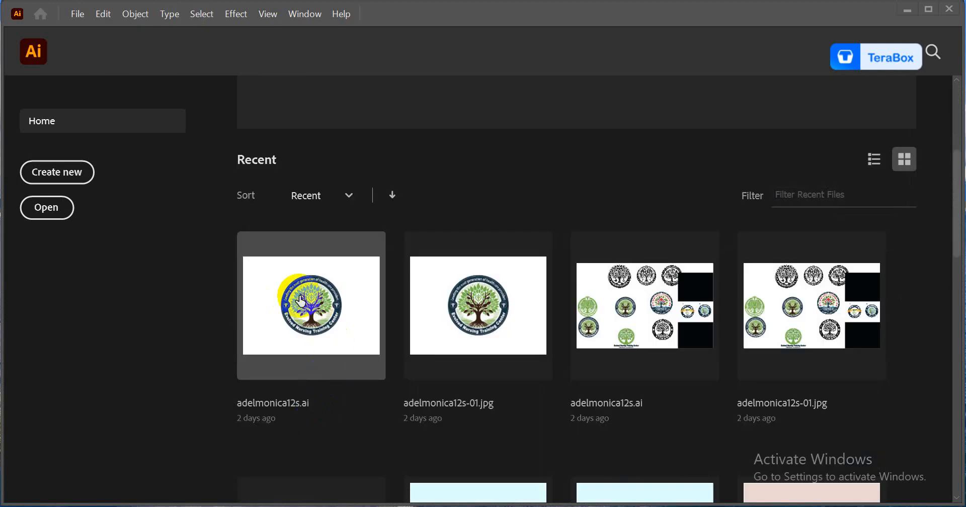
# Step: Switch to the desktop, open the hunternw99 folder, and browse through New folder, New folder and f to the innermost New folder
pyautogui.click(908, 11)
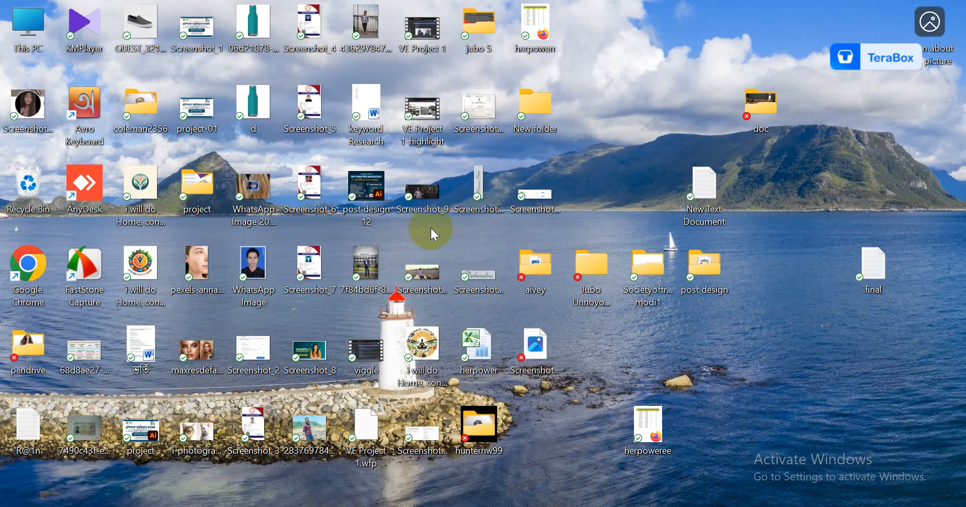
pyautogui.doubleClick(472, 418)
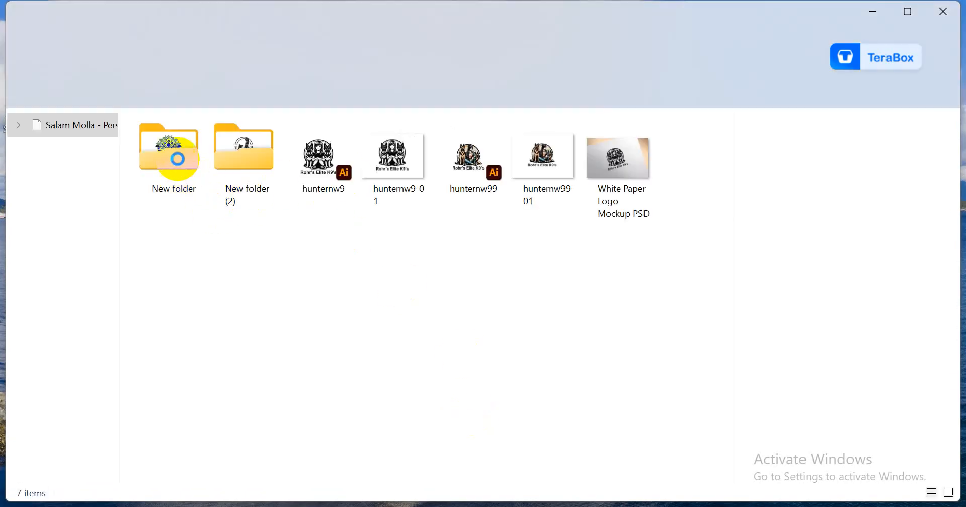
pyautogui.click(465, 161)
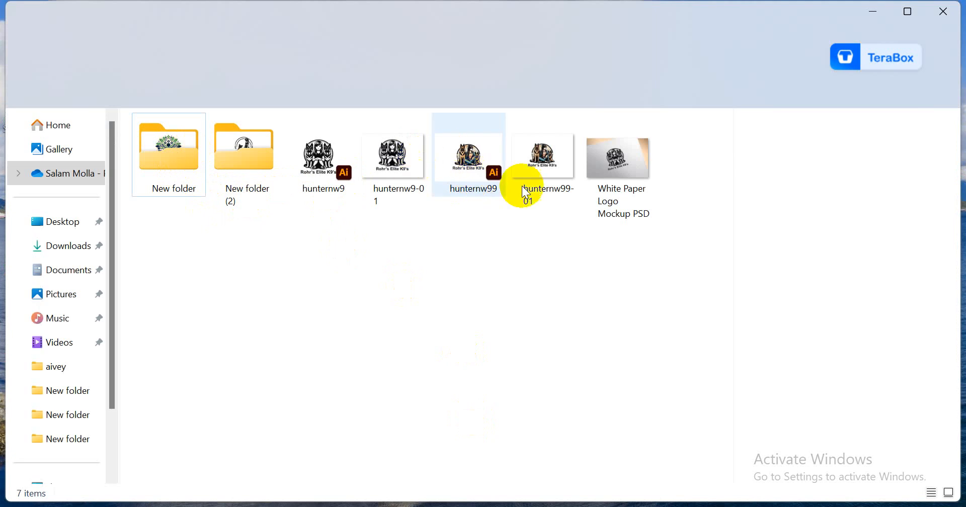
pyautogui.click(215, 149)
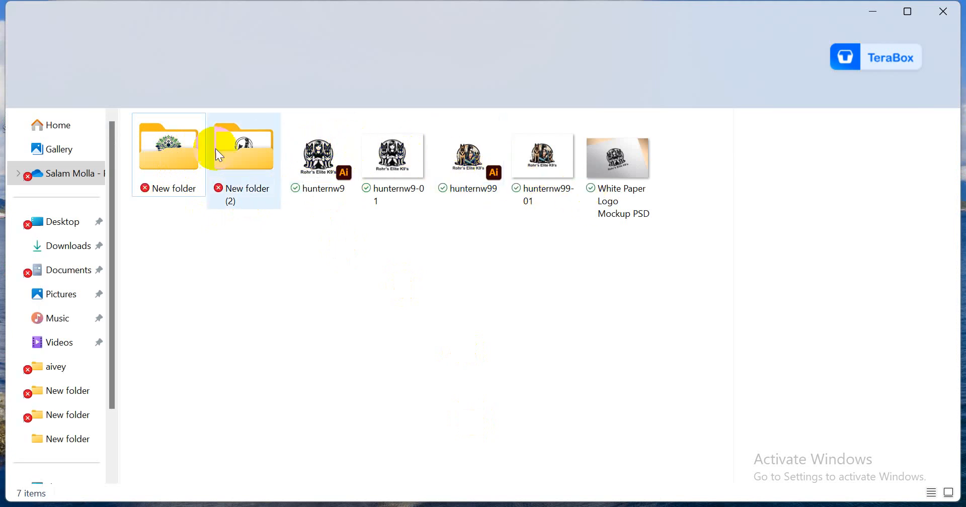
pyautogui.click(179, 147)
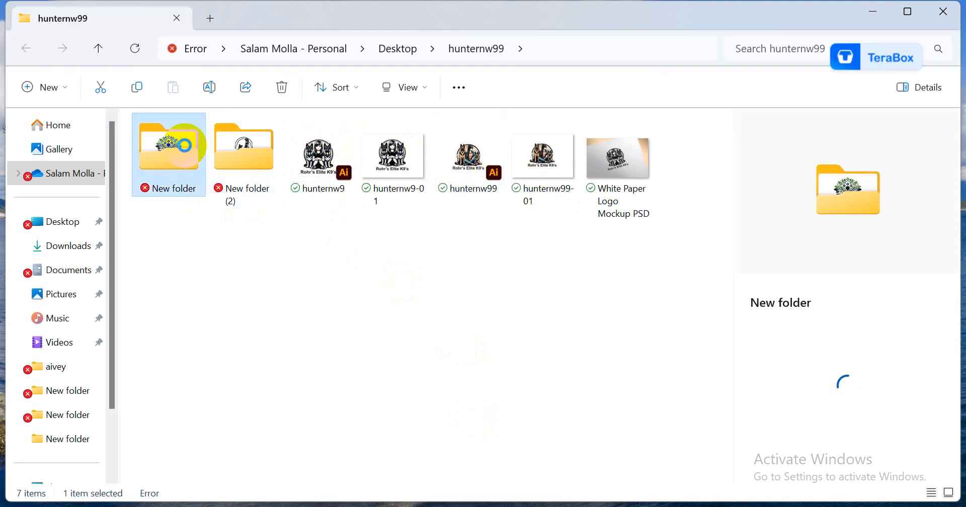
pyautogui.doubleClick(185, 146)
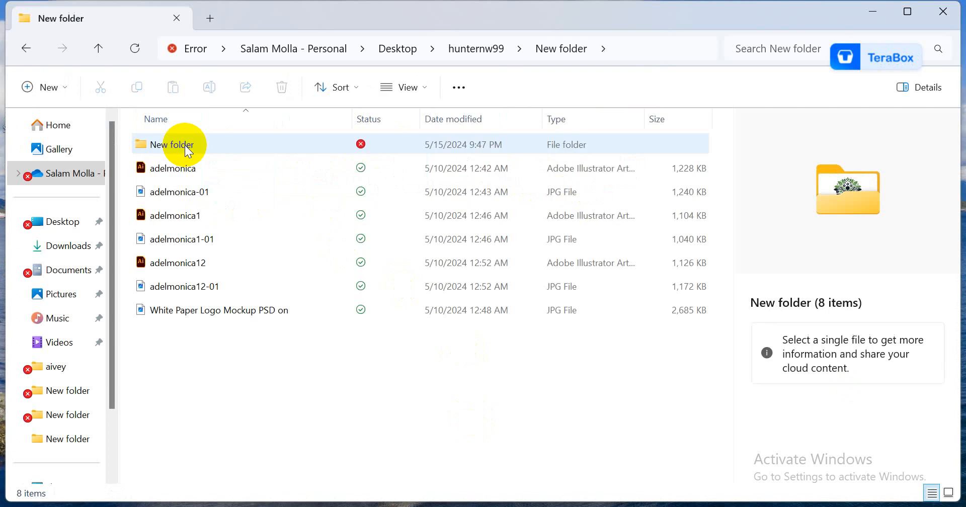
pyautogui.doubleClick(186, 145)
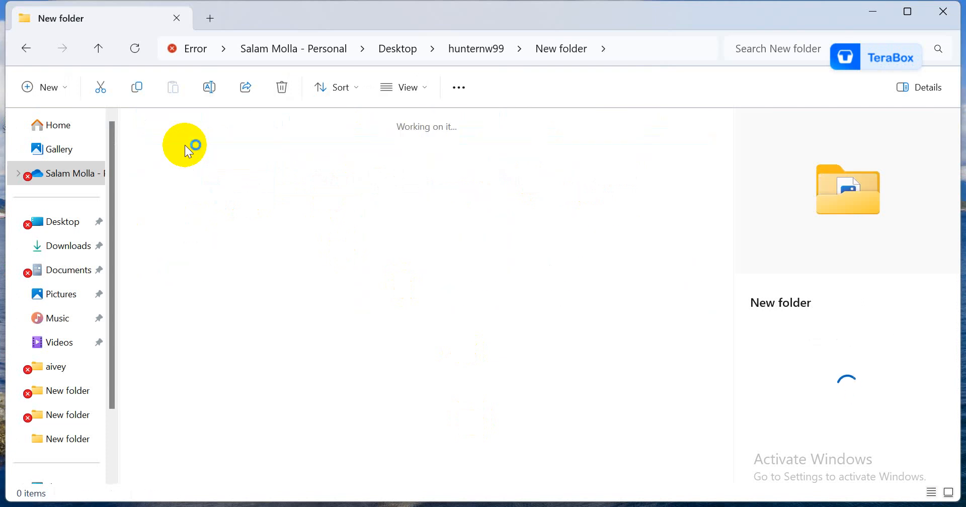
pyautogui.doubleClick(234, 165)
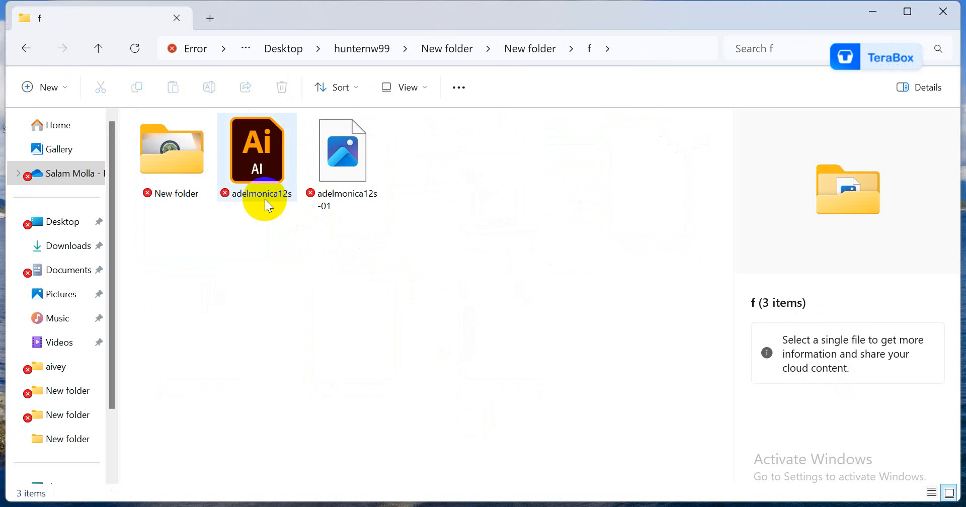
pyautogui.click(207, 167)
pyautogui.doubleClick(206, 167)
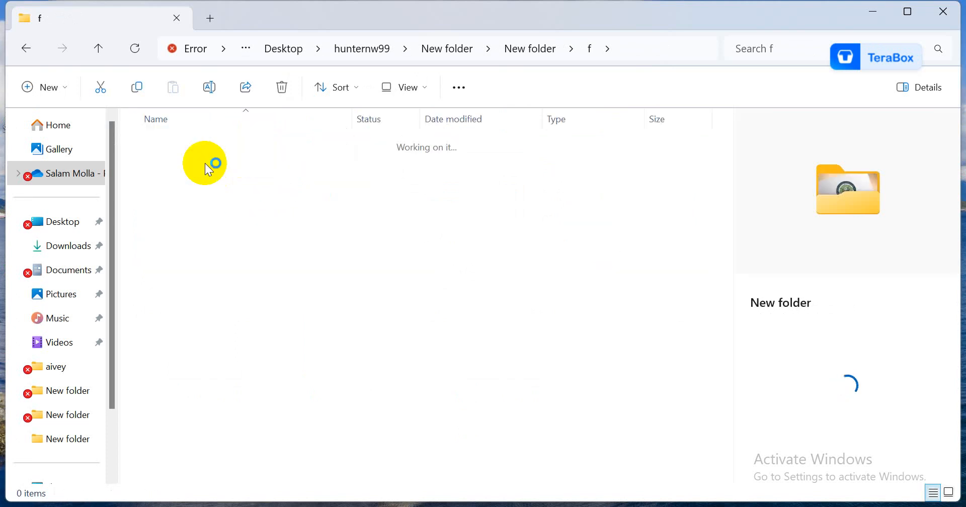
# Step: Open the adelmonica12s-01 JPG, examine the tree logo up close, and close the image viewer
pyautogui.click(292, 167)
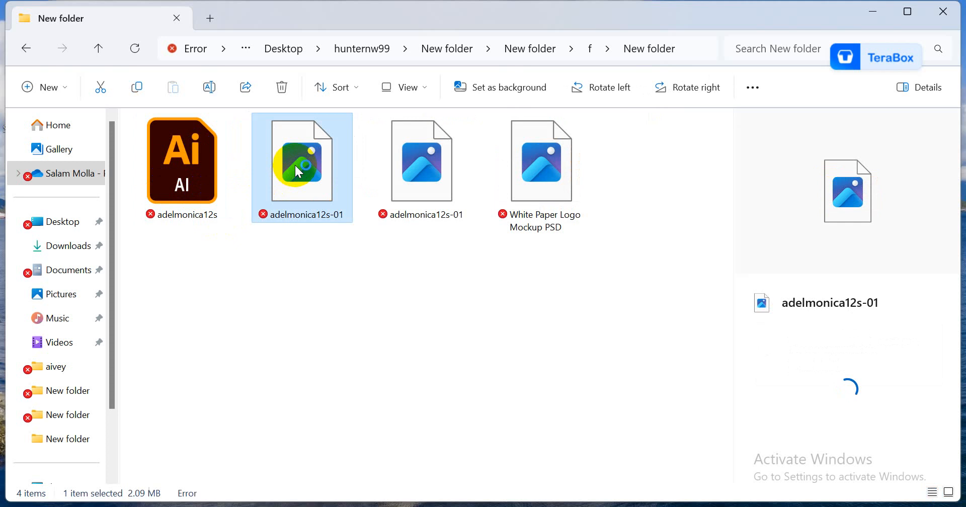
pyautogui.doubleClick(298, 172)
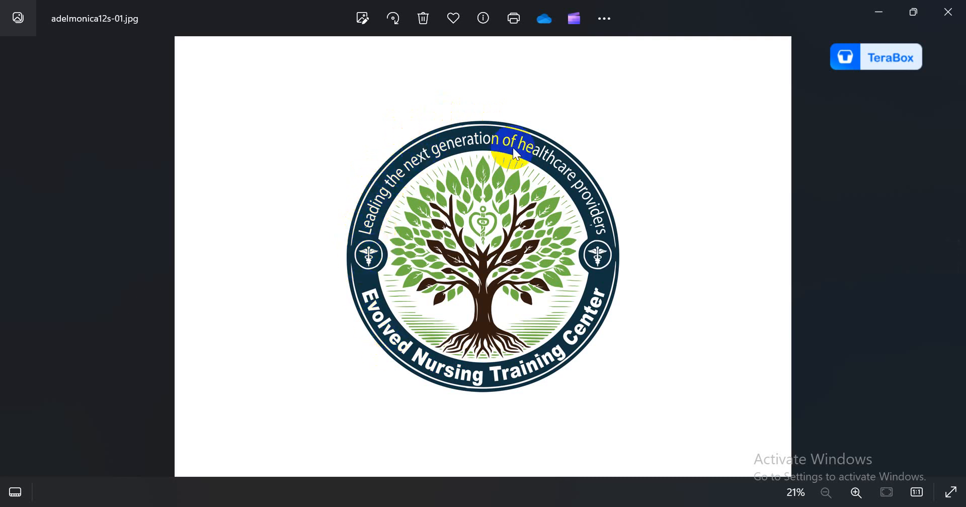
pyautogui.scroll(4, 518, 262)
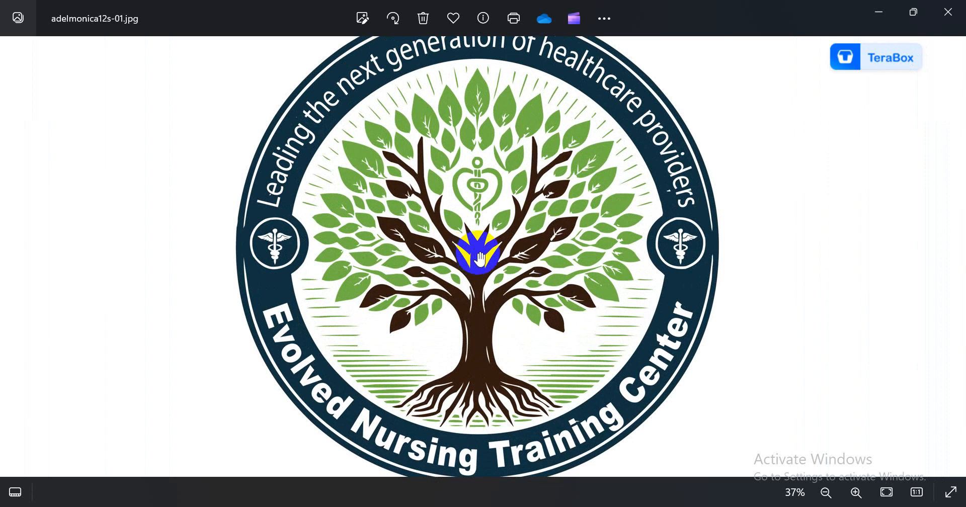
pyautogui.scroll(-3, 479, 261)
pyautogui.scroll(-1, 479, 261)
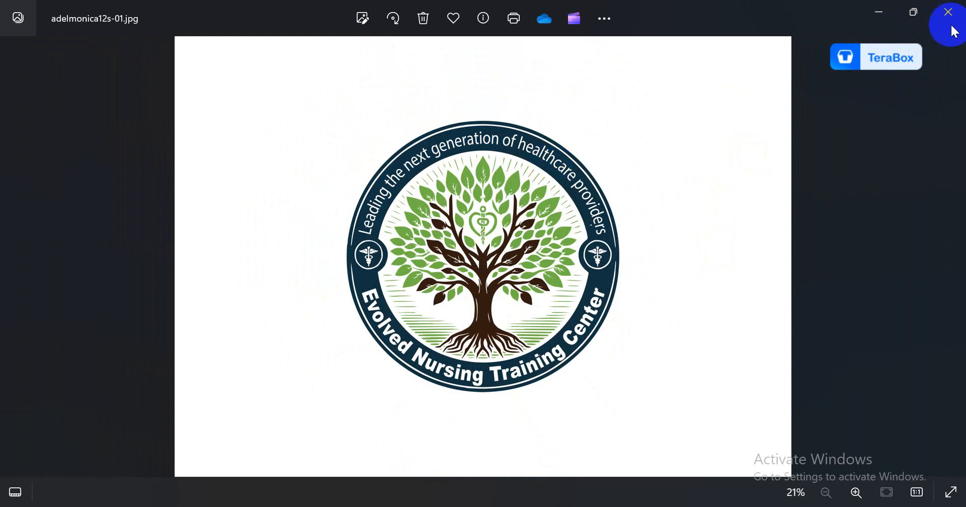
pyautogui.click(952, 258)
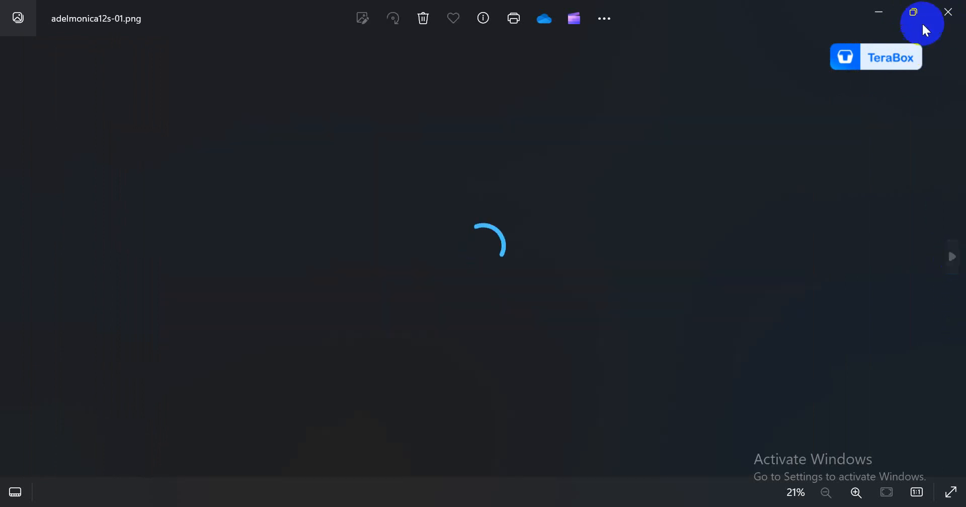
pyautogui.click(949, 12)
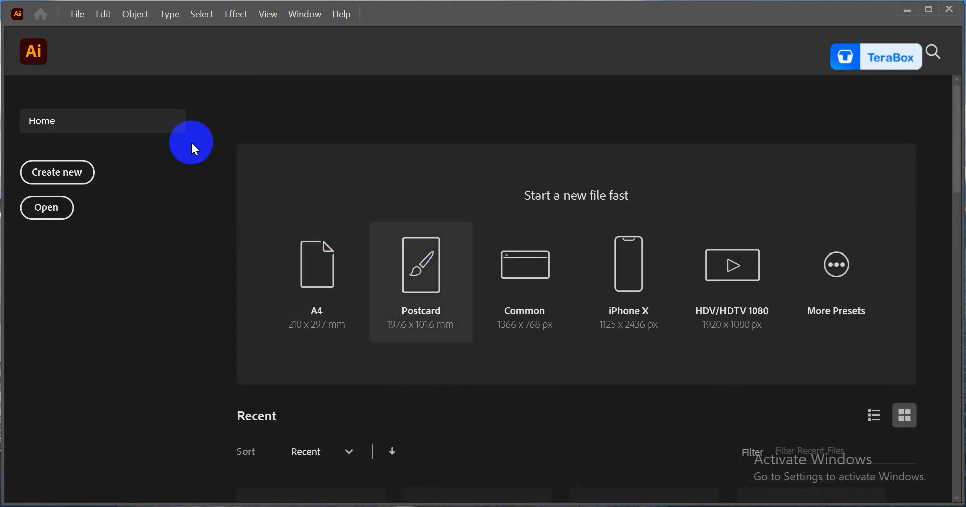
# Step: Open the New Document dialog to set up a new file
pyautogui.click(74, 16)
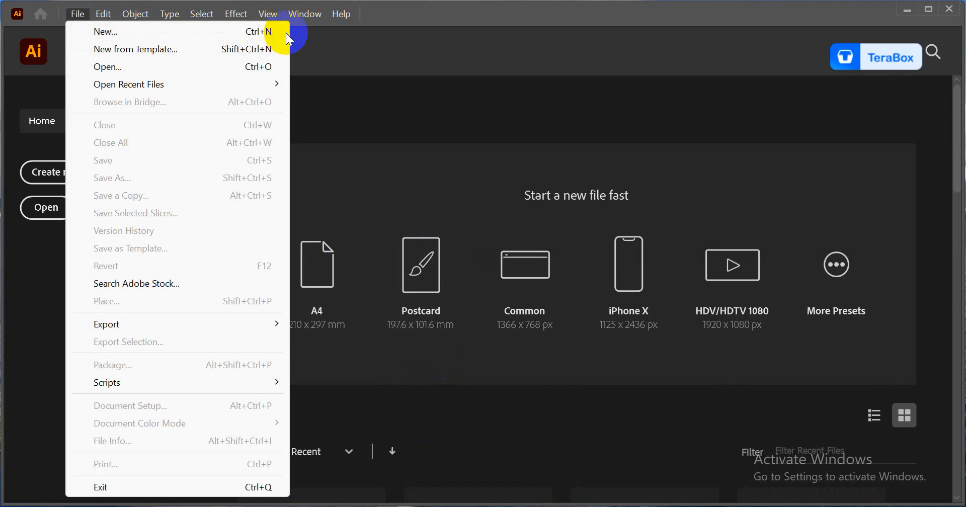
pyautogui.click(308, 32)
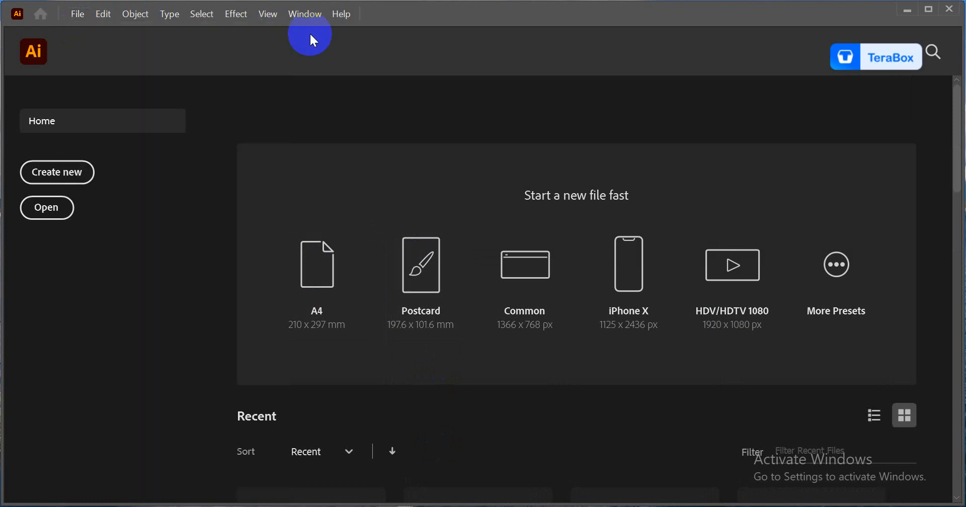
pyautogui.click(51, 177)
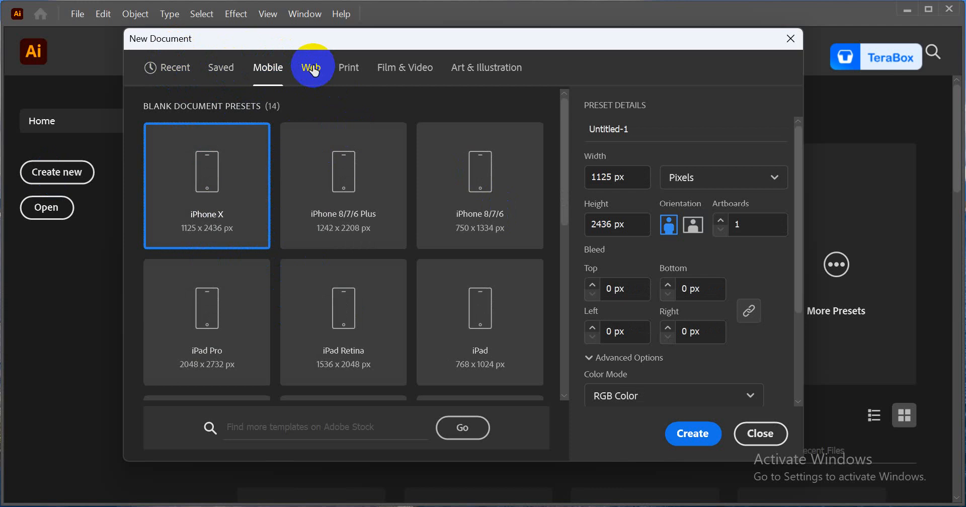
# Step: Examine the blank document presets offered for Web, Print and Mobile
pyautogui.click(312, 70)
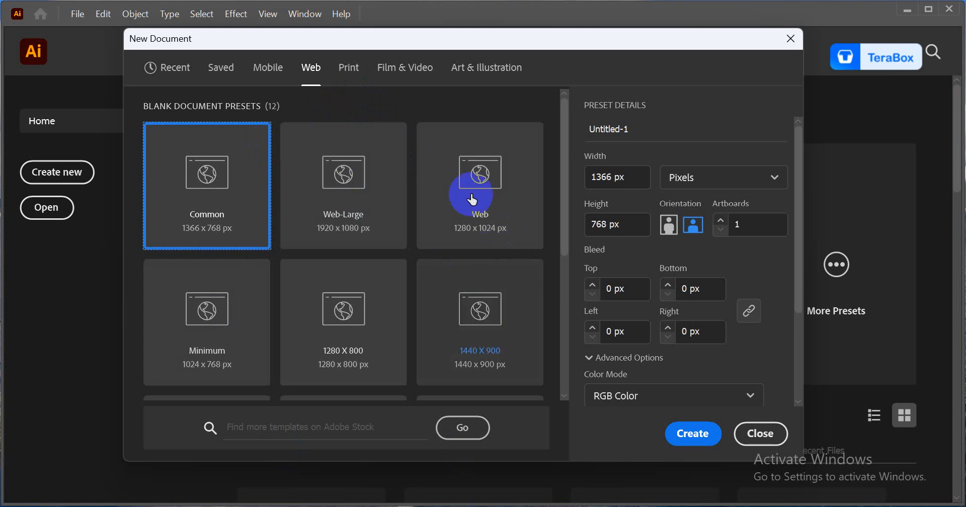
pyautogui.click(354, 71)
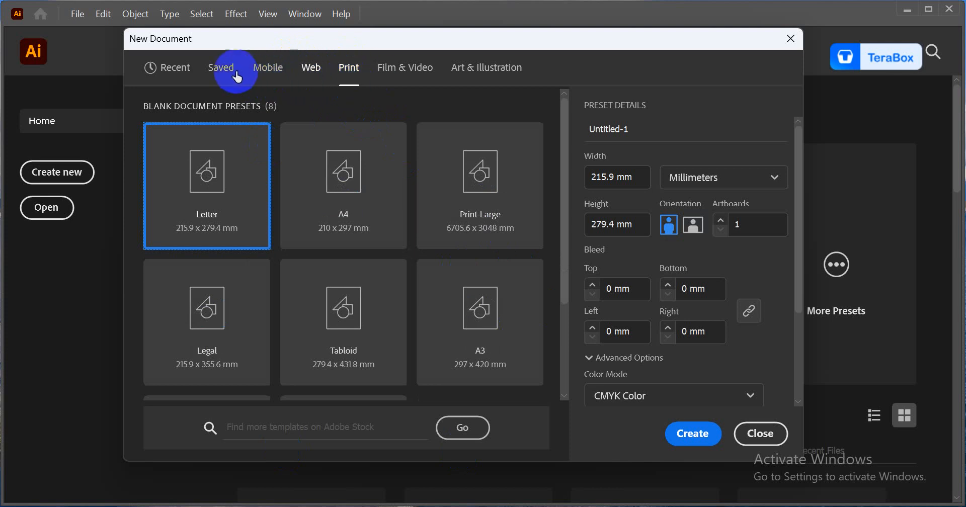
pyautogui.click(271, 67)
pyautogui.click(237, 220)
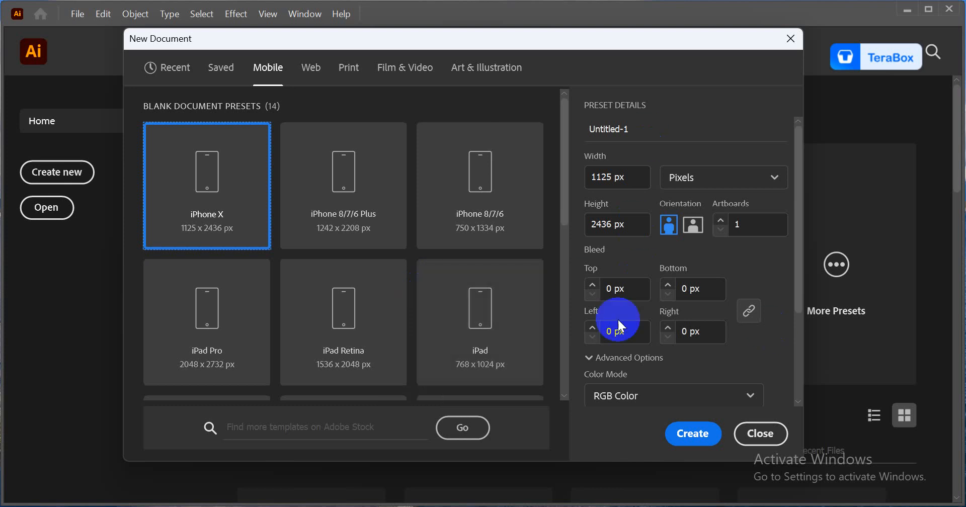
pyautogui.click(311, 69)
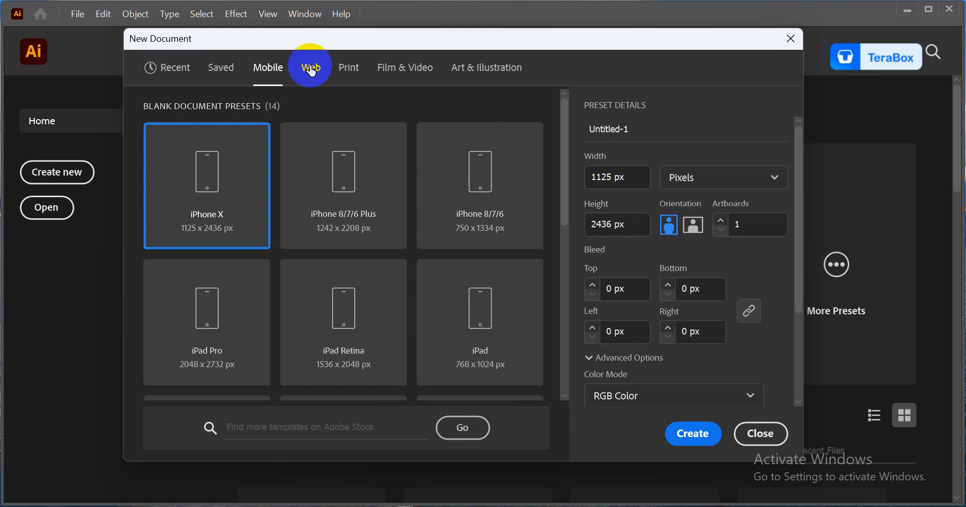
pyautogui.scroll(-3, 327, 237)
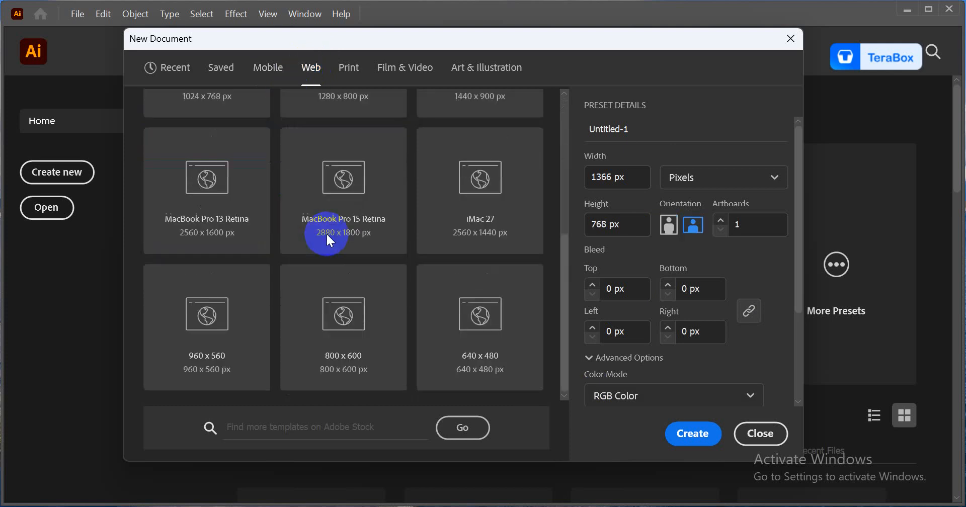
# Step: Switch to Google Meet, admit the waiting participant to the call, and return to Illustrator
pyautogui.click(691, 506)
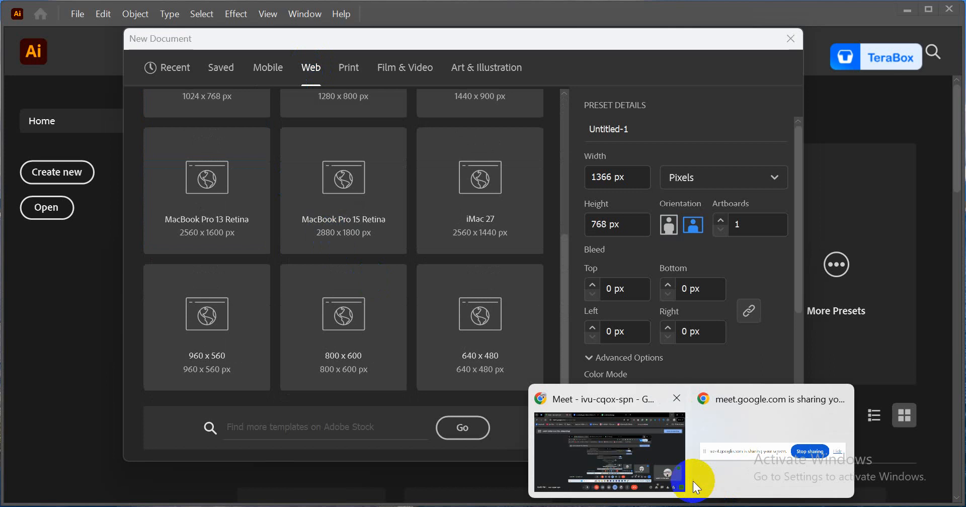
pyautogui.click(647, 454)
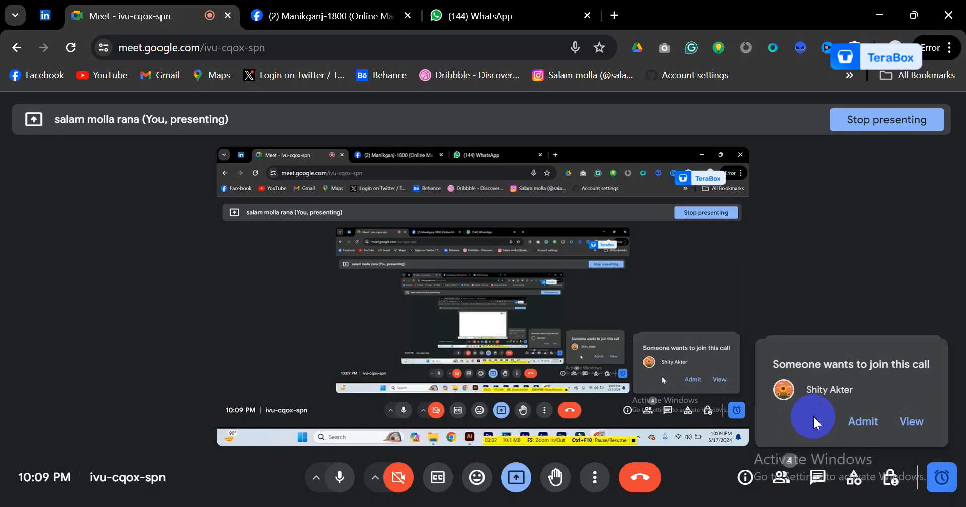
pyautogui.click(863, 421)
pyautogui.moveTo(691, 505)
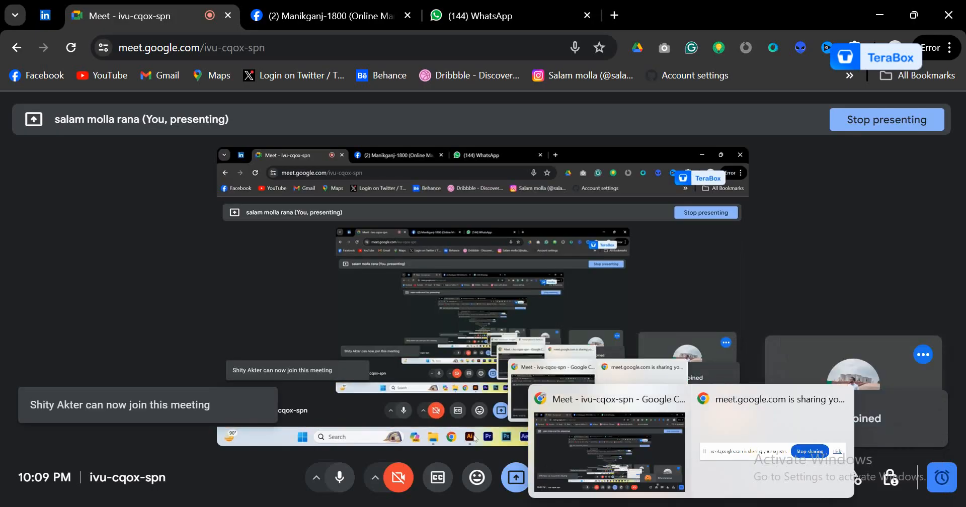
pyautogui.click(442, 504)
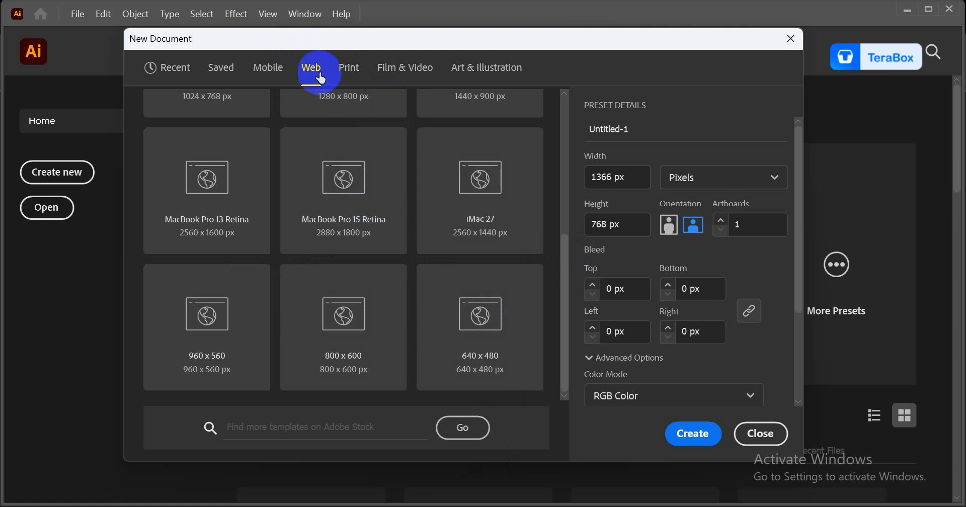
# Step: Choose the Print document category and name the new document alex
pyautogui.click(349, 71)
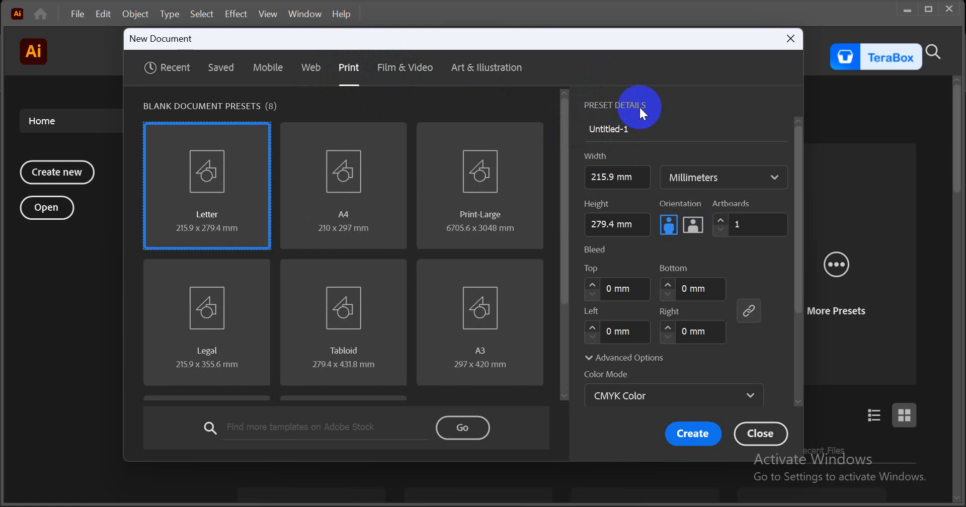
pyautogui.click(629, 129)
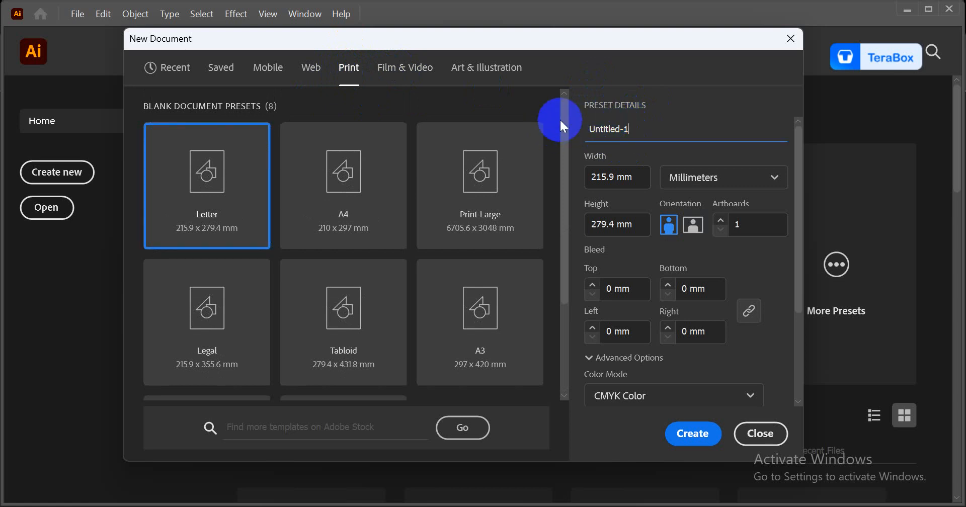
pyautogui.press('BackSpace')
pyautogui.press('BackSpace')
pyautogui.press('BackSpace')
pyautogui.press('BackSpace')
pyautogui.press('BackSpace')
pyautogui.press('BackSpace')
pyautogui.press('BackSpace')
pyautogui.press('BackSpace')
pyautogui.press('BackSpace')
pyautogui.press('BackSpace')
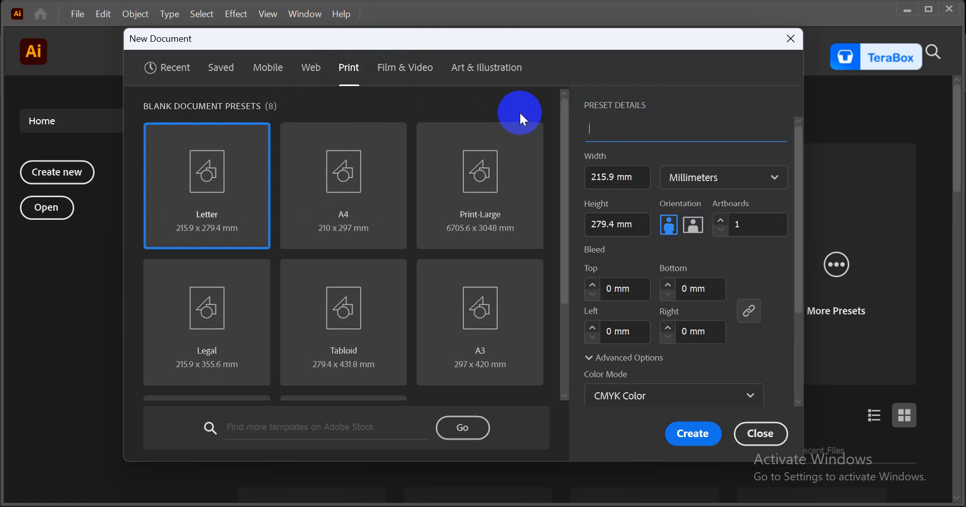
pyautogui.write('h')
pyautogui.press('BackSpace')
pyautogui.write('alex')
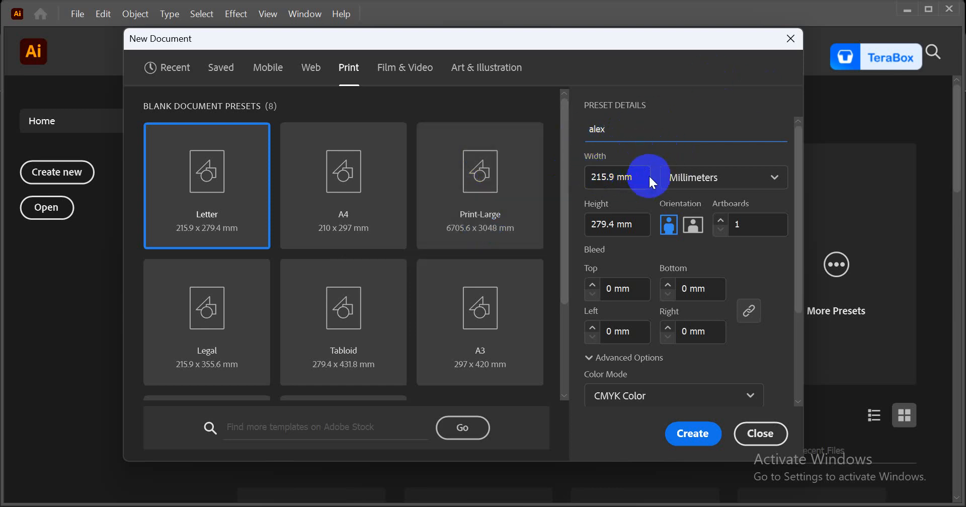
# Step: Switch the new document's units to Pixels and set its width to 1400 px
pyautogui.click(692, 181)
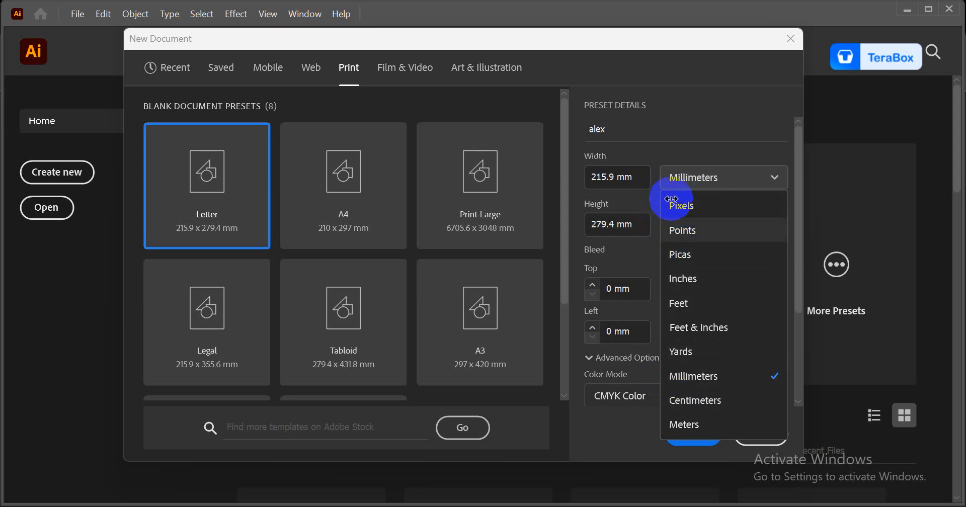
pyautogui.click(688, 206)
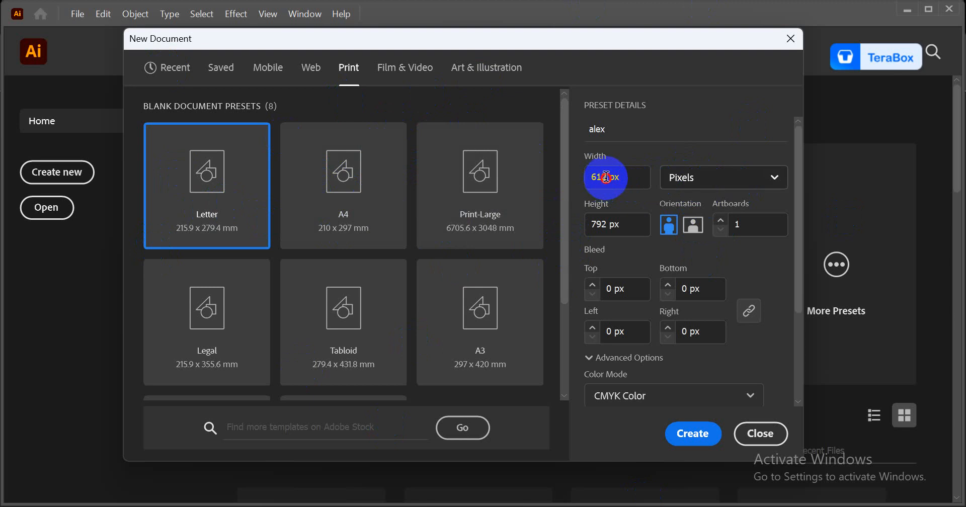
pyautogui.moveTo(608, 177); pyautogui.dragTo(602, 177)
pyautogui.press('BackSpace')
pyautogui.press('BackSpace')
pyautogui.press('BackSpace')
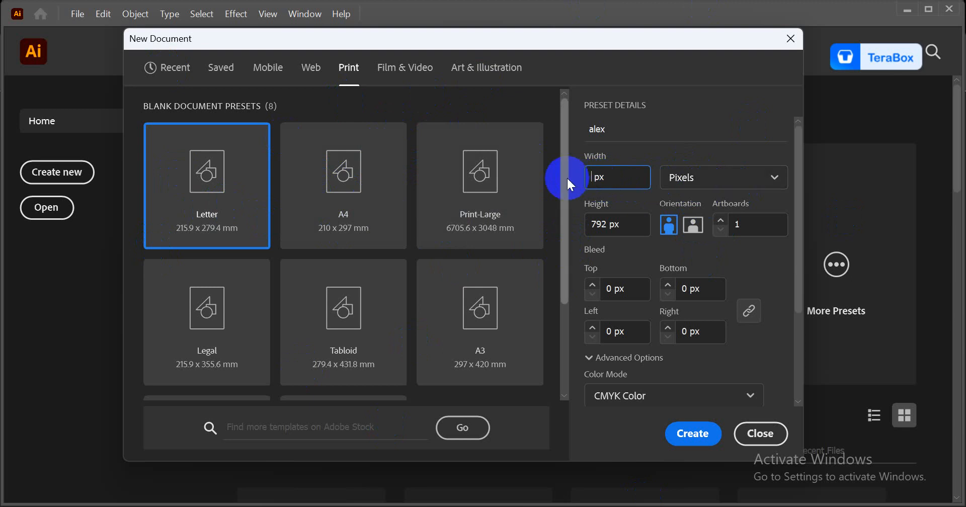
pyautogui.write('1400')
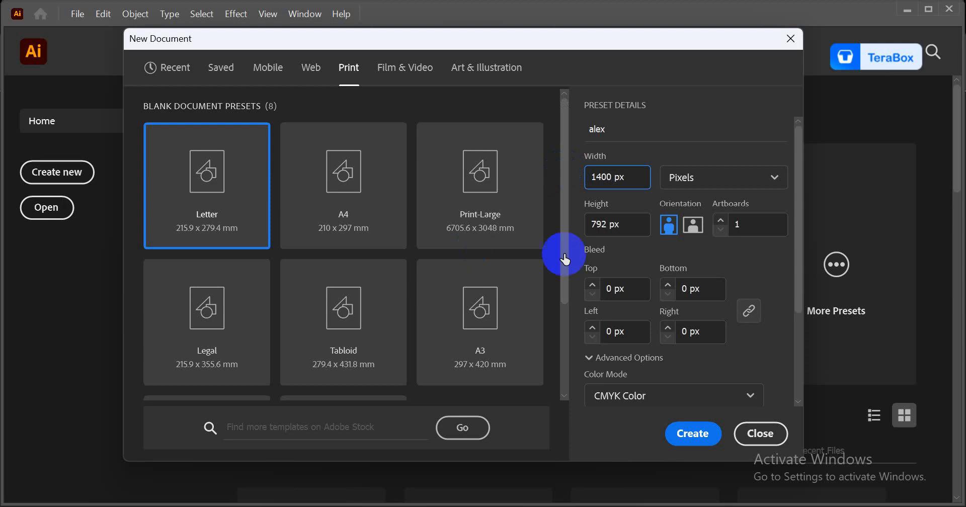
# Step: Set the new document's height to 1000 px, with landscape orientation
pyautogui.click(606, 224)
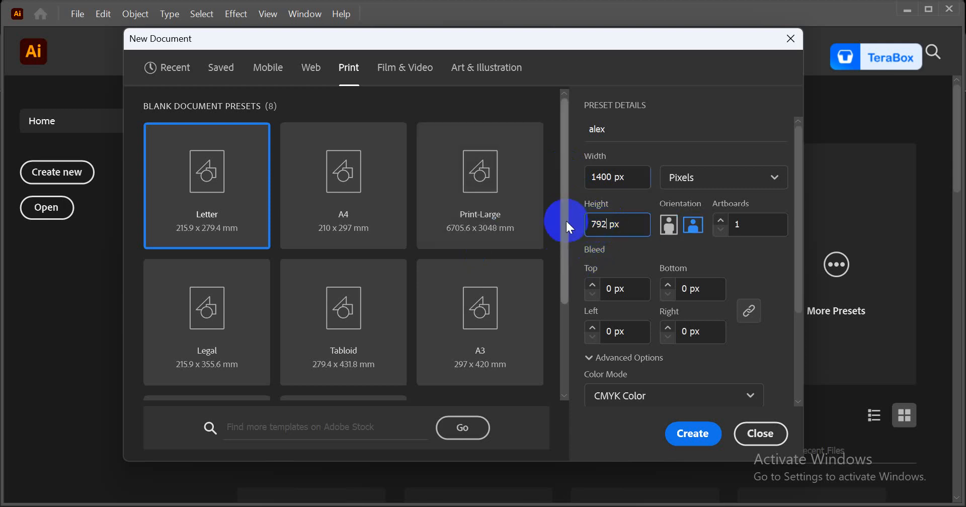
pyautogui.press('BackSpace')
pyautogui.press('BackSpace')
pyautogui.press('BackSpace')
pyautogui.write('1000')
pyautogui.click(683, 230)
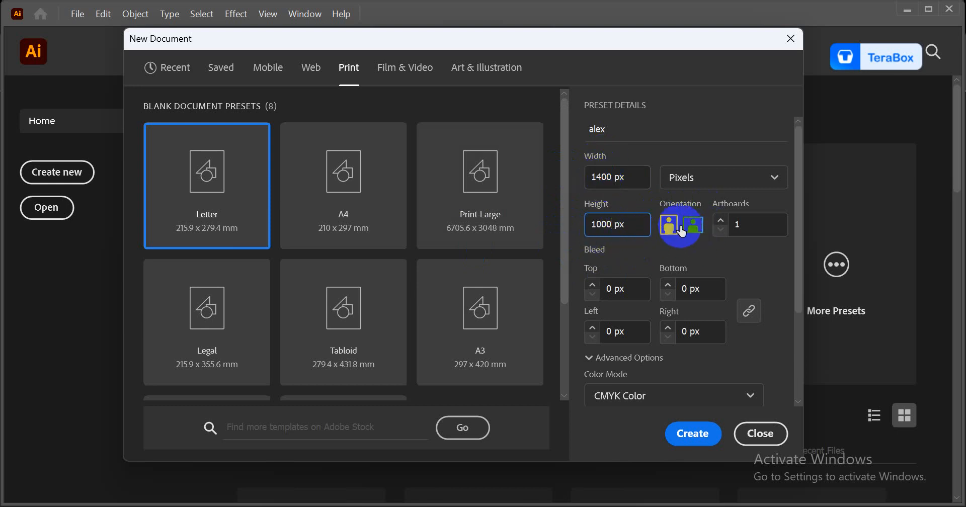
# Step: Raise the artboard count by one and bring it back to 1
pyautogui.click(733, 225)
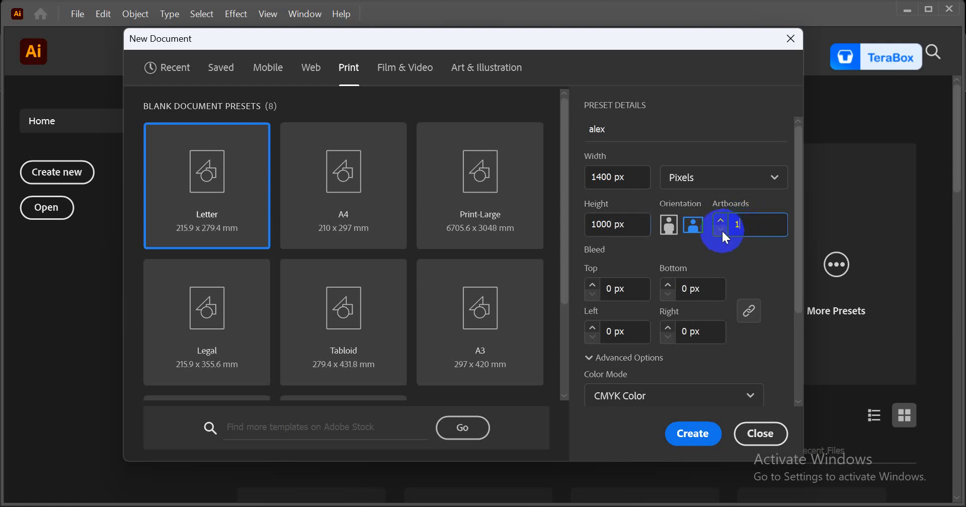
pyautogui.click(720, 222)
pyautogui.click(721, 230)
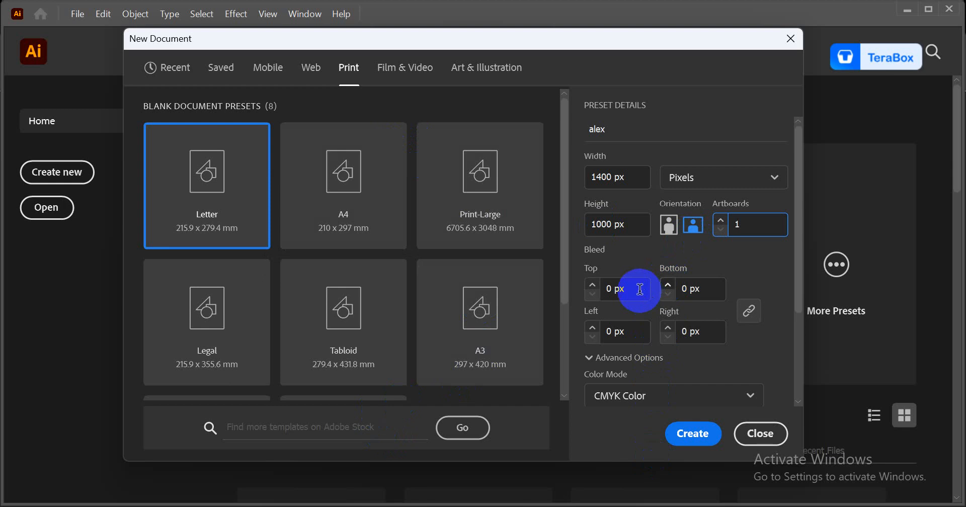
# Step: Set a linked bleed of 3 mm on all four sides and collapse the advanced options
pyautogui.click(606, 289)
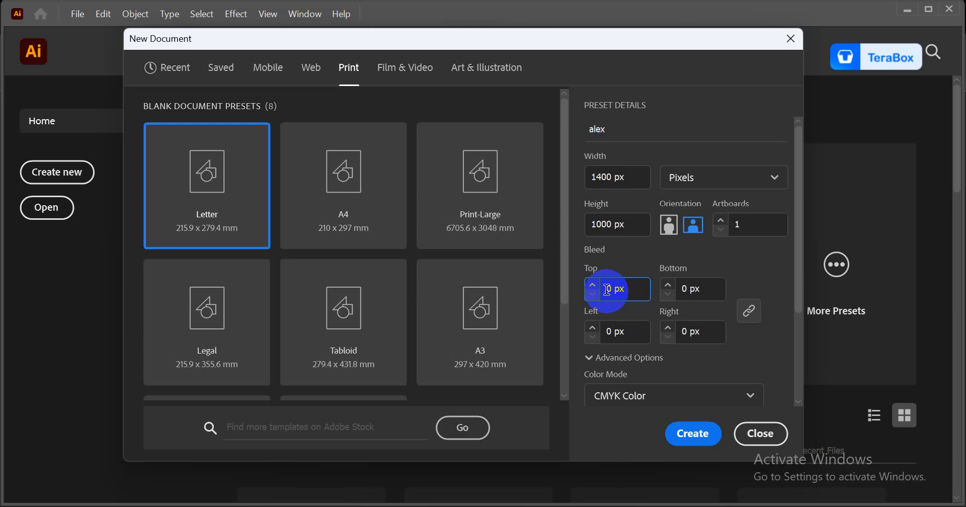
pyautogui.press('BackSpace')
pyautogui.press('BackSpace')
pyautogui.press('BackSpace')
pyautogui.press('BackSpace')
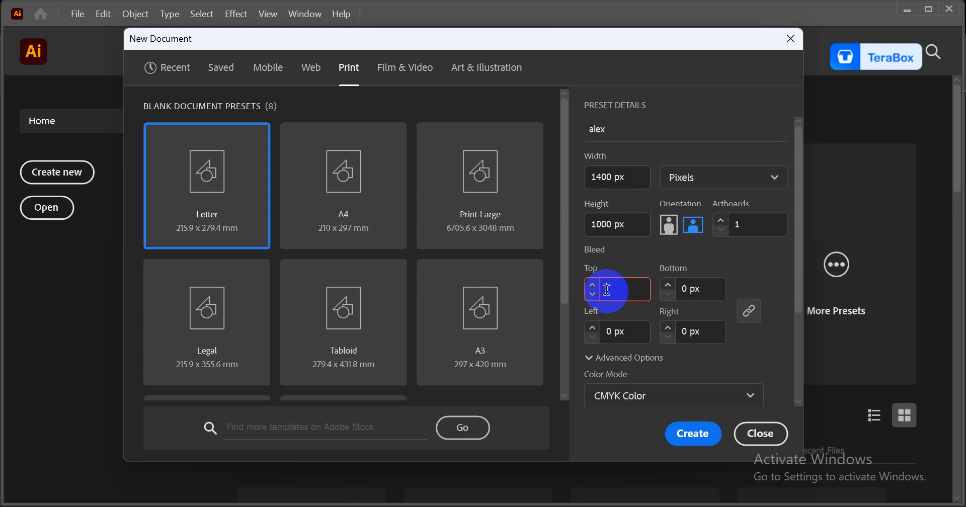
pyautogui.write('3mm')
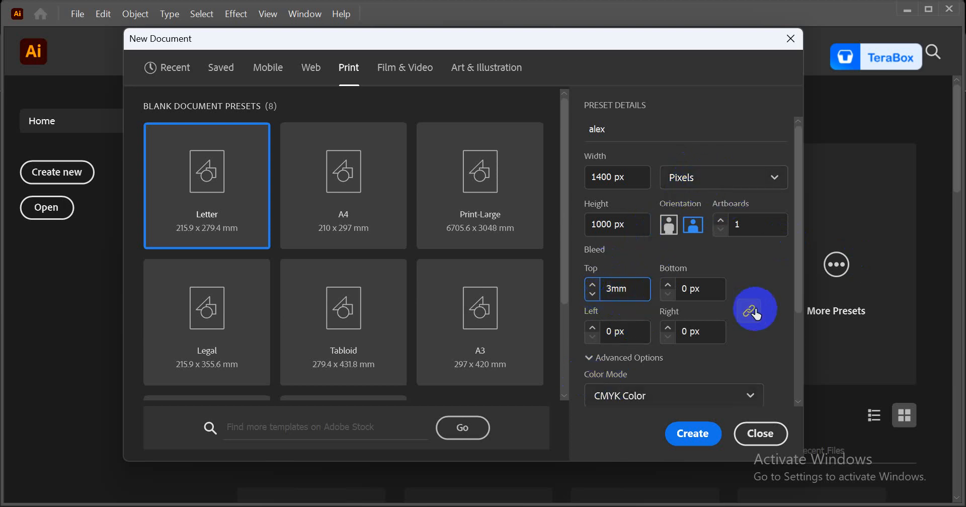
pyautogui.click(738, 354)
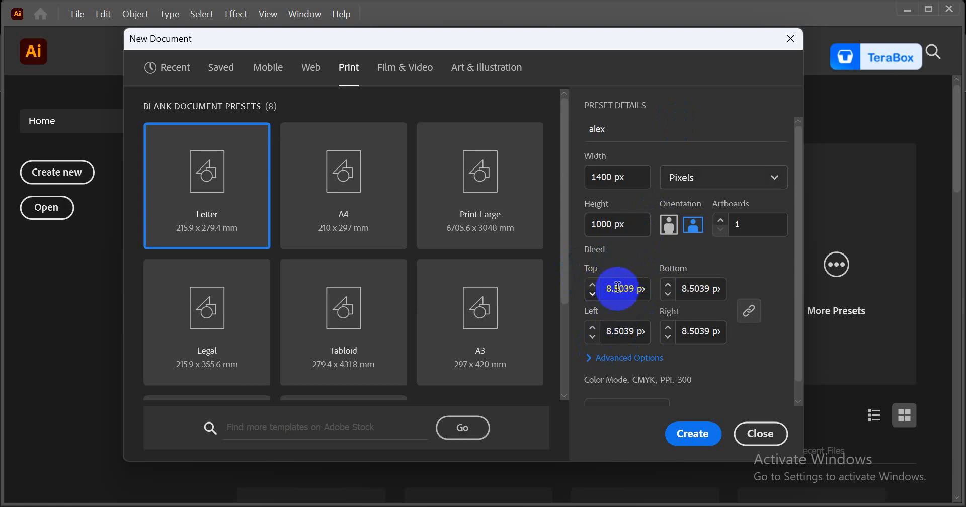
pyautogui.moveTo(612, 292); pyautogui.dragTo(635, 290)
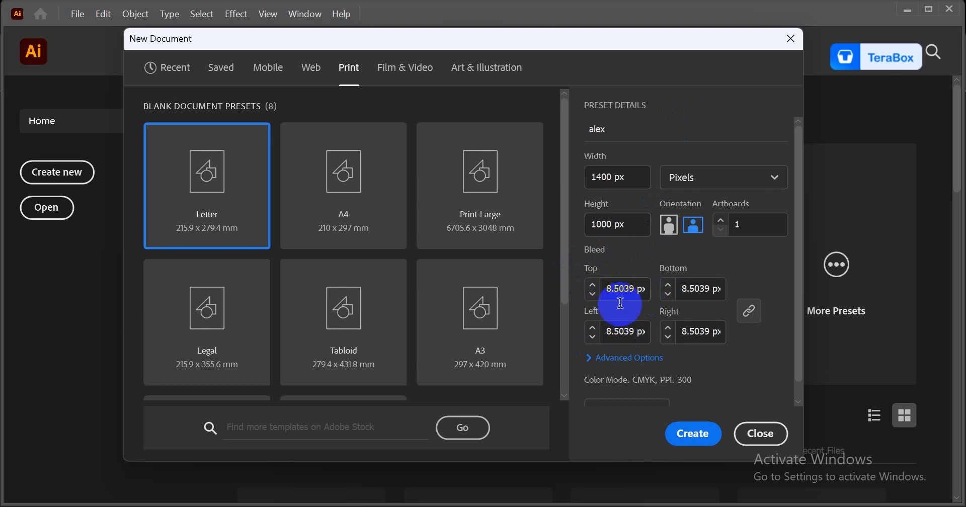
pyautogui.click(728, 187)
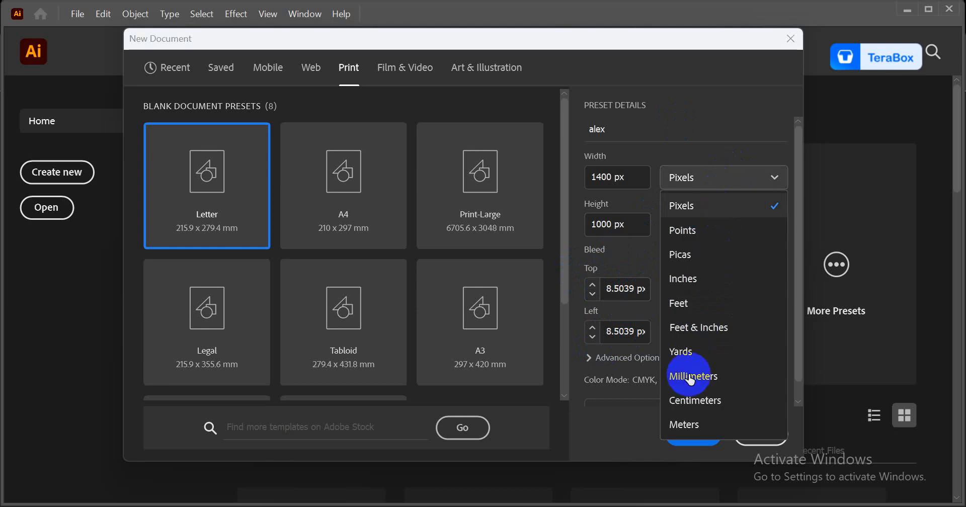
pyautogui.click(701, 129)
pyautogui.click(700, 129)
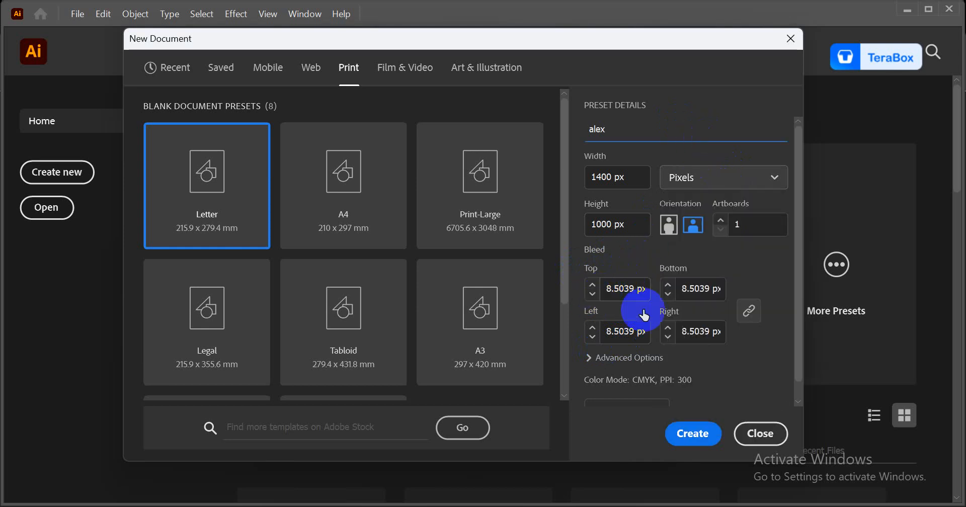
# Step: Expand the advanced options and choose CMYK Color as the document's color mode
pyautogui.scroll(-1, 670, 287)
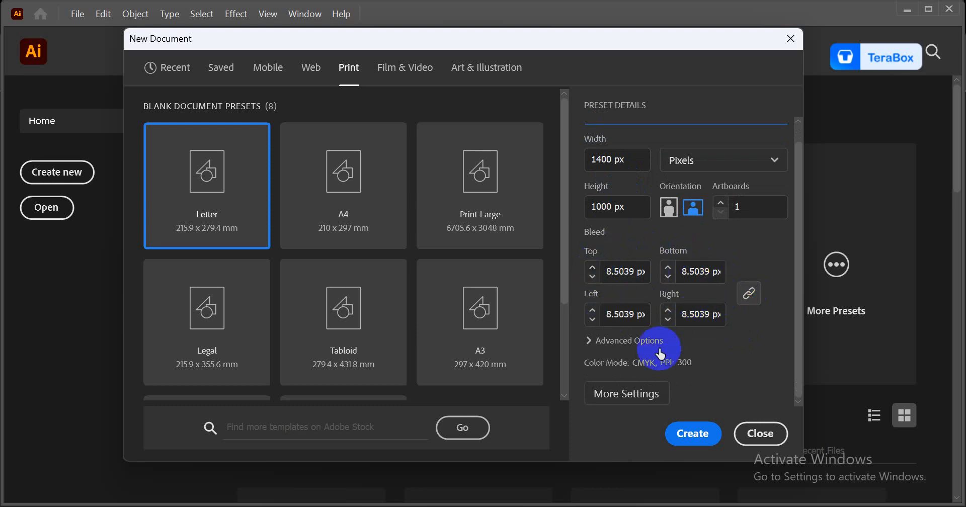
pyautogui.click(587, 341)
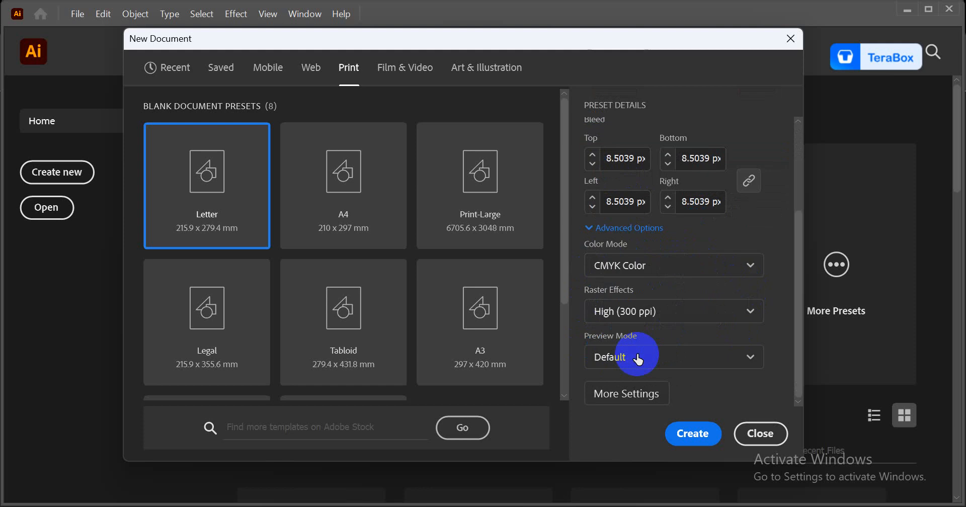
pyautogui.click(625, 273)
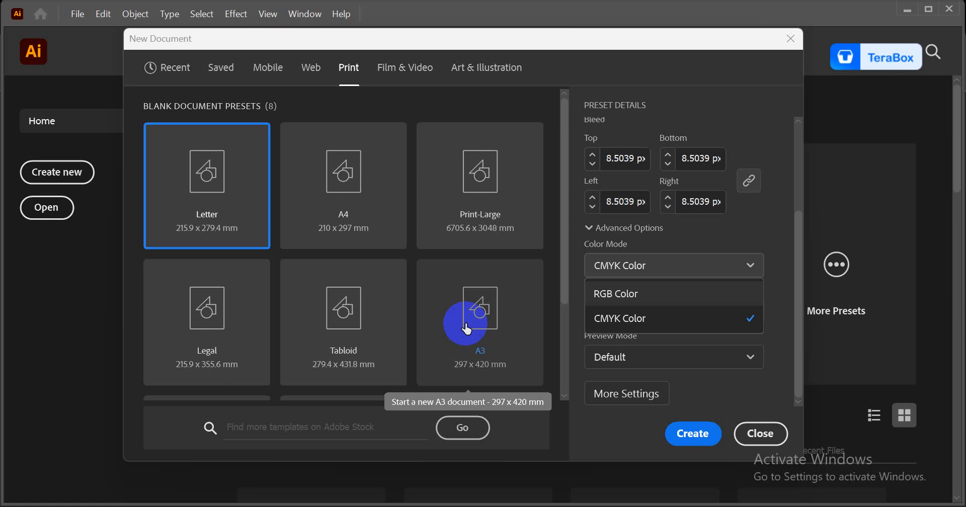
pyautogui.click(617, 317)
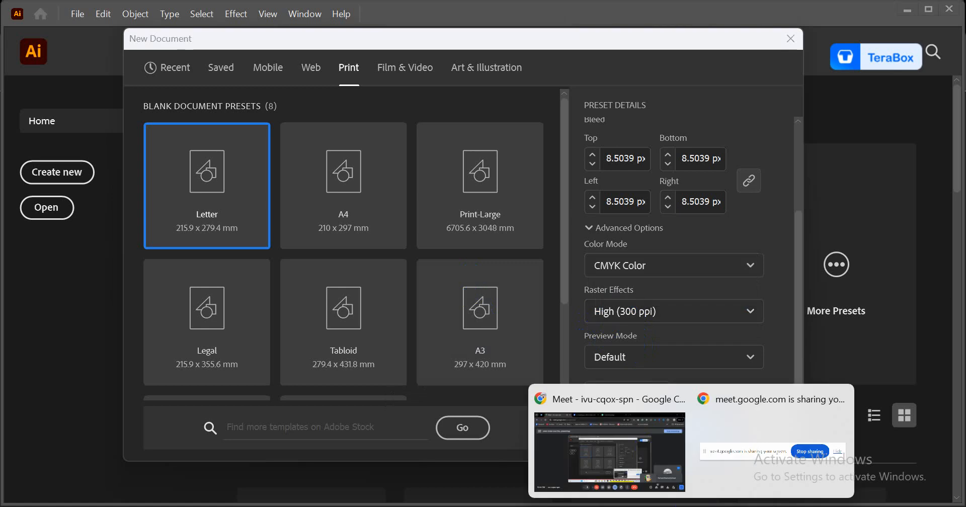
# Step: Check the Google Meet window and view the available Raster Effects resolutions for the new document
pyautogui.click(634, 479)
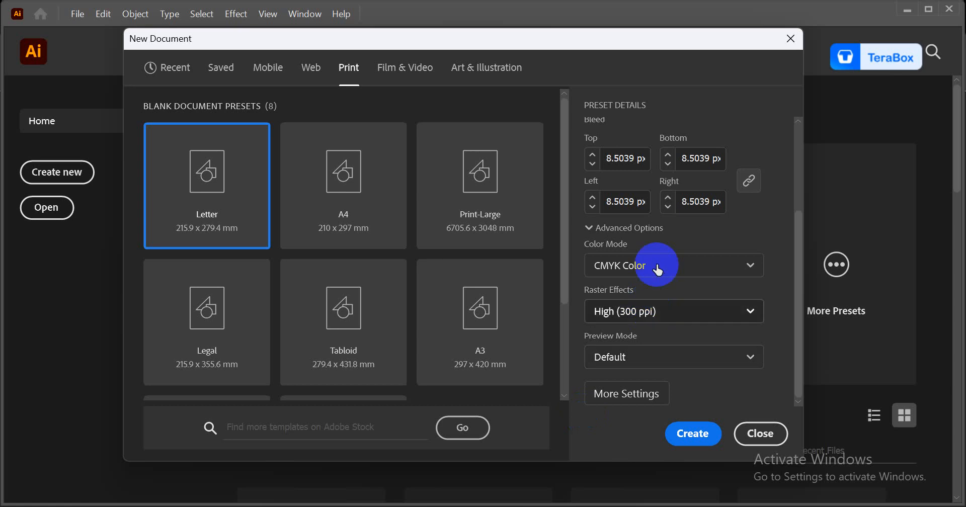
pyautogui.click(624, 314)
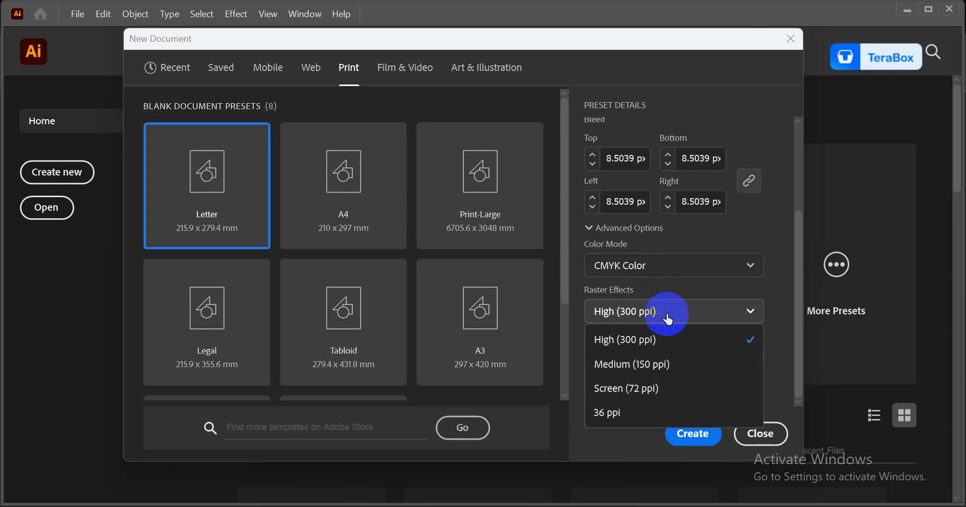
pyautogui.click(632, 315)
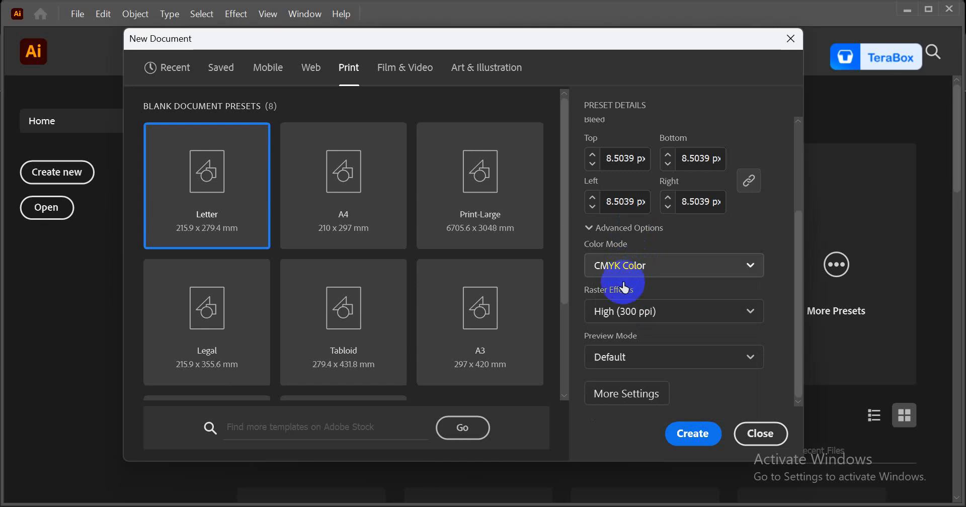
# Step: Set the new document's color mode to RGB Color
pyautogui.click(636, 265)
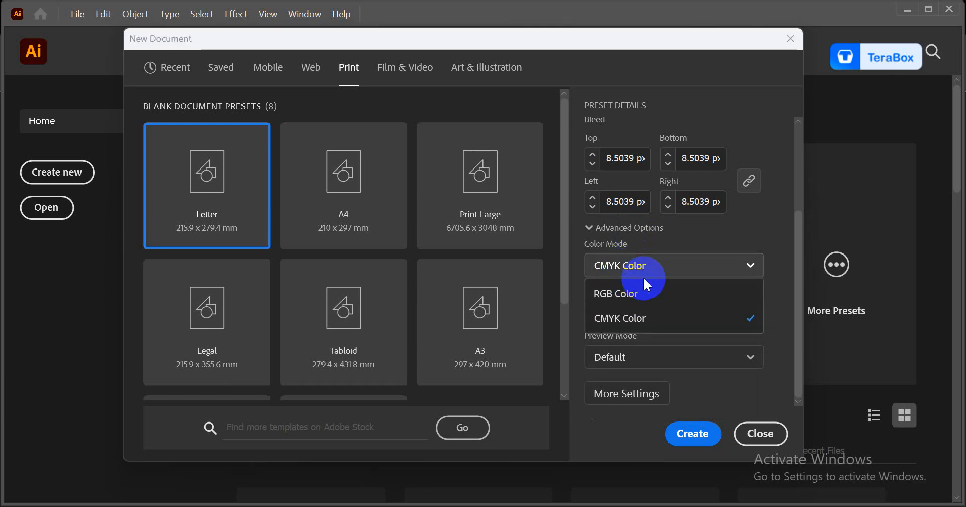
pyautogui.click(644, 277)
pyautogui.click(663, 270)
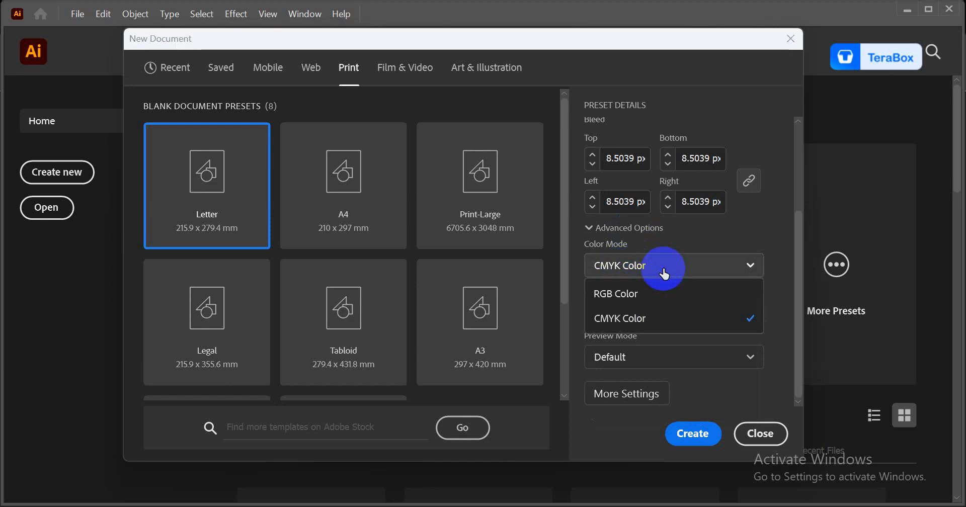
pyautogui.click(618, 293)
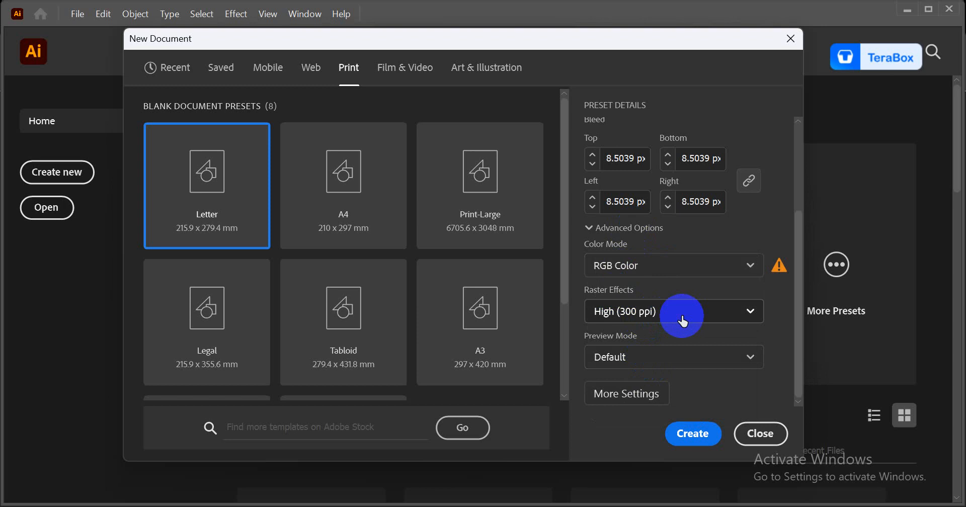
# Step: Set the raster effects to Medium (150 ppi) and the color mode to CMYK Color
pyautogui.click(747, 312)
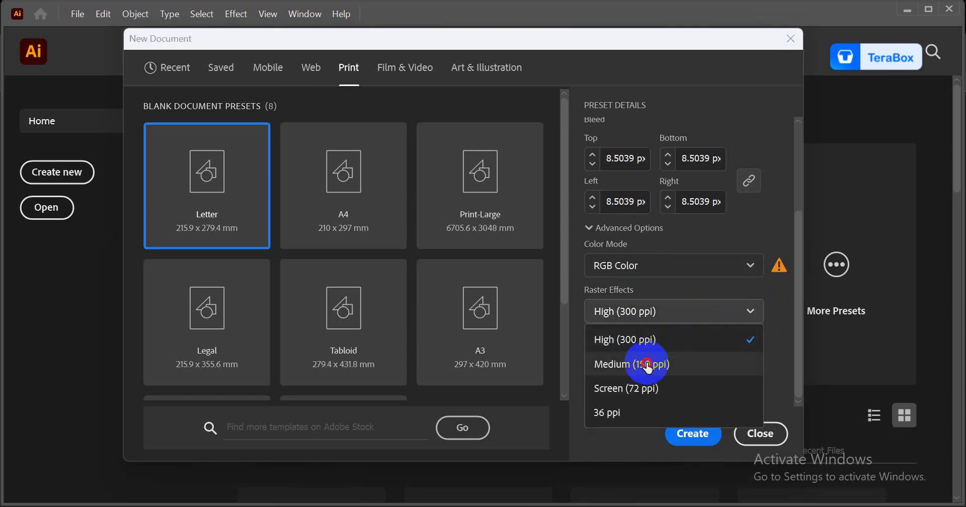
pyautogui.click(648, 364)
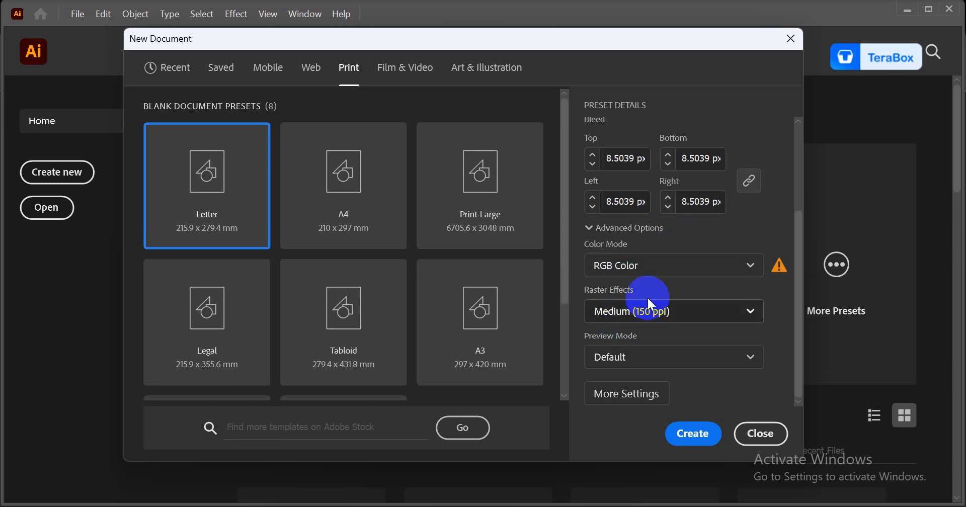
pyautogui.click(668, 270)
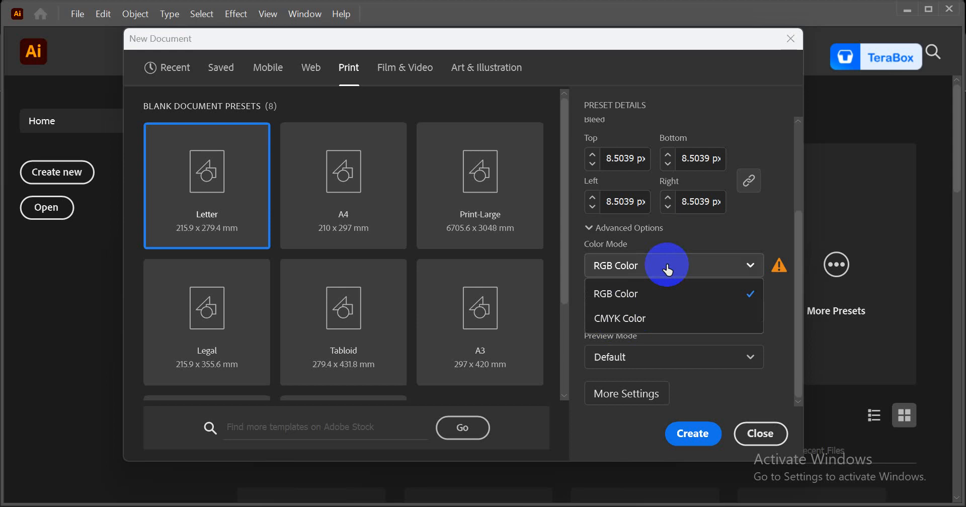
pyautogui.click(649, 318)
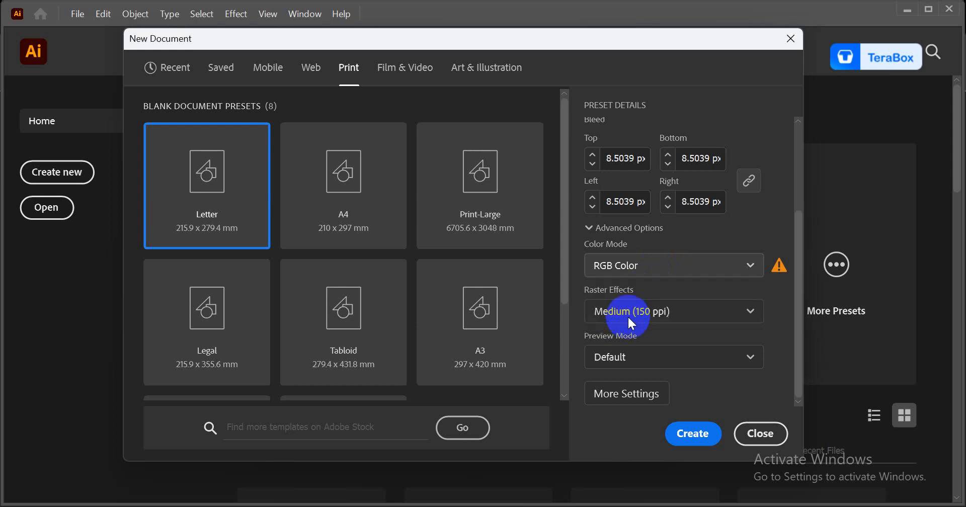
pyautogui.click(644, 316)
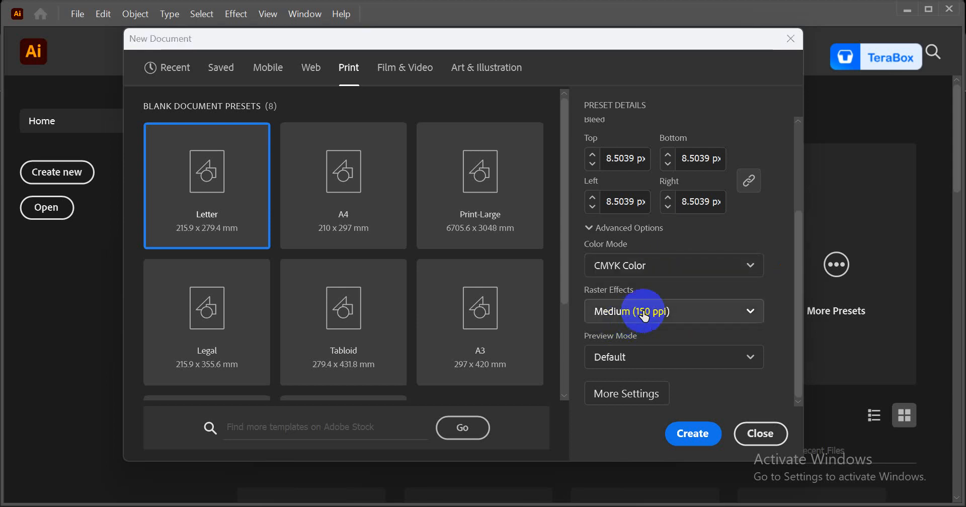
pyautogui.click(735, 318)
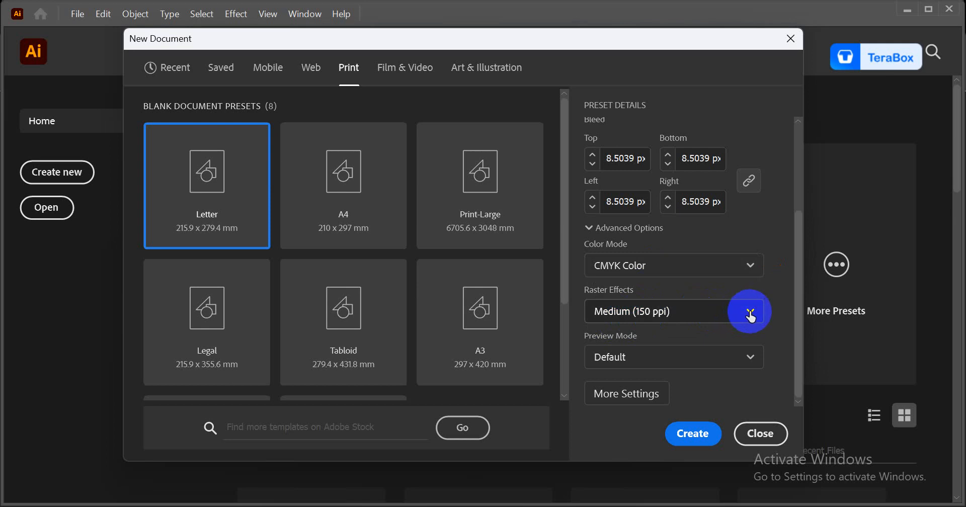
pyautogui.click(749, 316)
pyautogui.click(657, 336)
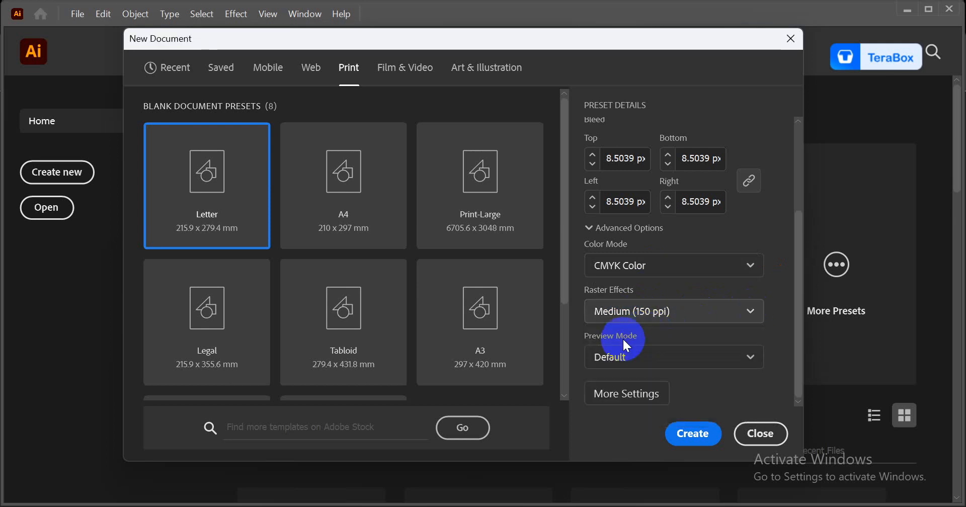
# Step: Review the document settings and print presets, and create the document
pyautogui.scroll(3, 679, 292)
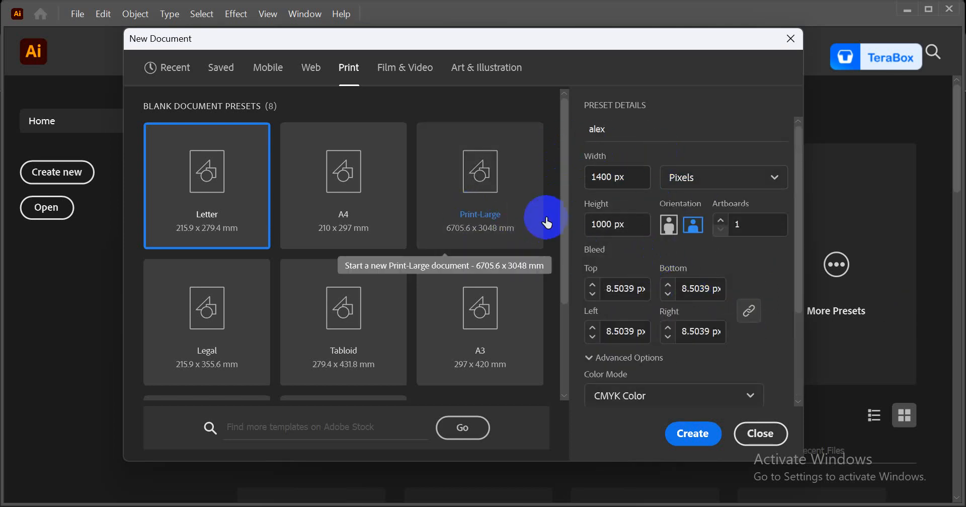
pyautogui.scroll(-3, 552, 286)
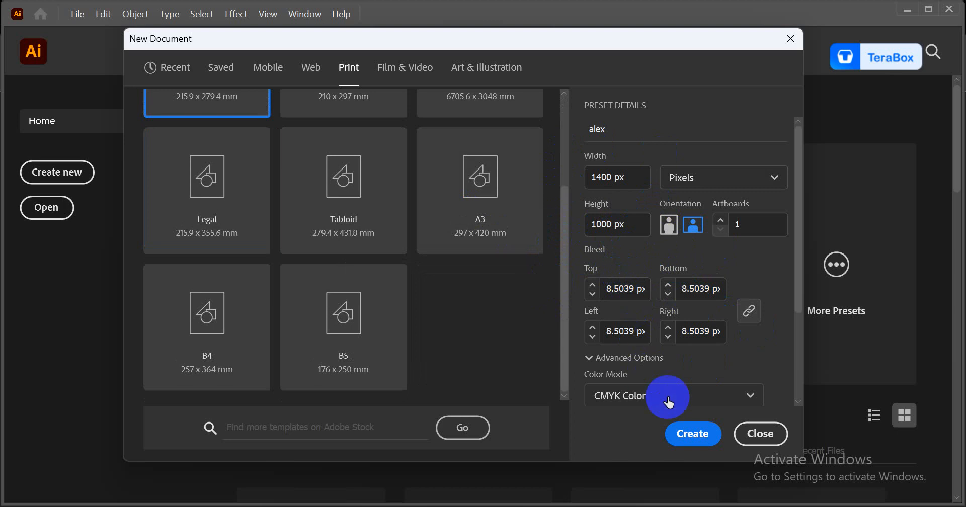
pyautogui.click(692, 435)
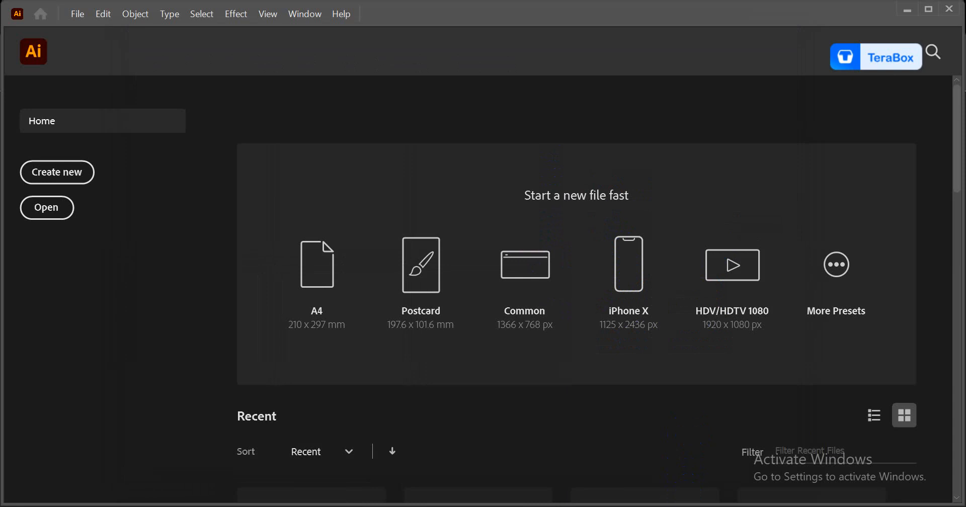
# Step: Examine the new artboard and its bleed edge up close, and return to the full artboard view
pyautogui.moveTo(691, 506)
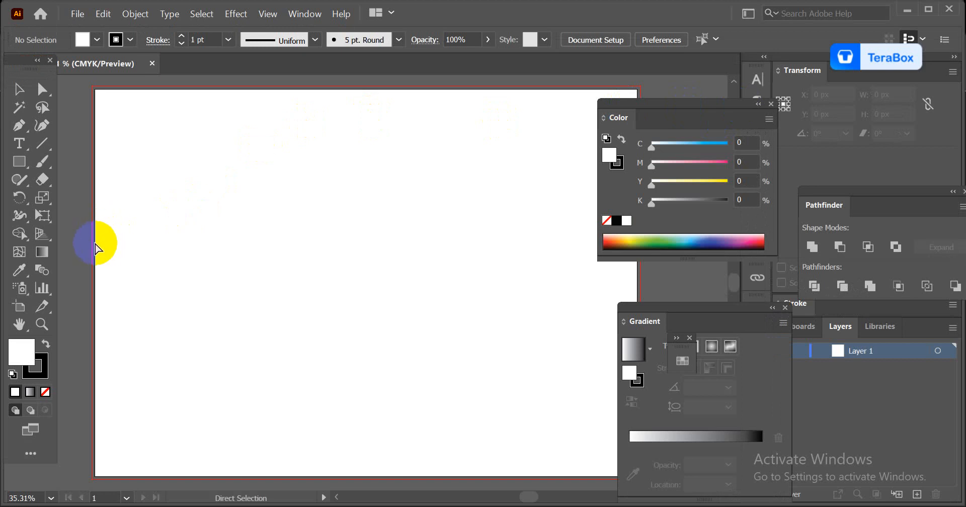
pyautogui.hotkey('ctrl', 'space')
pyautogui.moveTo(85, 246); pyautogui.dragTo(319, 456)
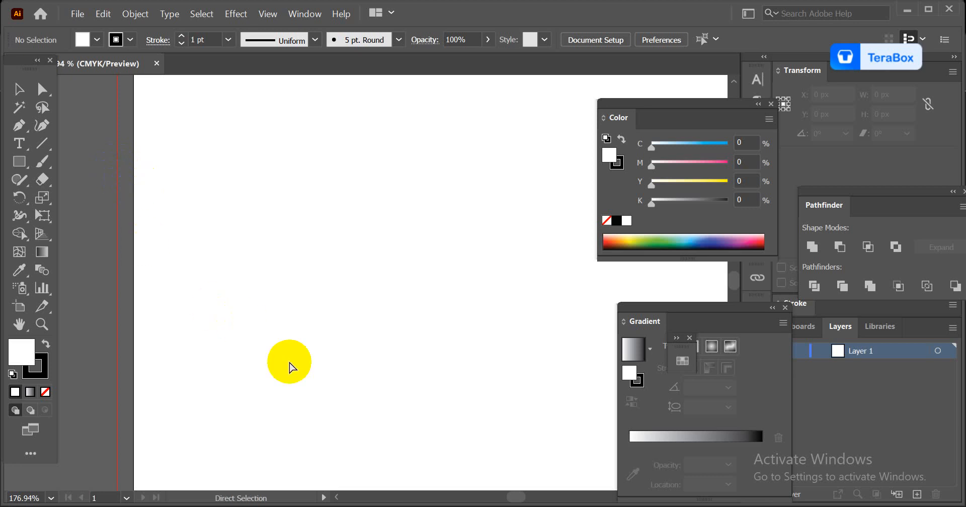
pyautogui.moveTo(284, 363); pyautogui.dragTo(157, 351)
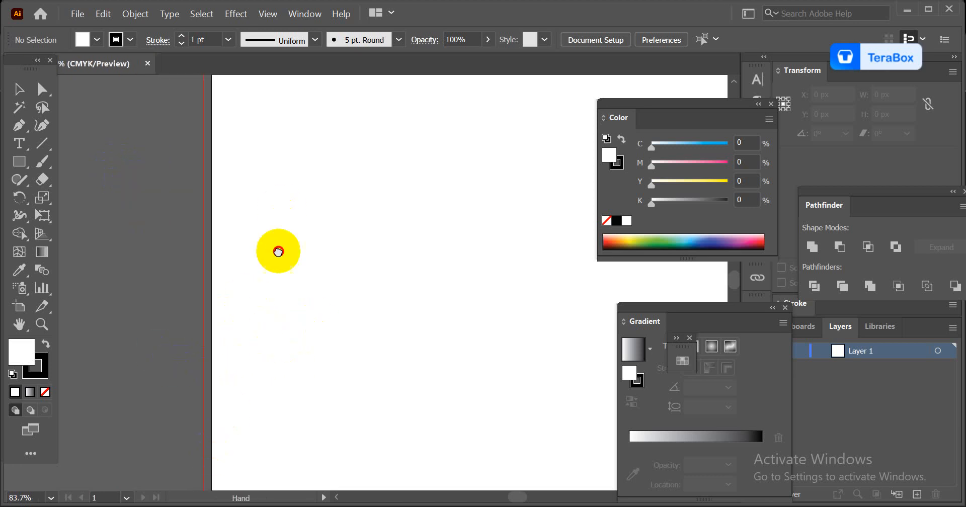
pyautogui.moveTo(280, 252); pyautogui.dragTo(245, 295)
pyautogui.moveTo(314, 211); pyautogui.dragTo(244, 243)
pyautogui.moveTo(200, 291); pyautogui.dragTo(374, 401)
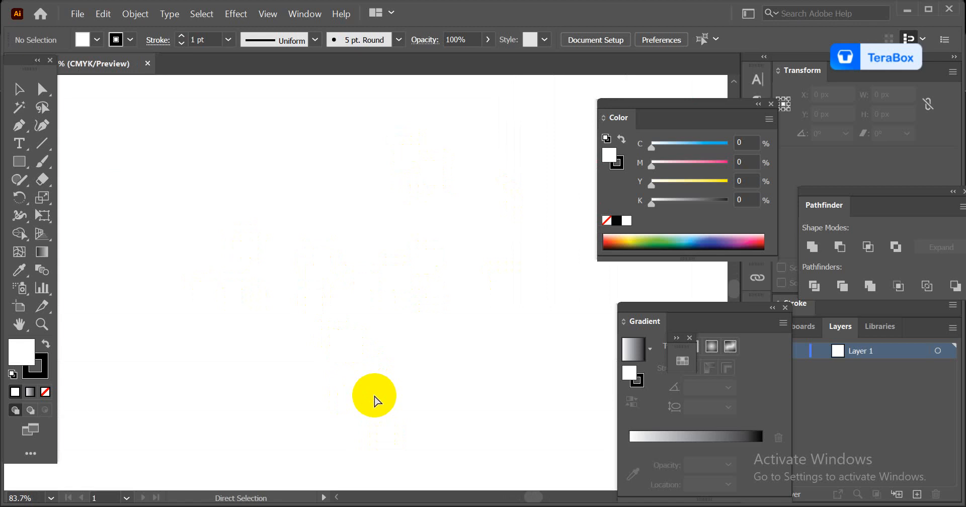
pyautogui.hotkey('ctrl', '0')
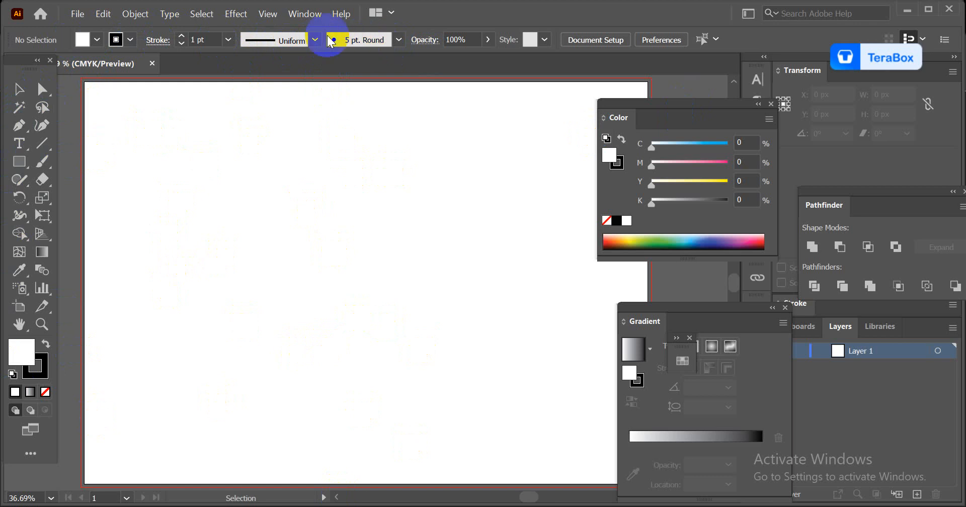
# Step: Check which workspace and which toolbar layout are active
pyautogui.click(304, 17)
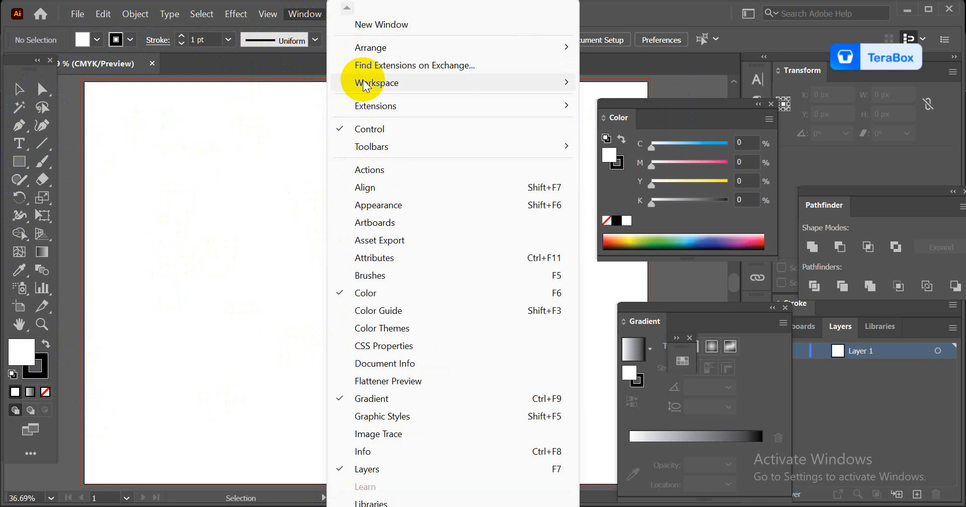
pyautogui.moveTo(366, 85)
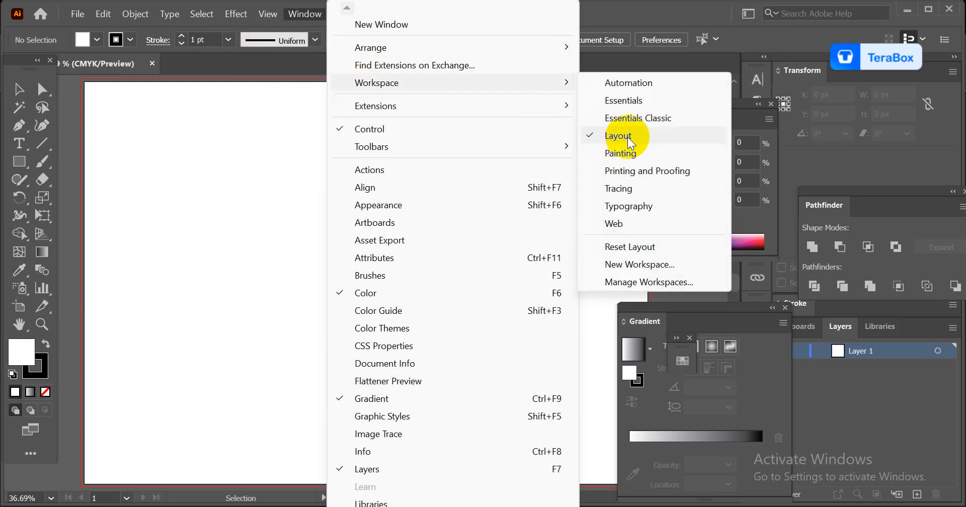
pyautogui.click(227, 62)
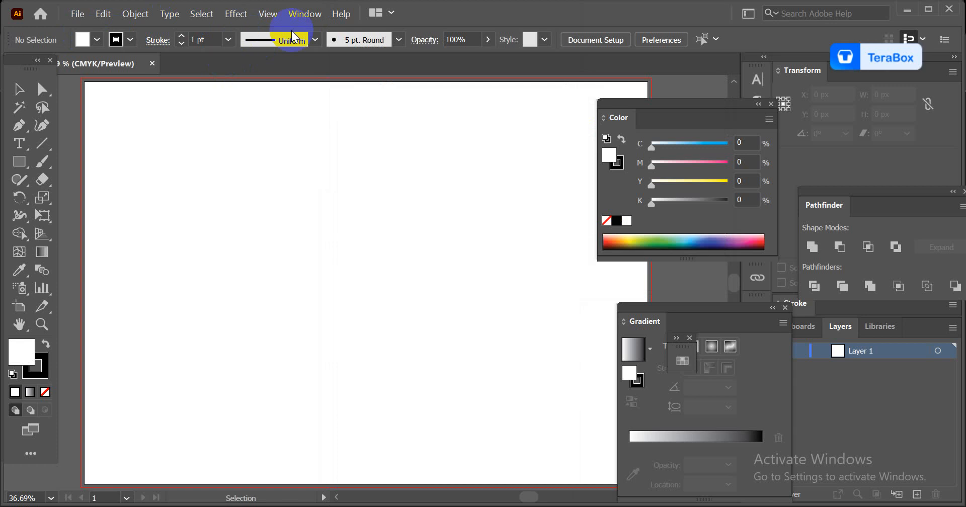
pyautogui.click(305, 15)
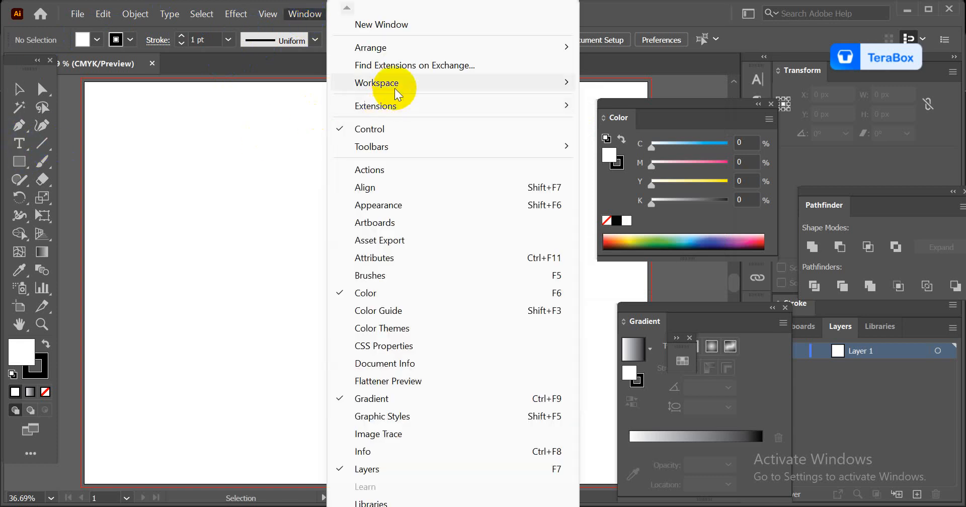
pyautogui.click(304, 14)
pyautogui.click(306, 14)
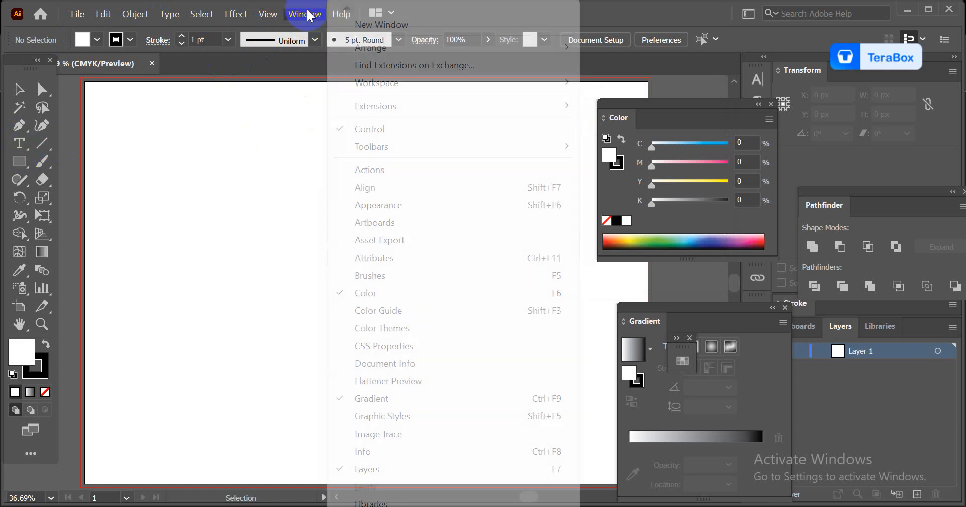
pyautogui.moveTo(369, 156)
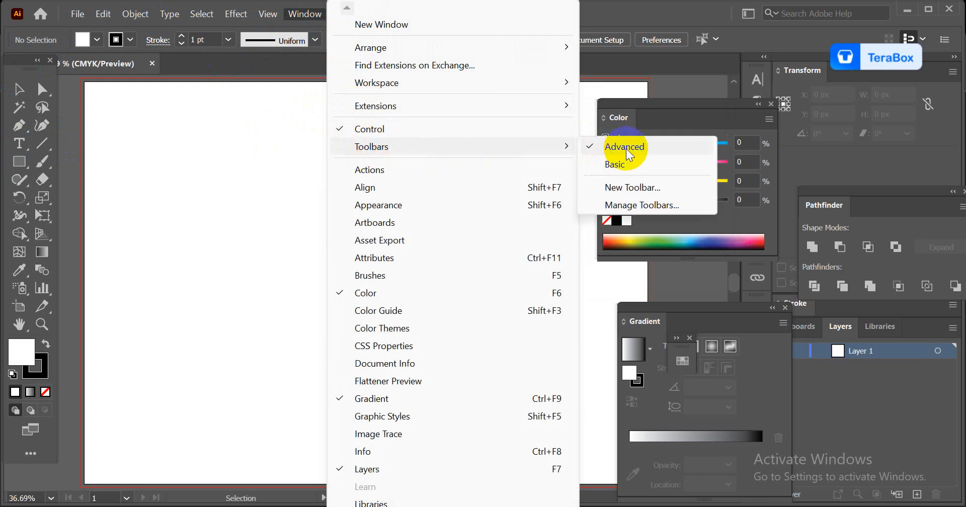
pyautogui.click(157, 151)
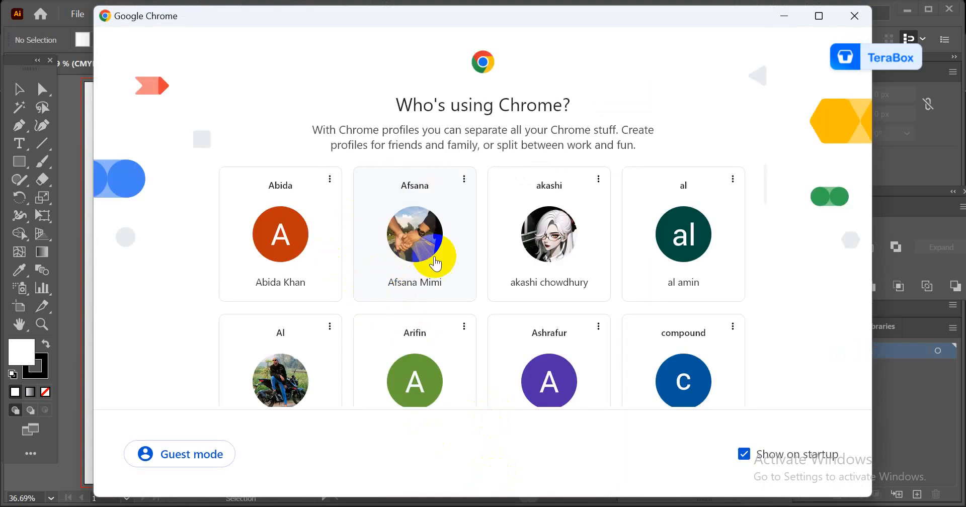
# Step: Look through the available Google Chrome profiles and open the browser with the second one in the list
pyautogui.scroll(-3, 443, 269)
pyautogui.scroll(-2, 446, 277)
pyautogui.scroll(3, 548, 292)
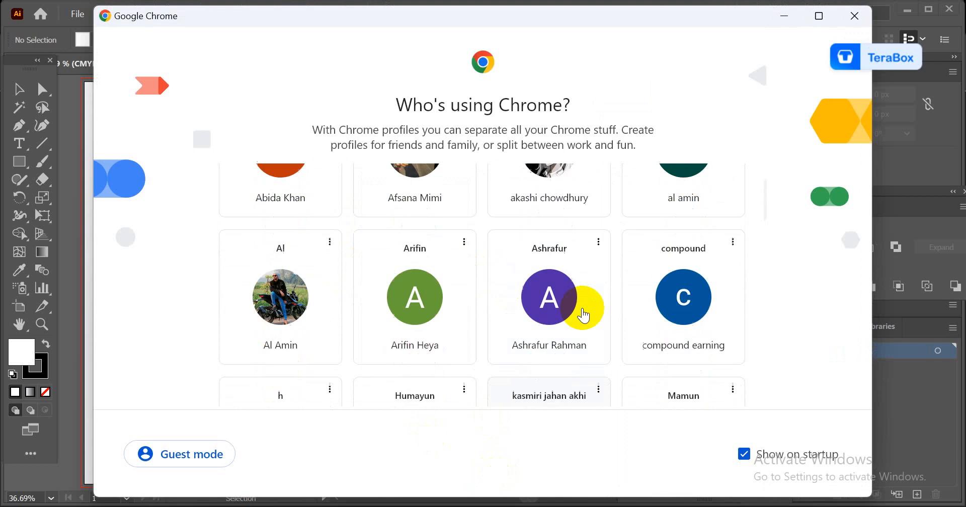
pyautogui.scroll(2, 573, 268)
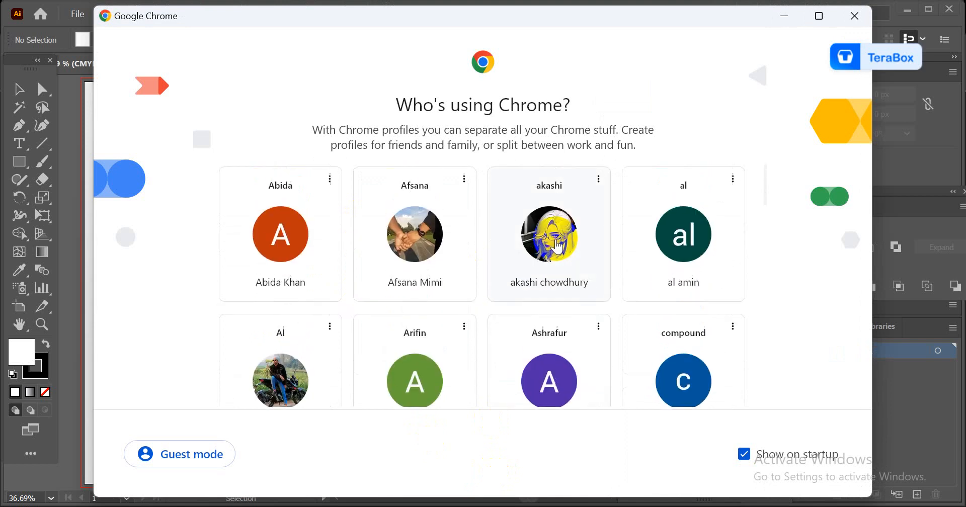
pyautogui.click(415, 254)
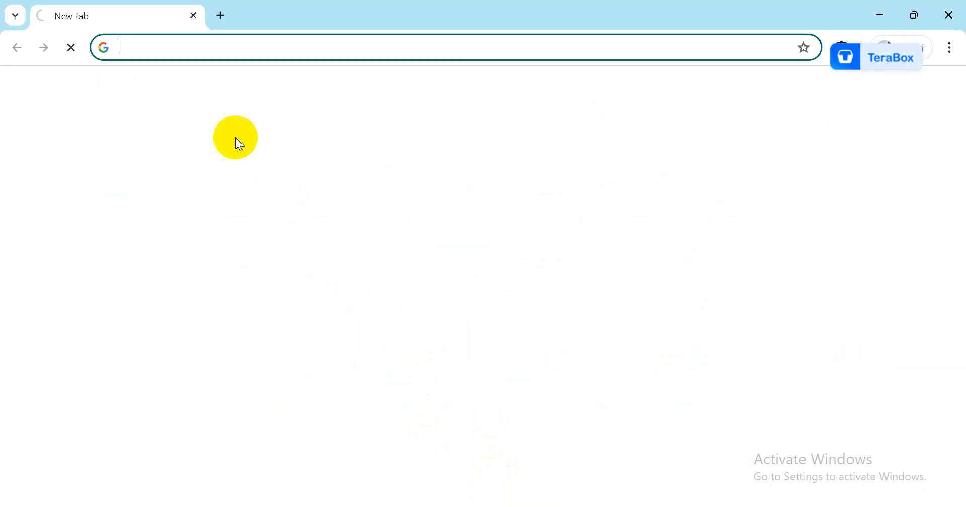
# Step: Search Google for "raster to vector"
pyautogui.click(188, 52)
pyautogui.write('ras')
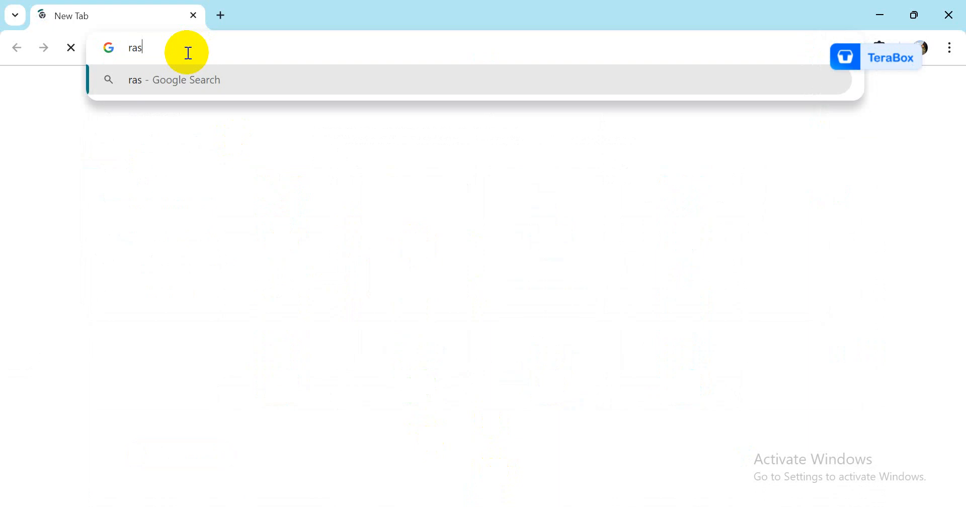
pyautogui.write('ter to vec')
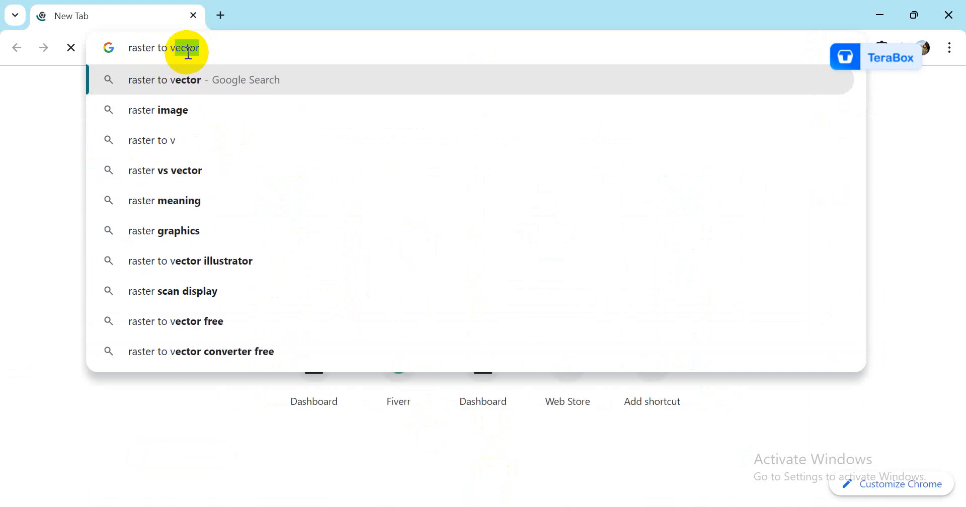
pyautogui.write('to')
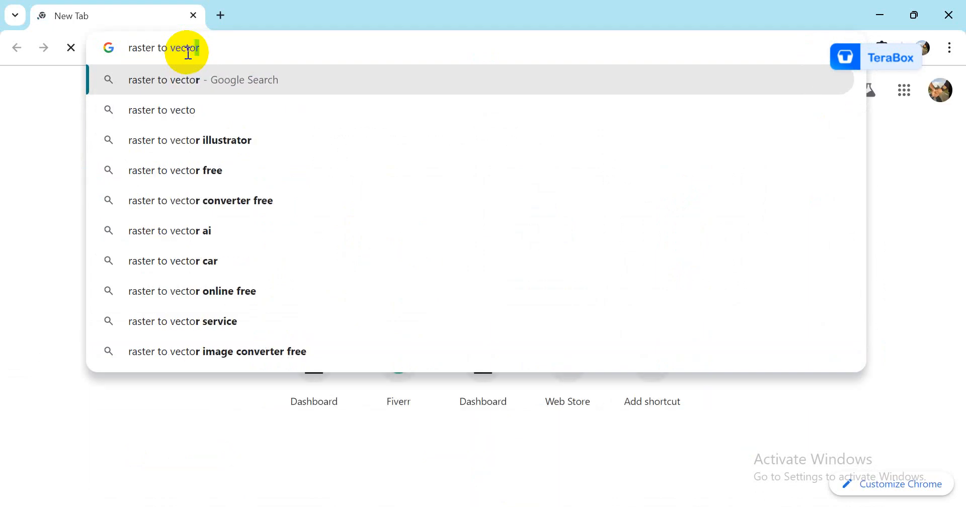
pyautogui.write('r')
pyautogui.press('Return')
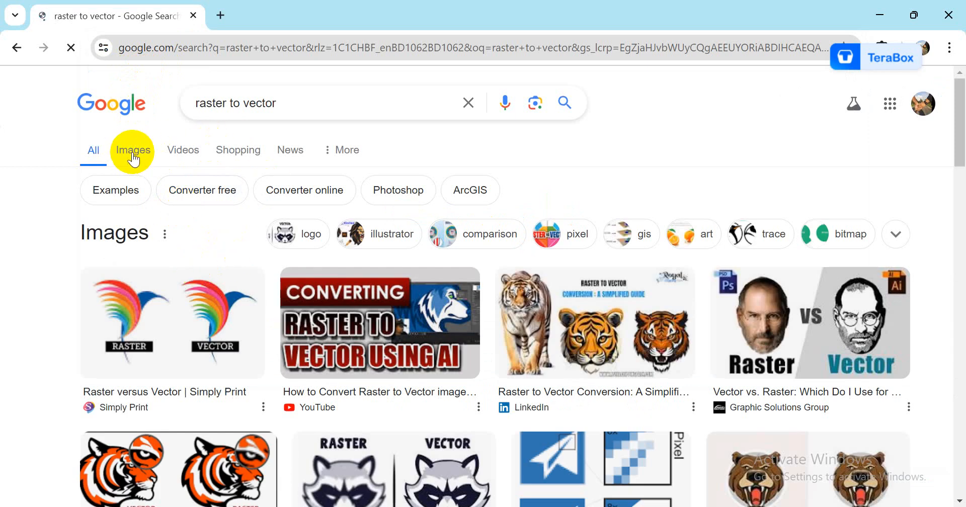
# Step: Browse the image results and copy the Tell Your Tale picture comparing vector and raster circles
pyautogui.click(133, 154)
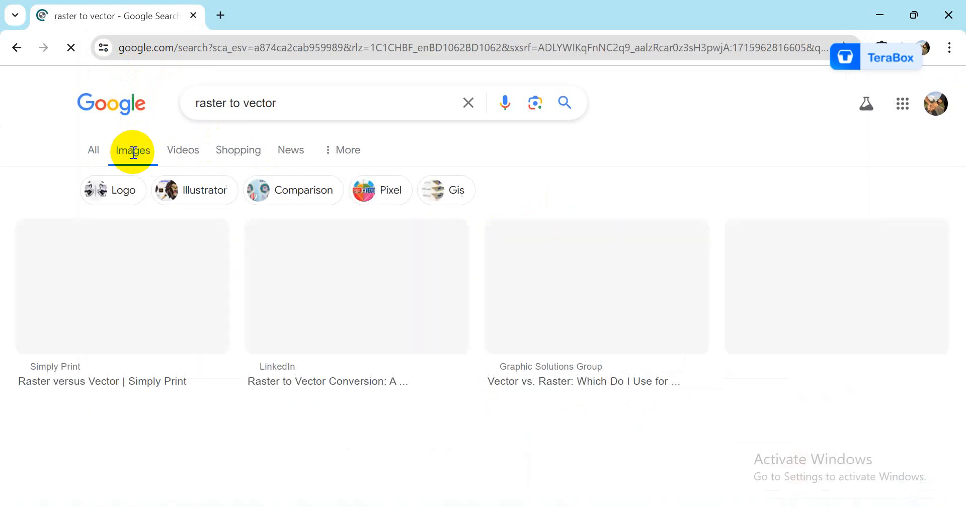
pyautogui.scroll(-10, 591, 341)
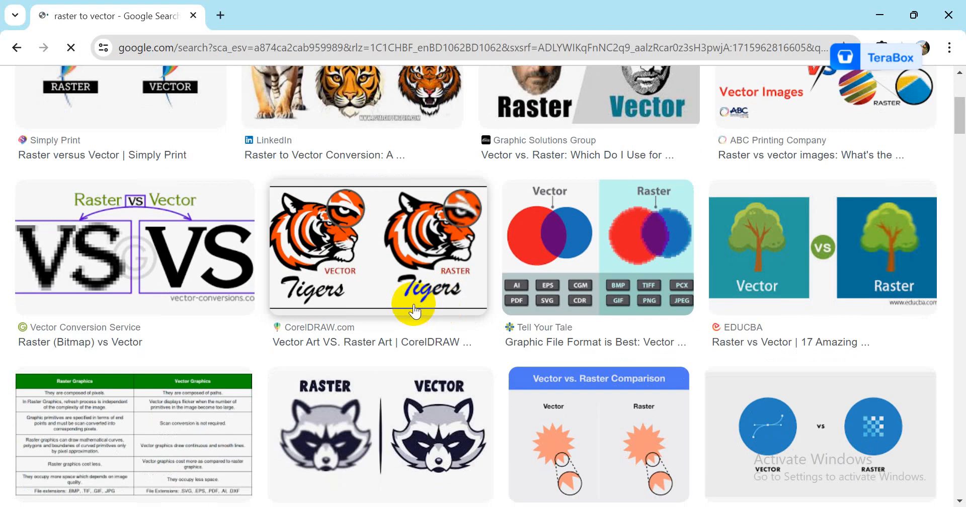
pyautogui.scroll(-12, 649, 370)
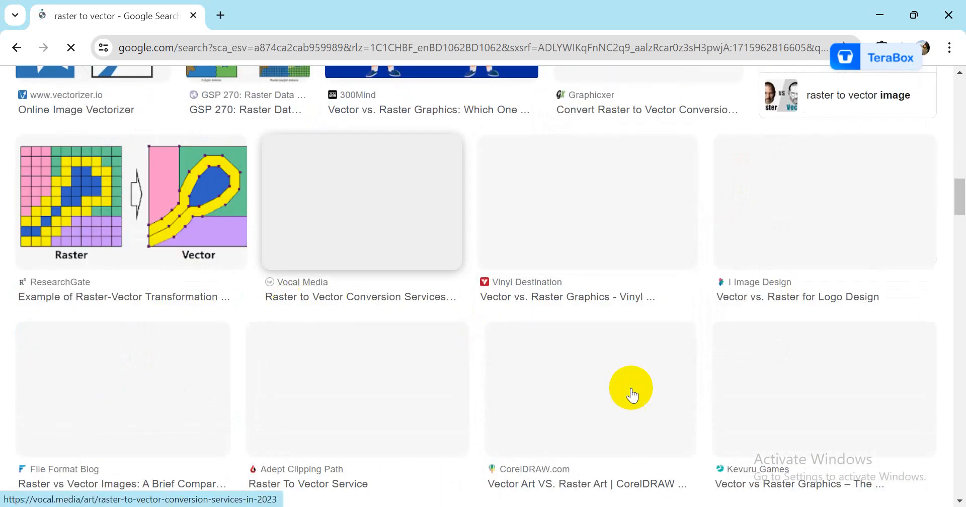
pyautogui.scroll(8, 354, 348)
pyautogui.scroll(7, 360, 340)
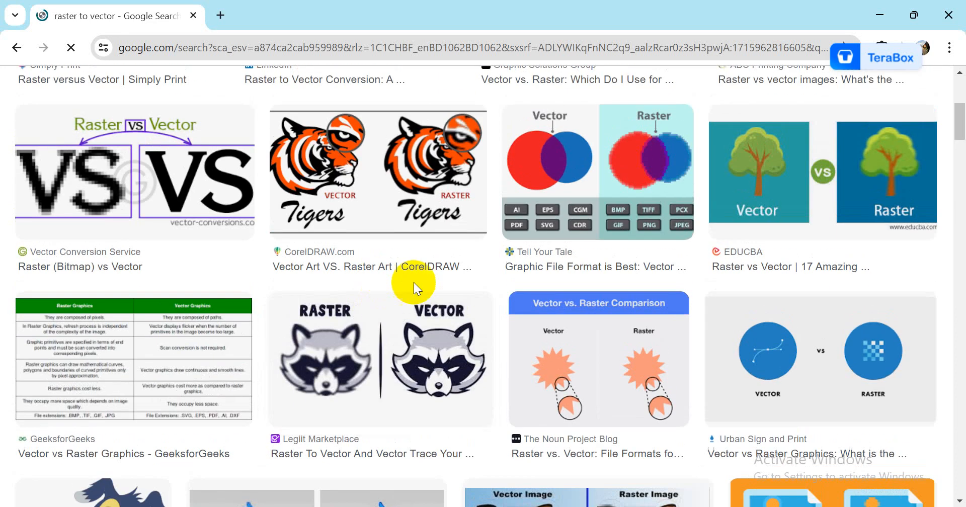
pyautogui.rightClick(593, 161)
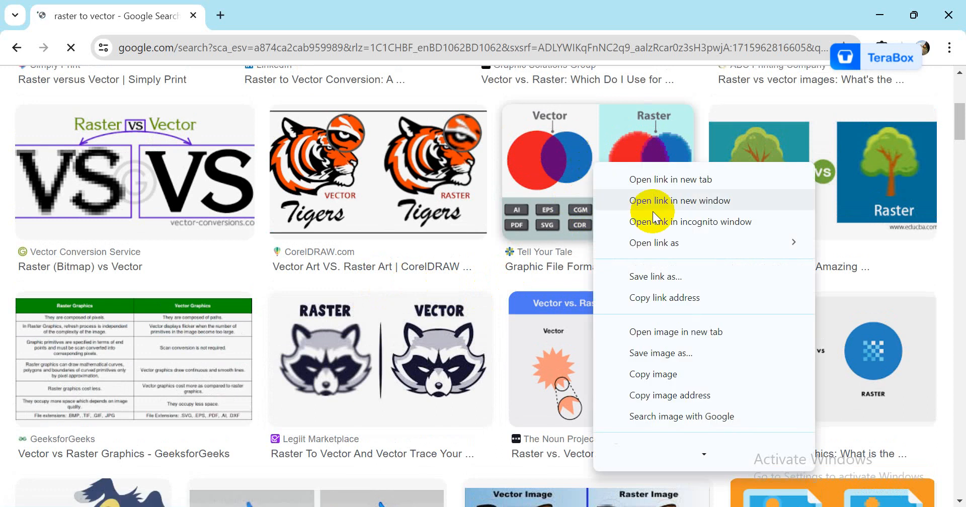
pyautogui.click(629, 373)
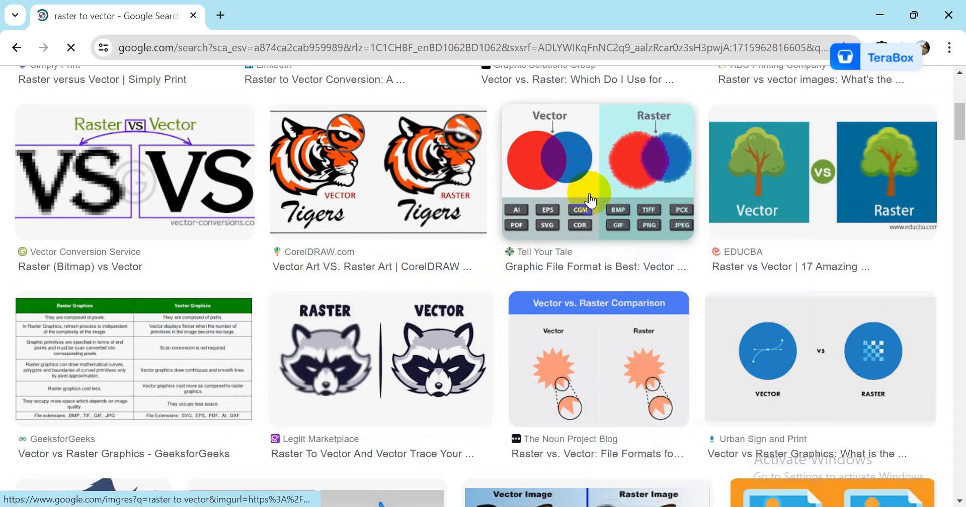
# Step: Switch back to Illustrator, paste the copied picture and move it above and left of the artboard's centre, to about X 512.5 px, Y 417.5 px
pyautogui.click(498, 506)
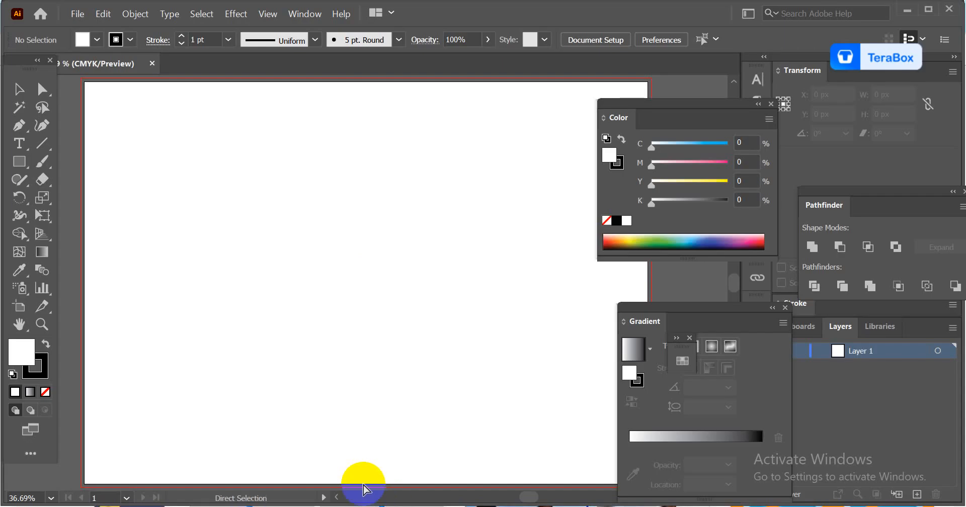
pyautogui.hotkey('ctrl', 'v')
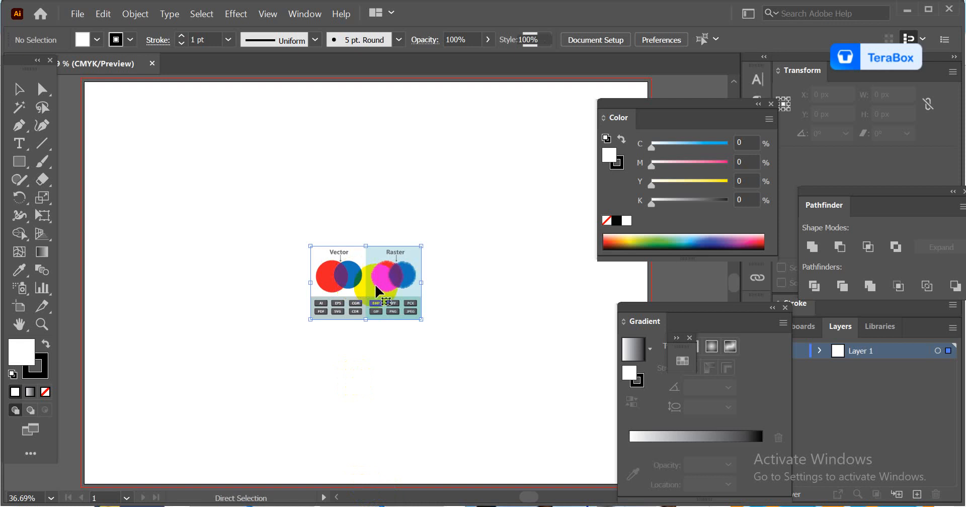
pyautogui.moveTo(366, 280); pyautogui.dragTo(264, 330)
# Step: Examine the pixels along the edge of the red circle in the picture's Vector half, magnifying up to 64000%
pyautogui.hotkey('ctrl', 'space')
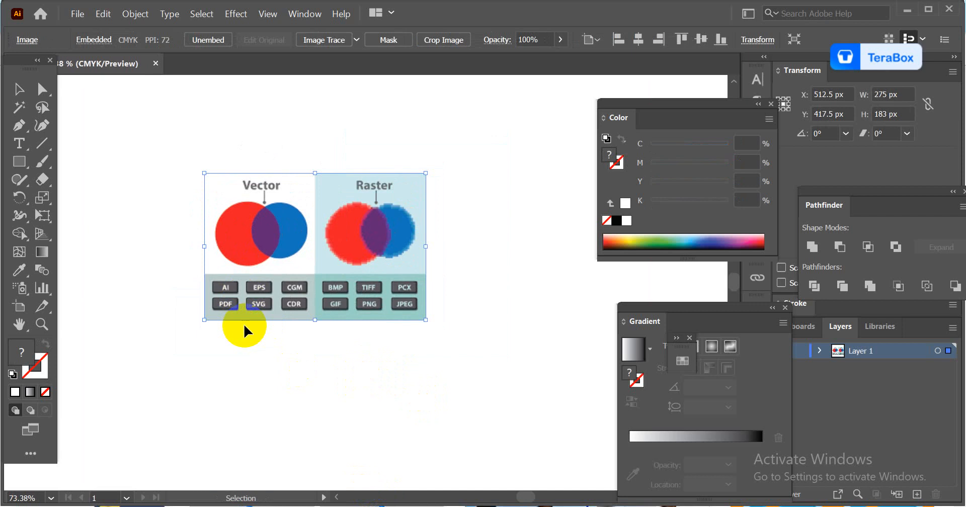
pyautogui.hotkey('ctrl', 'space')
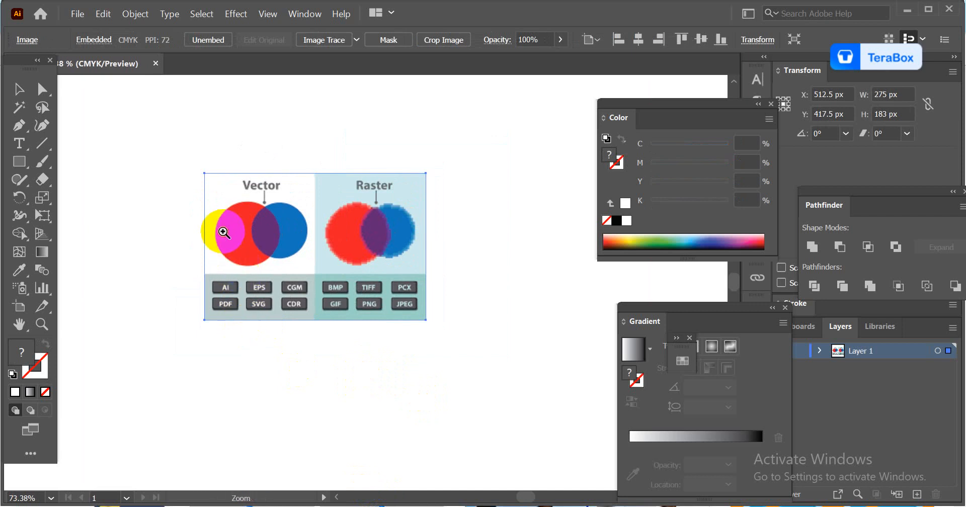
pyautogui.moveTo(220, 233); pyautogui.dragTo(444, 446)
pyautogui.moveTo(231, 229); pyautogui.dragTo(421, 361)
pyautogui.moveTo(289, 248); pyautogui.dragTo(422, 382)
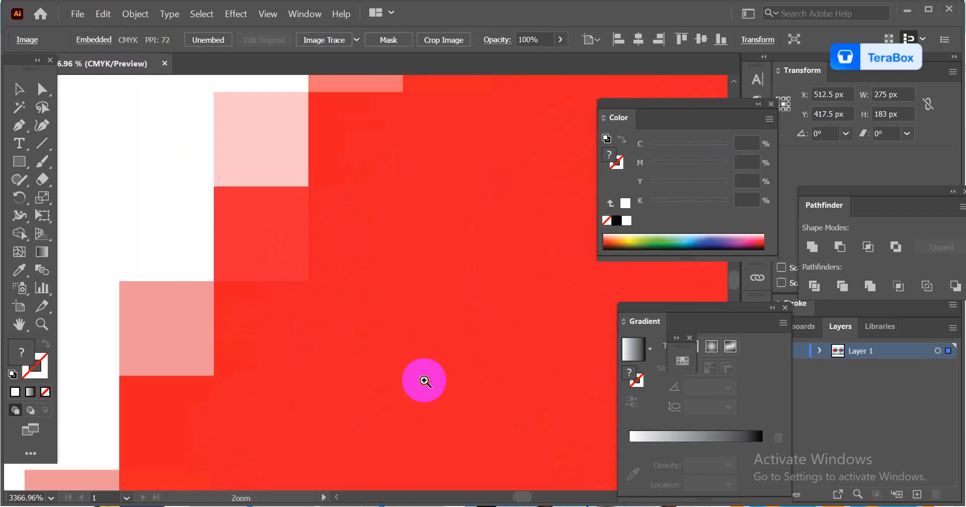
pyautogui.moveTo(224, 185); pyautogui.dragTo(379, 353)
pyautogui.moveTo(215, 205); pyautogui.dragTo(357, 323)
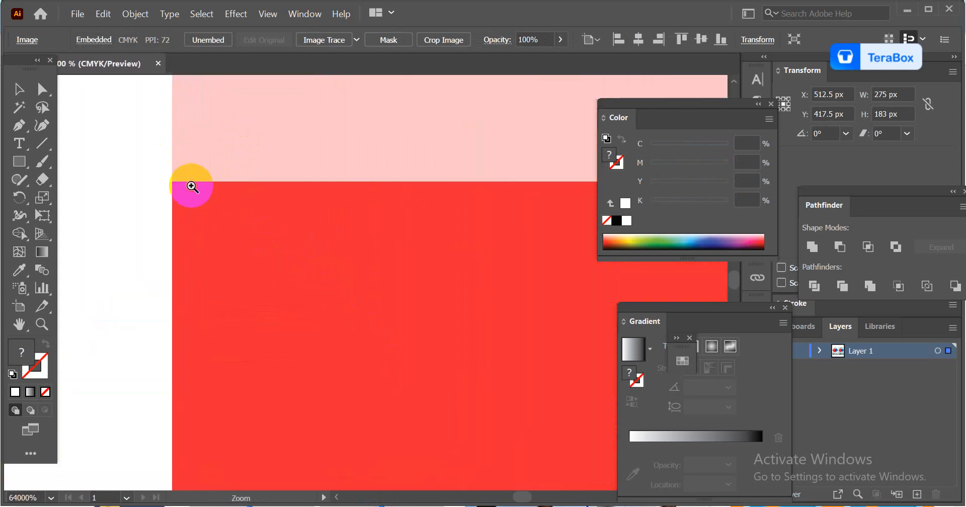
pyautogui.press('v')
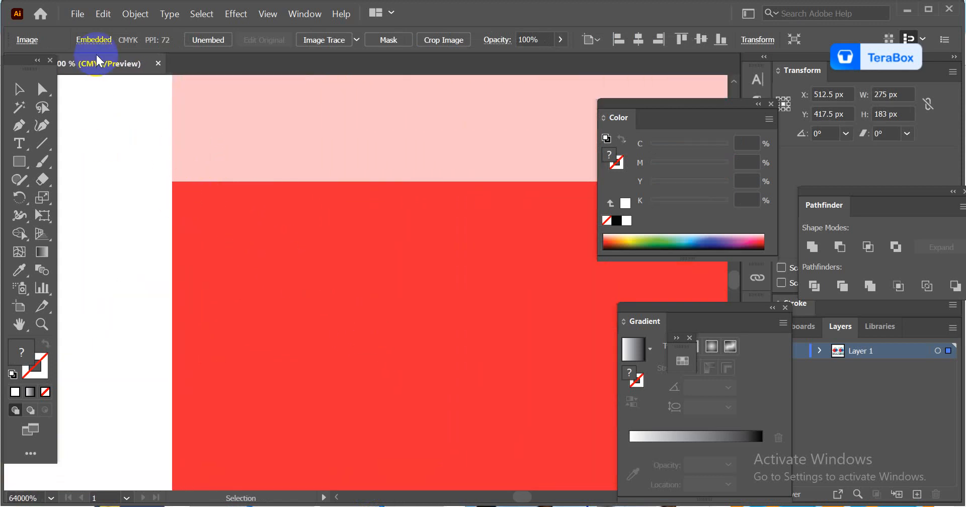
# Step: Collapse the toolbar to a single column and show the whole artboard again
pyautogui.click(34, 60)
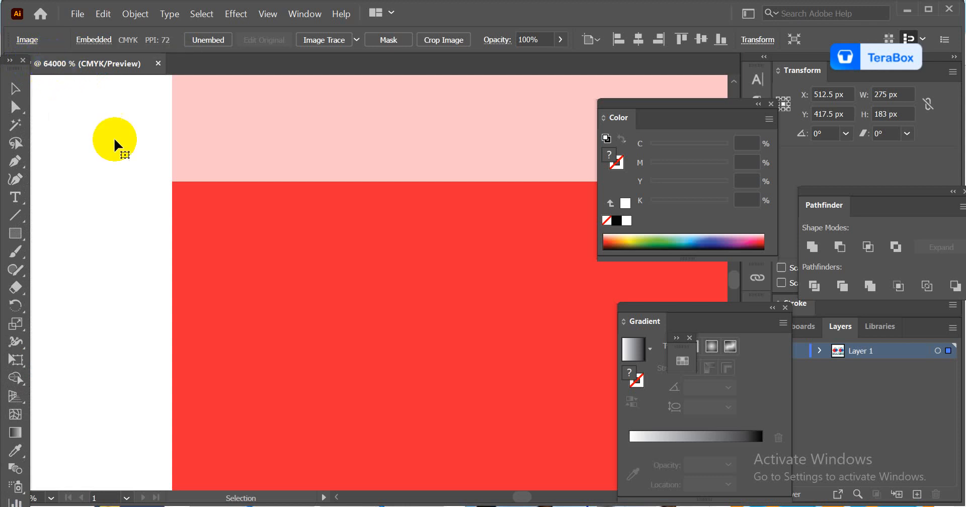
pyautogui.click(336, 240)
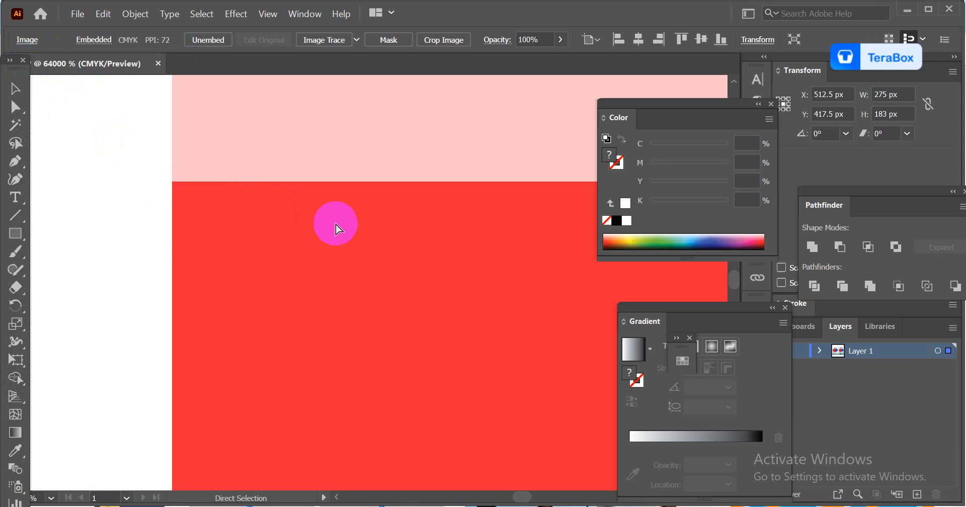
pyautogui.hotkey('ctrl', '0')
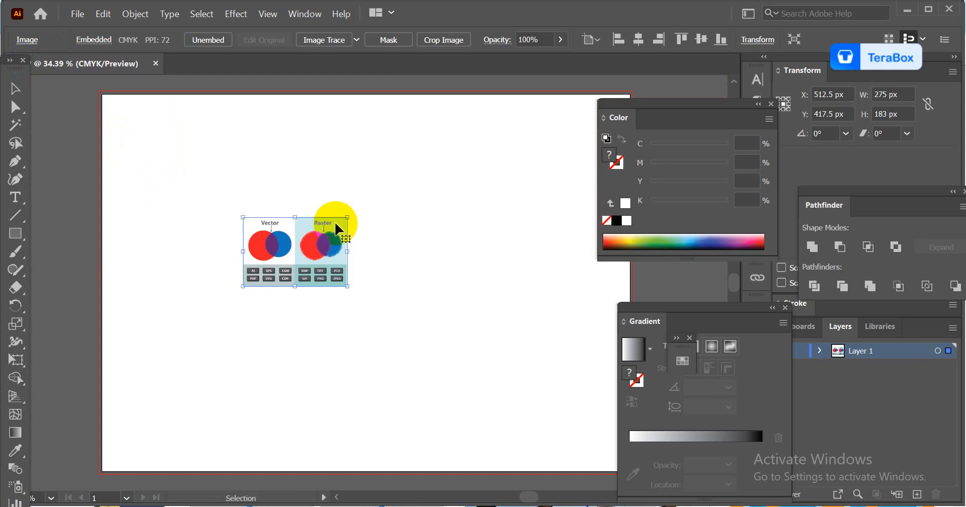
# Step: Draw a circle about 194 px across to the right of the pasted picture and fill it with CMYK red
pyautogui.click(10, 61)
pyautogui.moveTo(23, 162); pyautogui.dragTo(84, 204)
pyautogui.moveTo(371, 218); pyautogui.dragTo(444, 290)
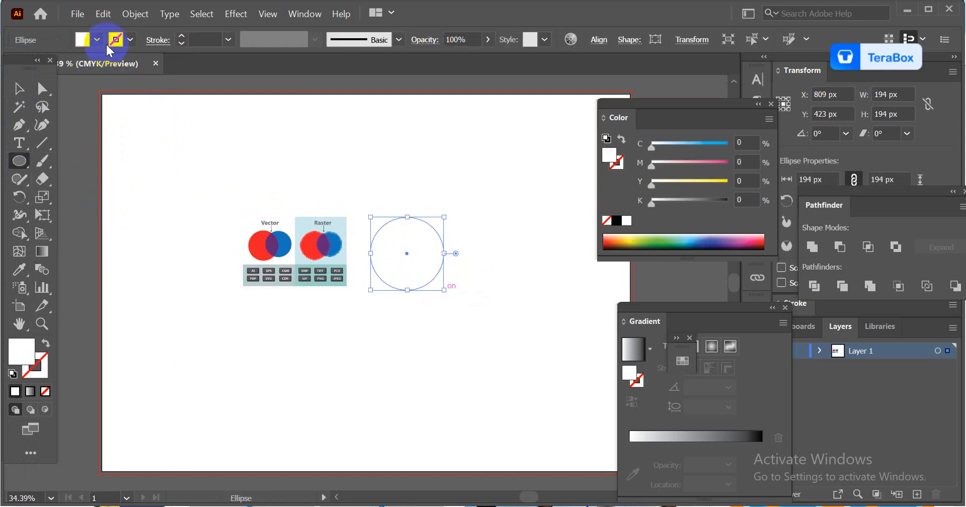
pyautogui.click(98, 41)
pyautogui.click(52, 65)
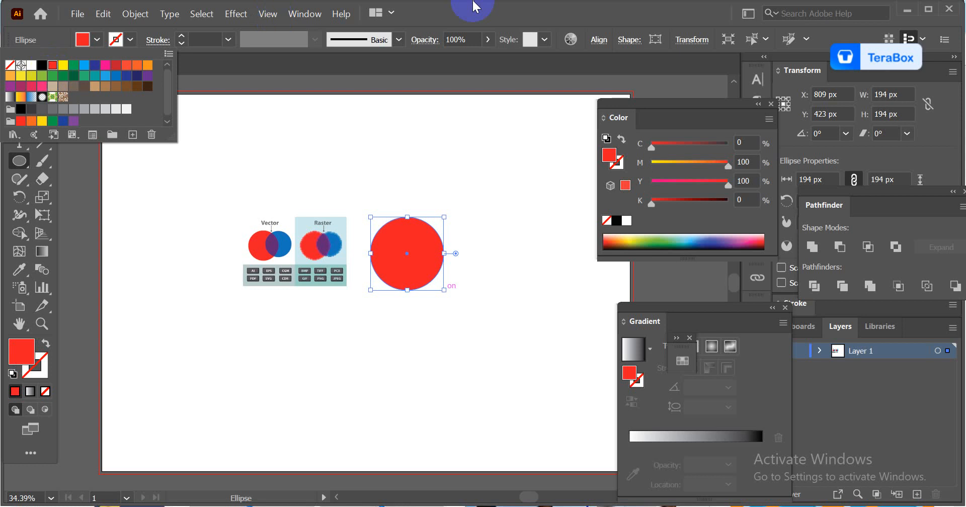
pyautogui.click(496, 15)
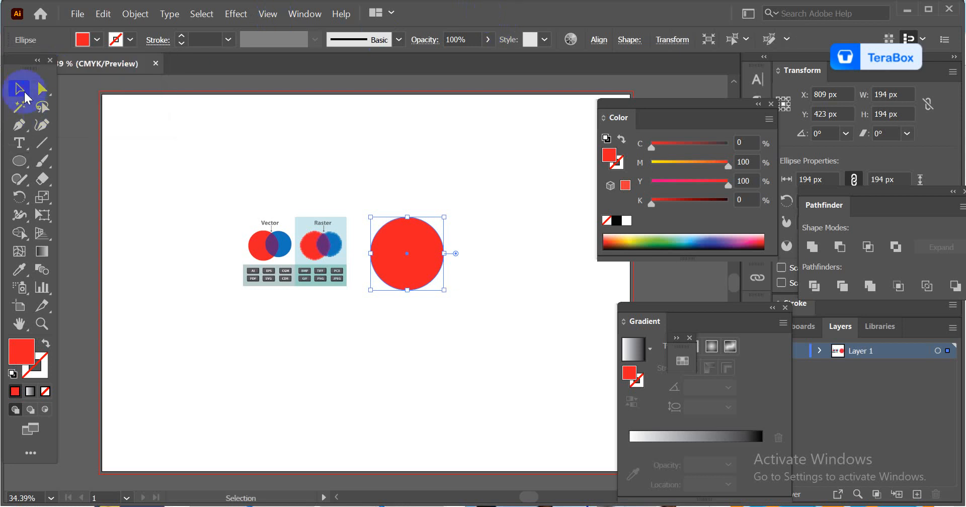
# Step: Examine the upper-left edge of the drawn red circle, magnifying up to 64000%, and return to the whole artboard
pyautogui.hotkey('ctrl', 'space')
pyautogui.moveTo(377, 213); pyautogui.dragTo(641, 410)
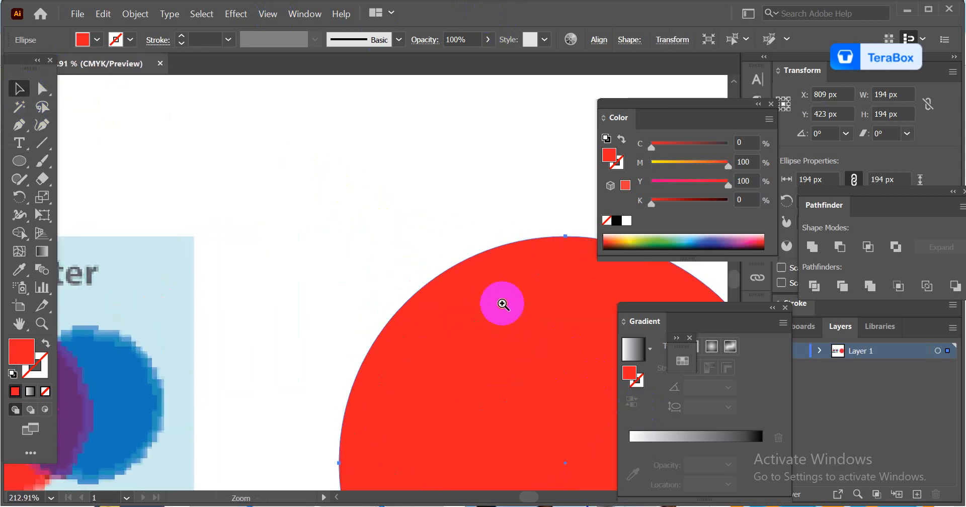
pyautogui.moveTo(503, 304); pyautogui.dragTo(511, 315)
pyautogui.moveTo(390, 214); pyautogui.dragTo(565, 373)
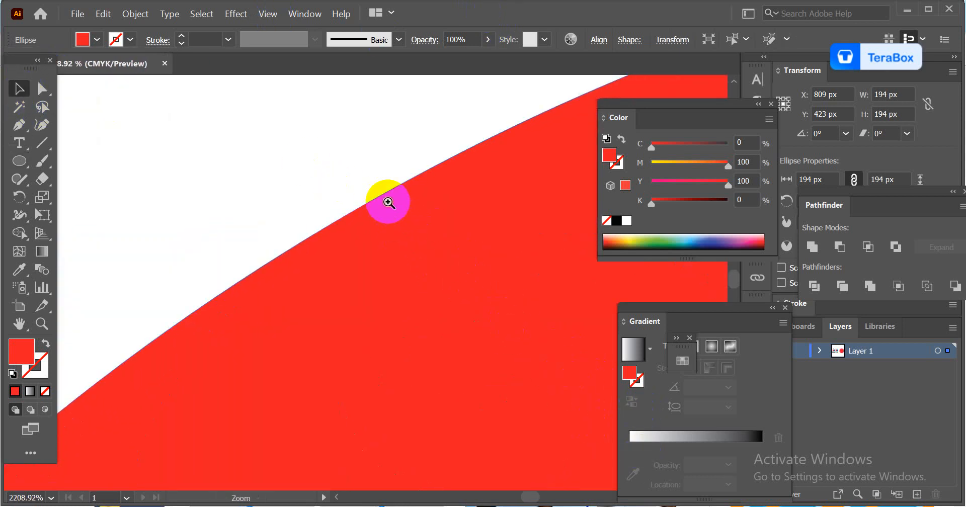
pyautogui.moveTo(388, 202); pyautogui.dragTo(467, 280)
pyautogui.moveTo(332, 188); pyautogui.dragTo(503, 340)
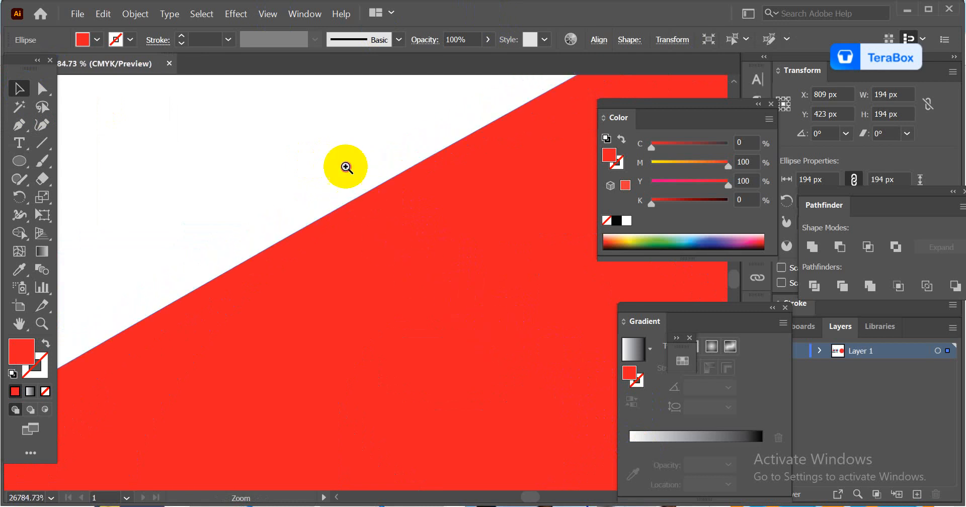
pyautogui.moveTo(346, 167); pyautogui.dragTo(522, 308)
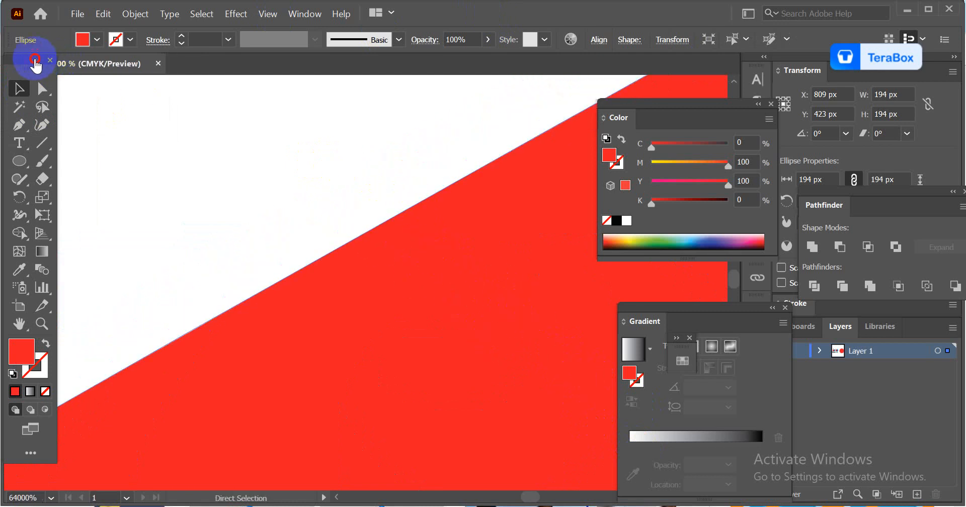
pyautogui.click(35, 60)
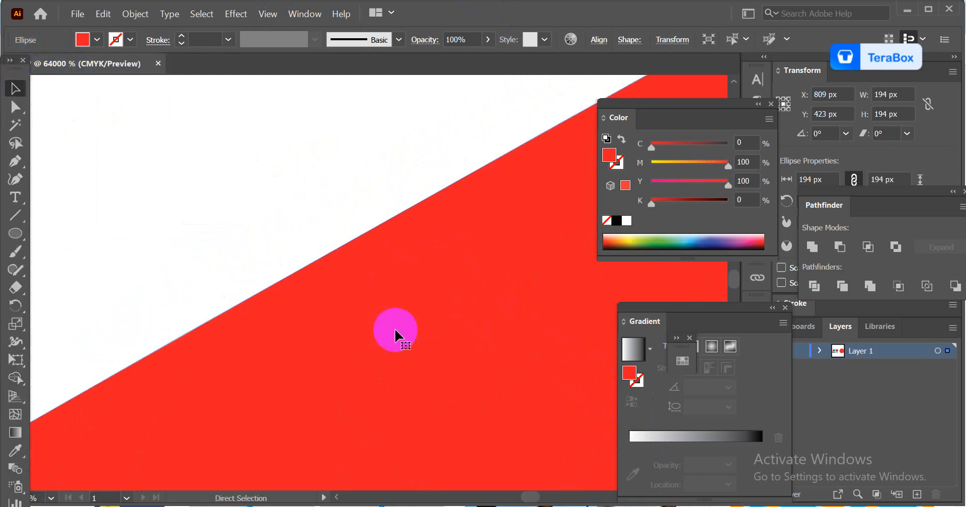
pyautogui.moveTo(370, 388); pyautogui.dragTo(377, 265)
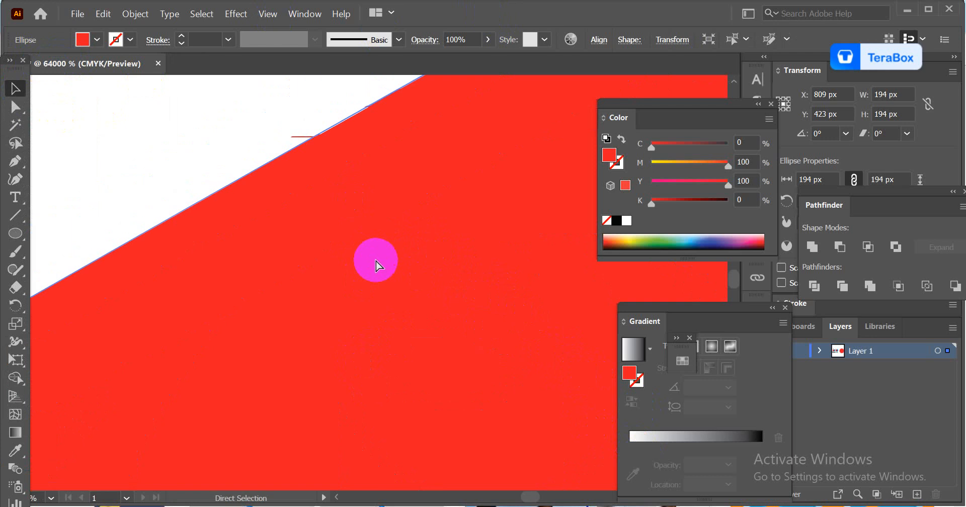
pyautogui.hotkey('ctrl', '0')
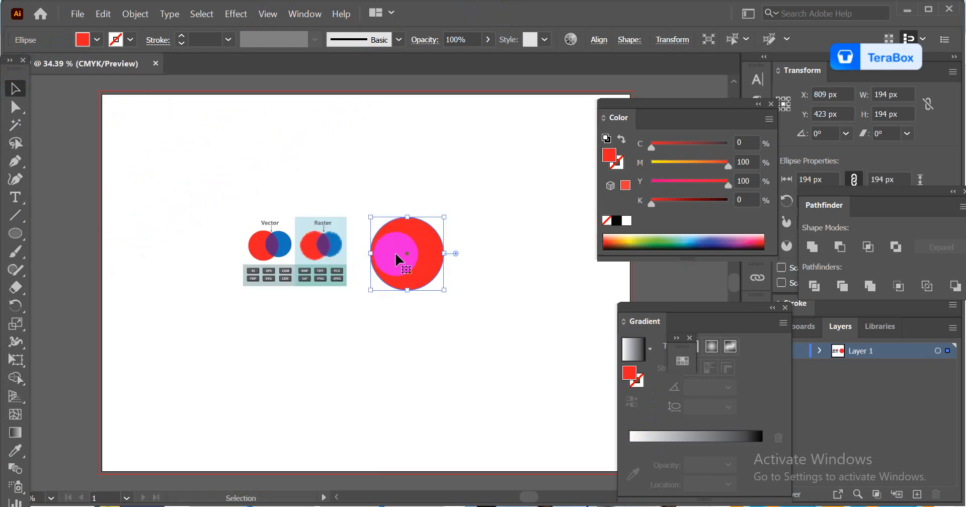
# Step: Move the pasted vector and raster picture further left, to about X 377.5 px, Y 400.5 px
pyautogui.moveTo(395, 252); pyautogui.dragTo(263, 239)
pyautogui.click(246, 238)
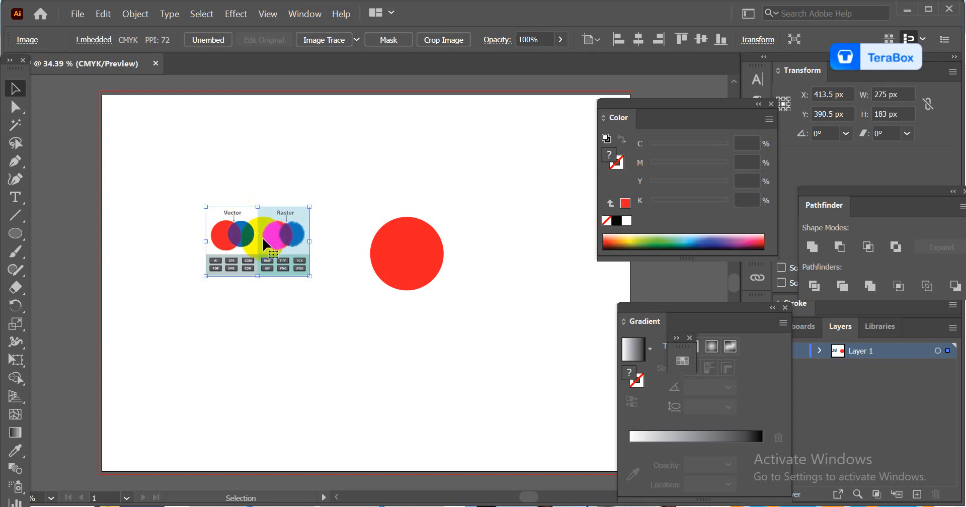
pyautogui.hotkey('ctrl', 'space')
pyautogui.moveTo(206, 231); pyautogui.dragTo(349, 326)
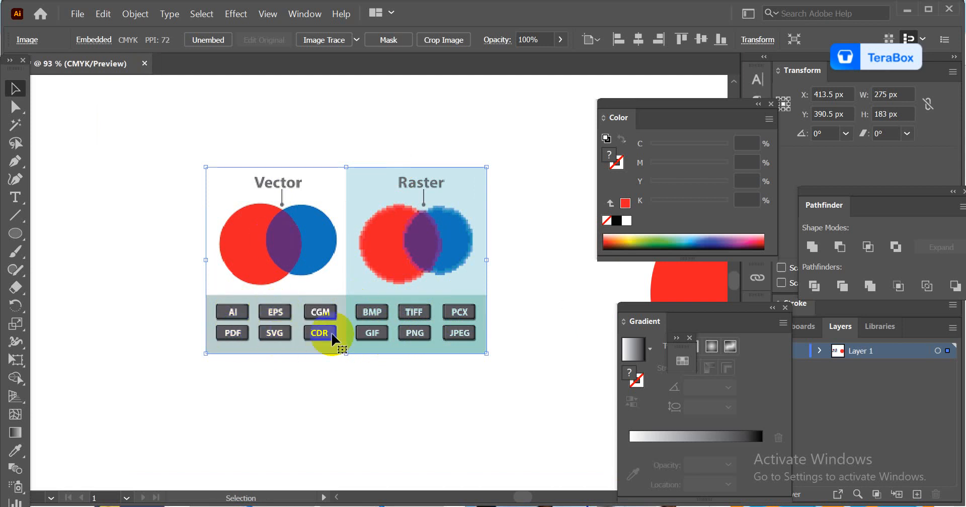
pyautogui.moveTo(242, 231); pyautogui.dragTo(254, 246)
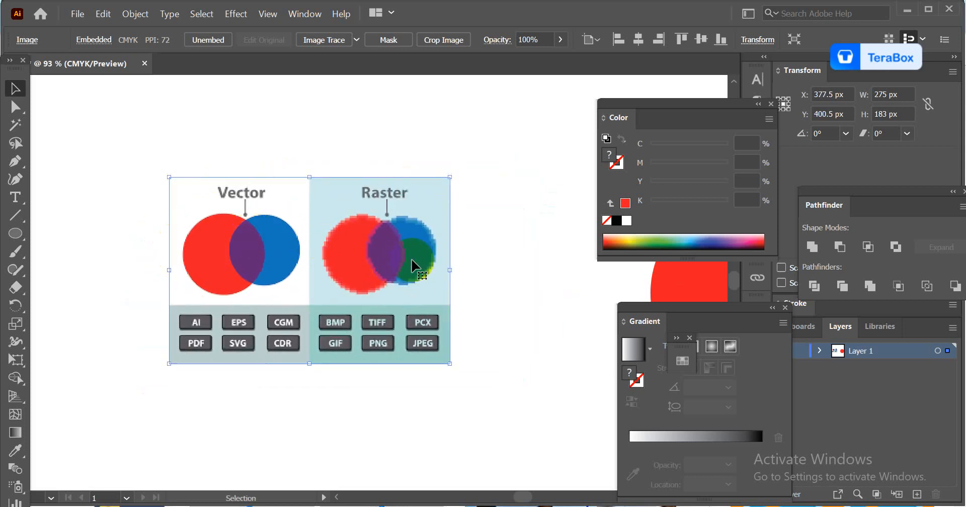
# Step: Compare the edges of the picture's Vector and Raster circles with the drawn red circle at different magnifications
pyautogui.hscroll(5, 393, 260)
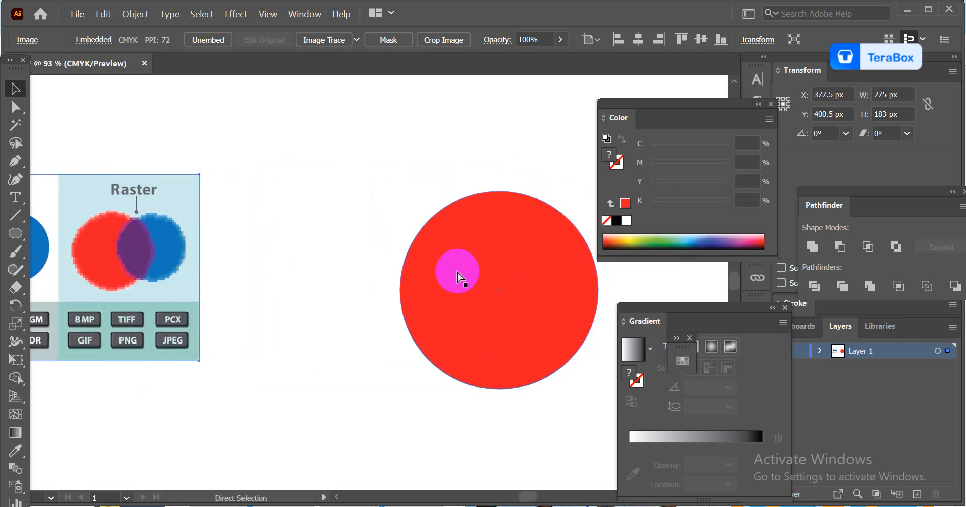
pyautogui.scroll(-3, 465, 312)
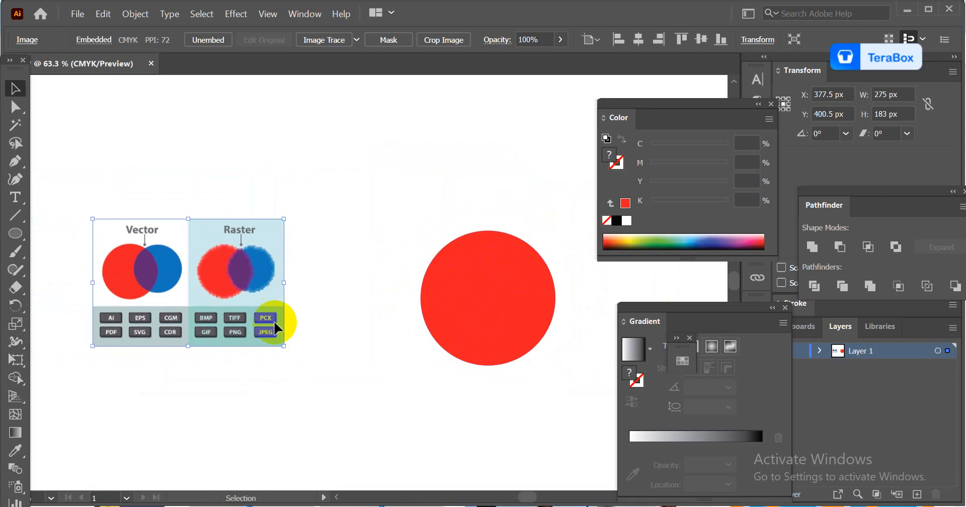
pyautogui.click(10, 61)
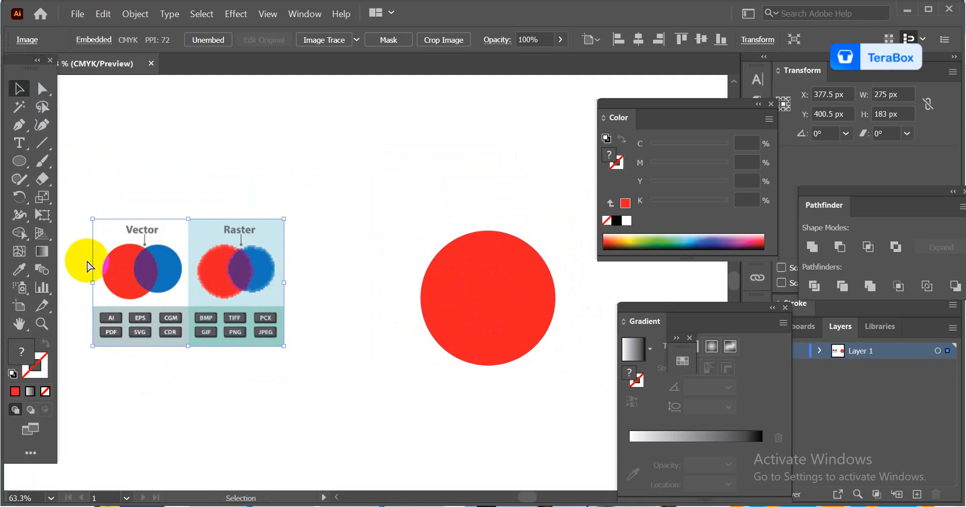
pyautogui.press('z')
pyautogui.click(76, 251)
pyautogui.moveTo(540, 387); pyautogui.dragTo(342, 276)
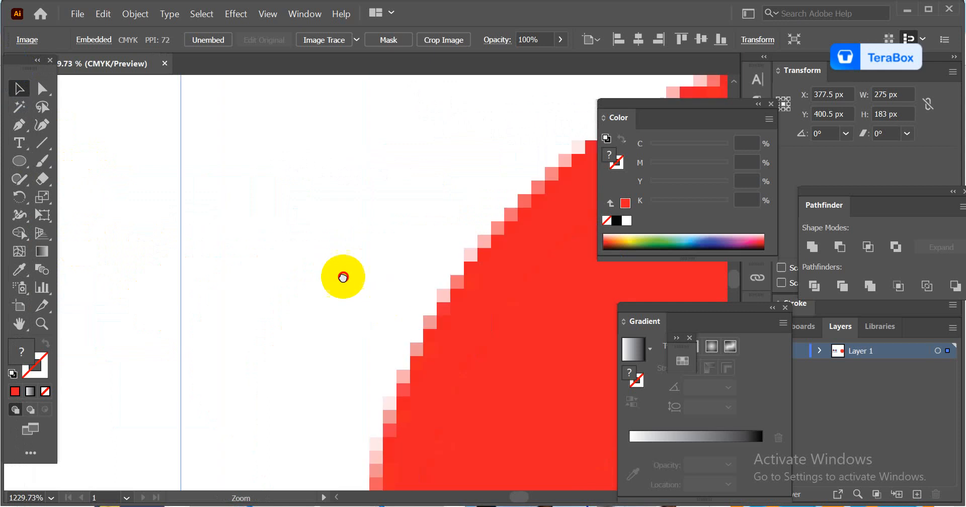
pyautogui.moveTo(499, 366); pyautogui.dragTo(239, 315)
pyautogui.moveTo(487, 395); pyautogui.dragTo(379, 360)
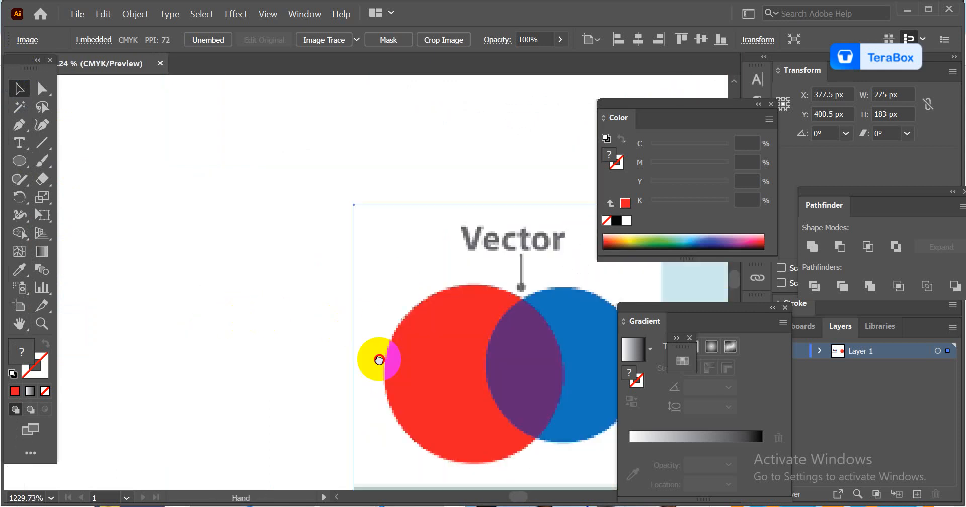
pyautogui.moveTo(460, 403); pyautogui.dragTo(339, 377)
pyautogui.moveTo(472, 383); pyautogui.dragTo(305, 278)
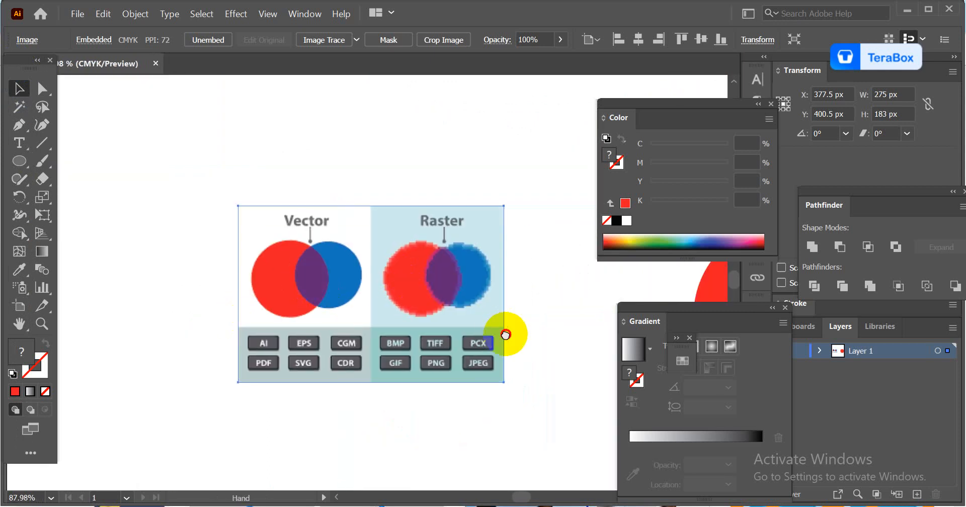
pyautogui.moveTo(509, 334); pyautogui.dragTo(166, 325)
# Step: Move the red circle to about X 781 px, Y 429 px, and delete it together with the pasted picture
pyautogui.moveTo(468, 322); pyautogui.dragTo(444, 355)
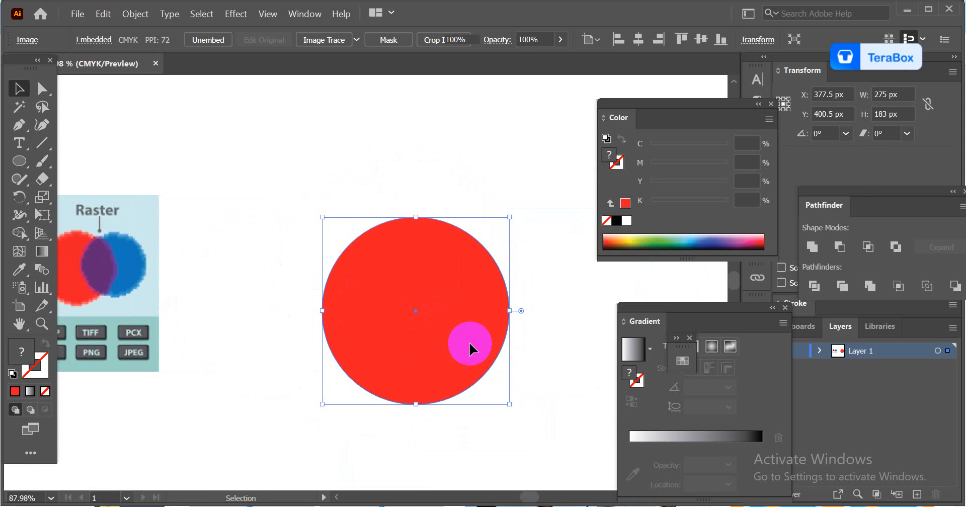
pyautogui.moveTo(509, 401); pyautogui.dragTo(510, 441)
pyautogui.hscroll(-3, 319, 382)
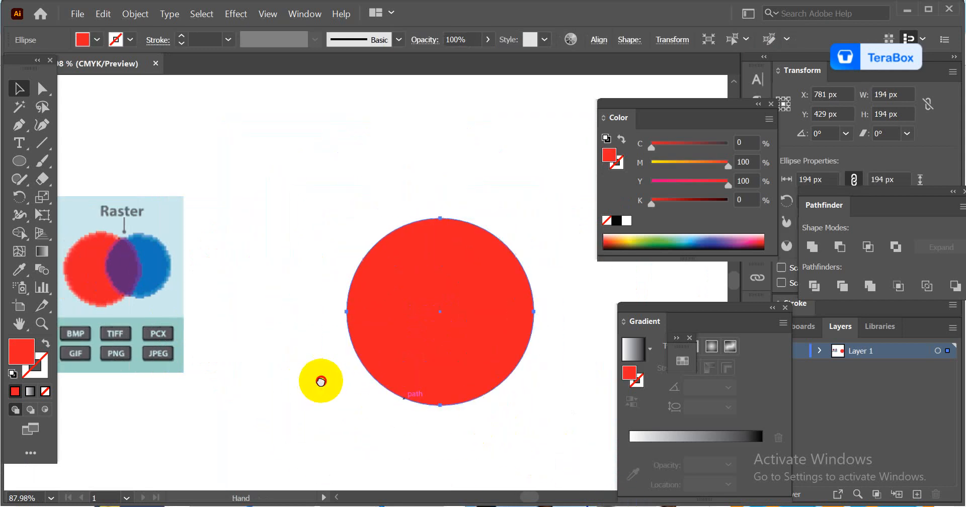
pyautogui.moveTo(133, 170); pyautogui.dragTo(545, 411)
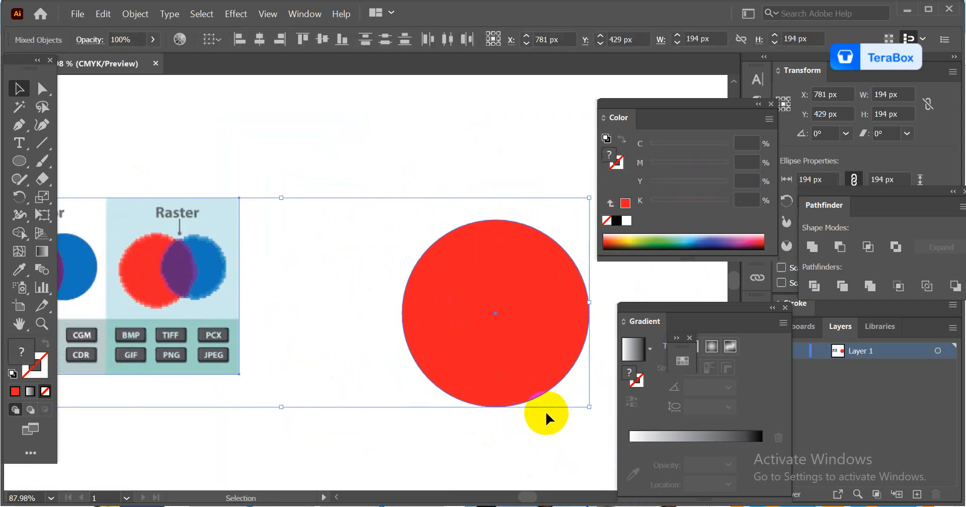
pyautogui.press('Delete')
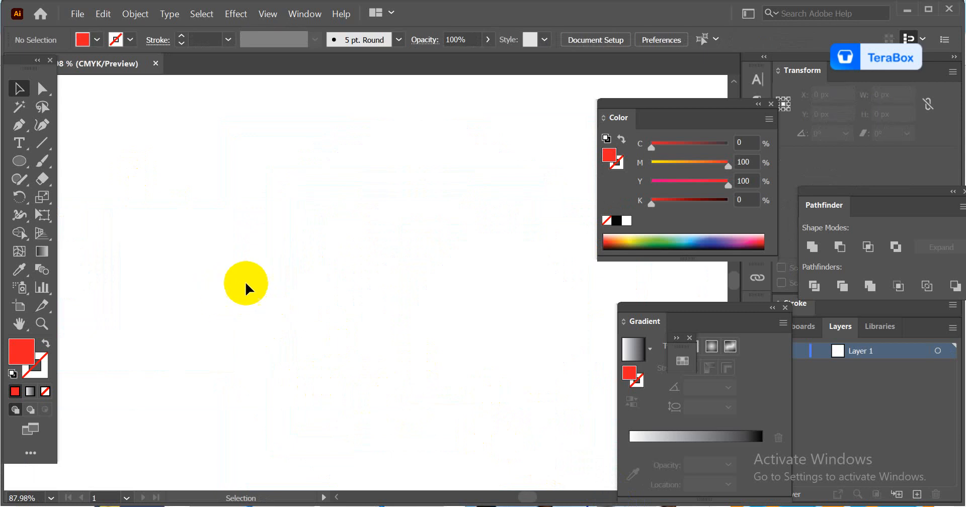
pyautogui.click(18, 89)
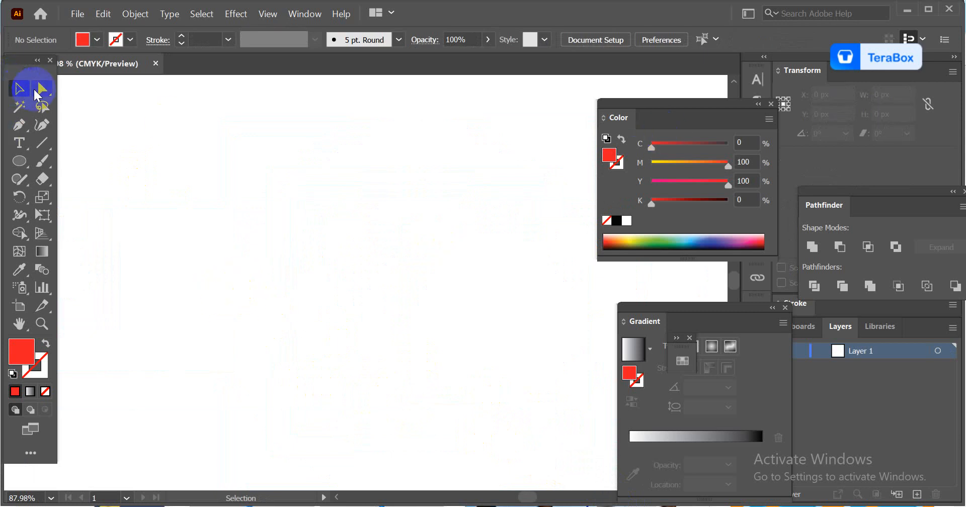
pyautogui.click(19, 161)
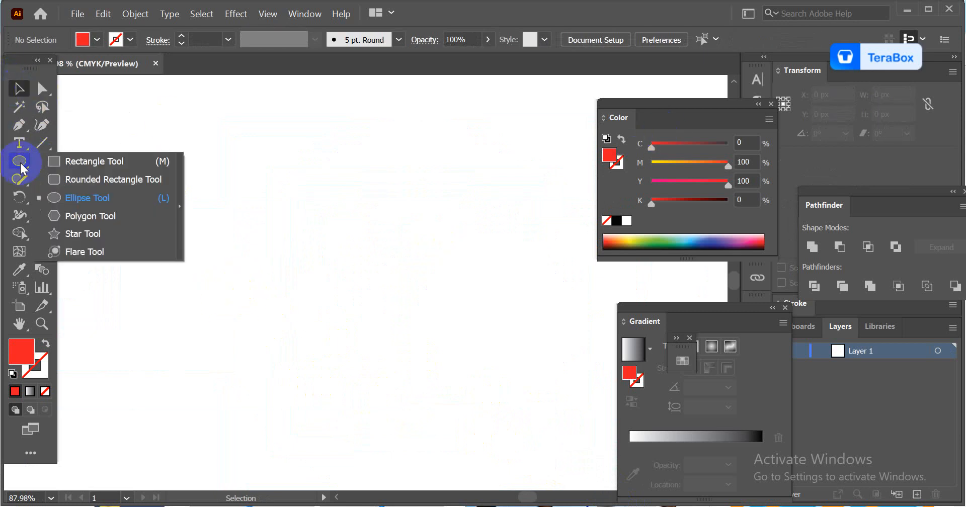
pyautogui.click(26, 370)
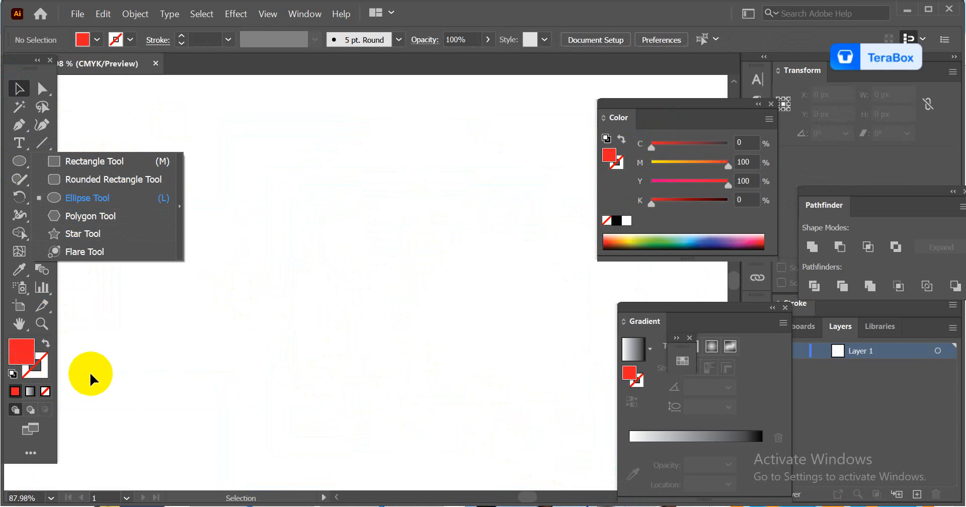
pyautogui.click(163, 323)
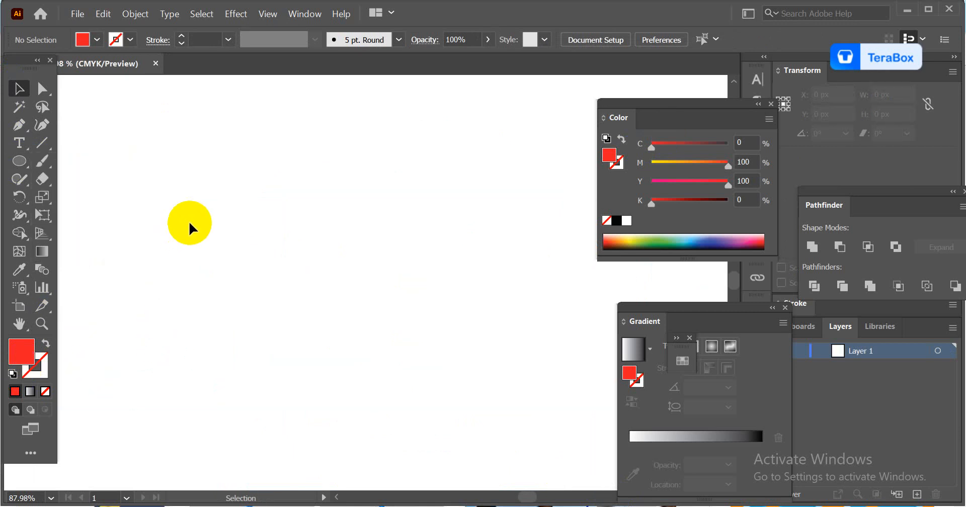
pyautogui.press('space')
pyautogui.moveTo(234, 218); pyautogui.dragTo(332, 258)
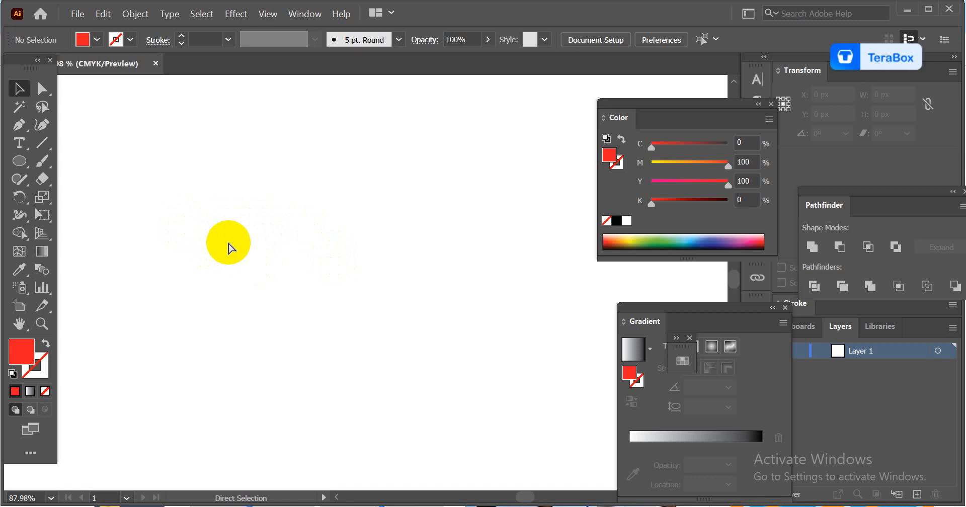
# Step: Draw a red rectangle about 377 x 350 px in the upper-left part of the empty artboard
pyautogui.hotkey('ctrl', '0')
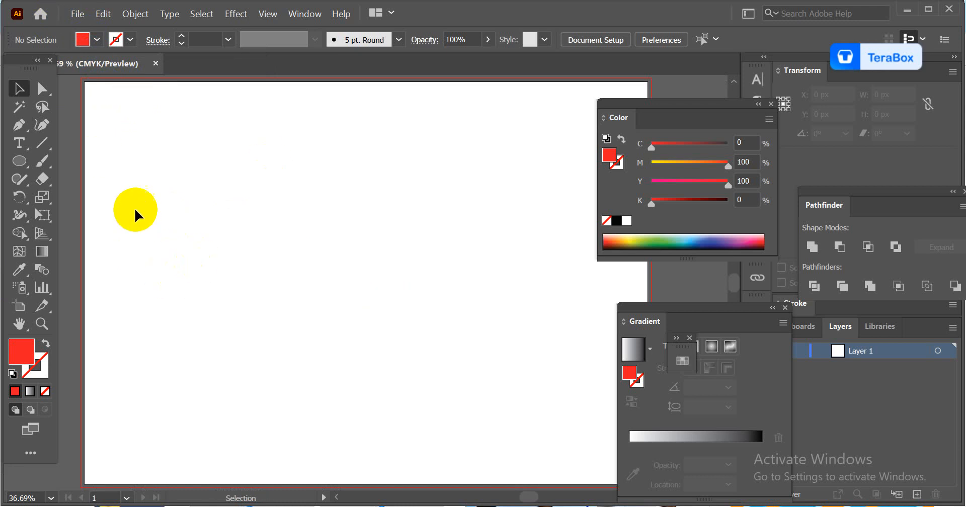
pyautogui.click(23, 162)
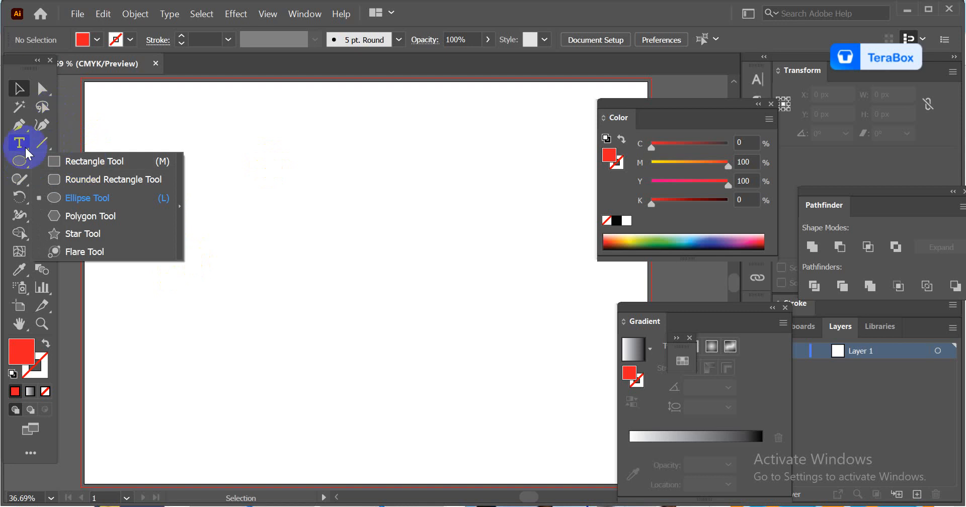
pyautogui.click(80, 162)
pyautogui.moveTo(125, 134); pyautogui.dragTo(276, 275)
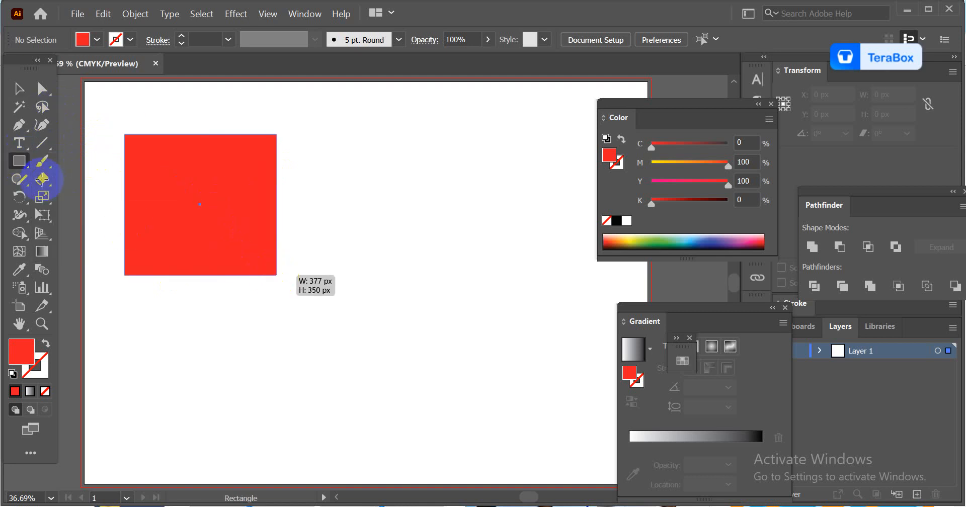
# Step: Draw a red rounded rectangle about 350 x 322 px to the right of the first rectangle
pyautogui.click(19, 161)
pyautogui.click(66, 182)
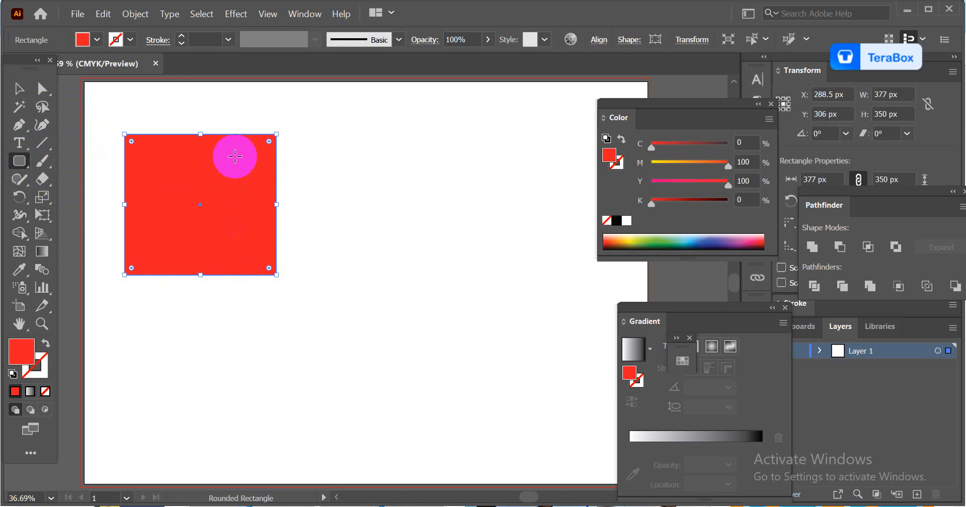
pyautogui.moveTo(297, 141); pyautogui.dragTo(419, 265)
# Step: Draw a red ellipse about 432 x 358 px below the two rectangles, near the artboard's lower edge
pyautogui.click(19, 161)
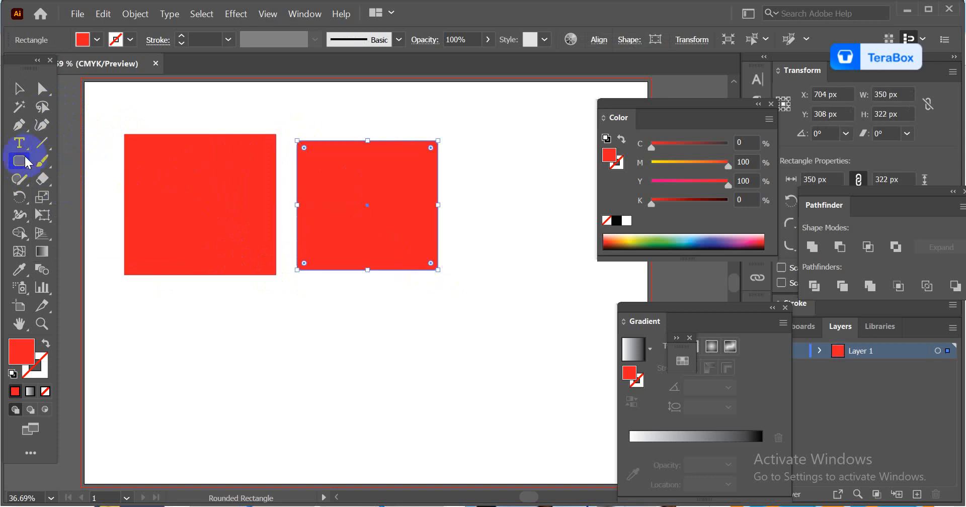
pyautogui.click(66, 196)
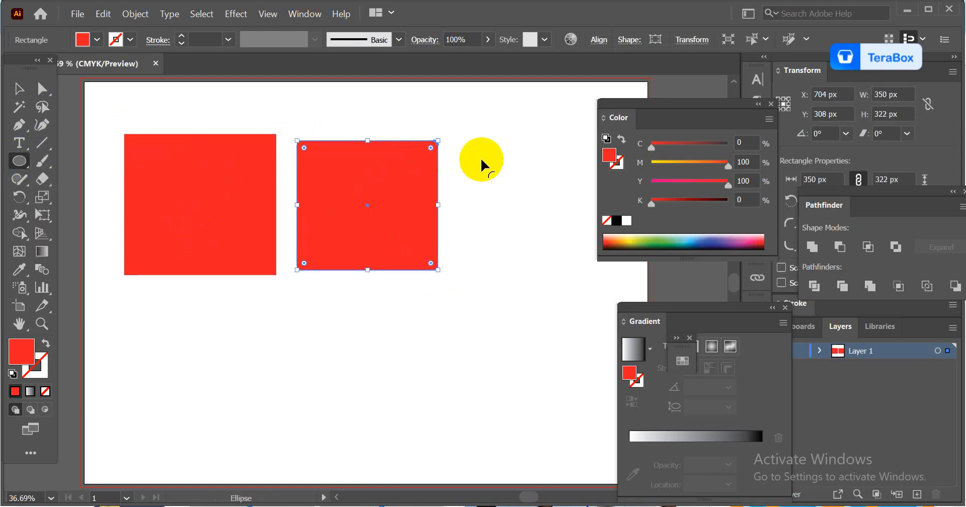
pyautogui.moveTo(167, 341); pyautogui.dragTo(341, 484)
# Step: Draw a red hexagon about 404 x 389 px and move it beside the ellipse, to about X 901.5 px, Y 741.5 px
pyautogui.click(19, 161)
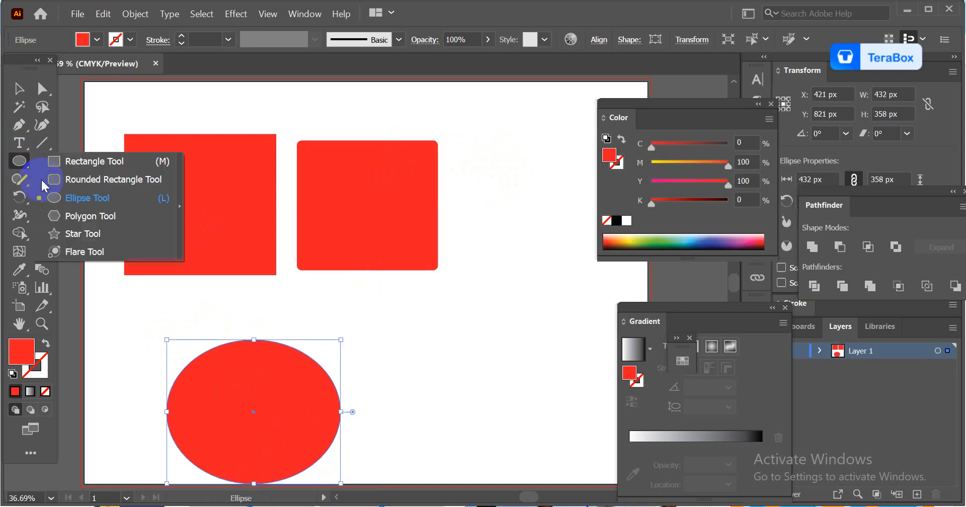
pyautogui.click(66, 211)
pyautogui.moveTo(437, 337); pyautogui.dragTo(487, 397)
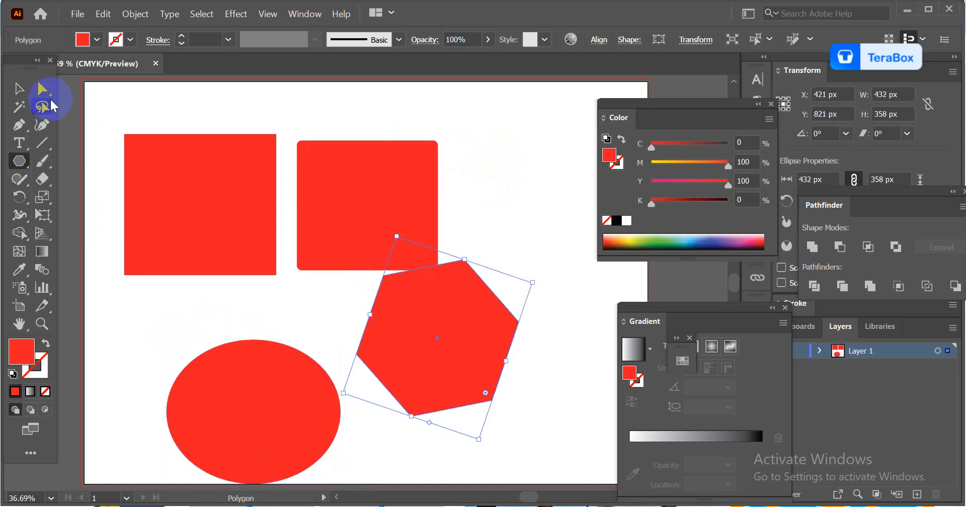
pyautogui.click(19, 89)
pyautogui.moveTo(421, 328); pyautogui.dragTo(430, 370)
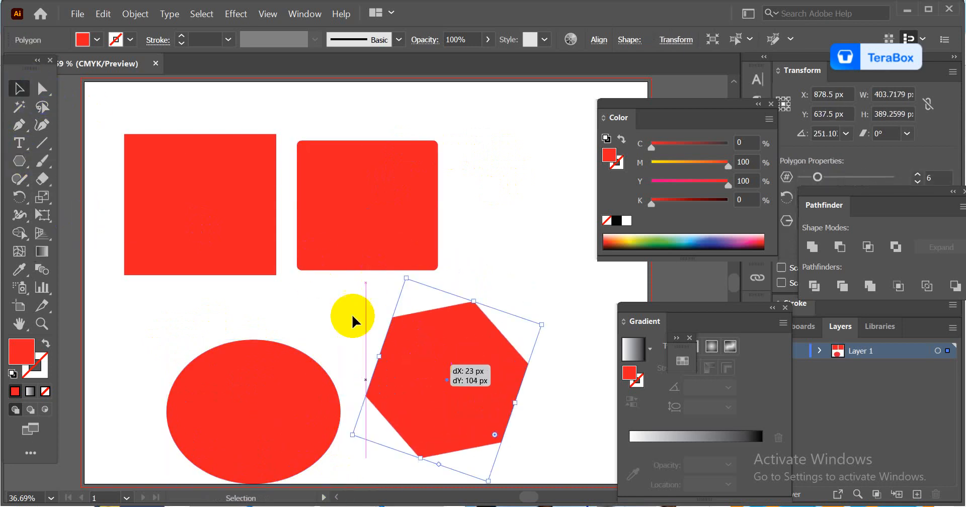
# Step: Draw a red five-pointed star about 337 x 321 px to the right of the rounded rectangle
pyautogui.click(21, 158)
pyautogui.click(83, 234)
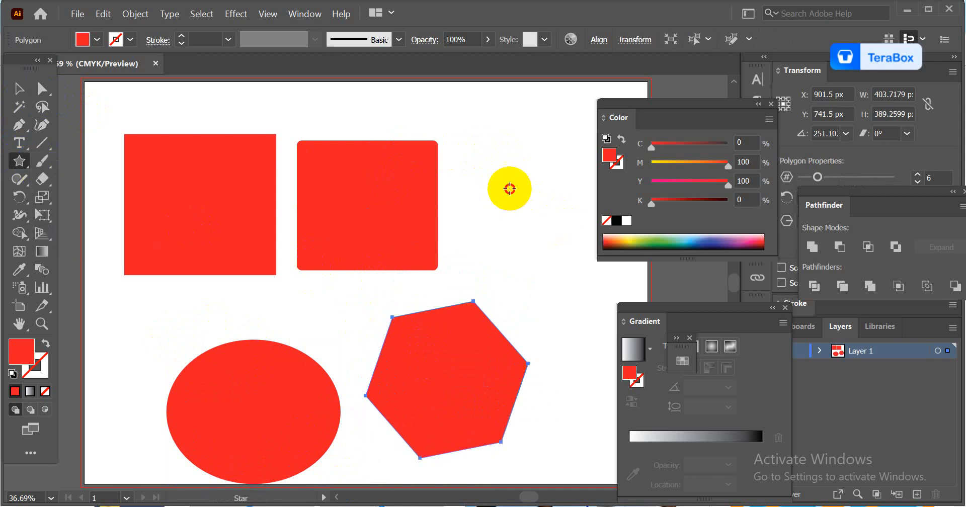
pyautogui.moveTo(510, 188); pyautogui.dragTo(535, 237)
pyautogui.press('space')
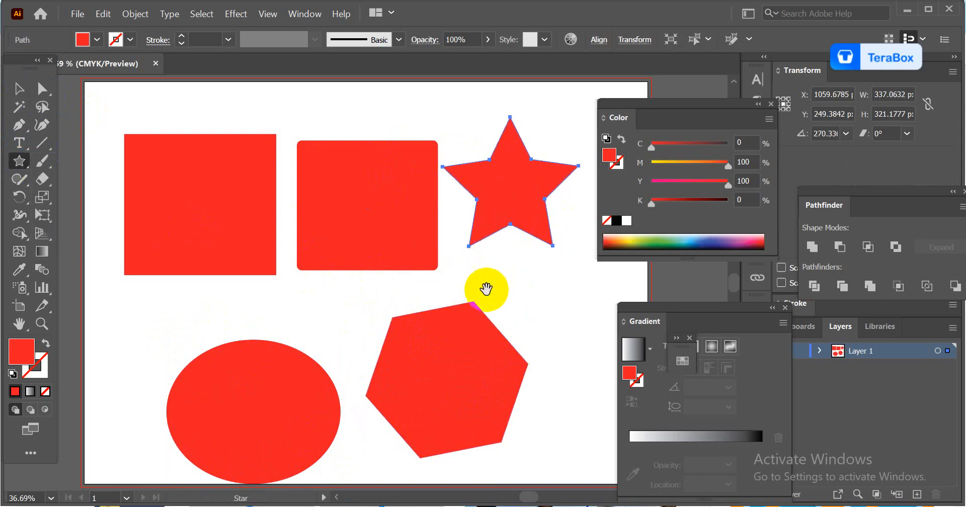
pyautogui.moveTo(491, 287); pyautogui.dragTo(285, 201)
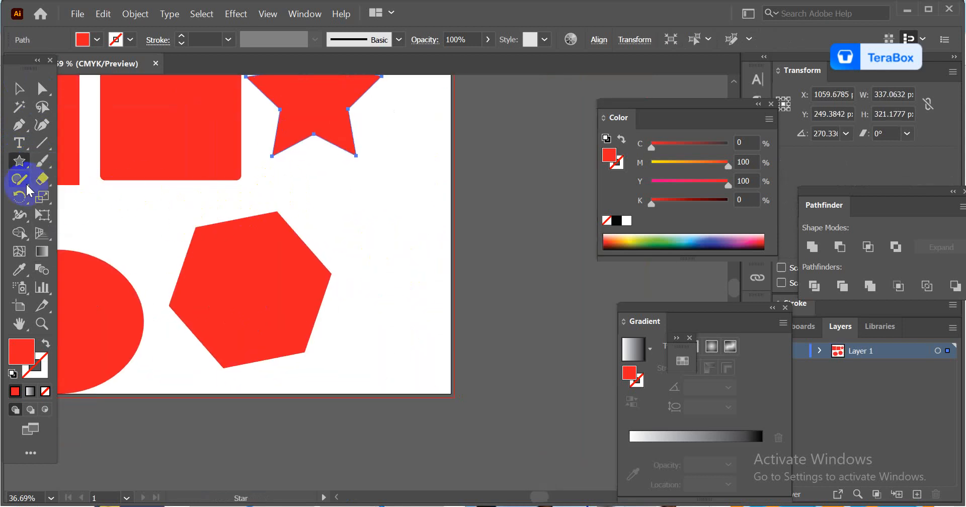
pyautogui.rightClick(22, 160)
pyautogui.click(66, 233)
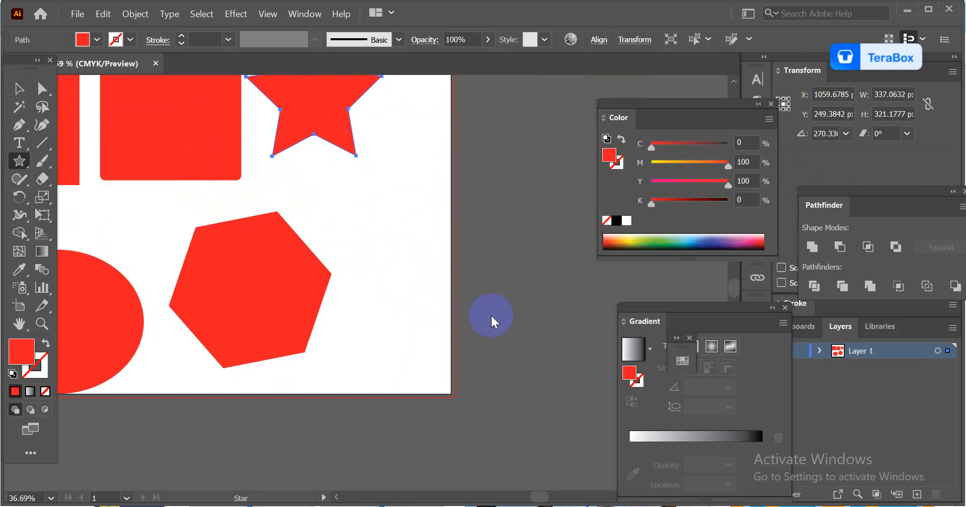
# Step: Switch to the Google Meet call, admit the waiting participant, and return to Illustrator
pyautogui.click(604, 445)
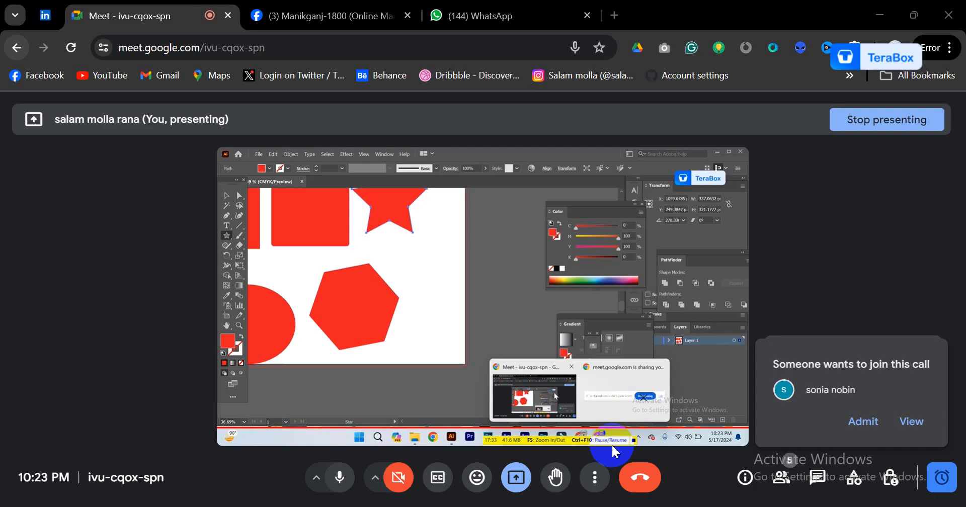
pyautogui.click(866, 422)
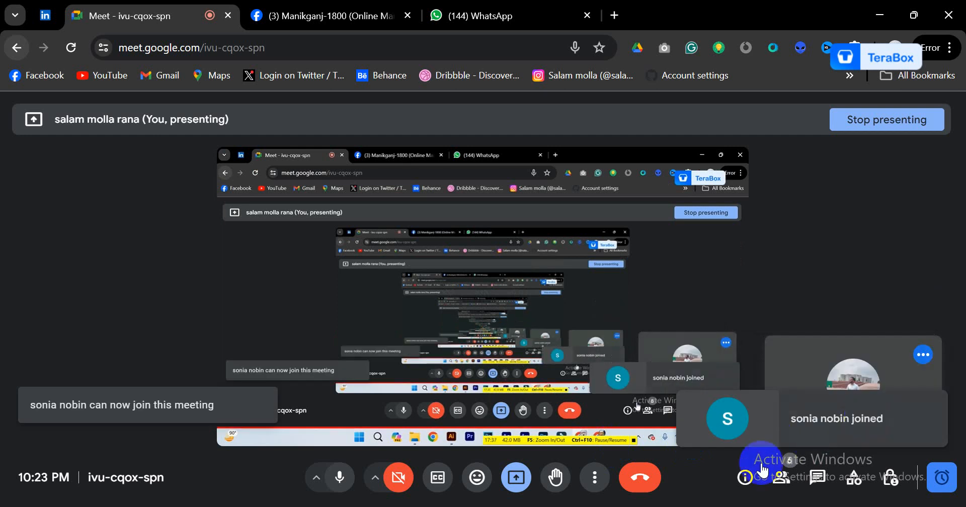
pyautogui.moveTo(585, 436)
pyautogui.click(426, 506)
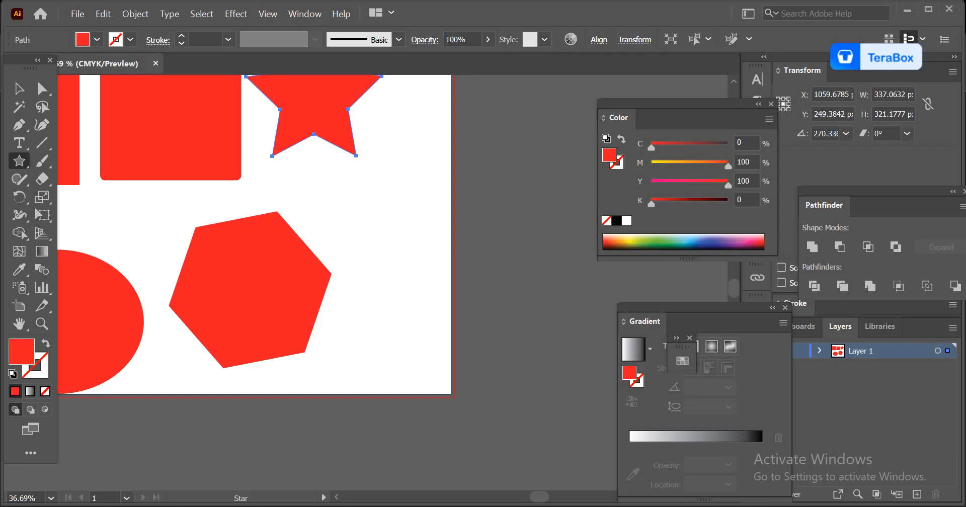
# Step: Draw a red eight-pointed star about 362 x 362 px across the artboard's right edge, below the first star
pyautogui.scroll(2, 308, 202)
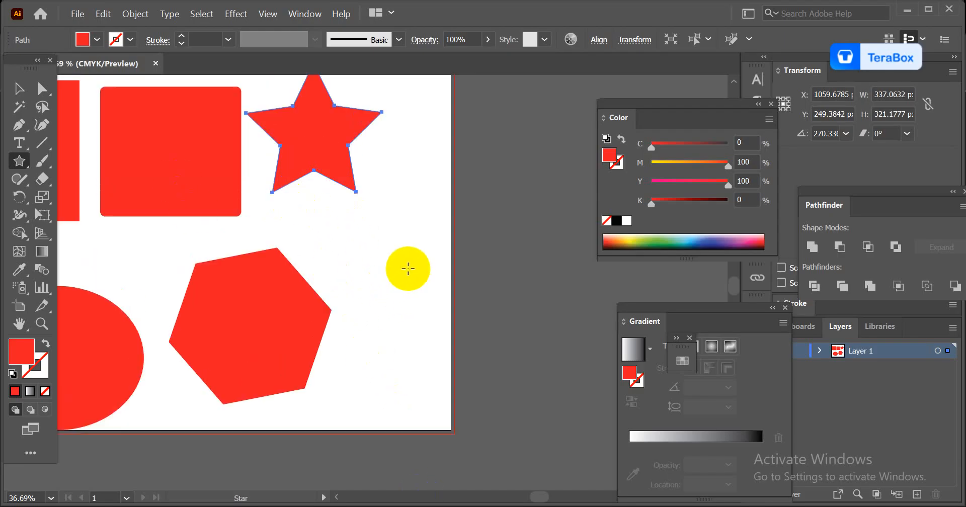
pyautogui.moveTo(412, 257); pyautogui.dragTo(311, 300)
pyautogui.press('Down')
pyautogui.press('Down')
pyautogui.press('Up')
pyautogui.press('Up')
pyautogui.press('Up')
pyautogui.press('Up')
pyautogui.press('Up')
pyautogui.press('Down')
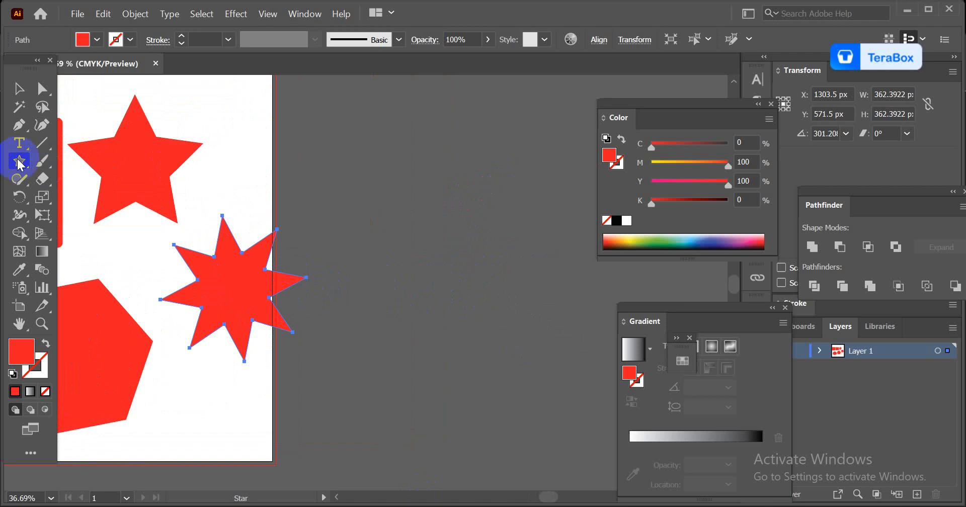
# Step: Create a 3-point star outside the artboard's right edge by numeric entry, with radii 183.3093 px and 91.6547 px
pyautogui.moveTo(18, 162); pyautogui.dragTo(86, 219)
pyautogui.moveTo(17, 162); pyautogui.dragTo(78, 231)
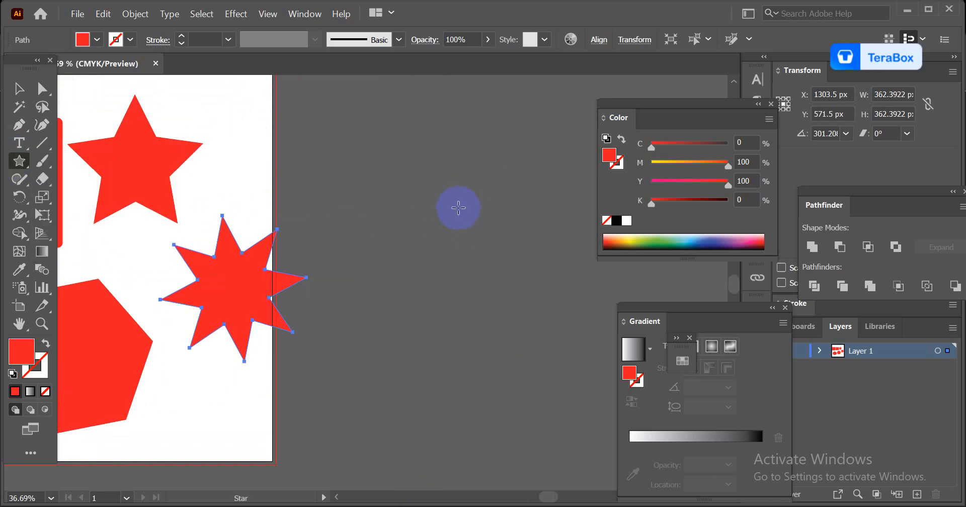
pyautogui.click(458, 207)
pyautogui.doubleClick(277, 200)
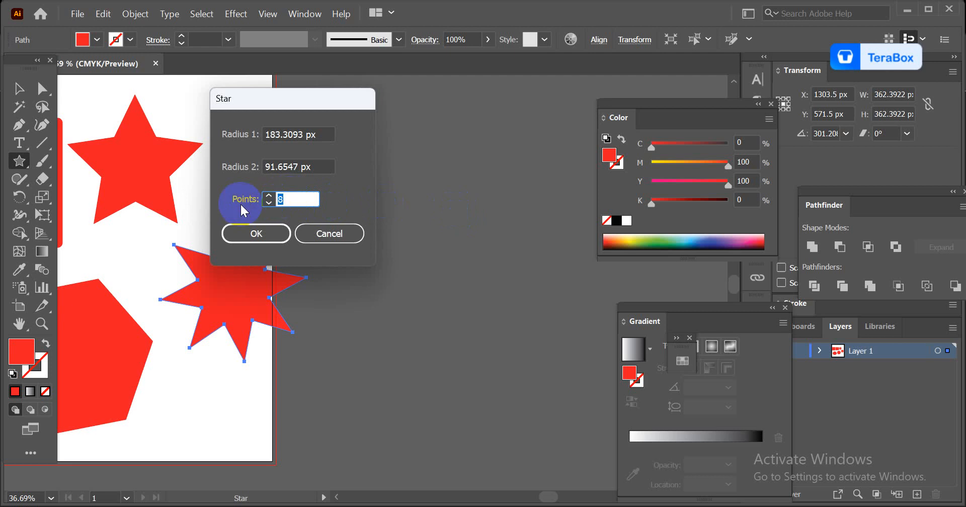
pyautogui.write('3')
pyautogui.click(267, 240)
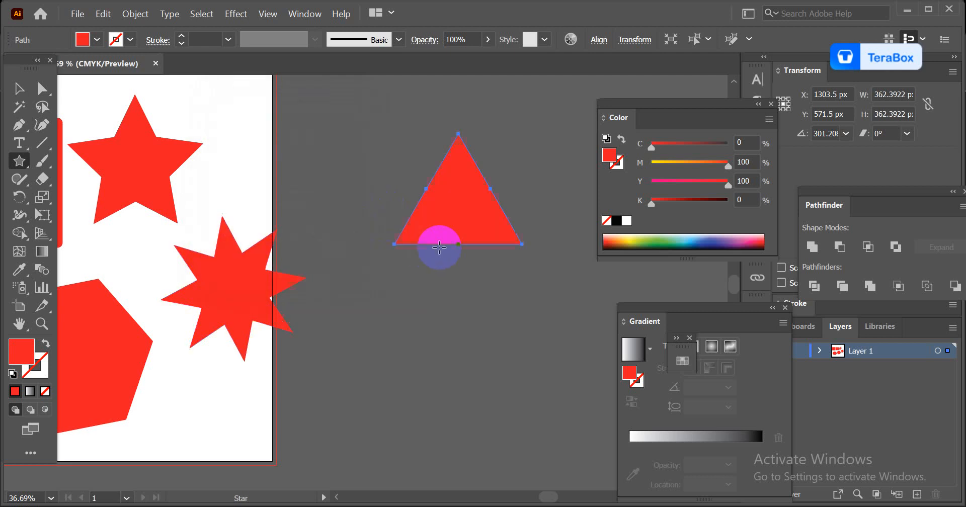
# Step: Draw a red seven-sided polygon about 527 x 536 px below the triangle
pyautogui.moveTo(20, 174); pyautogui.dragTo(72, 223)
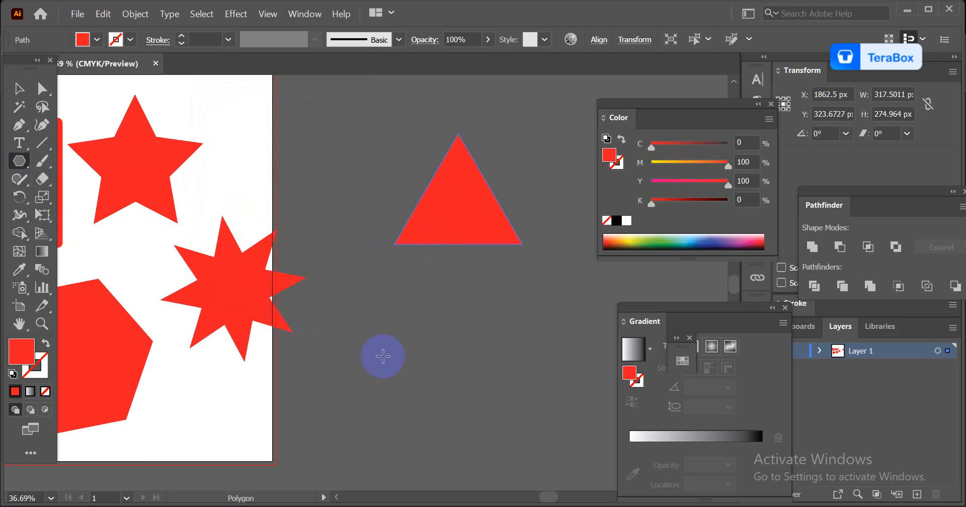
pyautogui.moveTo(431, 352); pyautogui.dragTo(503, 436)
pyautogui.scroll(3, 384, 280)
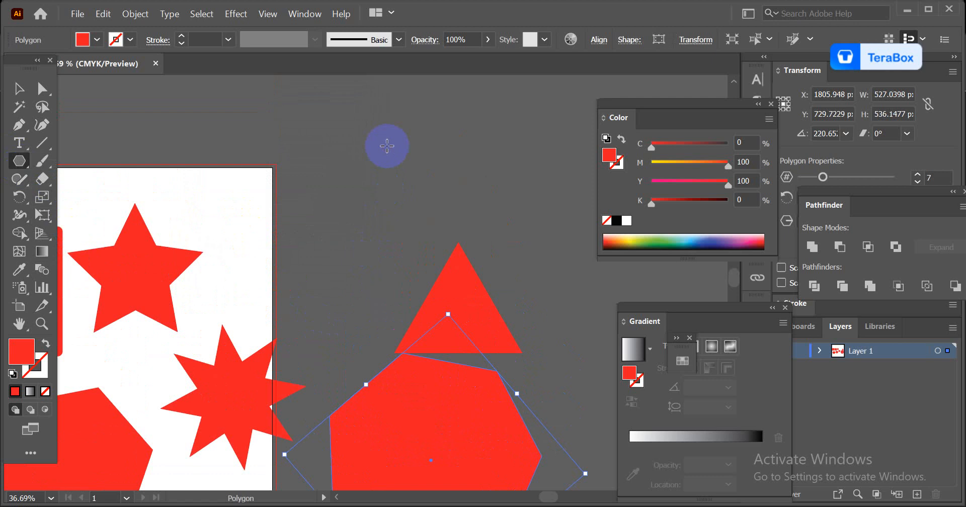
# Step: Create a 3-sided polygon with a radius of 275.1493 px above the small triangle
pyautogui.click(387, 146)
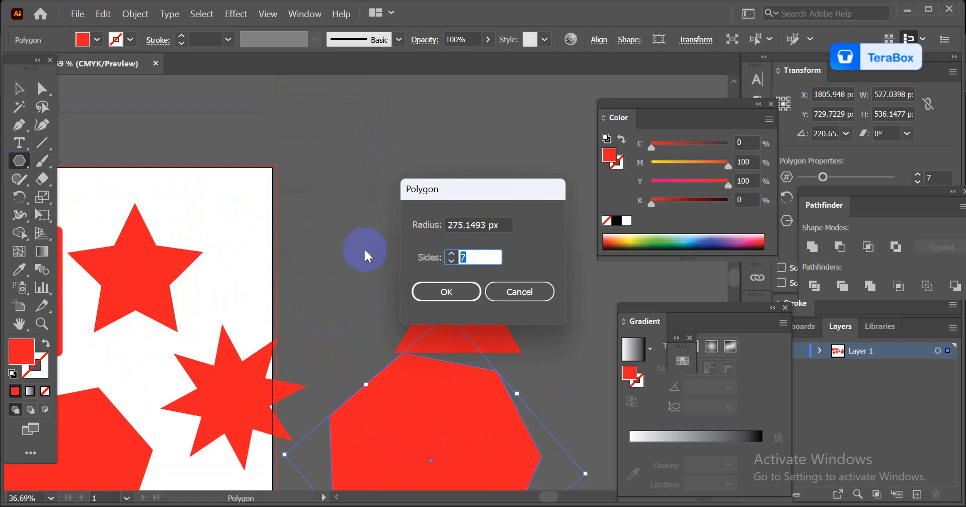
pyautogui.write('3')
pyautogui.click(428, 291)
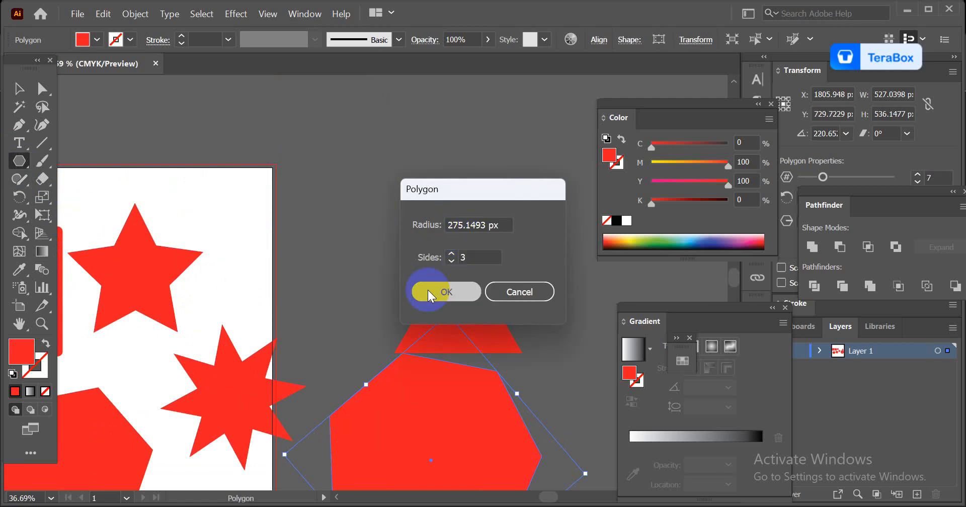
# Step: Move the sharp-cornered red rectangle horizontally toward the artboard's left edge, to about X 214.5 px, Y 306 px
pyautogui.click(19, 89)
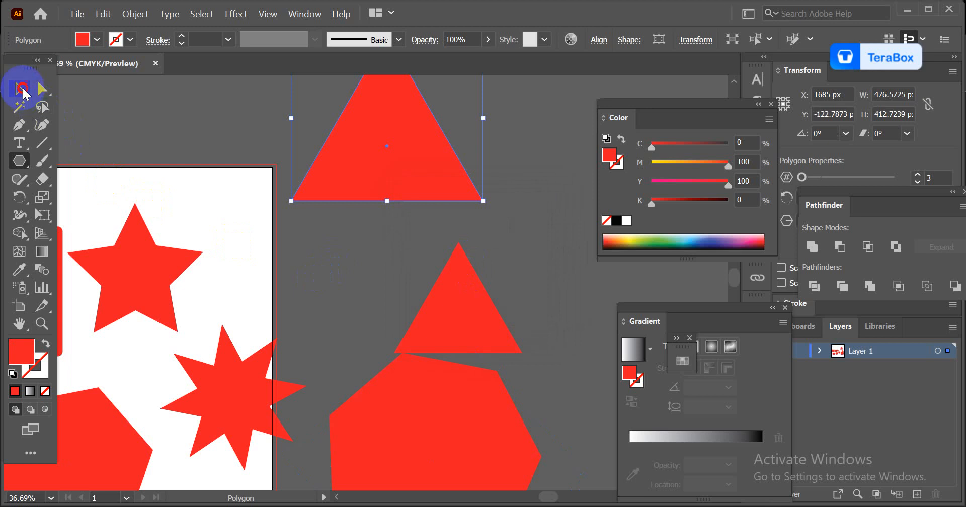
pyautogui.click(122, 172)
pyautogui.moveTo(254, 302); pyautogui.dragTo(207, 250)
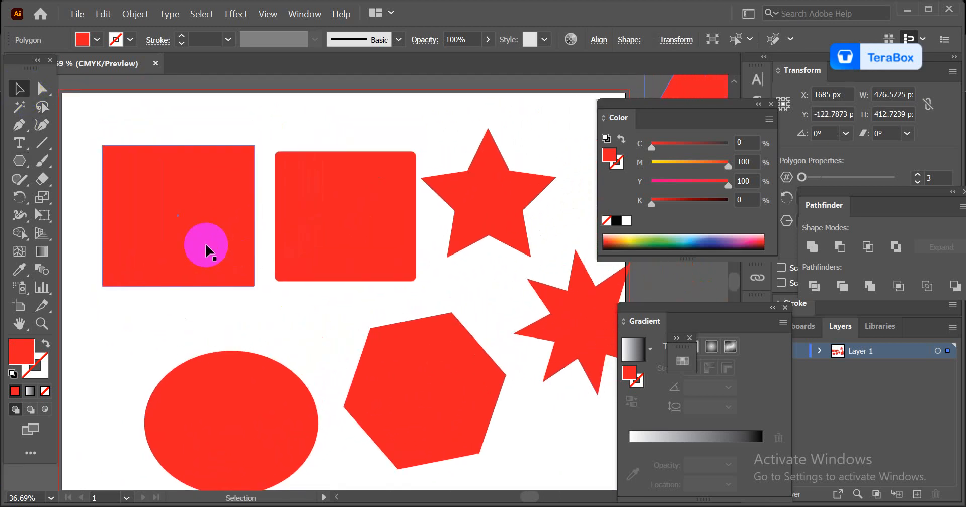
pyautogui.click(215, 262)
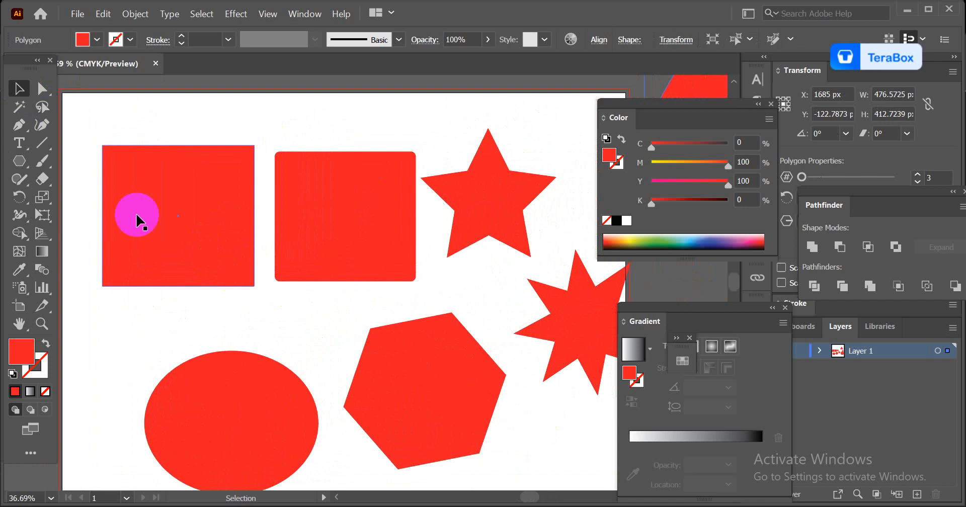
pyautogui.scroll(2, 191, 252)
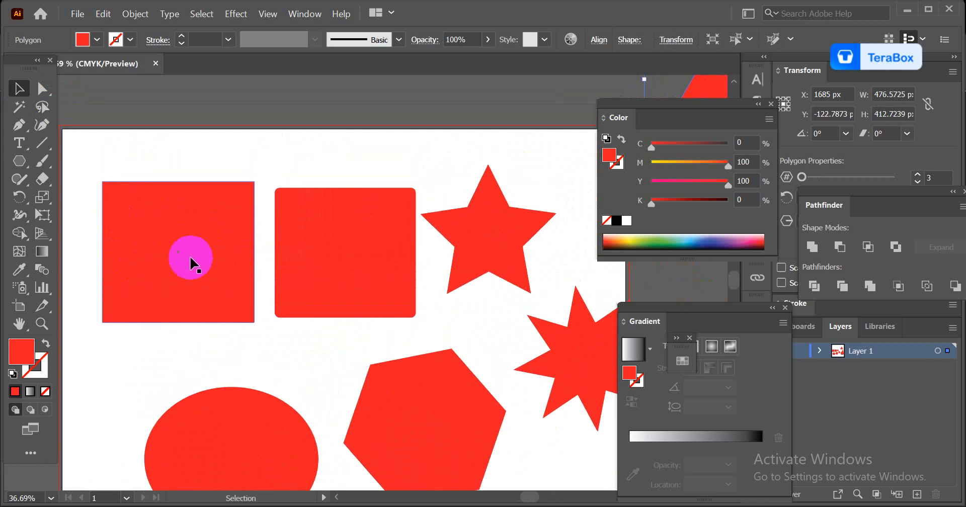
pyautogui.click(41, 87)
pyautogui.click(205, 268)
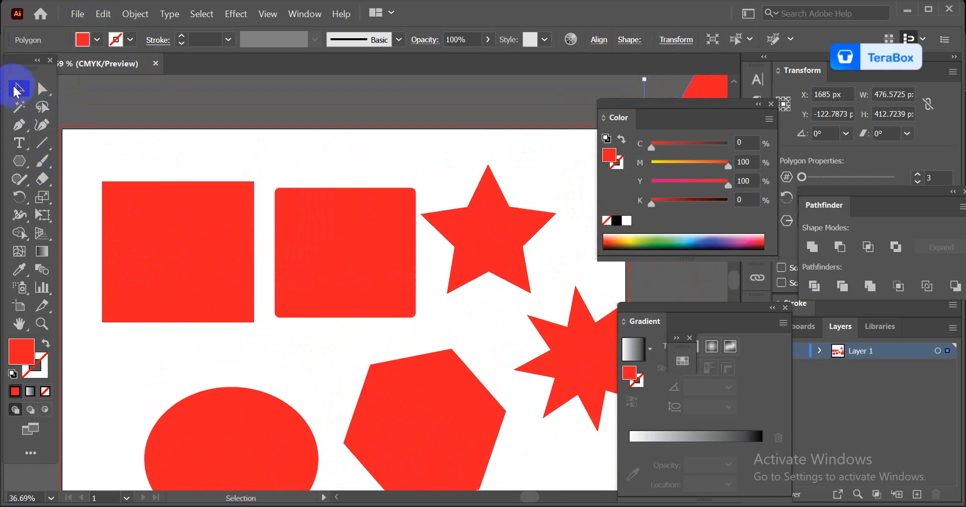
pyautogui.moveTo(145, 249); pyautogui.dragTo(115, 250)
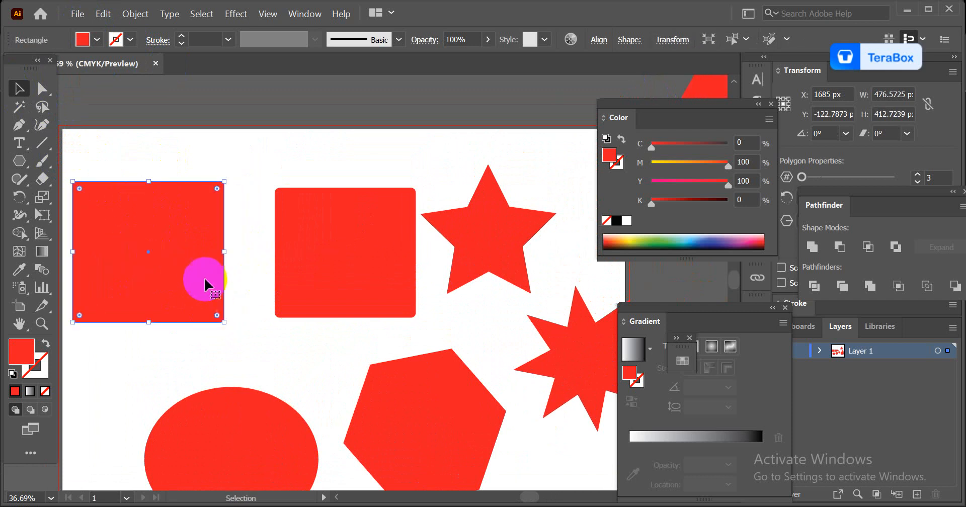
pyautogui.press('space')
pyautogui.moveTo(200, 276); pyautogui.dragTo(267, 283)
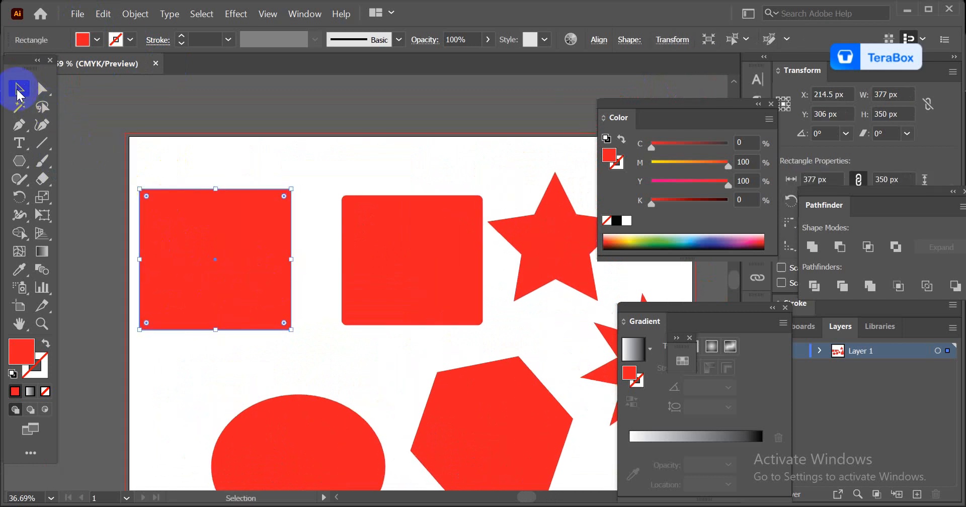
# Step: Move the rounded rectangle slightly left and down, and the sharp-cornered rectangle to about X 255.5 px, Y 352 px
pyautogui.click(192, 204)
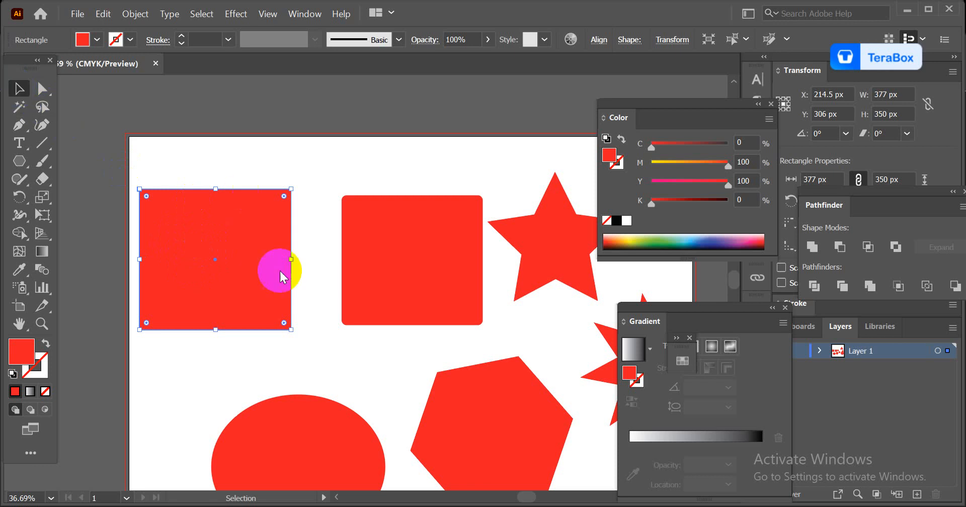
pyautogui.moveTo(410, 276); pyautogui.dragTo(400, 281)
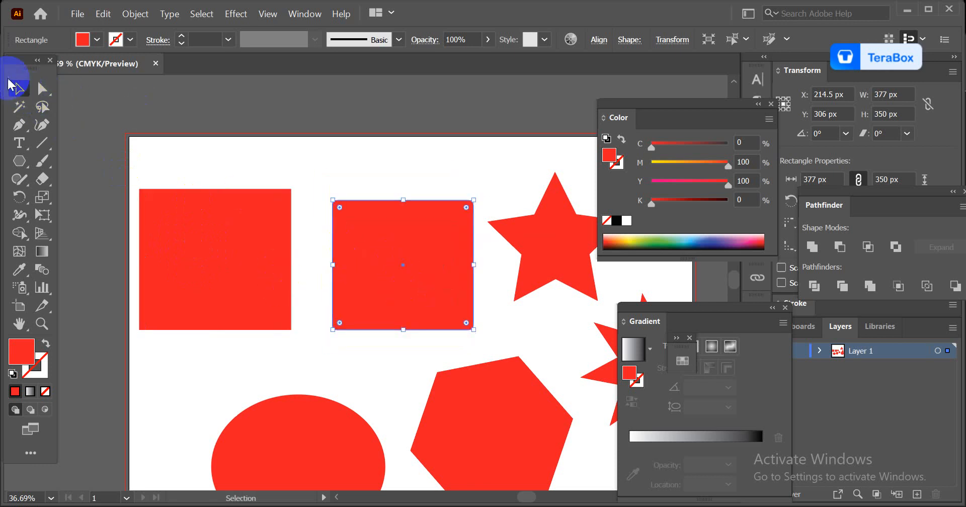
pyautogui.moveTo(204, 245); pyautogui.dragTo(221, 268)
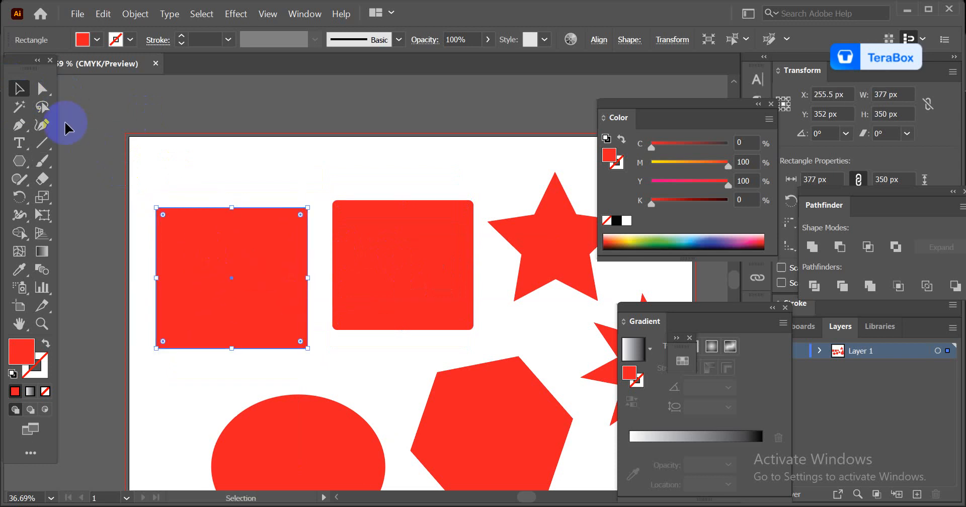
pyautogui.moveTo(42, 143); pyautogui.dragTo(102, 153)
pyautogui.click(110, 145)
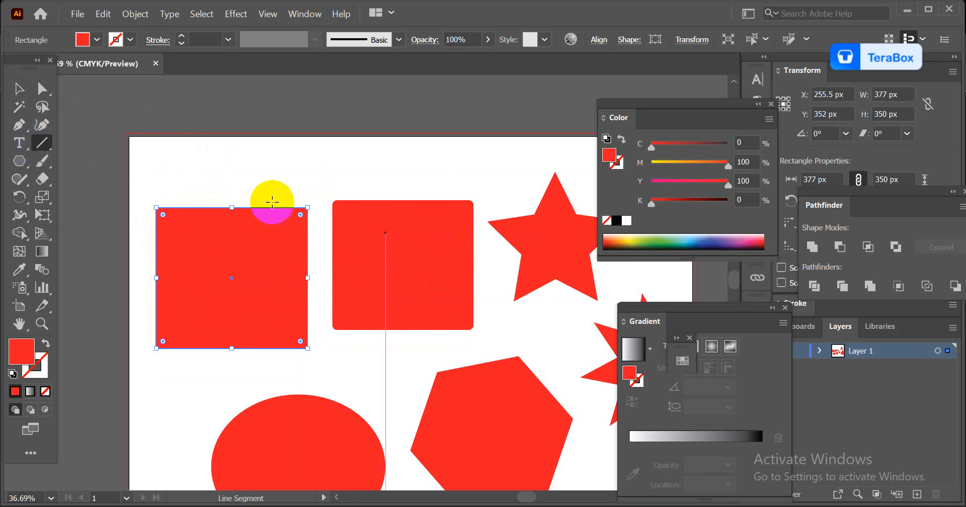
pyautogui.click(392, 246)
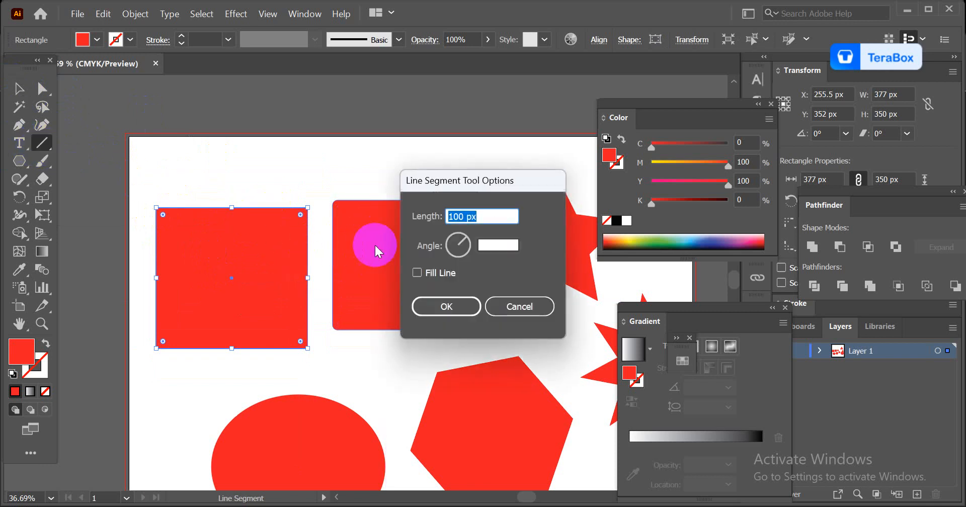
pyautogui.click(186, 251)
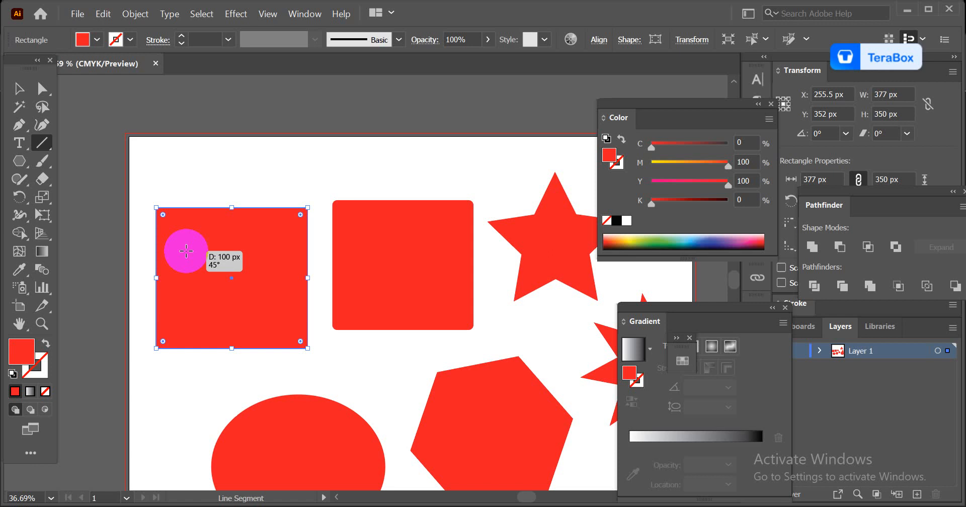
pyautogui.click(512, 302)
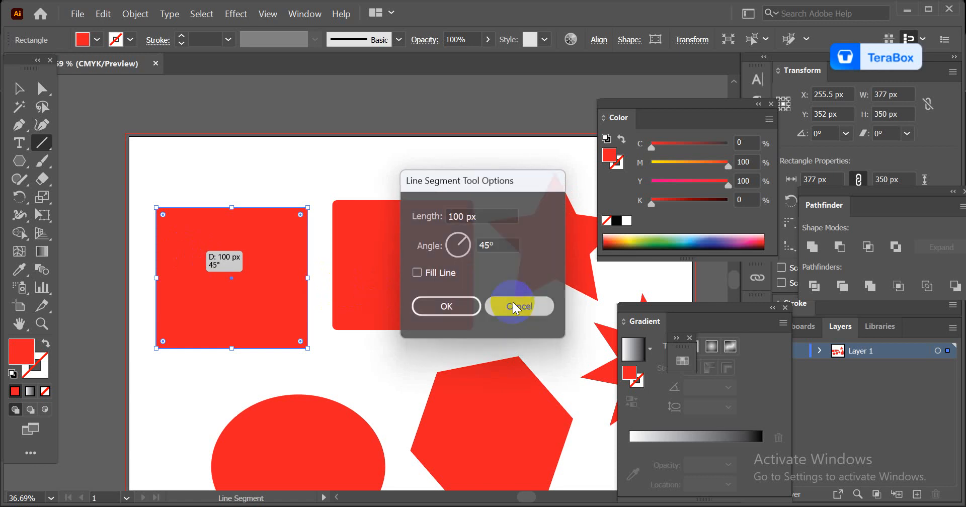
# Step: Move the sharp-cornered rectangle up slightly, and the rounded rectangle to about X 705 px, Y 297 px
pyautogui.click(19, 90)
pyautogui.moveTo(205, 265); pyautogui.dragTo(209, 246)
pyautogui.moveTo(368, 268)
pyautogui.mouseDown()
pyautogui.moveTo(423, 293)
pyautogui.moveTo(381, 256)
pyautogui.mouseUp()
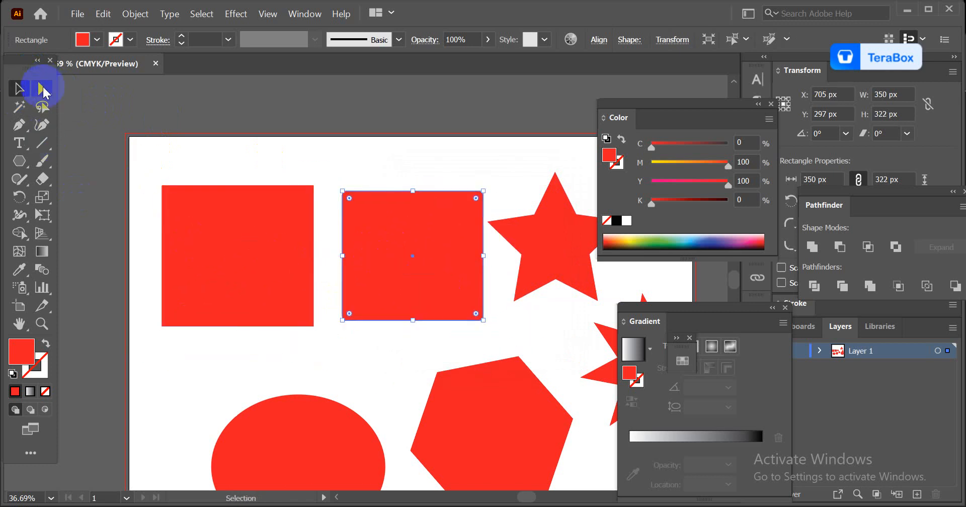
# Step: Shift the sharp-cornered rectangle slightly right with the Direct Selection tool, to about X 278.5 px, Y 297 px
pyautogui.click(43, 90)
pyautogui.moveTo(246, 257)
pyautogui.mouseDown()
pyautogui.moveTo(257, 295)
pyautogui.moveTo(250, 257)
pyautogui.mouseUp()
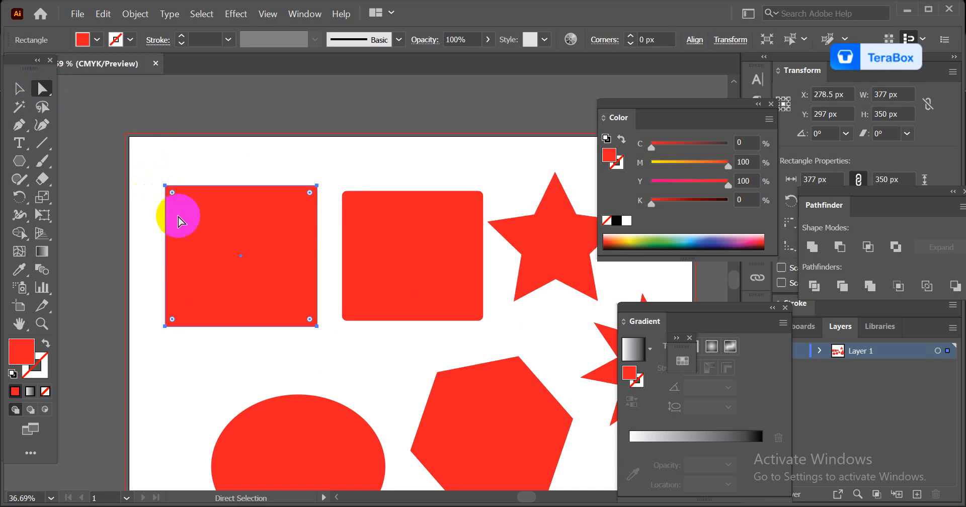
# Step: Try fully rounding all four corners of the sharp-cornered rectangle at once with its corner widgets, and undo each attempt
pyautogui.click(166, 187)
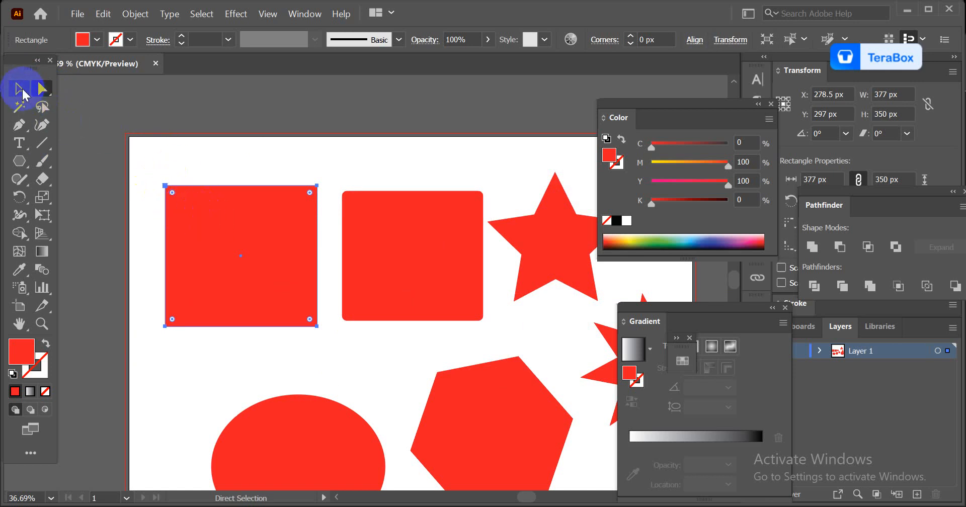
pyautogui.click(20, 89)
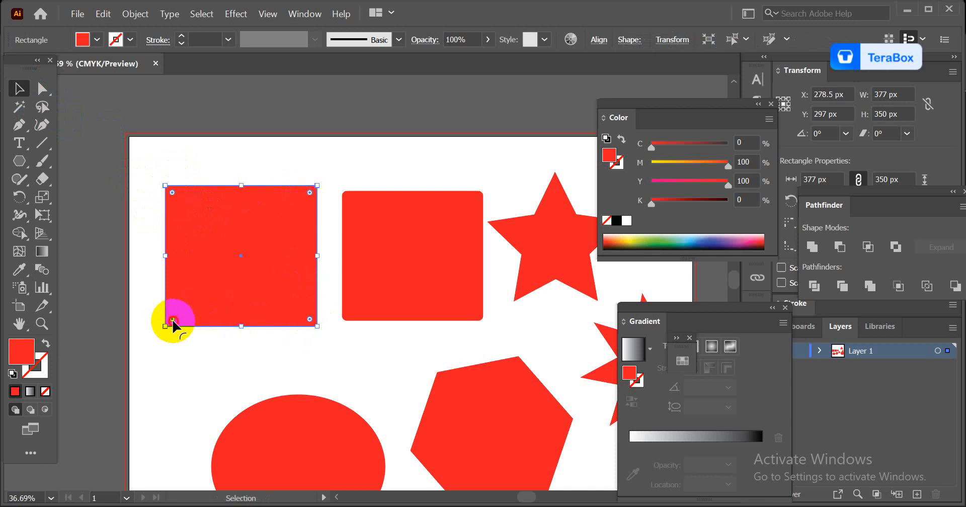
pyautogui.moveTo(173, 320); pyautogui.dragTo(300, 188)
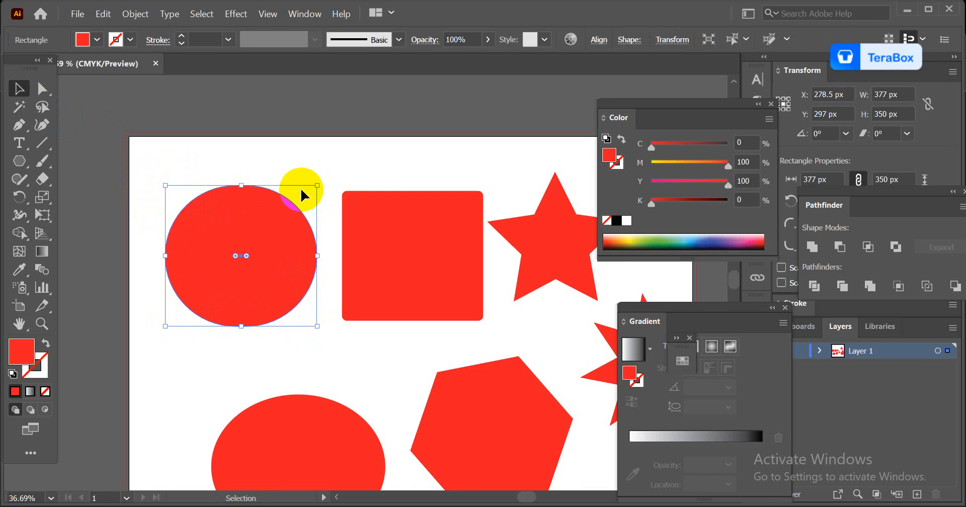
pyautogui.hotkey('ctrl', 'z')
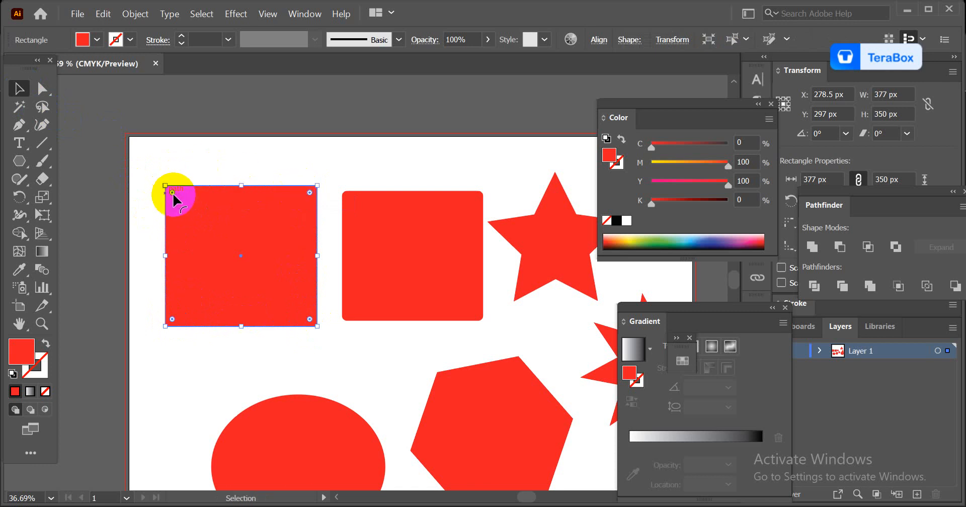
pyautogui.moveTo(173, 193); pyautogui.dragTo(324, 396)
pyautogui.hotkey('ctrl', 'z')
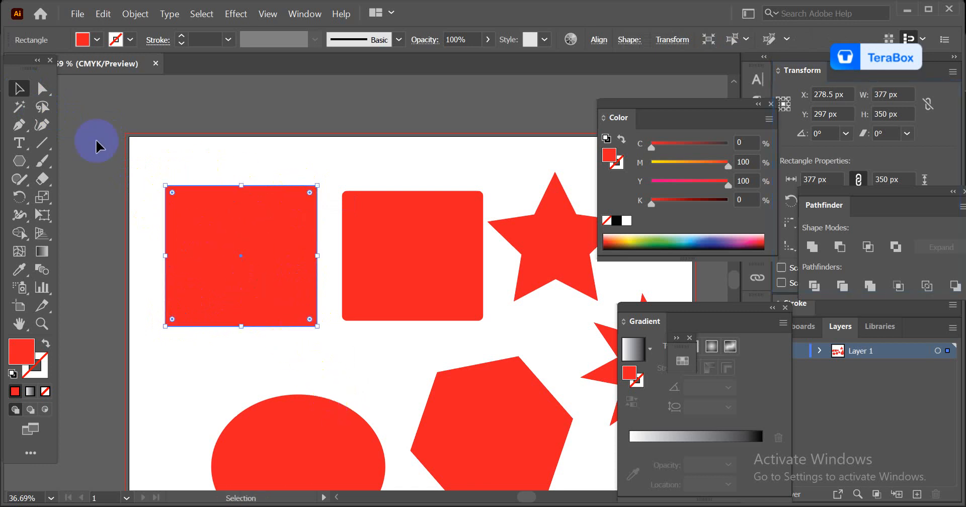
# Step: Round only the sharp-cornered rectangle's upper-left corner to about 350 px using the Direct Selection tool, and undo the rounding
pyautogui.click(54, 92)
pyautogui.moveTo(140, 158); pyautogui.dragTo(165, 187)
pyautogui.click(165, 187)
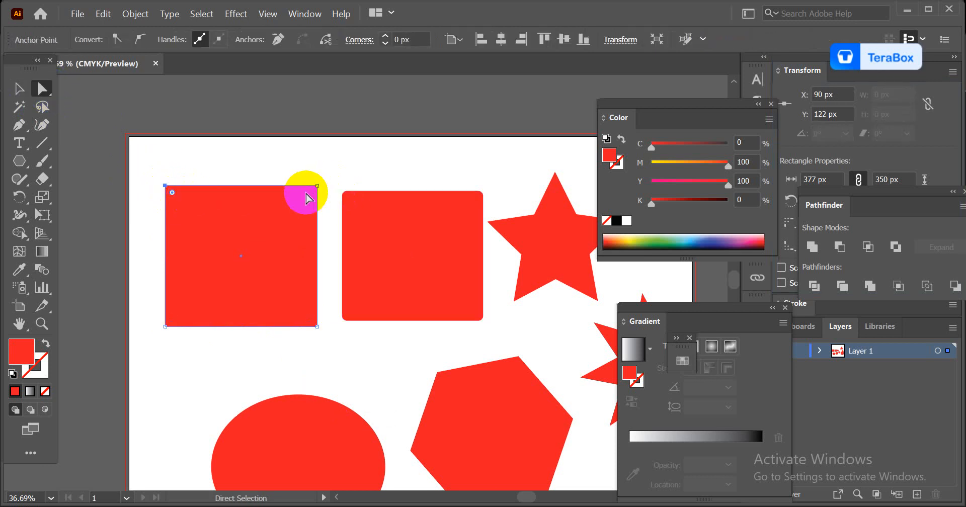
pyautogui.click(166, 188)
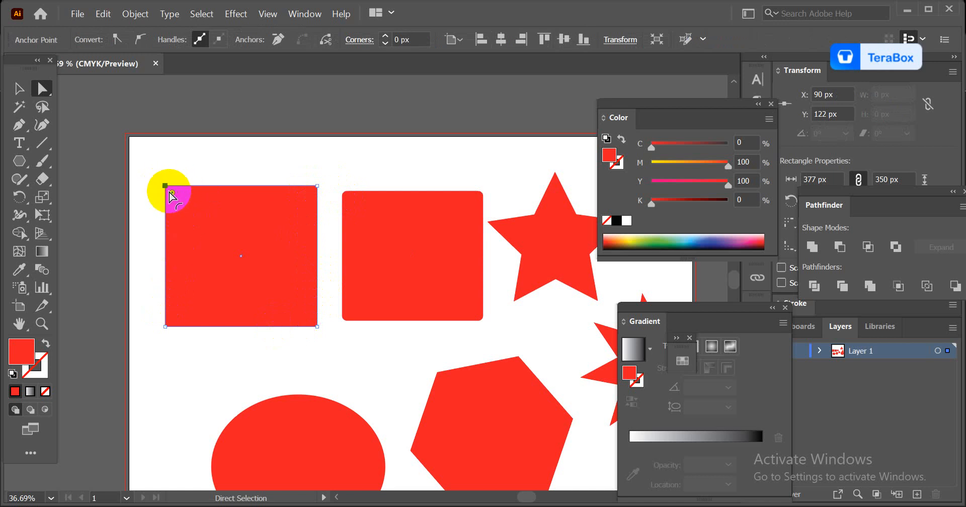
pyautogui.moveTo(172, 196); pyautogui.dragTo(357, 336)
pyautogui.click(171, 279)
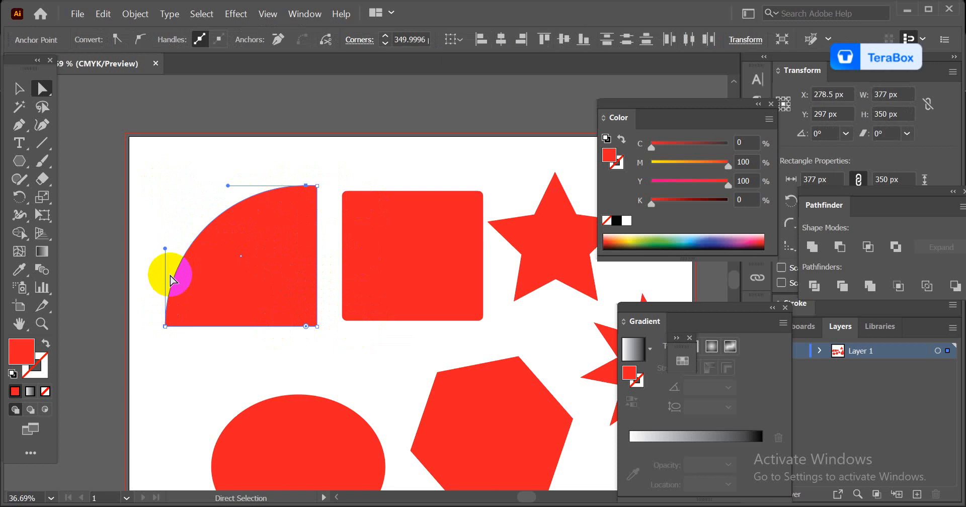
pyautogui.hotkey('ctrl', 'z')
pyautogui.hotkey('ctrl', 'z')
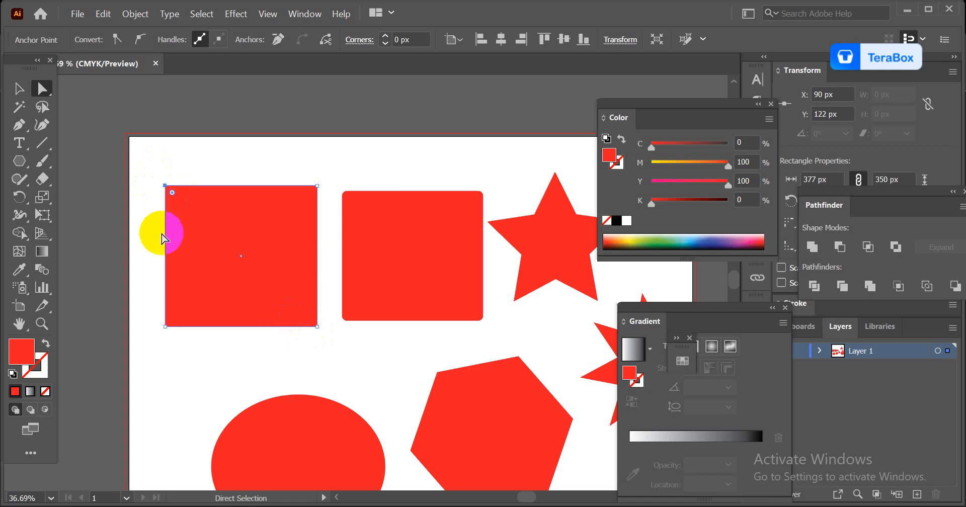
# Step: Round the rectangle's upper-left and lower-right corners together to about 350 px to form a leaf shape, and undo it
pyautogui.keyDown('shift'); pyautogui.click(316, 326); pyautogui.keyUp('shift')
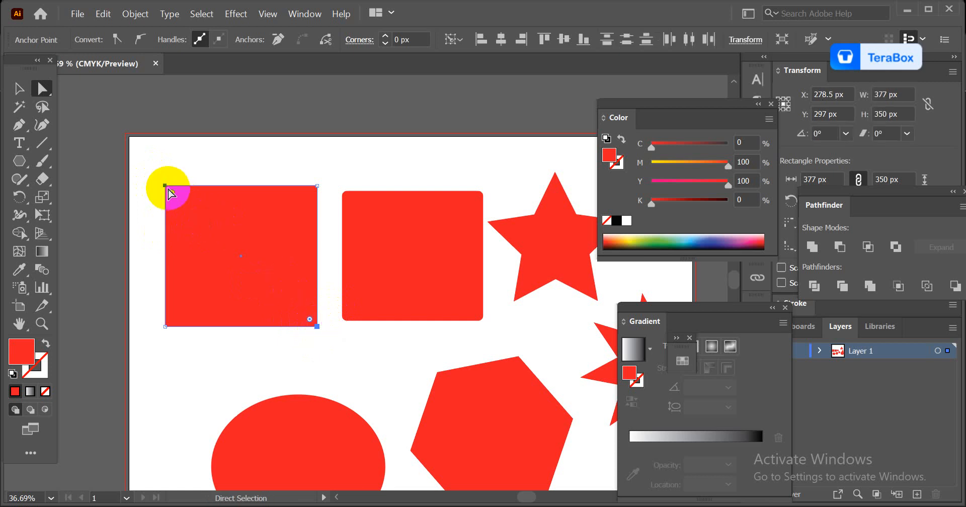
pyautogui.moveTo(202, 217); pyautogui.dragTo(143, 185)
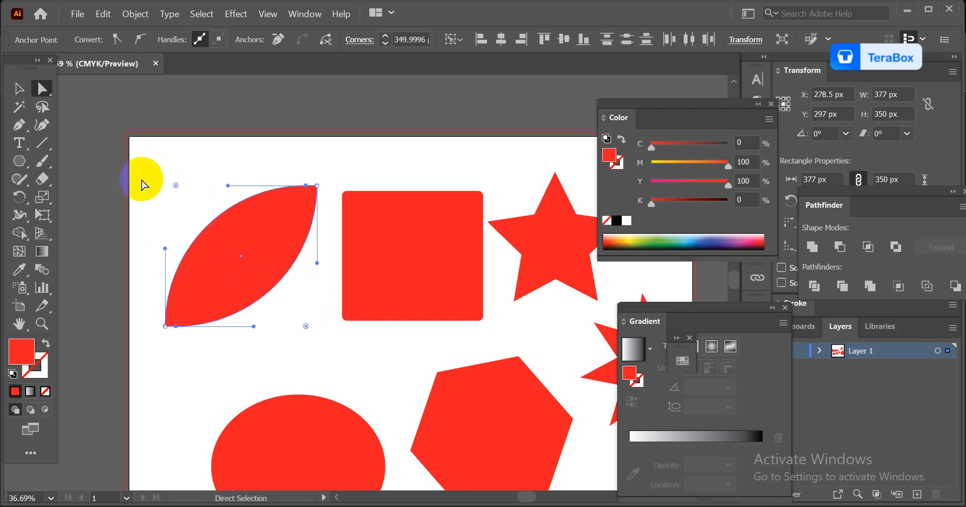
pyautogui.click(234, 332)
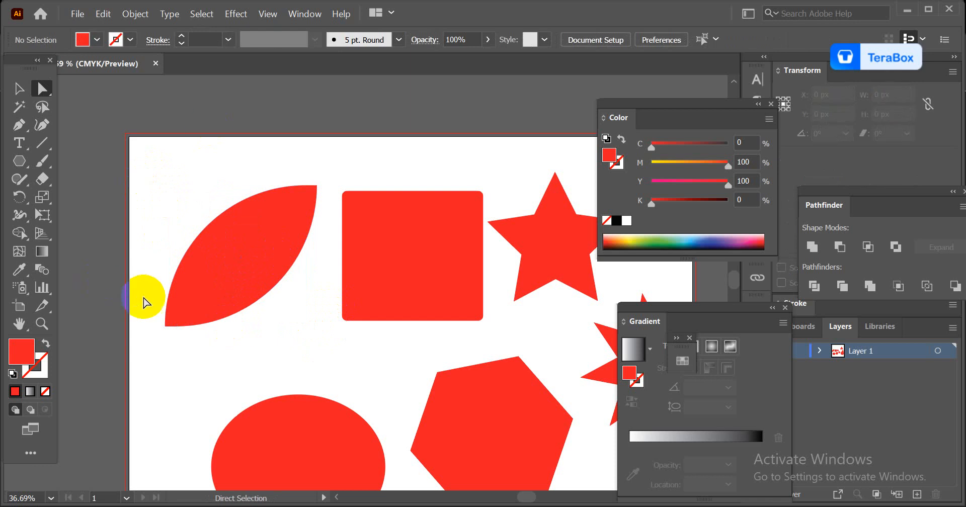
pyautogui.hotkey('ctrl', 'z')
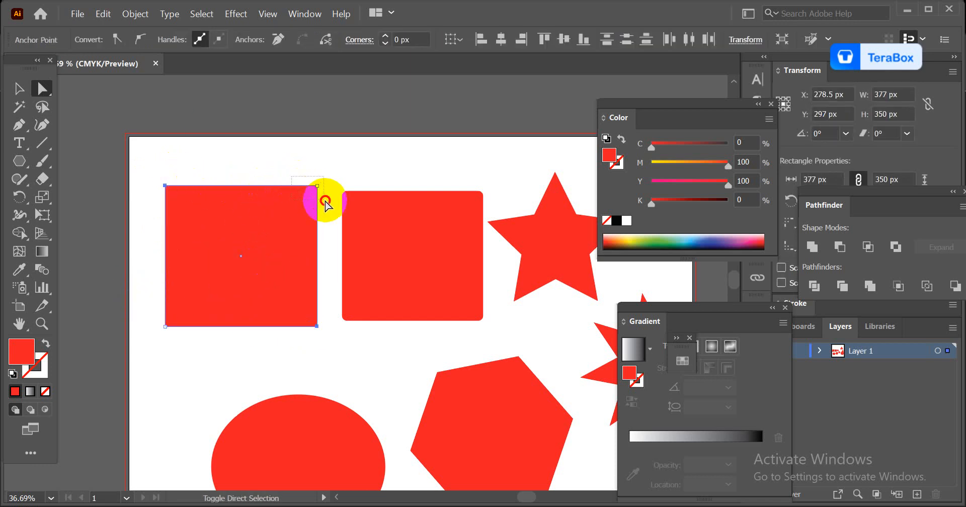
# Step: Add the upper-right corner to the anchor selection, fully round the three selected corners into a teardrop shape, and undo it
pyautogui.keyDown('shift'); pyautogui.click(317, 186); pyautogui.keyUp('shift')
pyautogui.moveTo(310, 193); pyautogui.dragTo(288, 213)
pyautogui.click(254, 433)
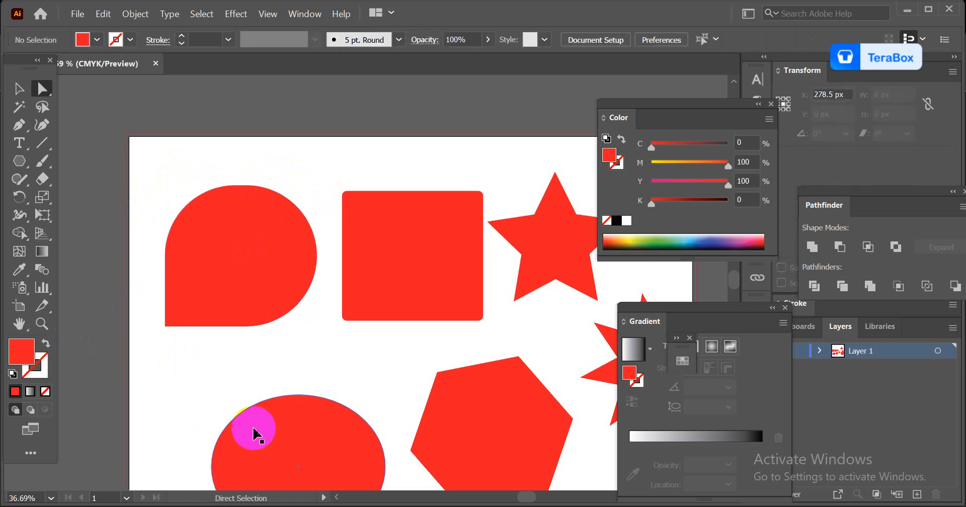
pyautogui.hotkey('ctrl', 'z')
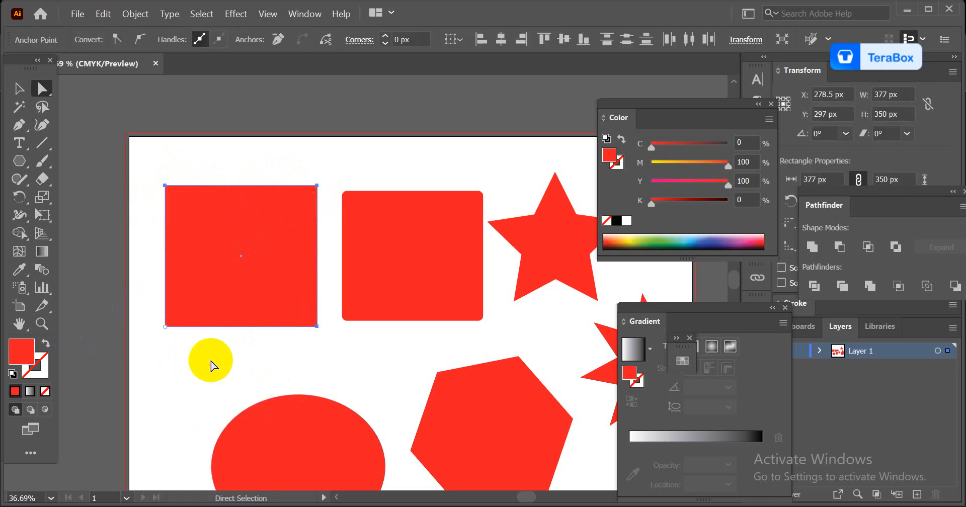
# Step: Try reshaping the rectangle by moving its upper-left anchor and corner curve with the Direct Selection tool, and undo the changes
pyautogui.click(166, 186)
pyautogui.moveTo(165, 186); pyautogui.dragTo(154, 168)
pyautogui.moveTo(306, 262); pyautogui.dragTo(134, 192)
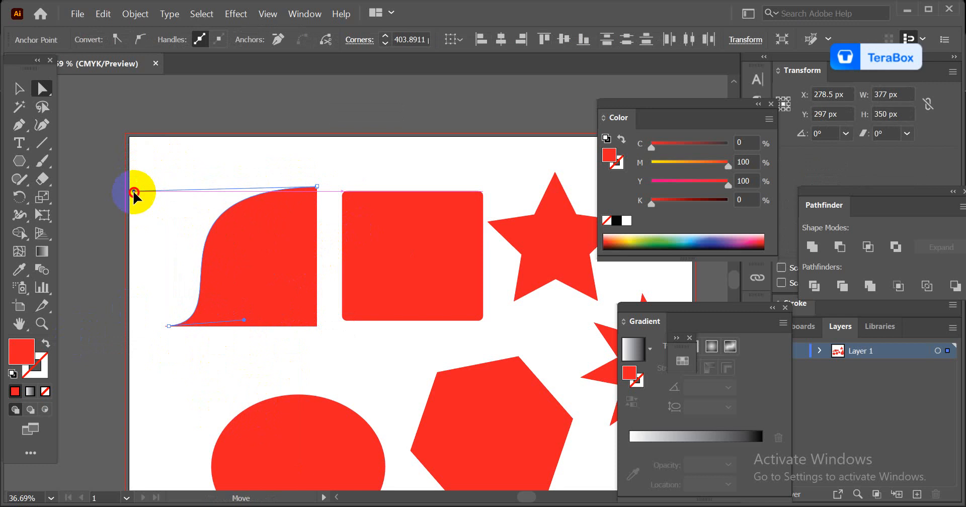
pyautogui.click(229, 267)
pyautogui.hotkey('ctrl', 'z')
pyautogui.hotkey('ctrl', 'z')
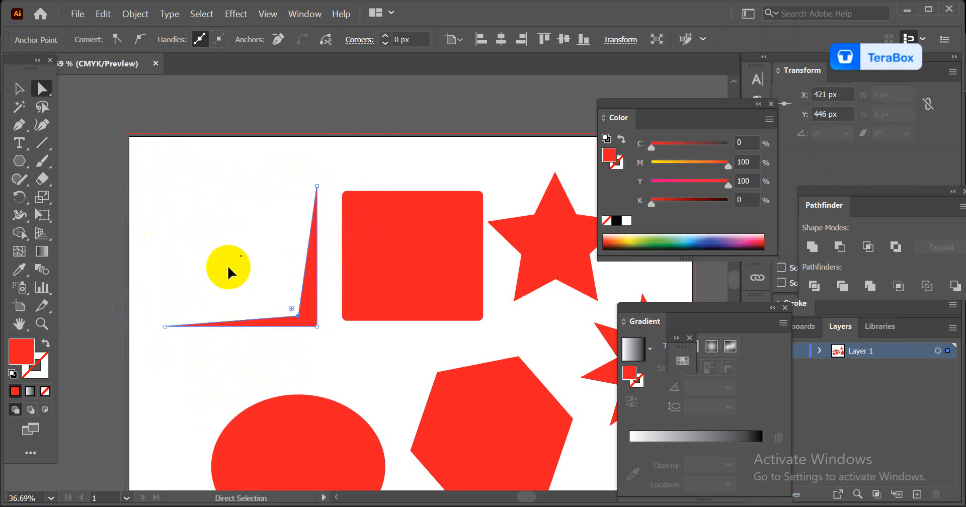
pyautogui.hotkey('ctrl', 'z')
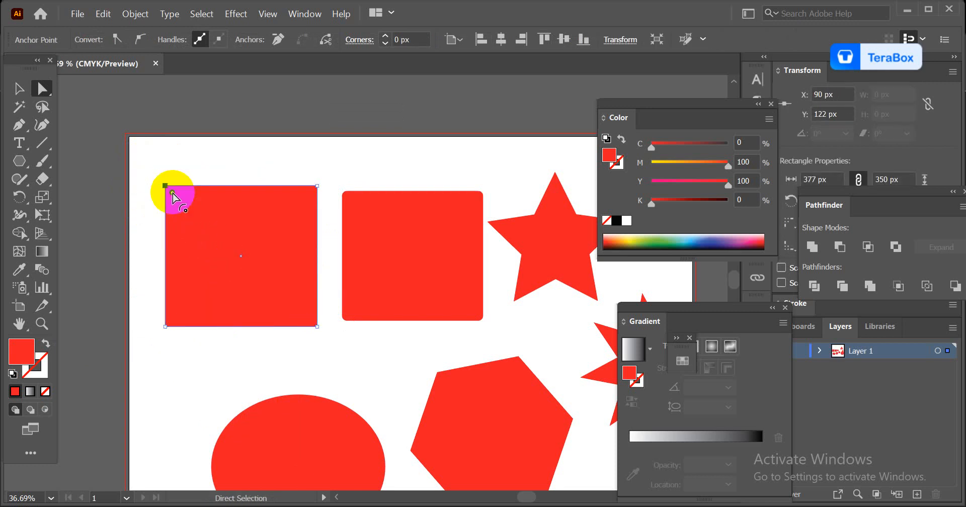
# Step: Open the corner settings for the rectangle's upper-left corner and try an inverted round corner with a radius of 53 px
pyautogui.doubleClick(172, 192)
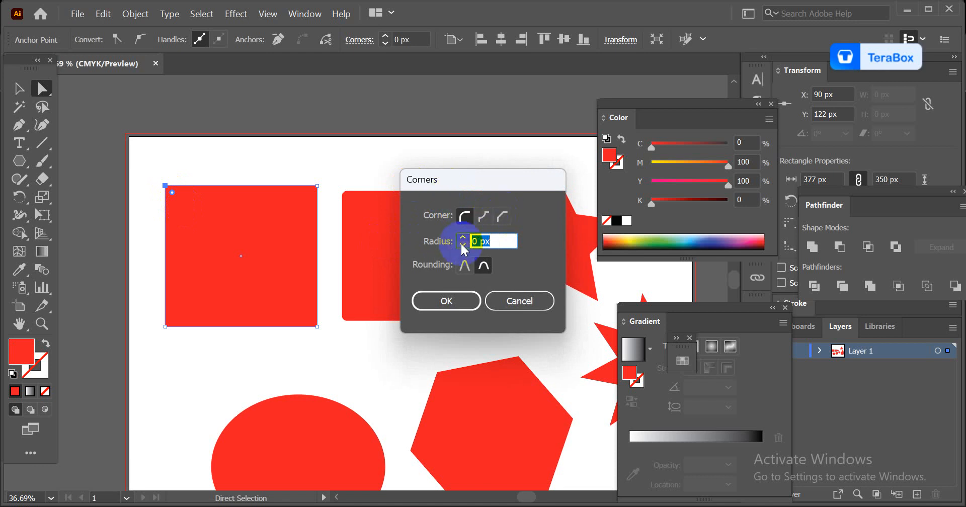
pyautogui.click(483, 217)
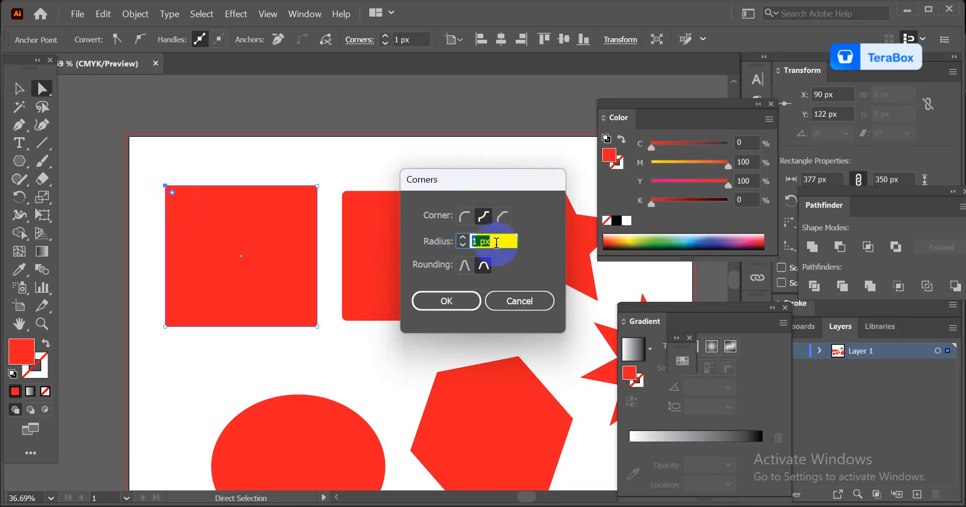
pyautogui.press('Up')
pyautogui.press('Up')
pyautogui.press('Up')
pyautogui.press('Up')
pyautogui.press('Up')
pyautogui.press('Up')
pyautogui.press('Up')
pyautogui.press('Up')
pyautogui.press('Up')
pyautogui.press('Up')
pyautogui.press('Up')
pyautogui.press('Up')
pyautogui.press('Up')
pyautogui.press('Up')
pyautogui.press('Up')
pyautogui.press('Up')
pyautogui.press('Up')
pyautogui.press('Up')
pyautogui.press('Up')
pyautogui.press('Up')
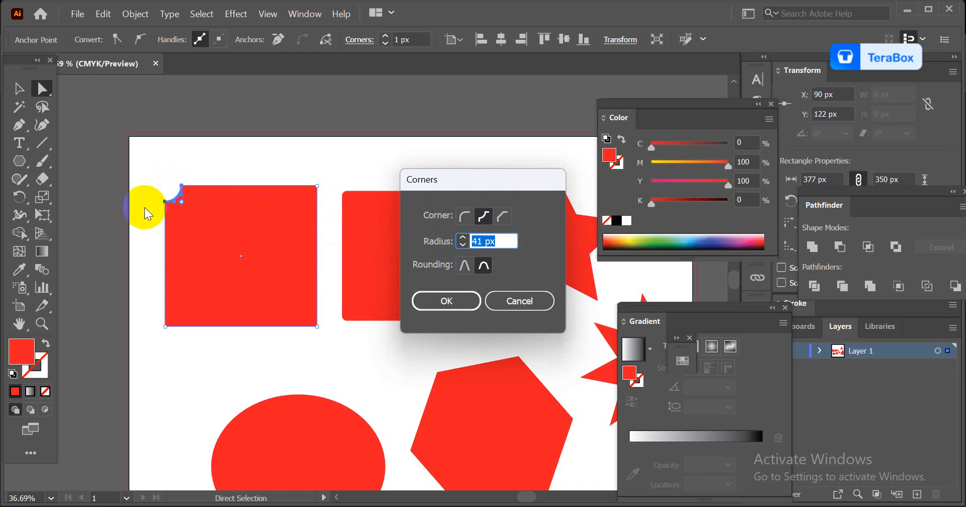
# Step: Try the chamfer style on the rectangle's upper-left corner with a radius of 80 px
pyautogui.click(502, 217)
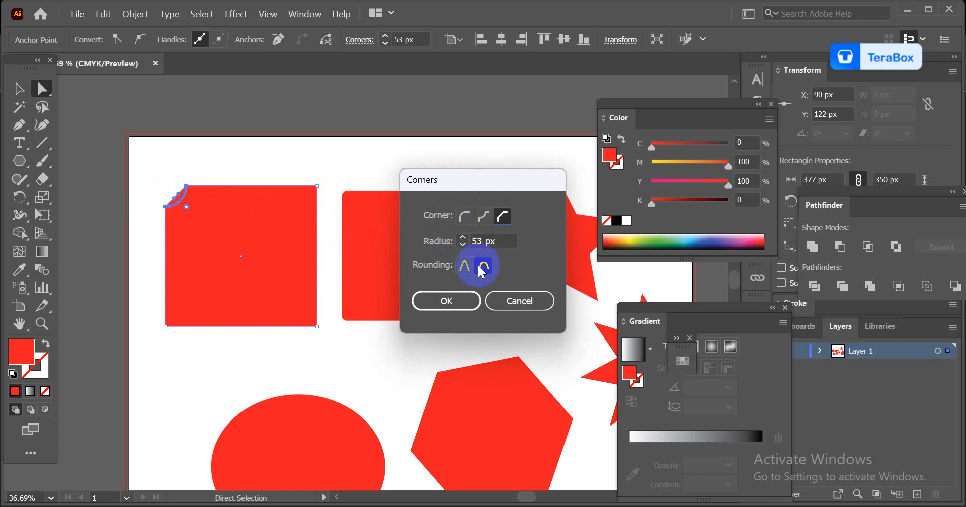
pyautogui.click(479, 271)
pyautogui.click(508, 238)
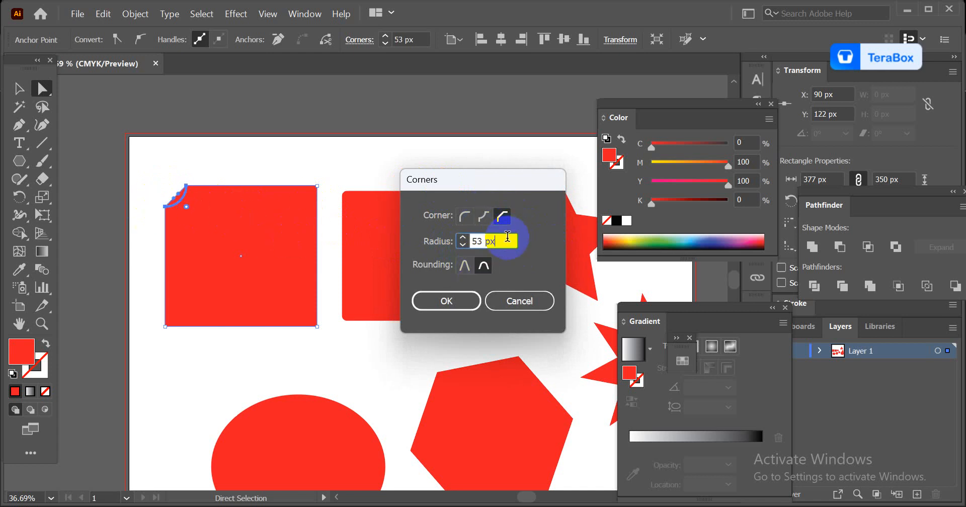
pyautogui.press('Up')
pyautogui.press('Up')
pyautogui.press('Up')
pyautogui.press('Up')
pyautogui.press('Up')
pyautogui.press('Up')
pyautogui.press('Up')
pyautogui.press('Up')
pyautogui.press('Up')
pyautogui.press('Up')
pyautogui.press('Up')
pyautogui.press('Up')
pyautogui.press('Up')
pyautogui.press('Up')
pyautogui.press('Up')
pyautogui.press('Up')
pyautogui.press('Up')
pyautogui.press('Up')
pyautogui.press('Up')
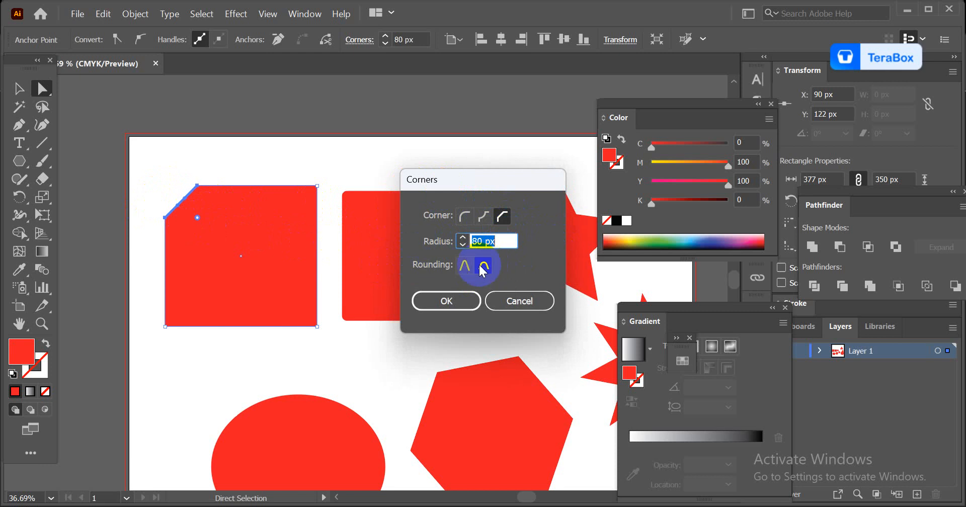
# Step: Try absolute rounding with a 99 px radius on the chamfered upper-left corner, and cancel the corner settings
pyautogui.click(464, 265)
pyautogui.click(496, 240)
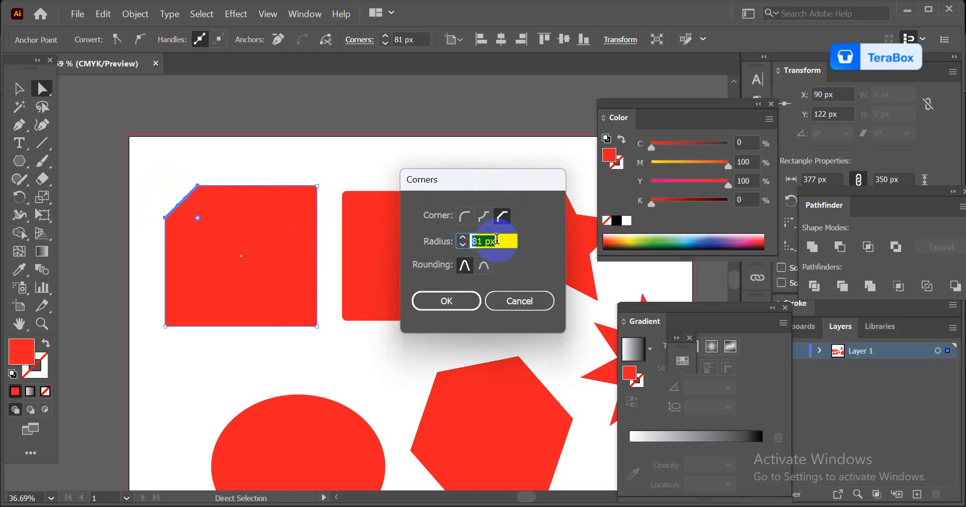
pyautogui.press('Up')
pyautogui.press('Up')
pyautogui.press('Up')
pyautogui.press('Up')
pyautogui.press('Up')
pyautogui.press('Up')
pyautogui.press('Up')
pyautogui.press('Up')
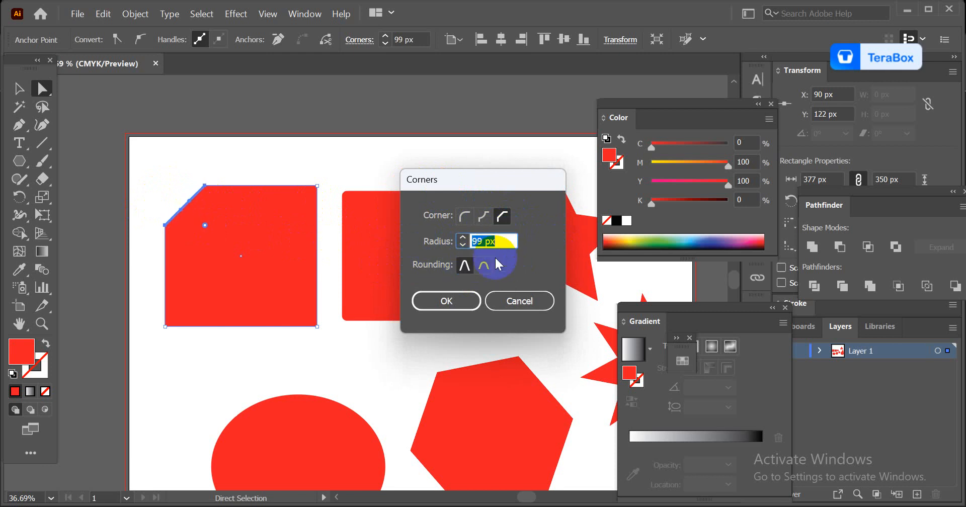
pyautogui.click(519, 302)
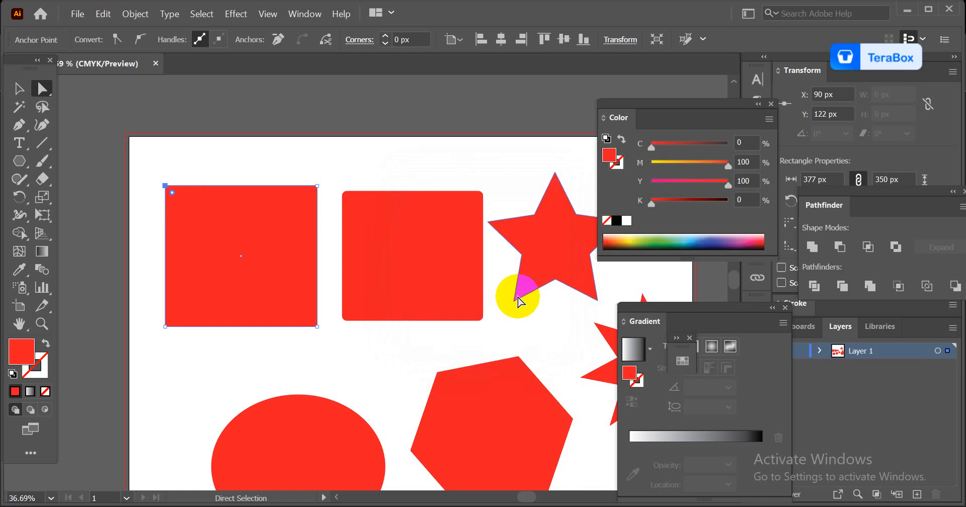
# Step: Deselect the anchor point and move the whole sharp-cornered rectangle with the Selection tool to about X 244.5 px, Y 277 px
pyautogui.click(166, 219)
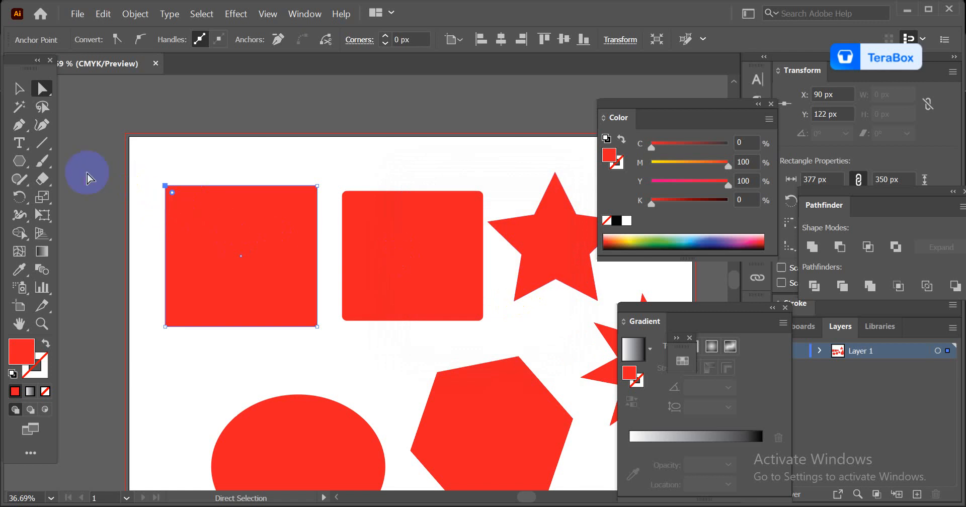
pyautogui.click(19, 88)
pyautogui.click(168, 146)
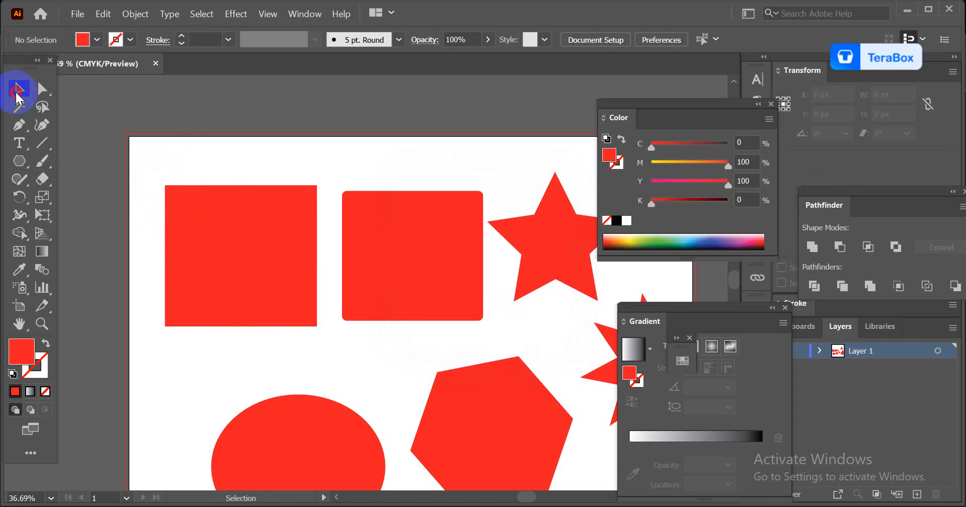
pyautogui.moveTo(248, 237); pyautogui.dragTo(217, 236)
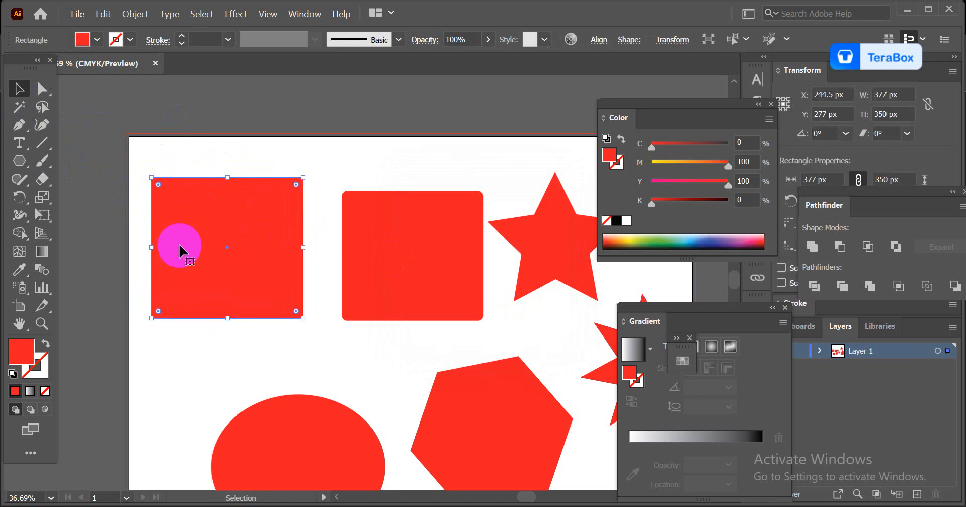
# Step: Fill the sharp-cornered rectangle with the yellow swatch, and change the fill to cyan (C 100, M 0, Y 0, K 0)
pyautogui.click(85, 40)
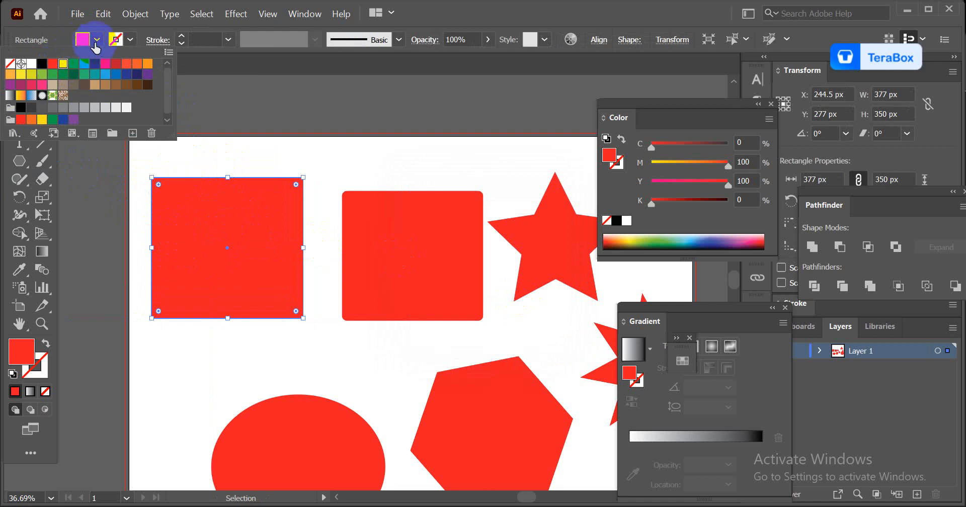
pyautogui.click(96, 42)
pyautogui.click(96, 41)
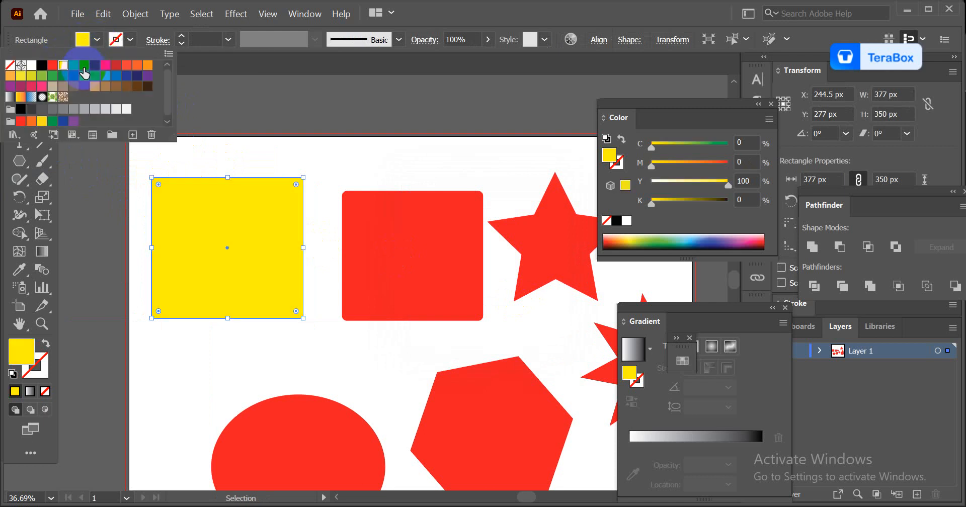
pyautogui.click(84, 65)
# Step: Set the sharp-cornered rectangle's fill to the dark teal 0E4454 in the Color Picker
pyautogui.click(21, 355)
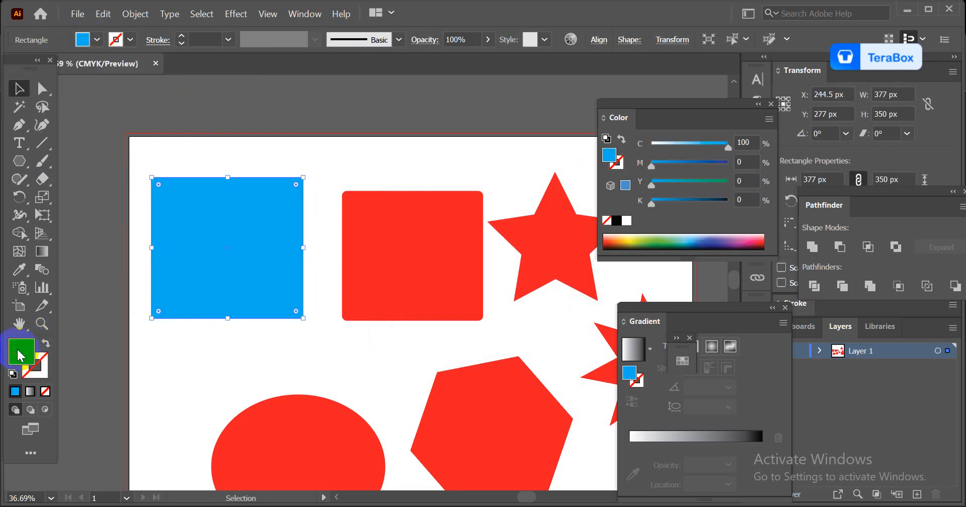
pyautogui.doubleClick(34, 355)
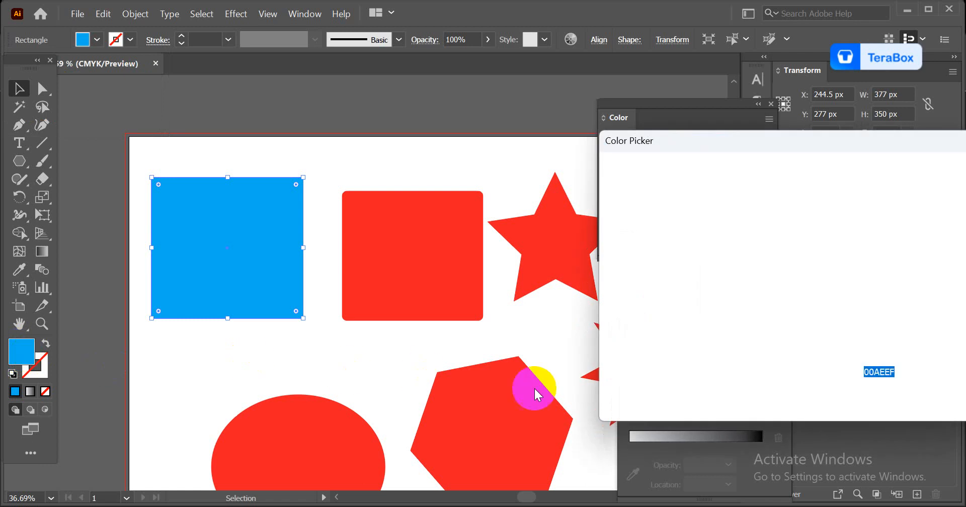
pyautogui.doubleClick(902, 370)
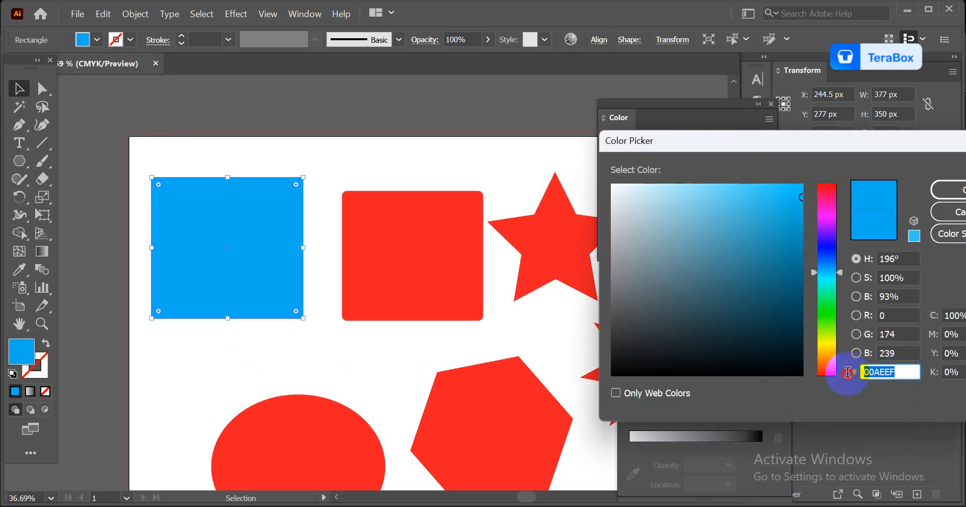
pyautogui.click(771, 312)
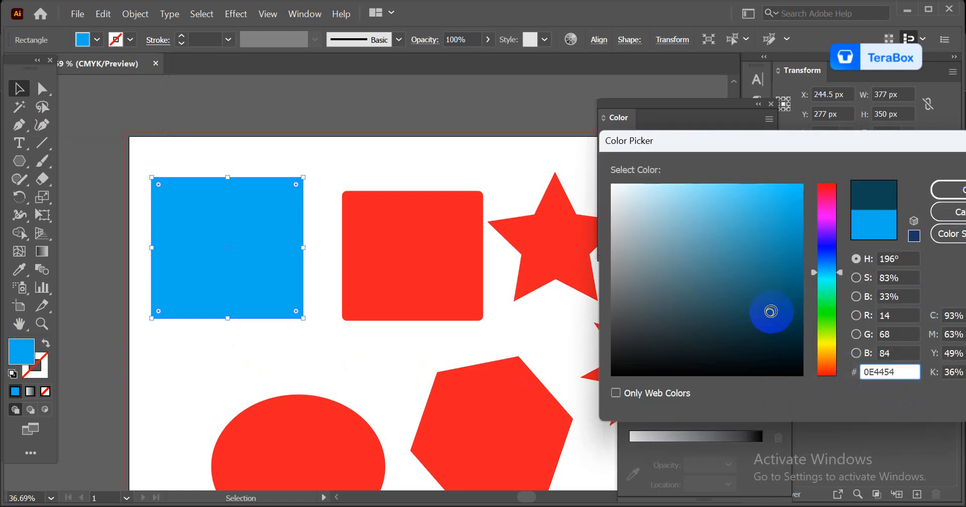
pyautogui.click(949, 189)
pyautogui.click(244, 300)
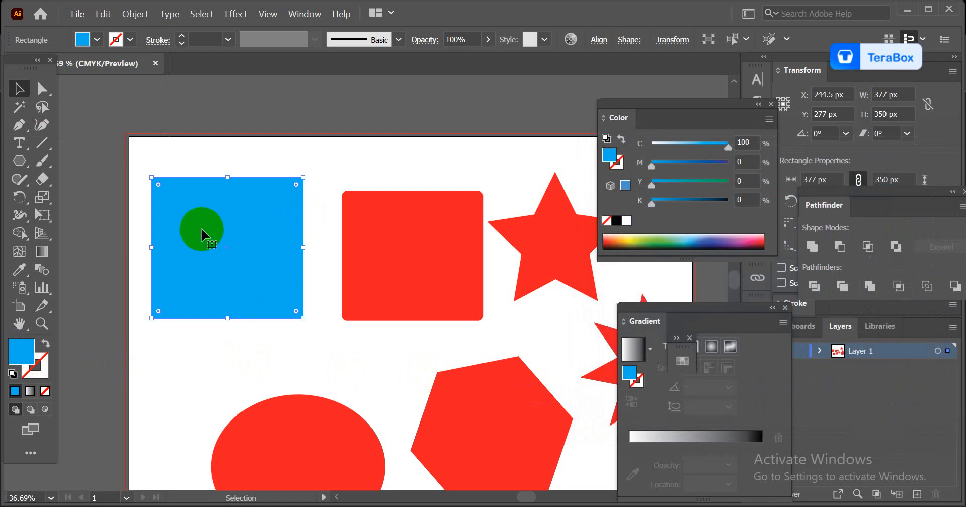
# Step: Set the rectangle fill's cyan value to 44 %, and recolor the fill green from the color spectrum
pyautogui.click(685, 143)
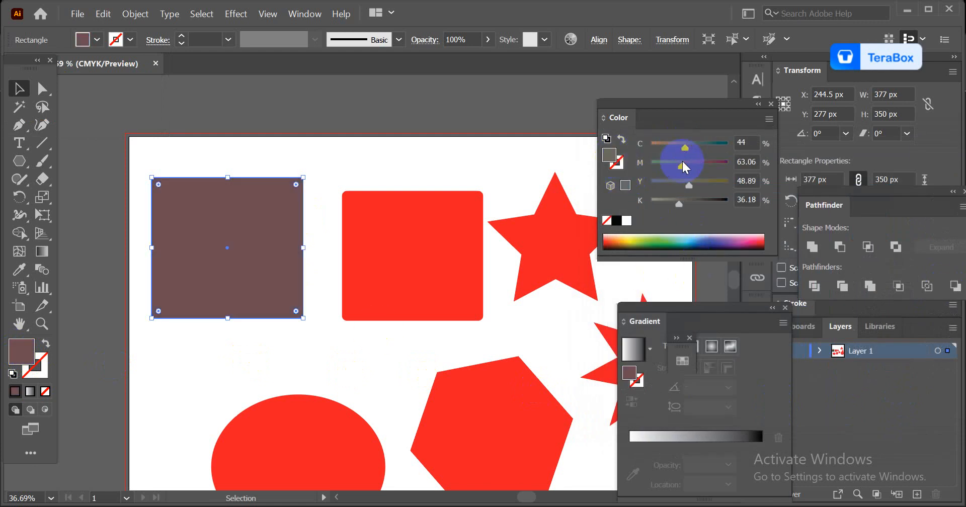
pyautogui.click(648, 241)
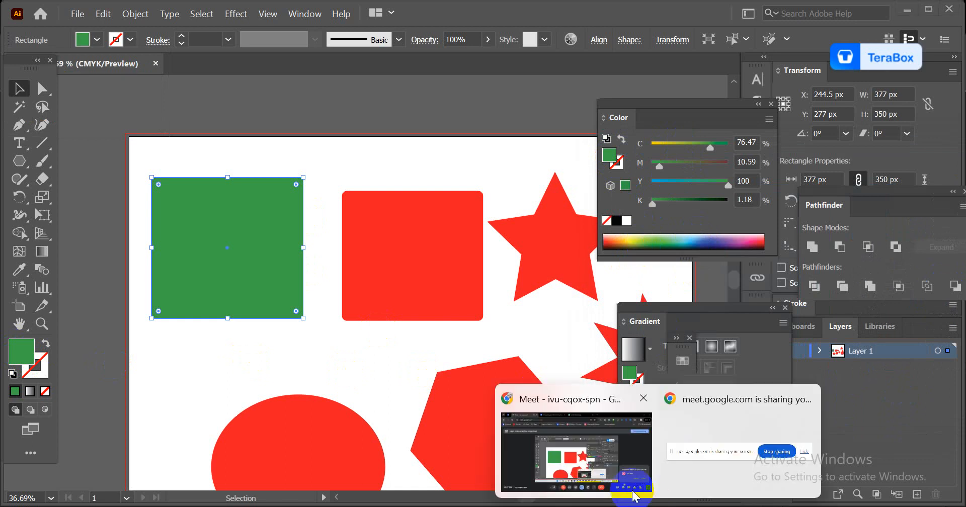
# Step: Switch to the Google Meet call in Chrome, admit the waiting participant, and return to Illustrator
pyautogui.click(588, 460)
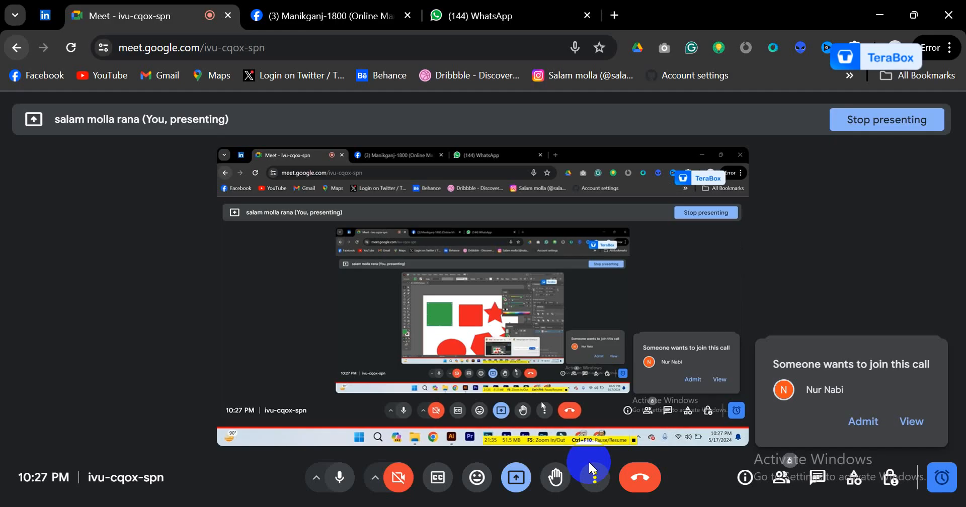
pyautogui.click(865, 427)
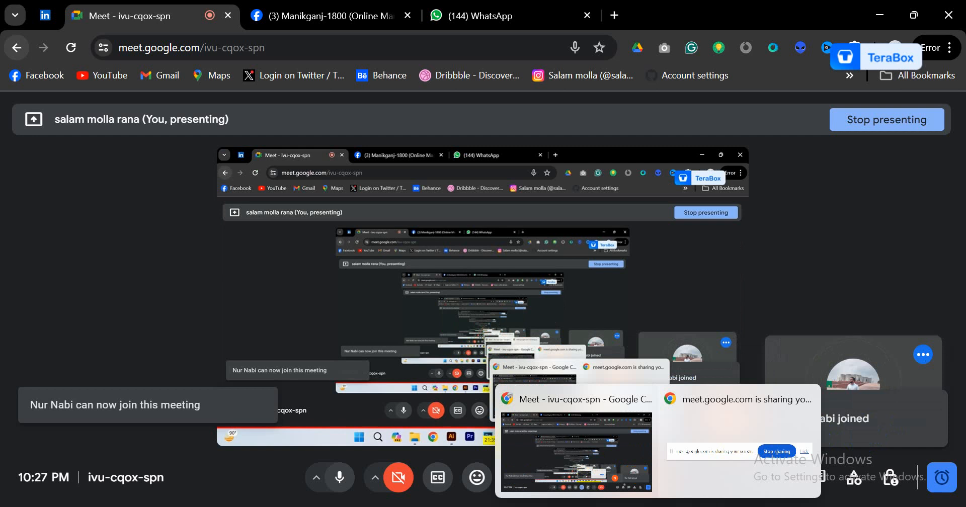
pyautogui.hotkey('alt', 'Tab')
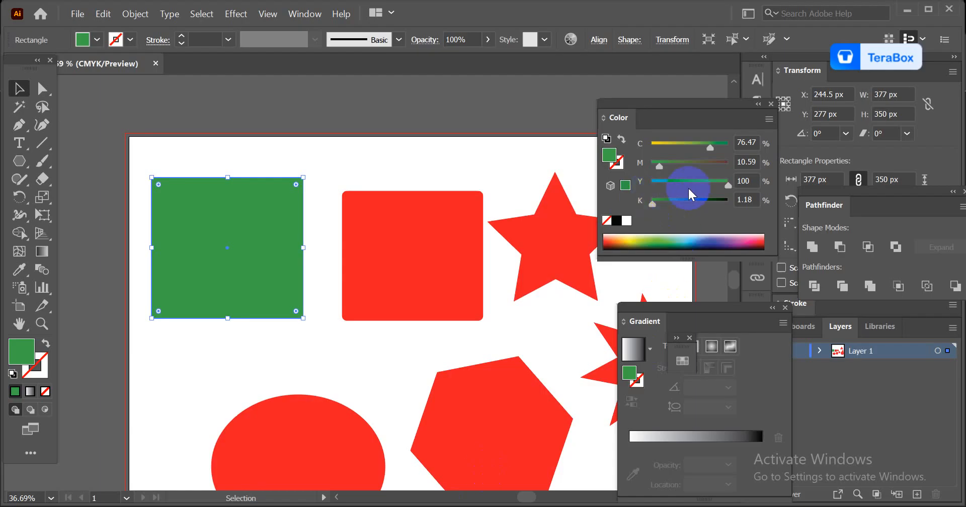
# Step: Set the rectangle's fill to teal (C 83.83, M 22.15, Y 64.4, K 4.88) with the Color Picker
pyautogui.doubleClick(633, 376)
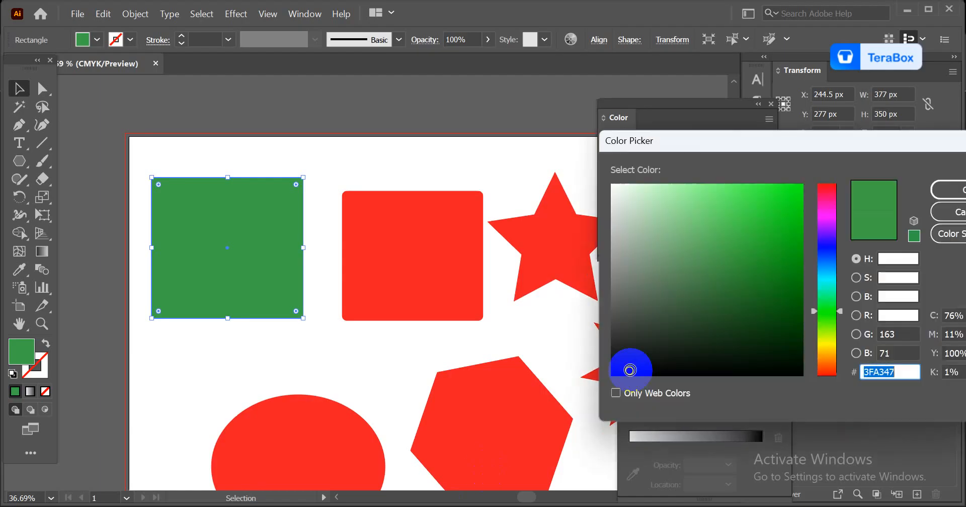
pyautogui.click(825, 284)
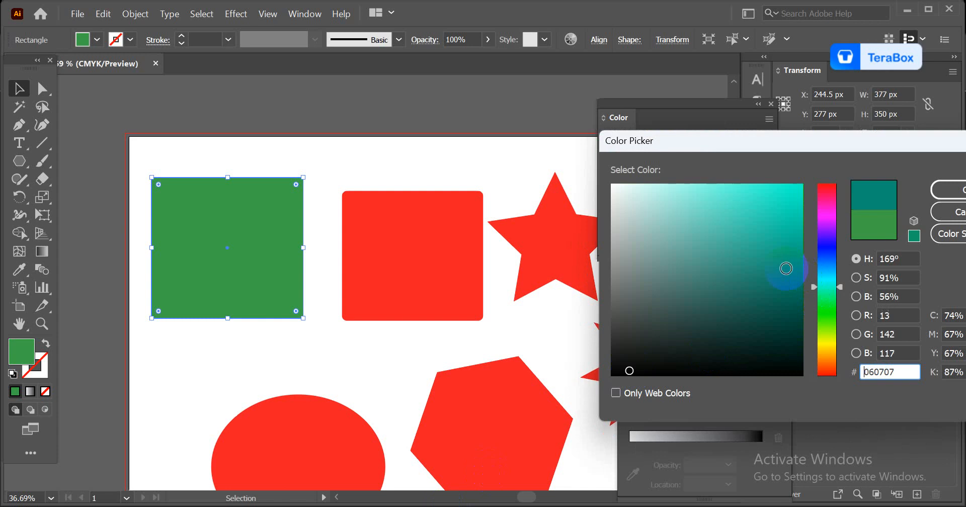
pyautogui.click(948, 190)
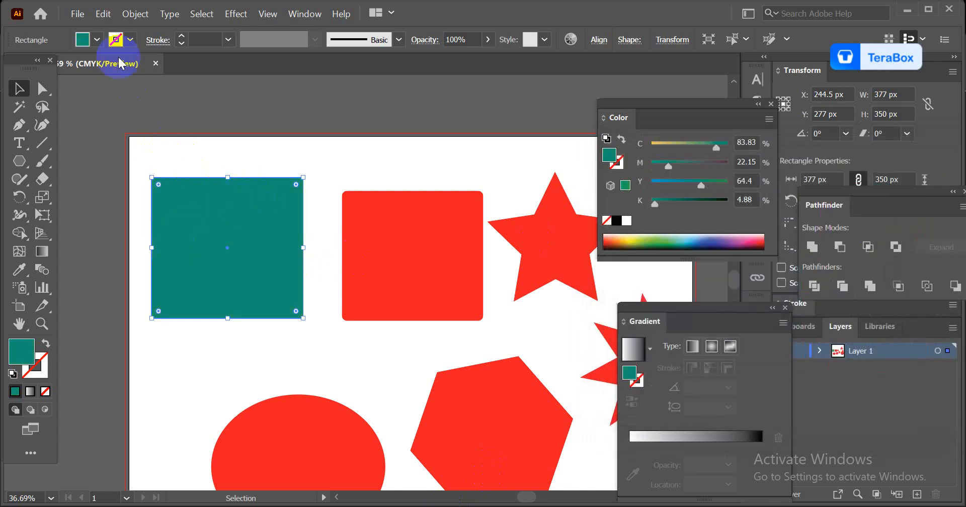
# Step: Give the teal rectangle a stroke in the yellow swatch color
pyautogui.click(129, 40)
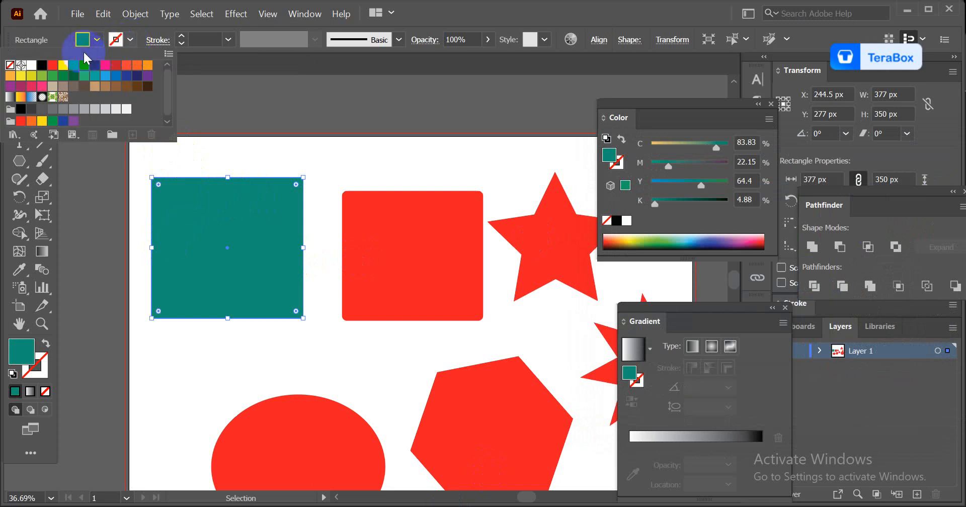
pyautogui.click(63, 65)
pyautogui.click(298, 141)
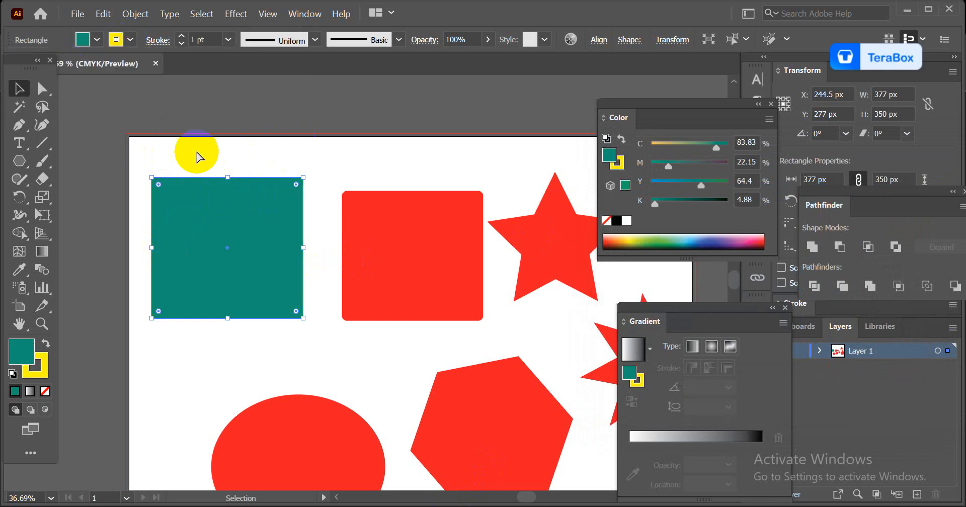
# Step: Examine the yellow stroke along the teal rectangle's upper edge up close, with the rectangle selected and deselected
pyautogui.moveTo(173, 167); pyautogui.dragTo(441, 409)
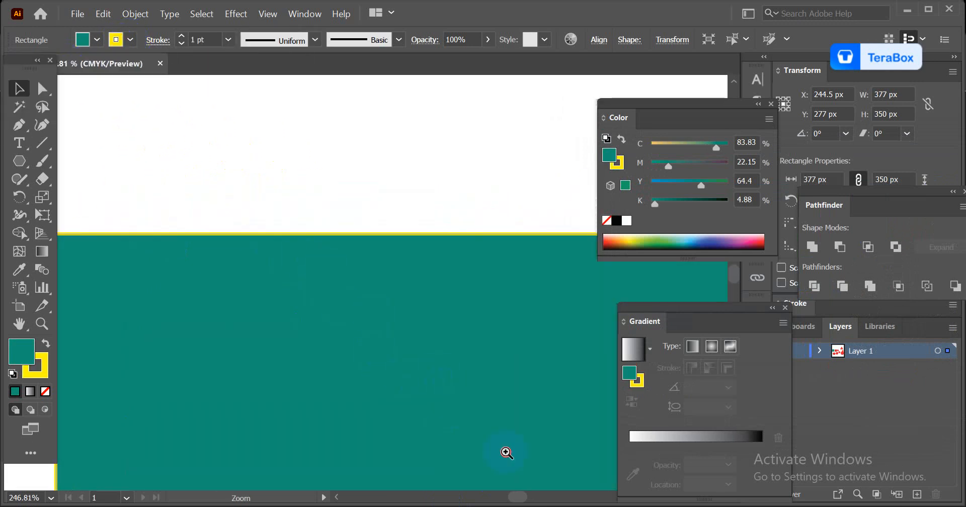
pyautogui.moveTo(505, 452); pyautogui.dragTo(508, 454)
pyautogui.moveTo(290, 195); pyautogui.dragTo(365, 297)
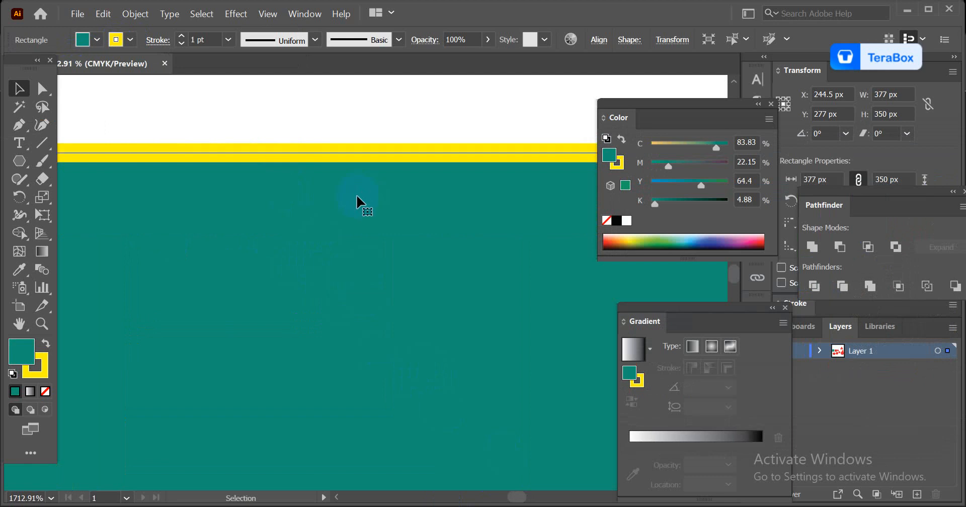
pyautogui.press('ctrl')
pyautogui.hotkey('ctrl', '0')
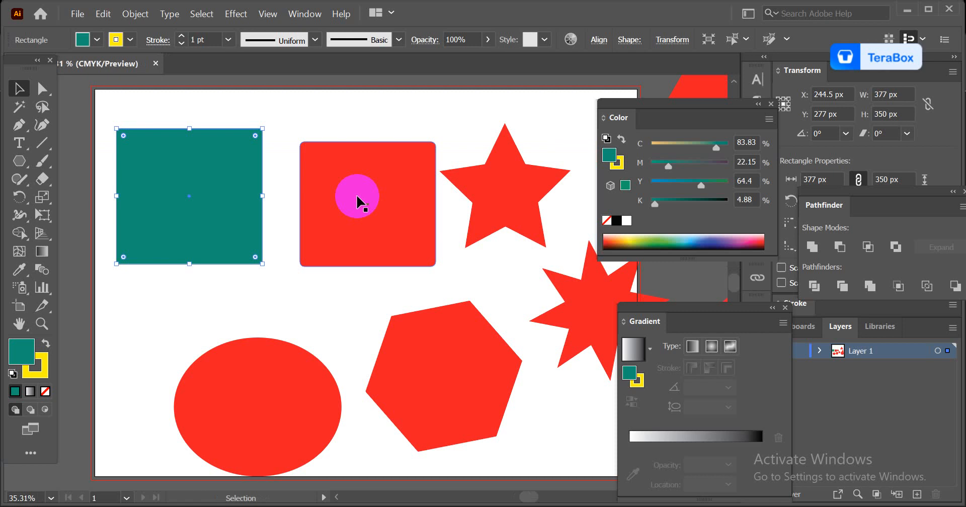
pyautogui.click(273, 294)
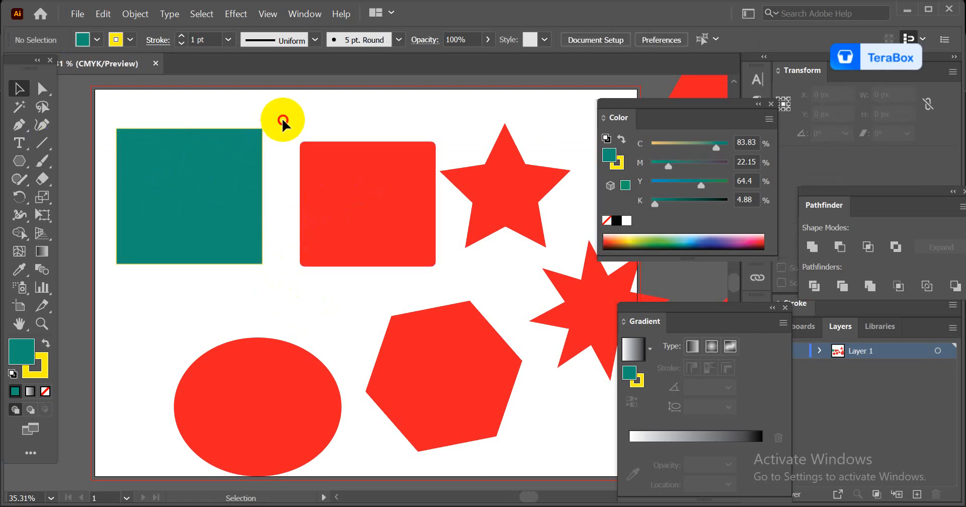
pyautogui.moveTo(282, 119); pyautogui.dragTo(237, 231)
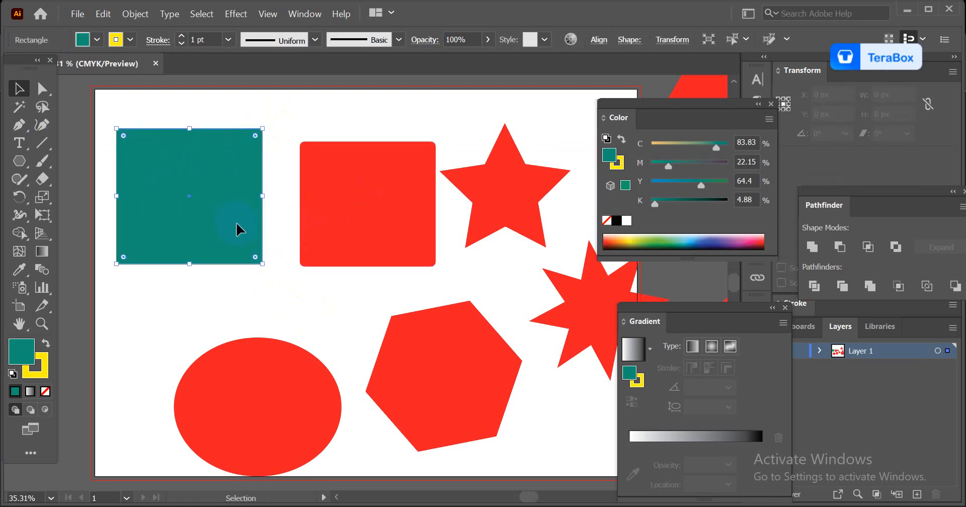
pyautogui.click(270, 302)
pyautogui.hotkey('ctrl', 'space')
pyautogui.moveTo(132, 122); pyautogui.dragTo(362, 327)
pyautogui.moveTo(446, 325); pyautogui.dragTo(359, 276)
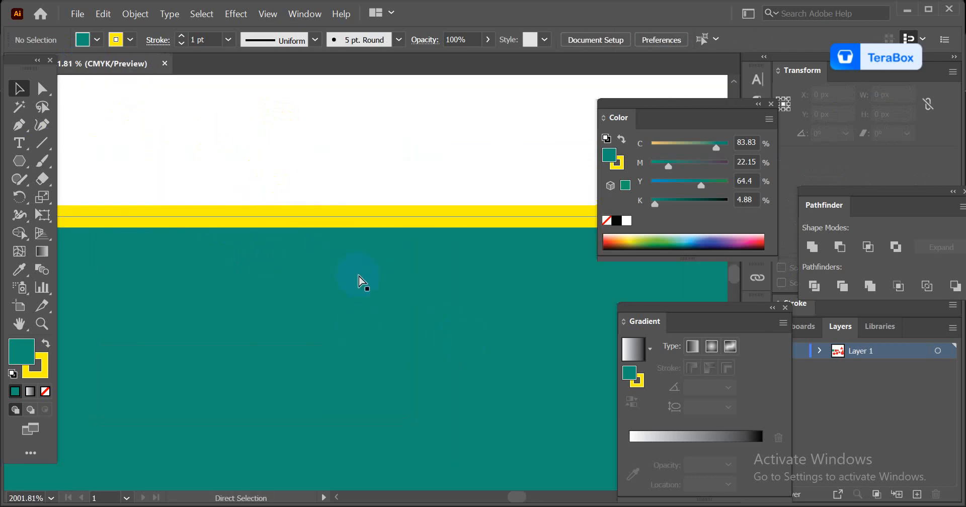
pyautogui.hotkey('ctrl', '0')
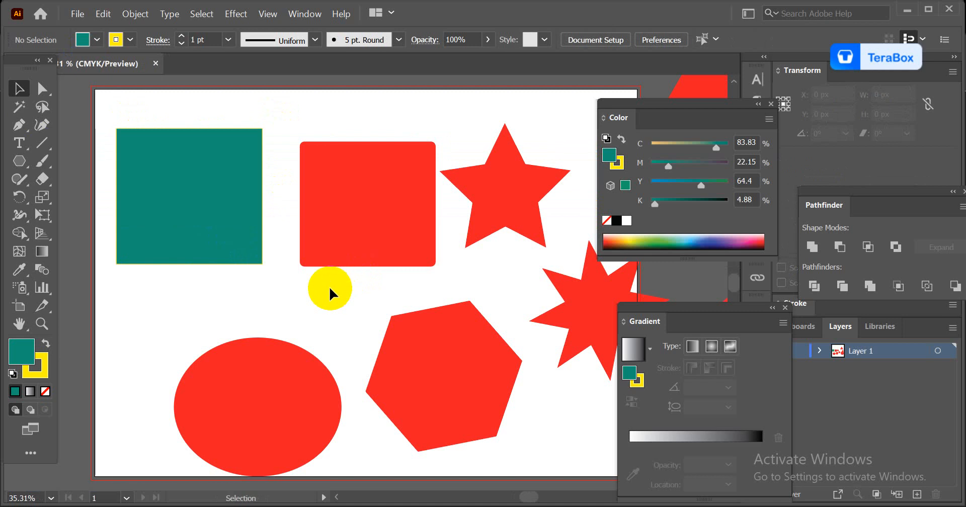
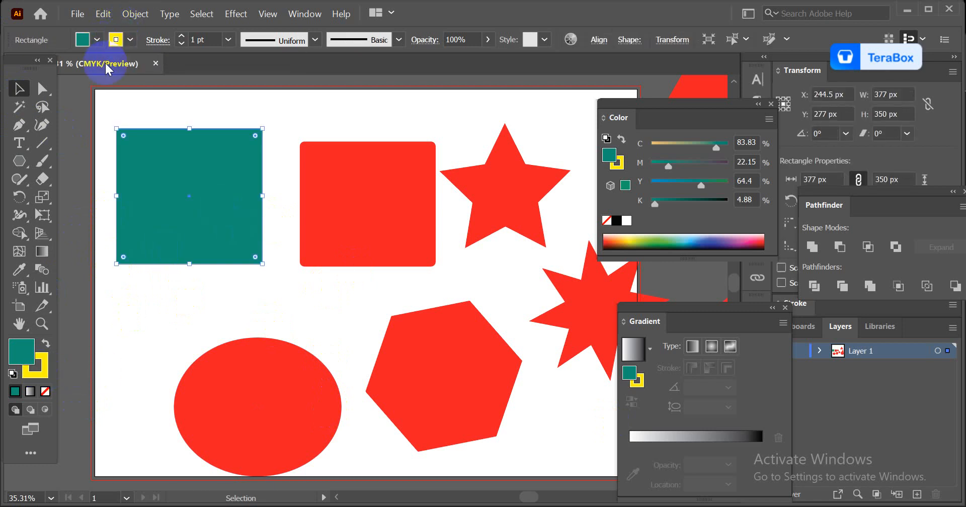
# Step: Remove the yellow stroke from the teal rectangle by setting its stroke to None, and inspect the edge
pyautogui.click(112, 41)
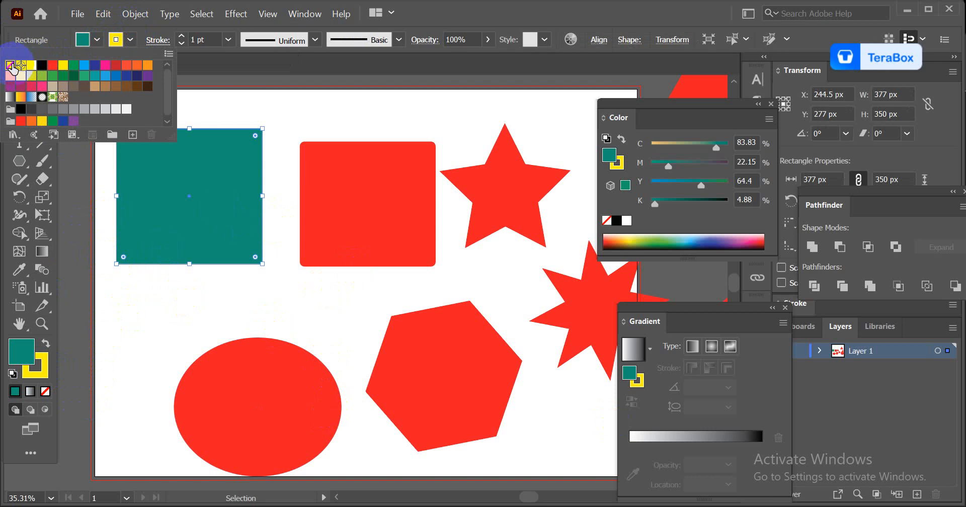
pyautogui.click(11, 65)
pyautogui.hotkey('ctrl', 'space')
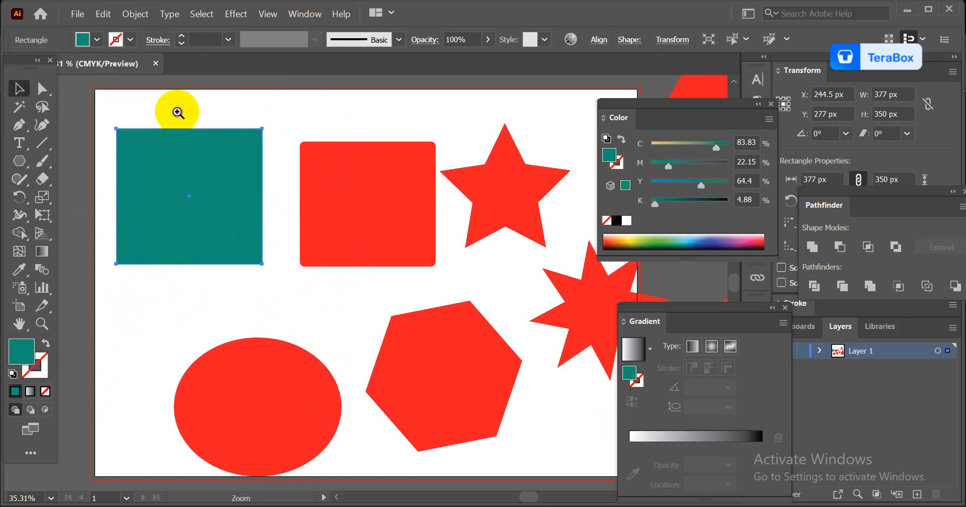
pyautogui.moveTo(178, 112); pyautogui.dragTo(388, 352)
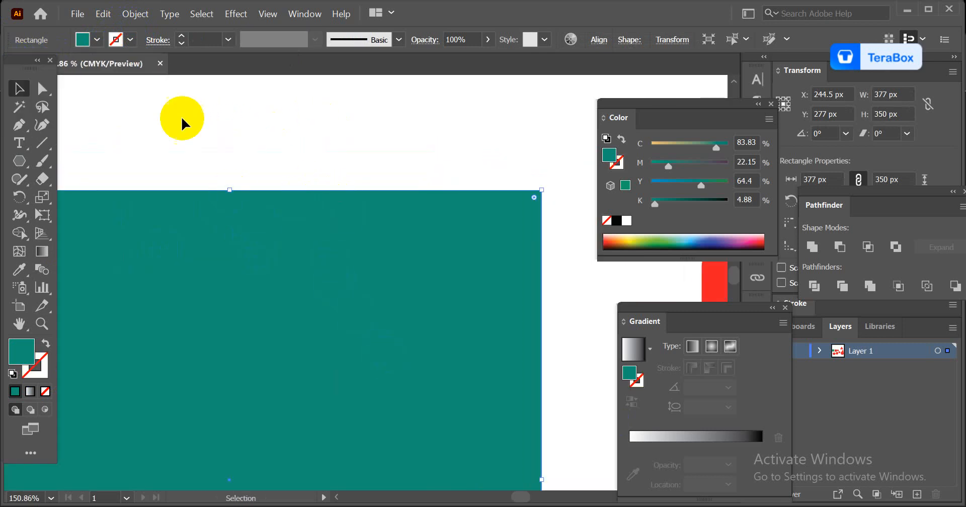
# Step: Apply an orange swatch to the teal rectangle's stroke
pyautogui.click(82, 39)
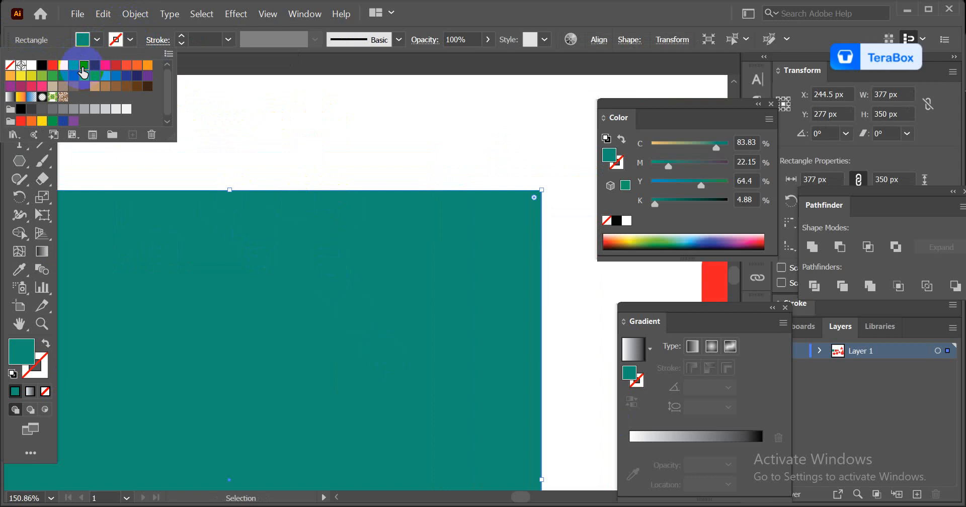
pyautogui.click(83, 68)
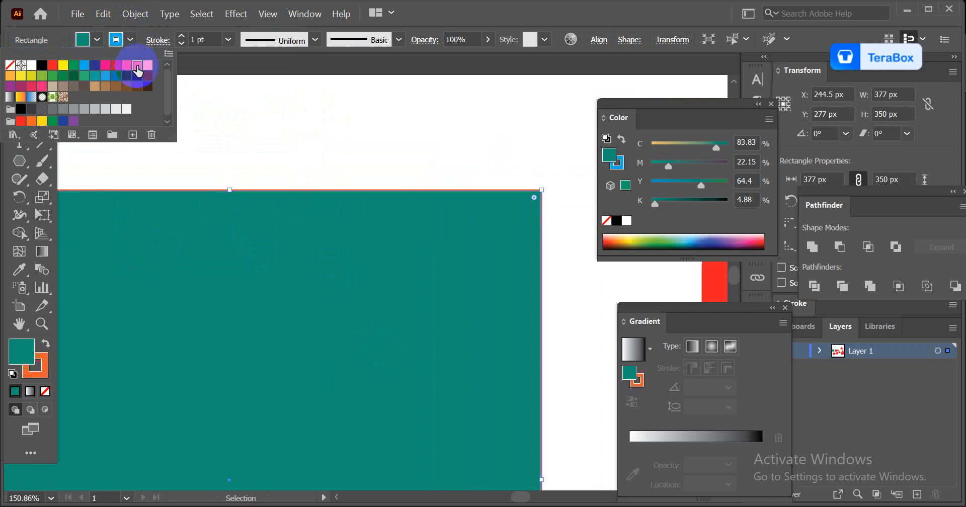
pyautogui.click(320, 147)
# Step: Raise the orange stroke's weight to 9 pt, and set it back to 1 pt
pyautogui.click(213, 41)
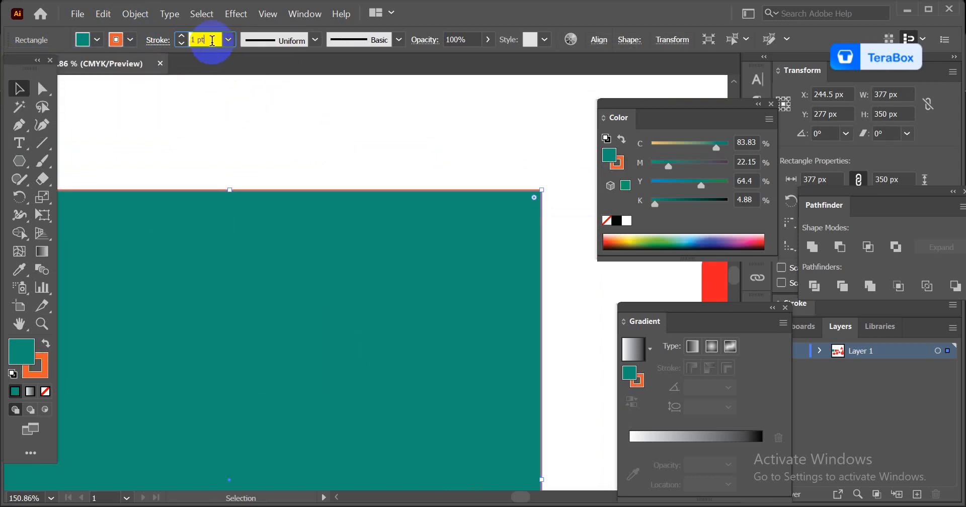
pyautogui.press('Up')
pyautogui.press('Up')
pyautogui.press('Up')
pyautogui.press('Up')
pyautogui.press('Up')
pyautogui.press('Up')
pyautogui.press('Up')
pyautogui.press('Up')
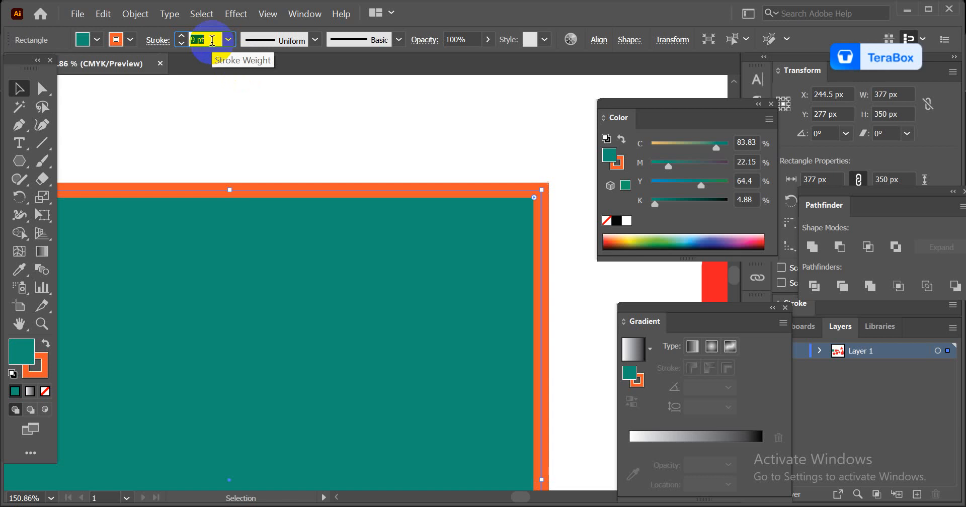
pyautogui.write('1')
# Step: Set the rectangle's fill to None so that only its orange outline remains
pyautogui.moveTo(406, 361)
pyautogui.mouseDown()
pyautogui.moveTo(293, 327)
pyautogui.moveTo(280, 347)
pyautogui.mouseUp()
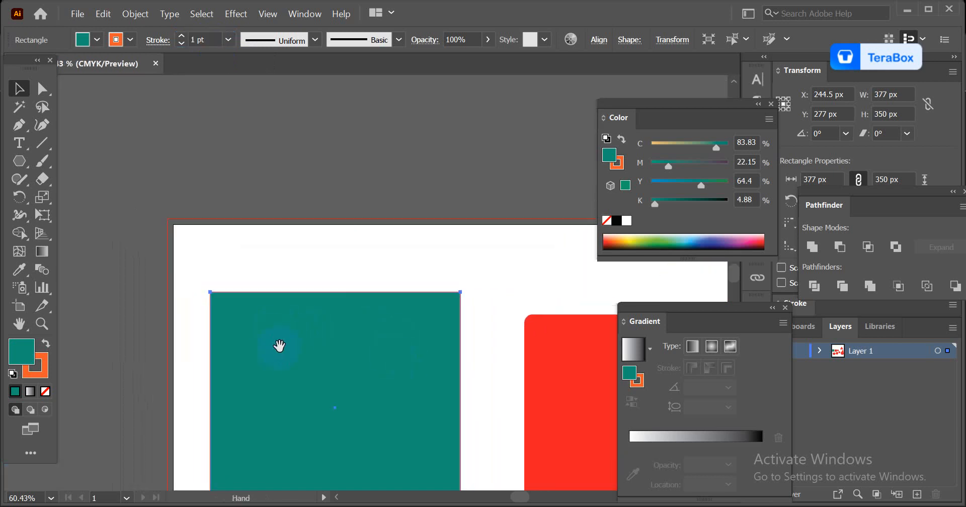
pyautogui.moveTo(267, 307); pyautogui.dragTo(307, 226)
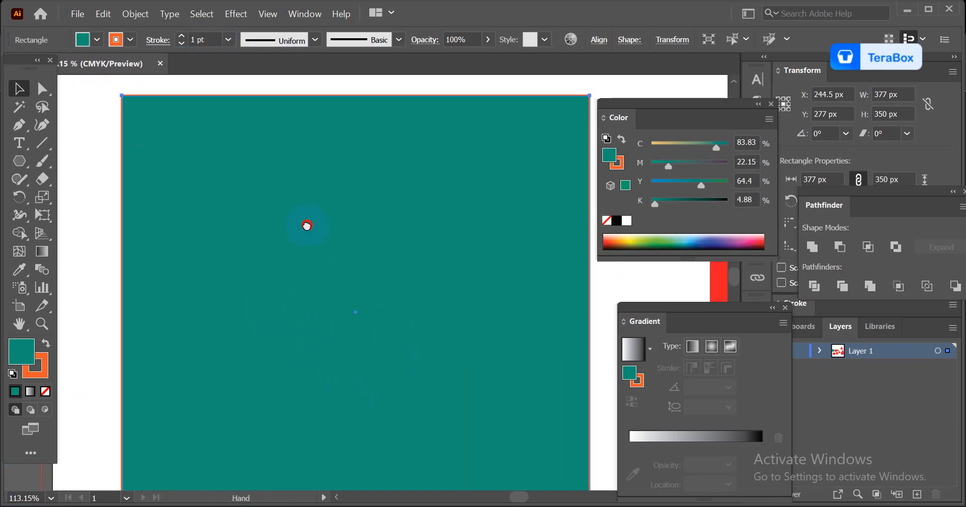
pyautogui.click(97, 39)
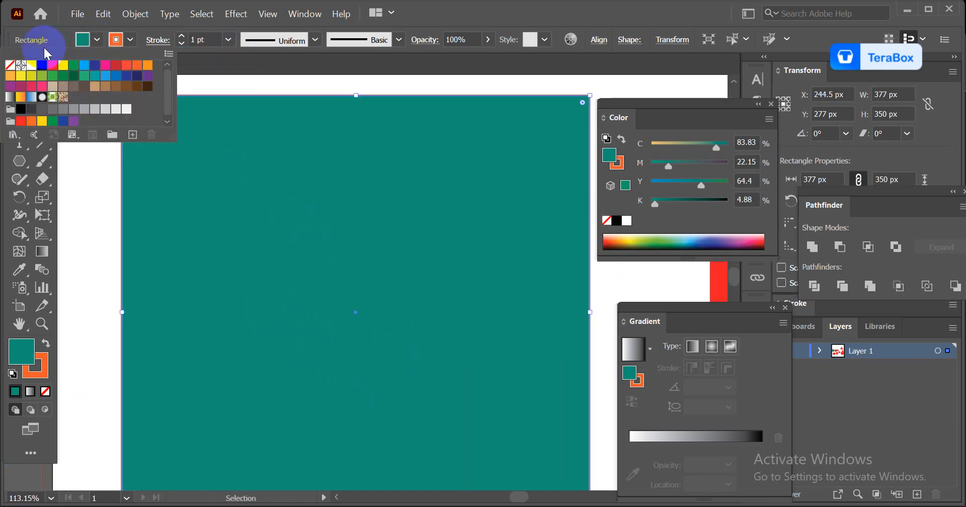
pyautogui.click(10, 66)
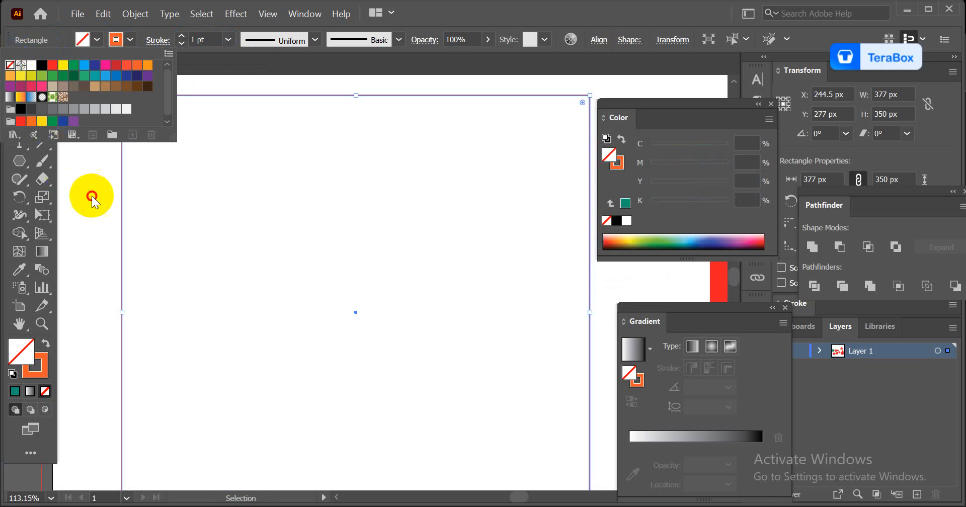
pyautogui.click(95, 196)
pyautogui.moveTo(332, 351); pyautogui.dragTo(252, 318)
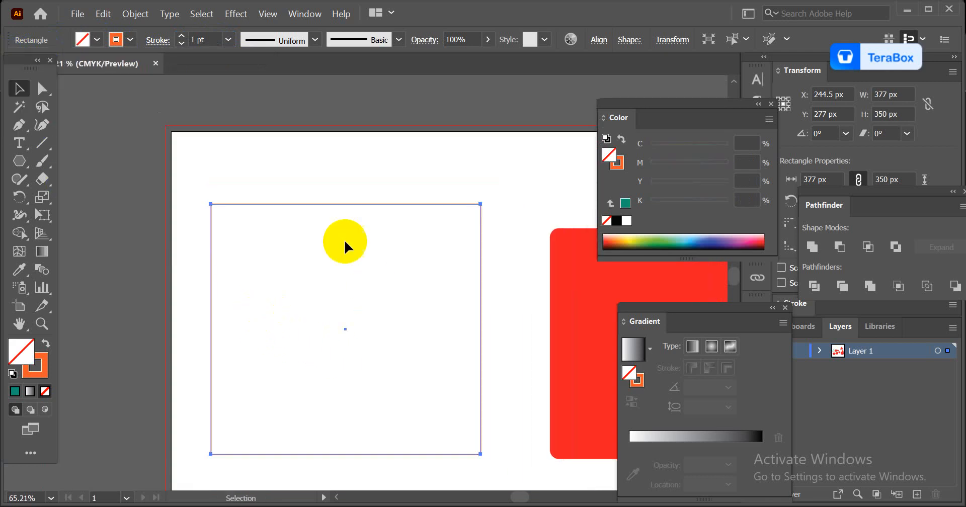
# Step: Examine the rectangle's orange outline by deselecting it and selecting it again across its upper edge
pyautogui.click(367, 163)
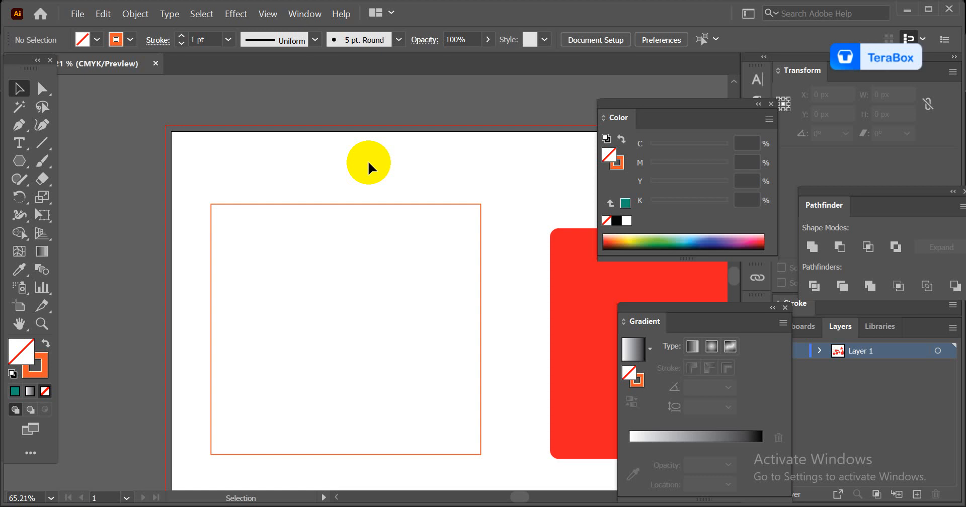
pyautogui.moveTo(332, 153); pyautogui.dragTo(397, 234)
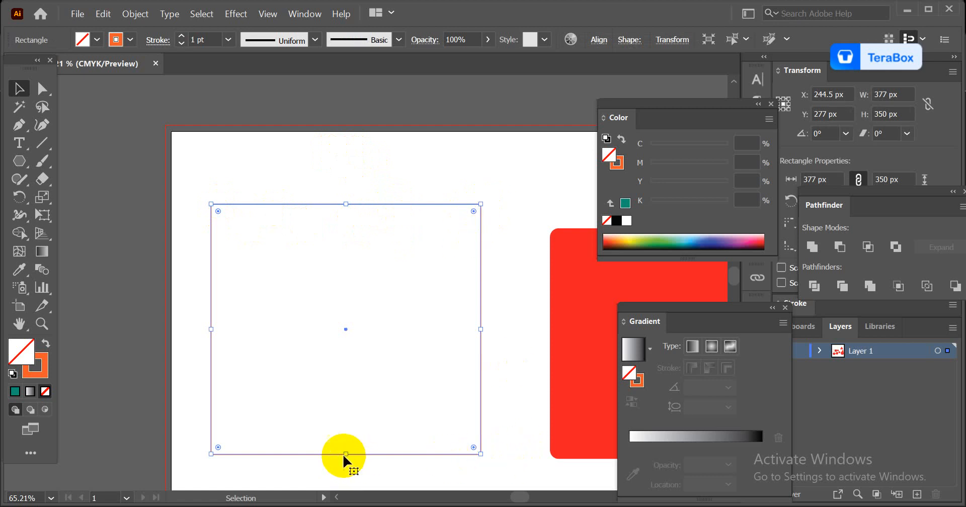
pyautogui.click(327, 198)
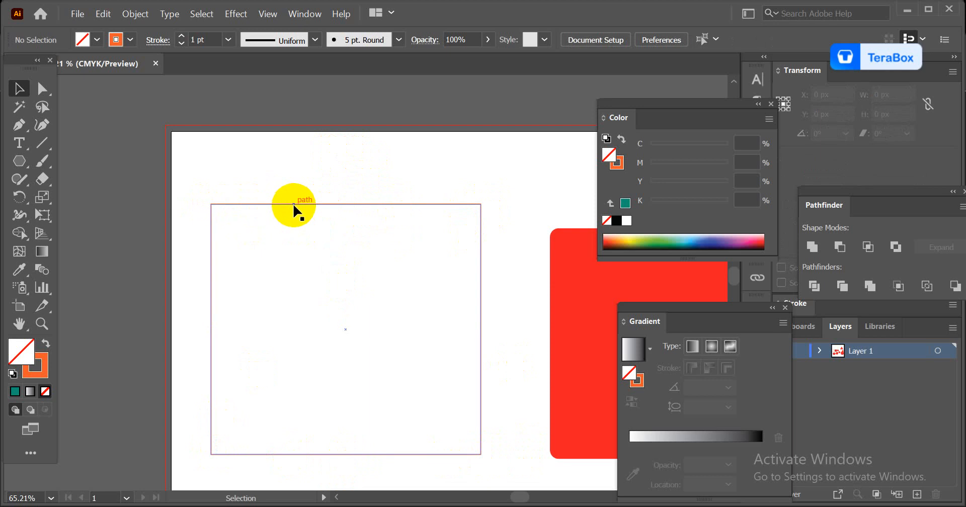
# Step: Apply a red swatch to the unfilled rectangle's stroke, check the outline deselected, and select the rectangle again
pyautogui.click(349, 221)
pyautogui.click(97, 39)
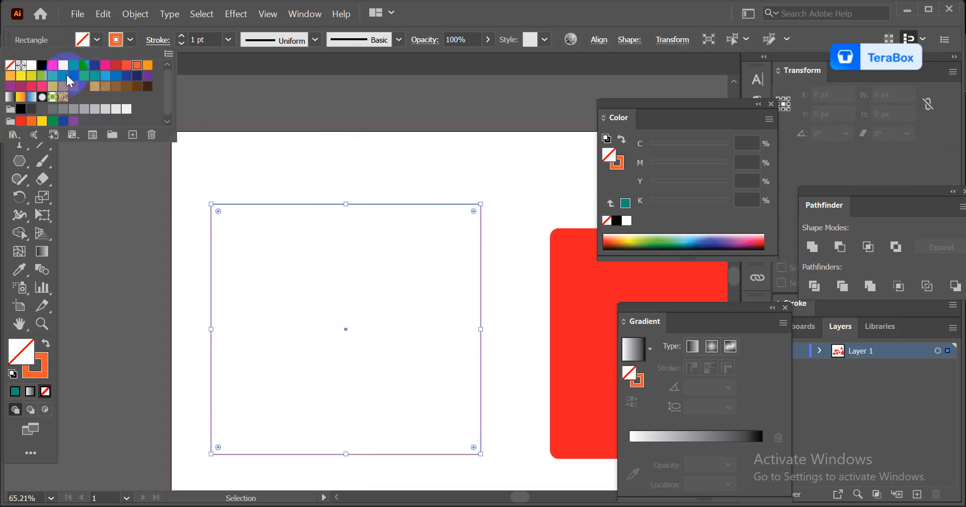
pyautogui.click(54, 66)
pyautogui.click(351, 173)
pyautogui.click(352, 173)
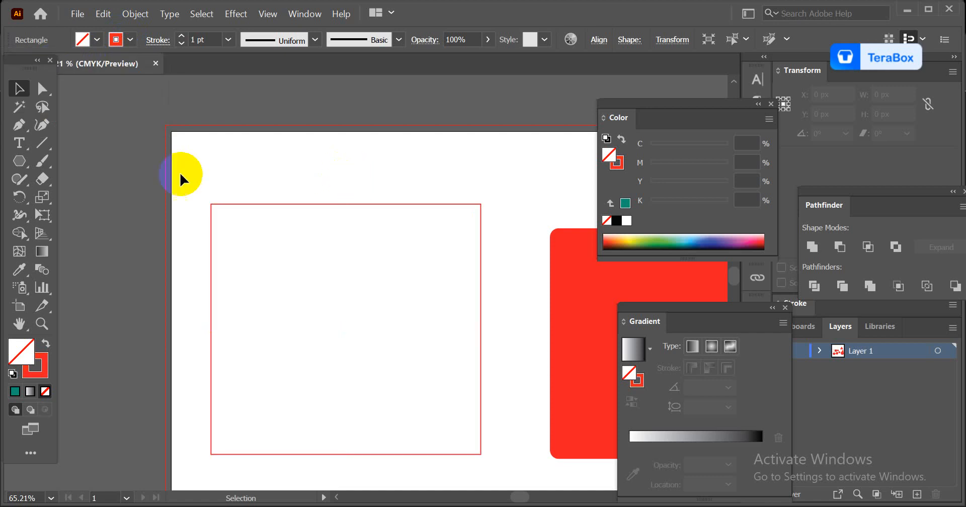
pyautogui.moveTo(236, 170); pyautogui.dragTo(340, 214)
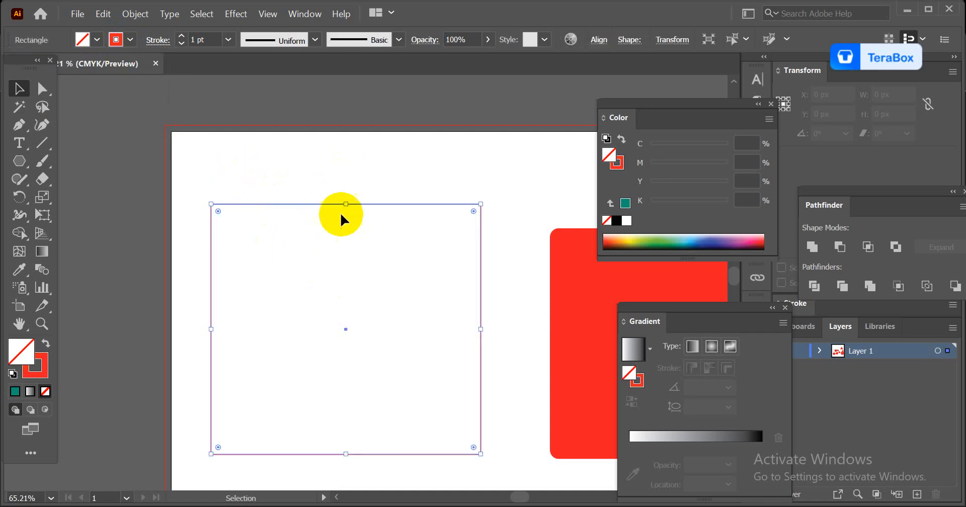
# Step: Remove the red stroke from the unfilled rectangle on the artboard and deselect it
pyautogui.click(131, 40)
pyautogui.click(10, 66)
pyautogui.click(276, 141)
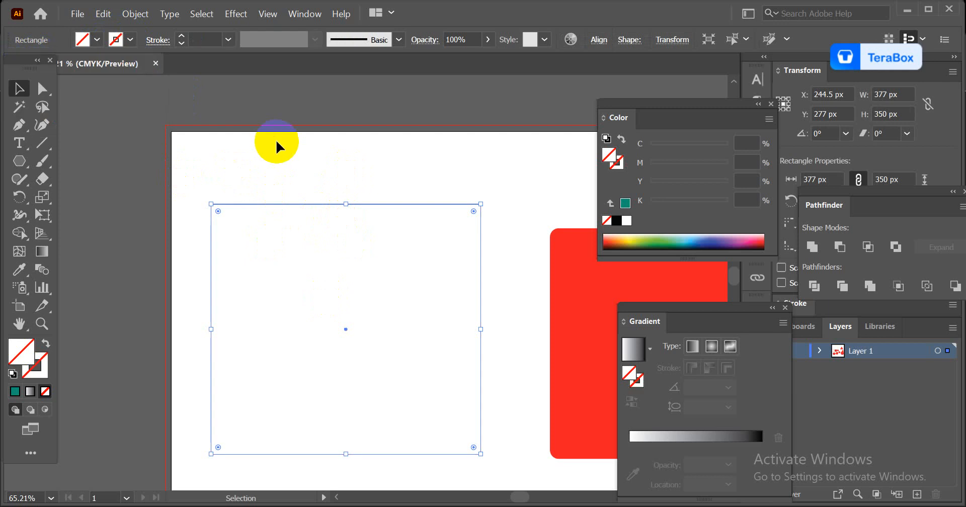
pyautogui.click(274, 140)
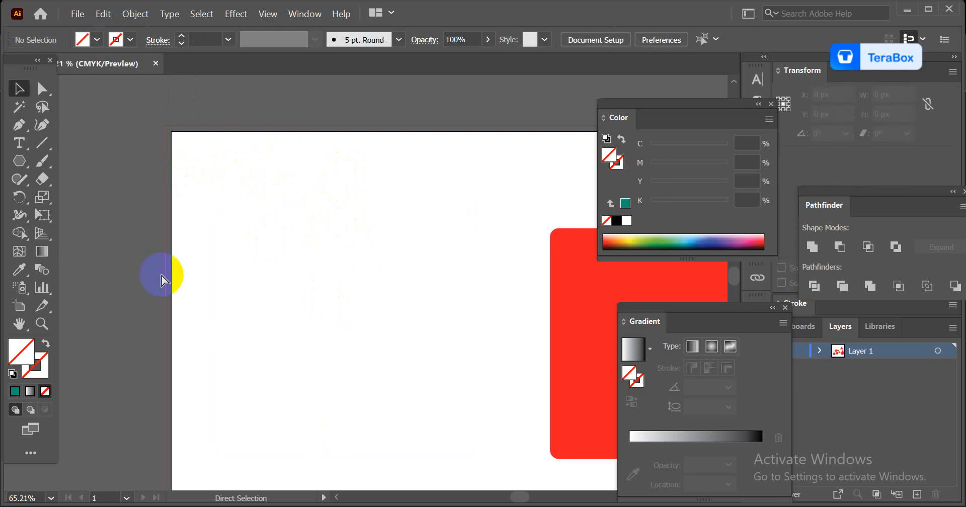
# Step: Locate and select the invisible rectangle in Outline view, and give it a red stroke back in Preview
pyautogui.hotkey('ctrl', 'y')
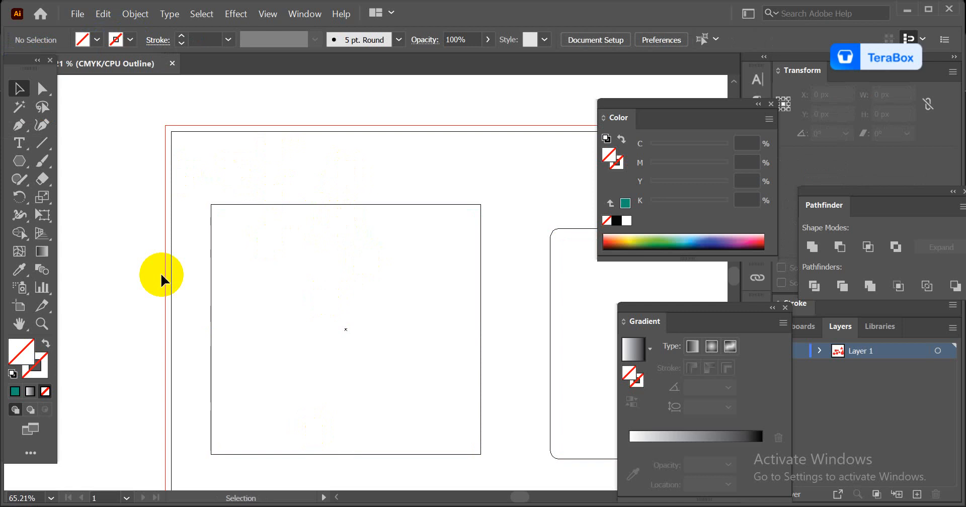
pyautogui.moveTo(243, 166); pyautogui.dragTo(337, 240)
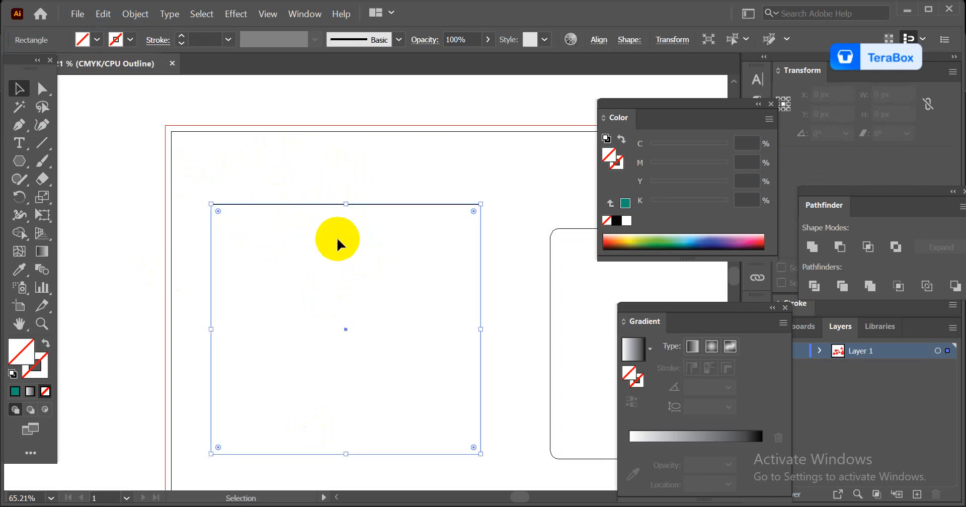
pyautogui.hotkey('ctrl', 'y')
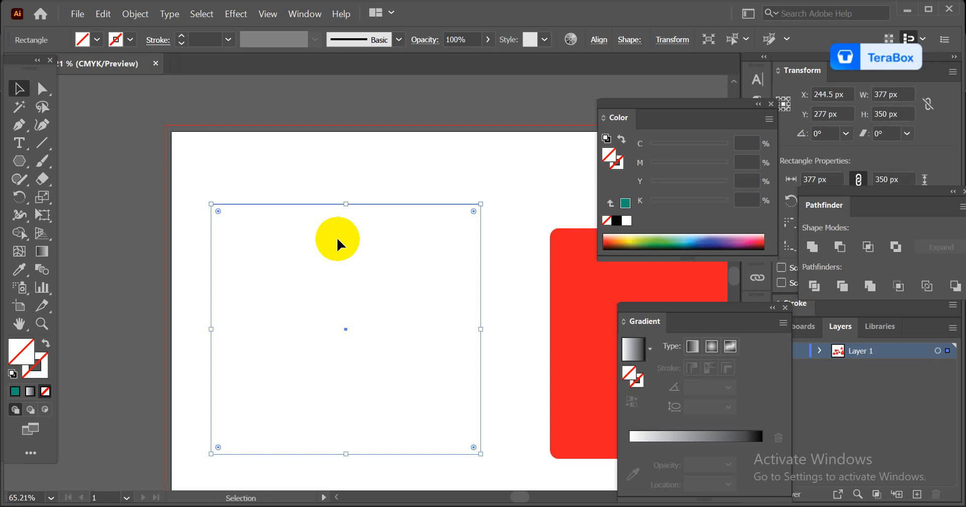
pyautogui.click(115, 40)
pyautogui.click(53, 64)
pyautogui.click(208, 113)
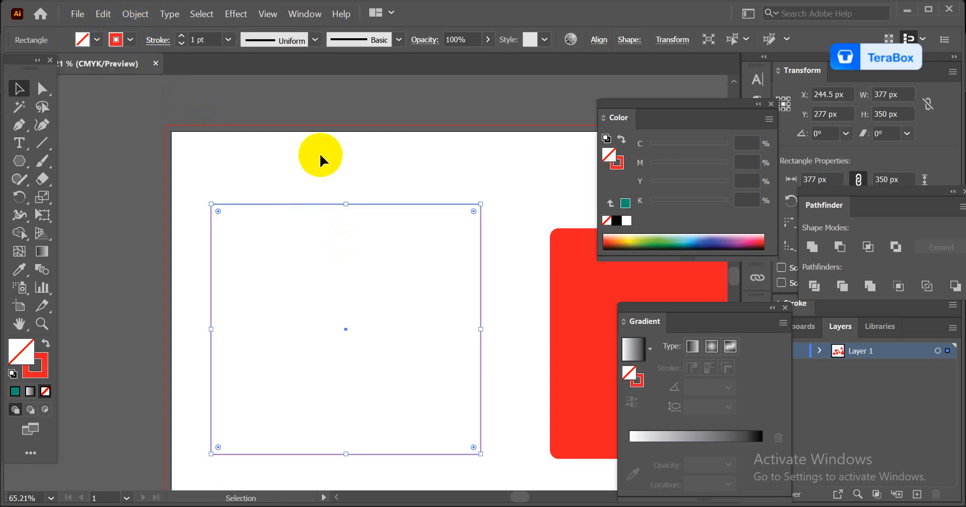
pyautogui.click(303, 148)
# Step: Select the red-outlined rectangle and fill it with yellow
pyautogui.moveTo(237, 132); pyautogui.dragTo(312, 236)
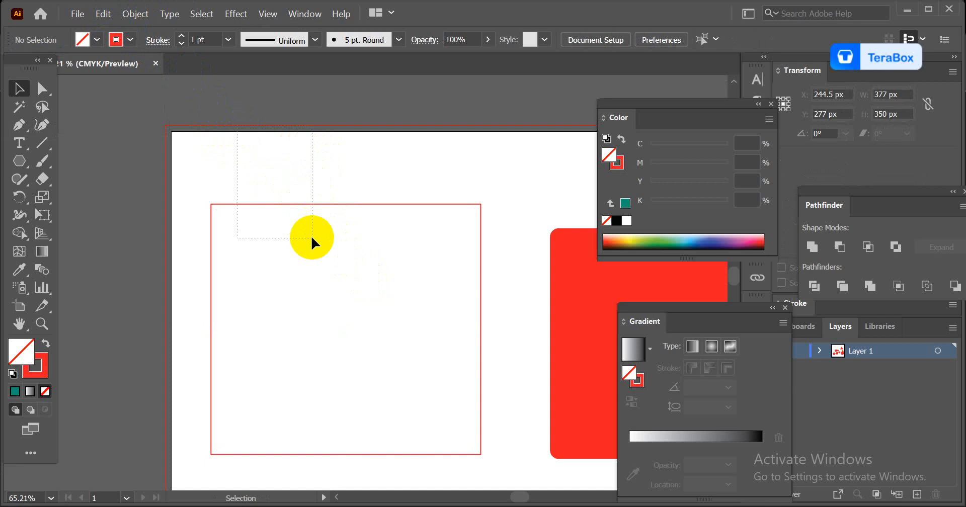
pyautogui.hotkey('ctrl', 'a')
pyautogui.click(80, 39)
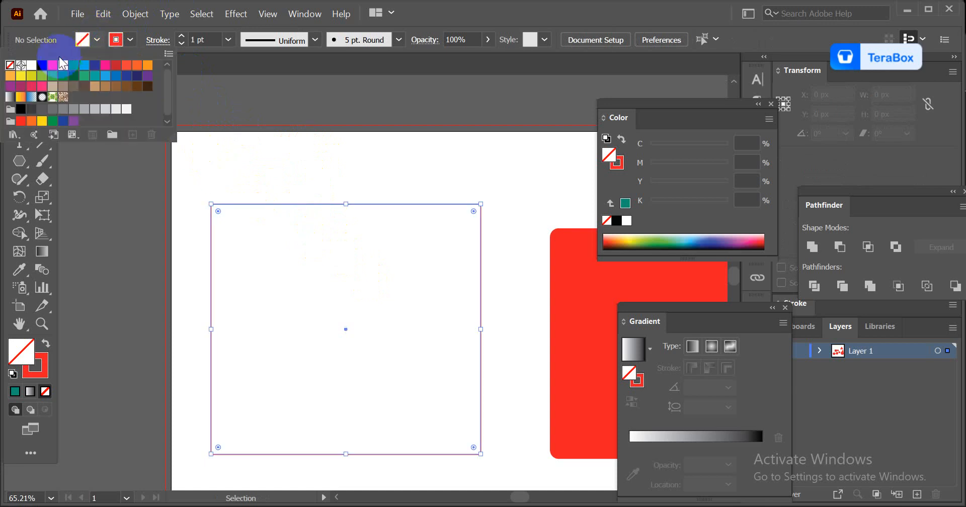
pyautogui.click(63, 67)
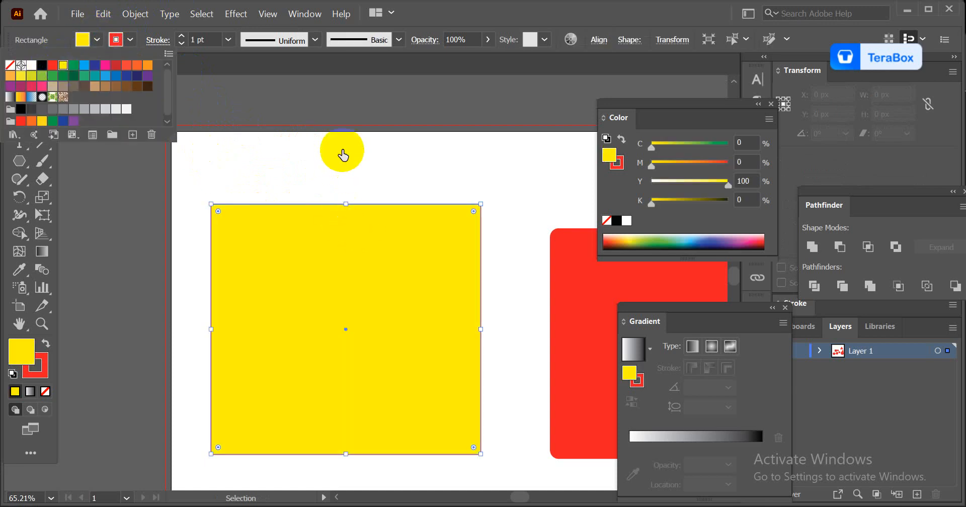
pyautogui.click(341, 153)
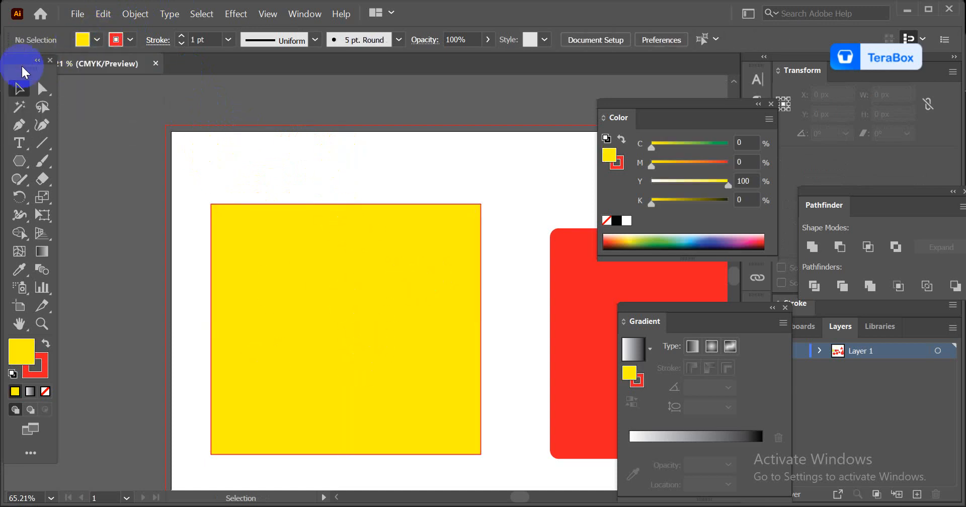
# Step: Swap the fill and stroke of the red rounded rectangle beside the yellow one
pyautogui.click(204, 271)
pyautogui.click(228, 279)
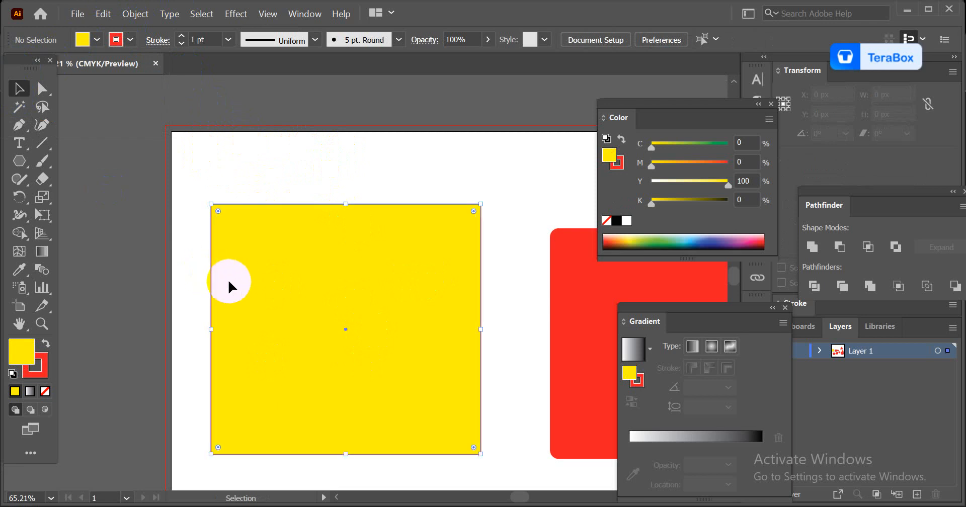
pyautogui.press('space')
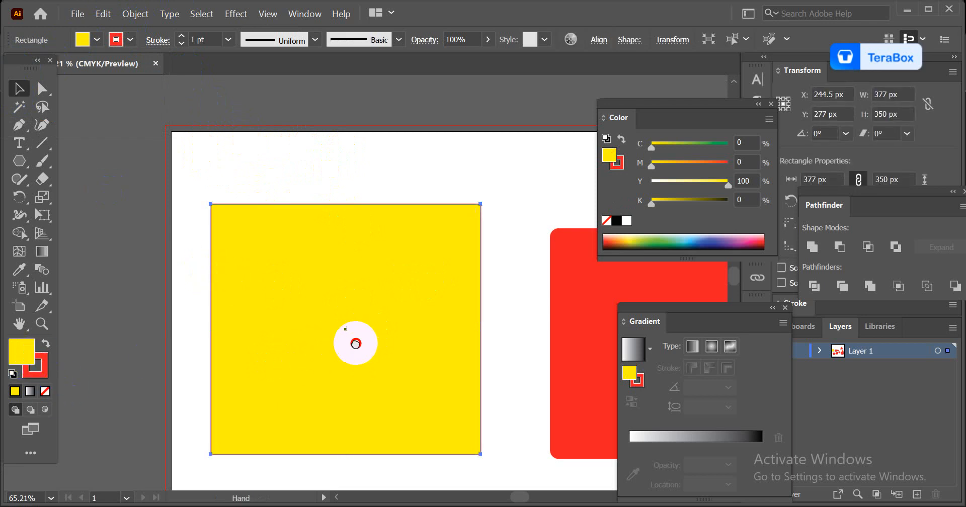
pyautogui.moveTo(355, 342); pyautogui.dragTo(261, 324)
pyautogui.click(518, 298)
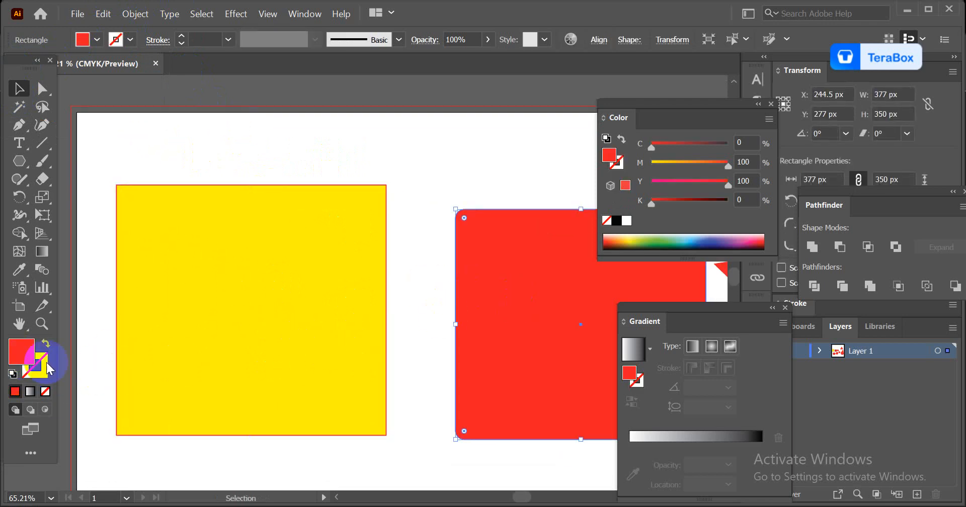
pyautogui.click(46, 344)
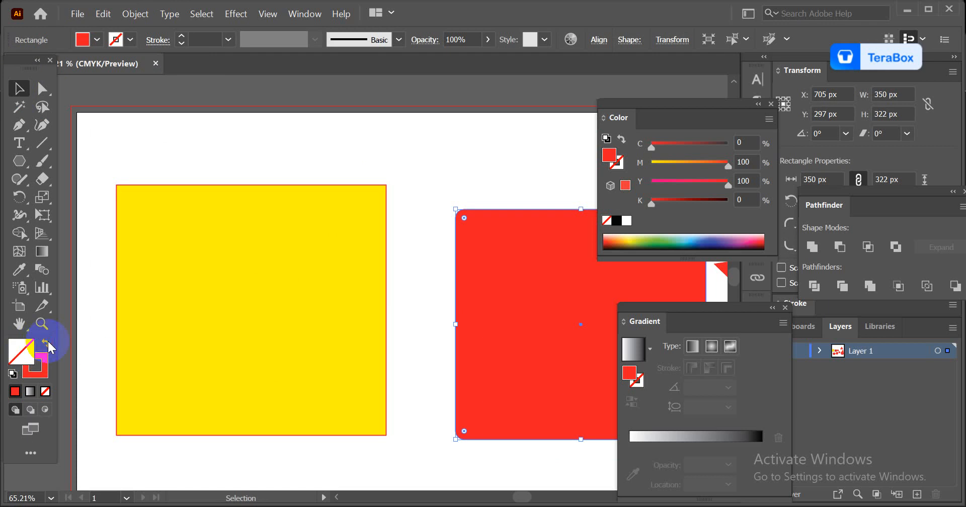
# Step: Remove the red fill from the five-pointed star beside the rounded rectangle and deselect it
pyautogui.press('space')
pyautogui.moveTo(416, 416); pyautogui.dragTo(29, 395)
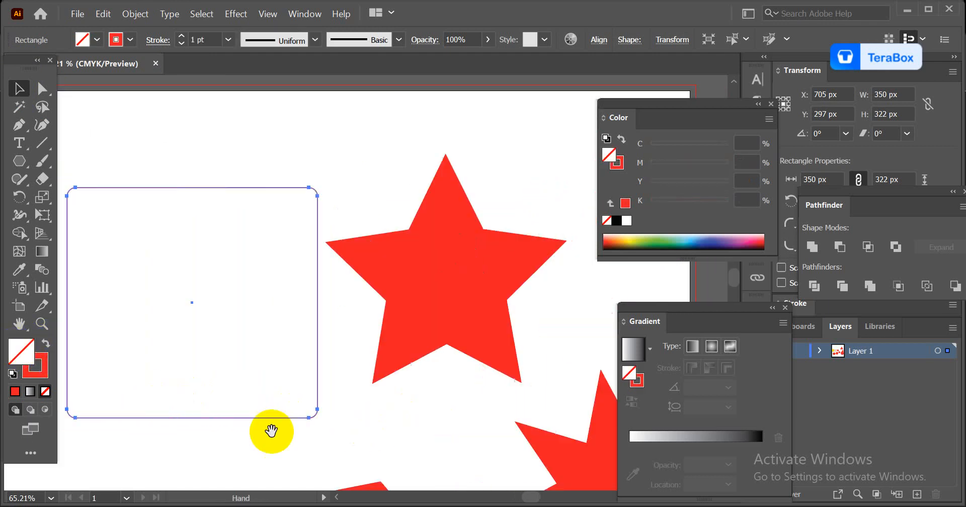
pyautogui.click(45, 391)
pyautogui.click(103, 435)
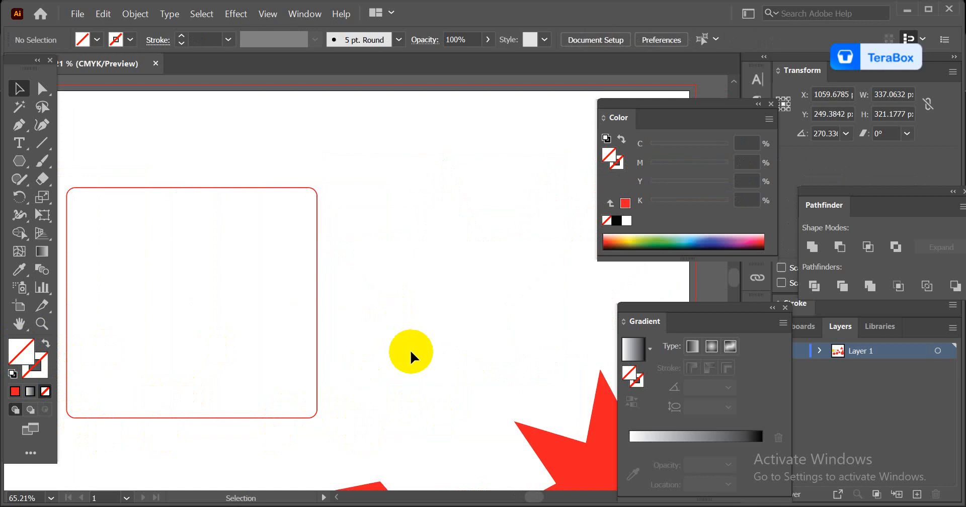
# Step: Select the invisible five-pointed star, give it a red stroke and move it slightly away from the rounded rectangle
pyautogui.hotkey('ctrl', 'space')
pyautogui.moveTo(412, 388); pyautogui.dragTo(352, 390)
pyautogui.press('space')
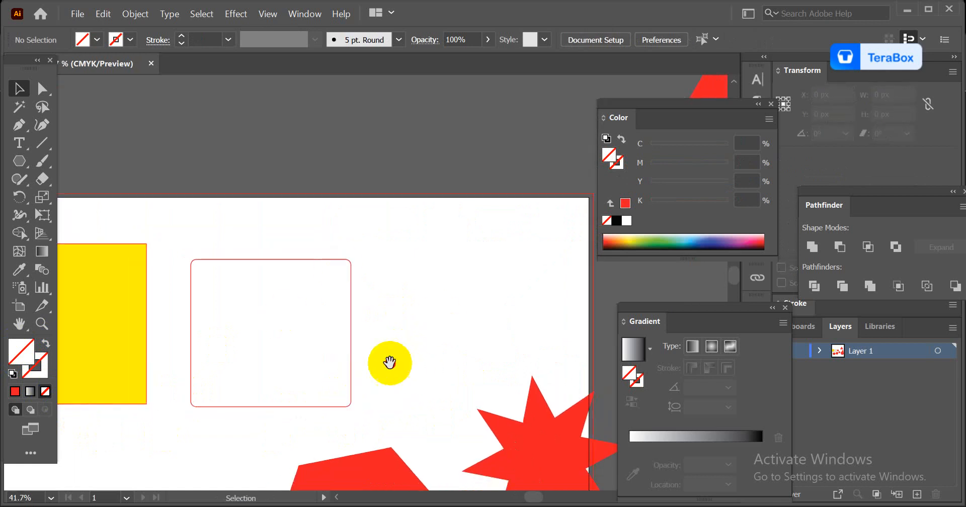
pyautogui.moveTo(390, 362); pyautogui.dragTo(430, 351)
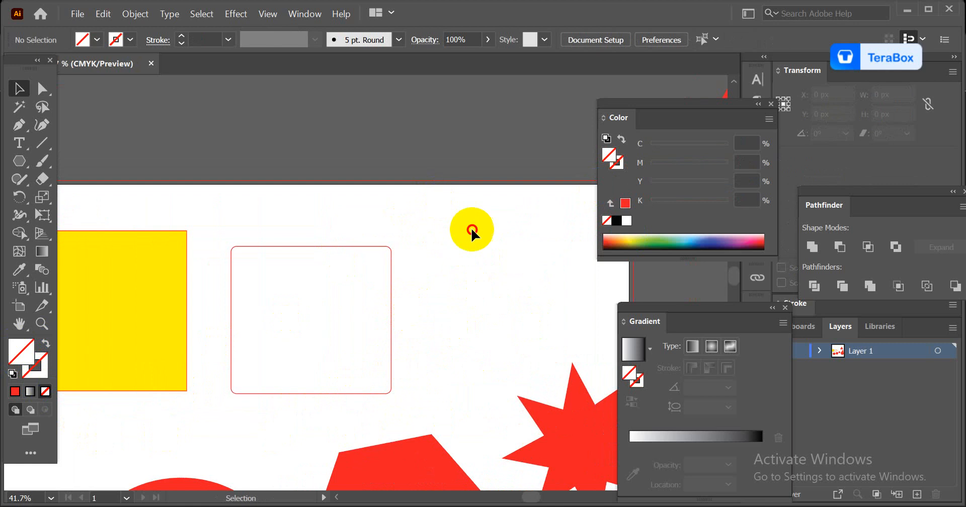
pyautogui.moveTo(440, 204); pyautogui.dragTo(513, 283)
pyautogui.click(128, 37)
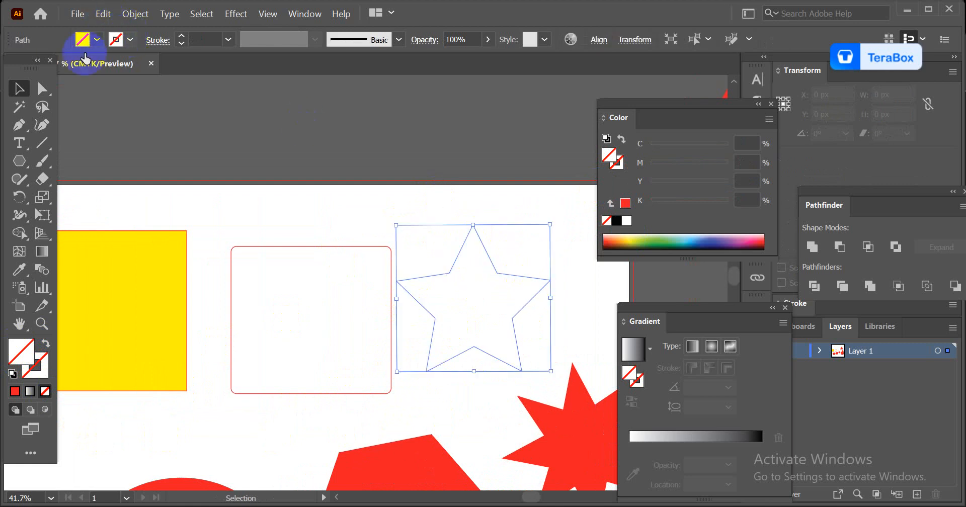
pyautogui.click(53, 66)
pyautogui.click(450, 152)
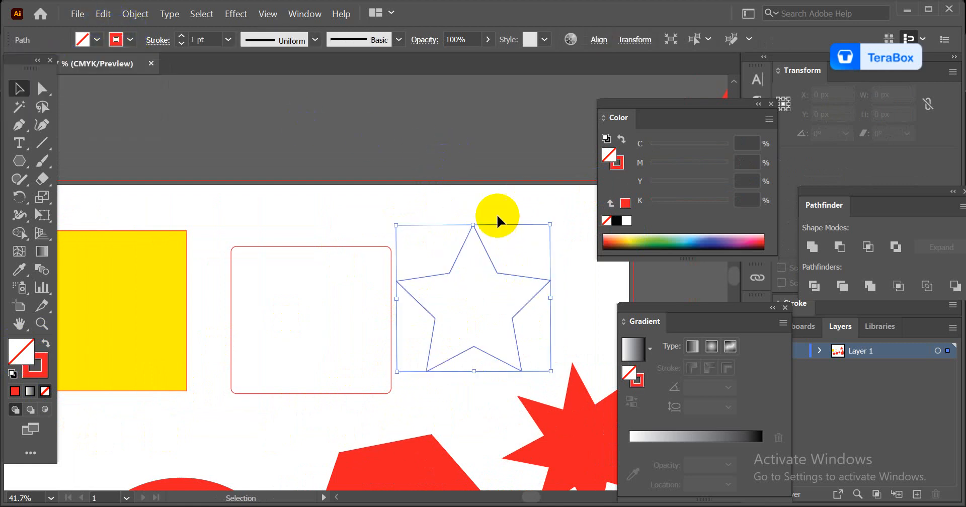
pyautogui.moveTo(449, 274); pyautogui.dragTo(458, 271)
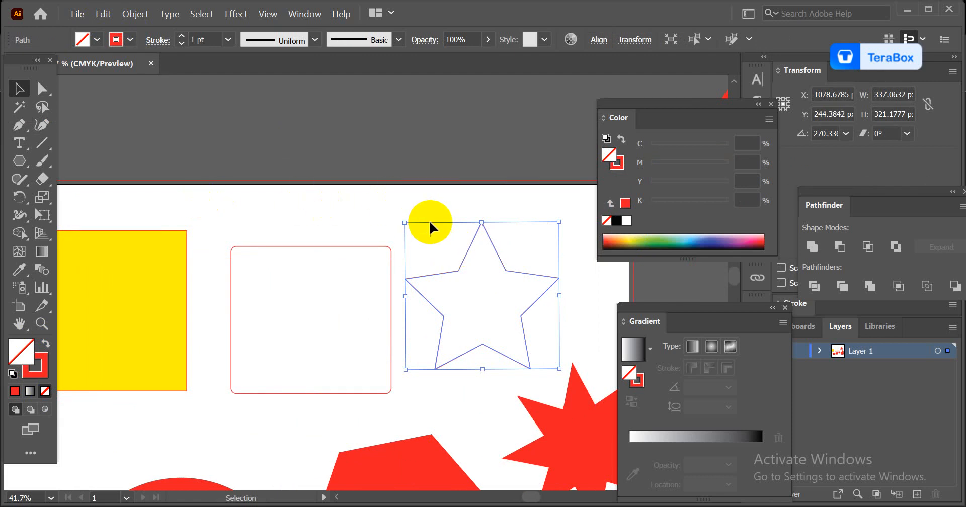
pyautogui.click(414, 323)
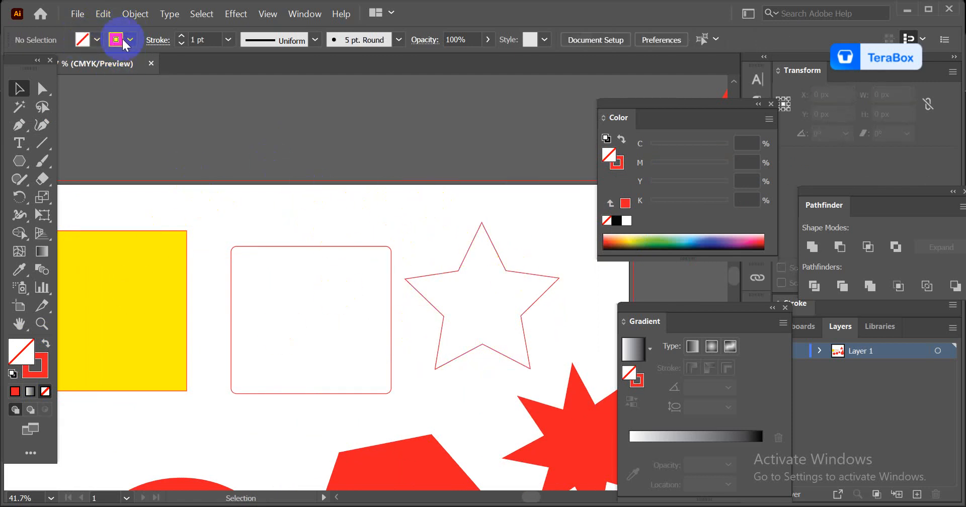
# Step: Select all shapes on and around the artboard and delete them
pyautogui.scroll(-1, 367, 266)
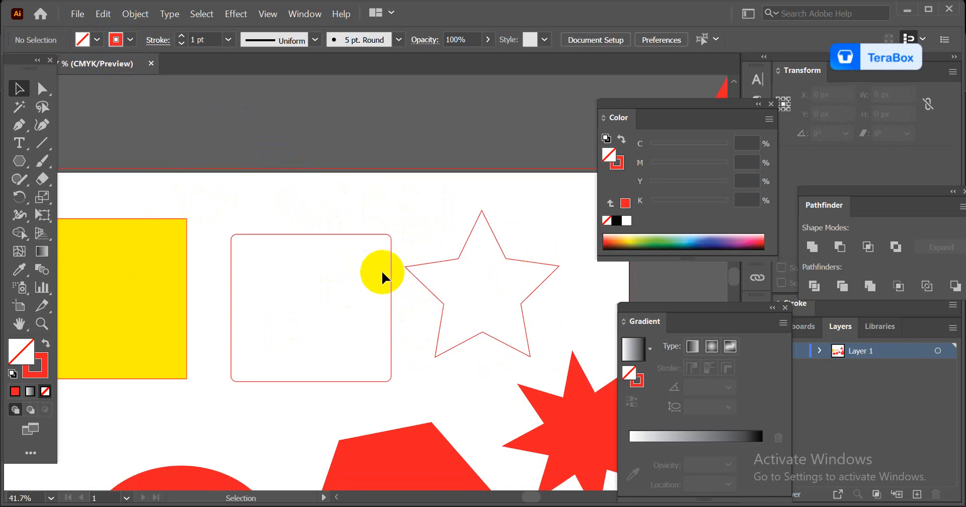
pyautogui.keyDown('ctrl'); pyautogui.keyDown('alt'); pyautogui.click(387, 316); pyautogui.keyUp('alt'); pyautogui.keyUp('ctrl')
pyautogui.moveTo(322, 302); pyautogui.dragTo(291, 297)
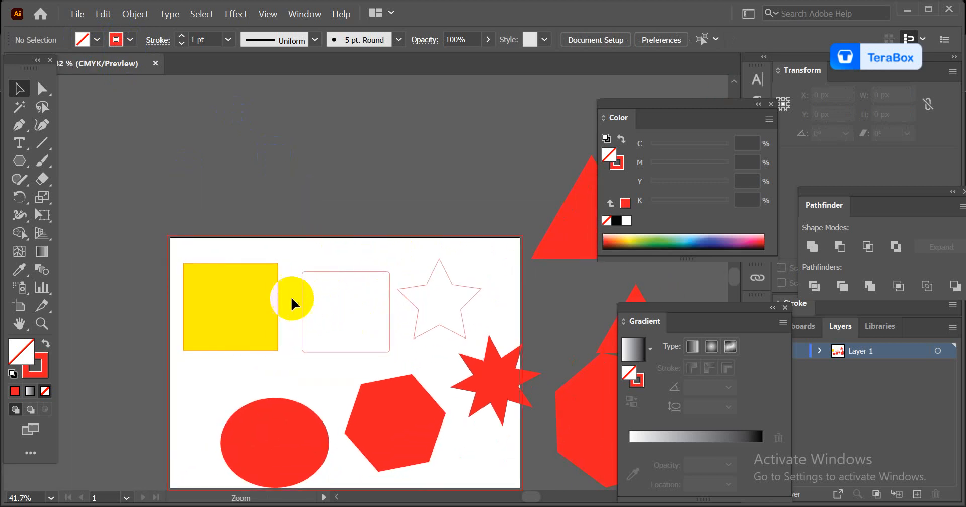
pyautogui.moveTo(204, 218); pyautogui.dragTo(631, 497)
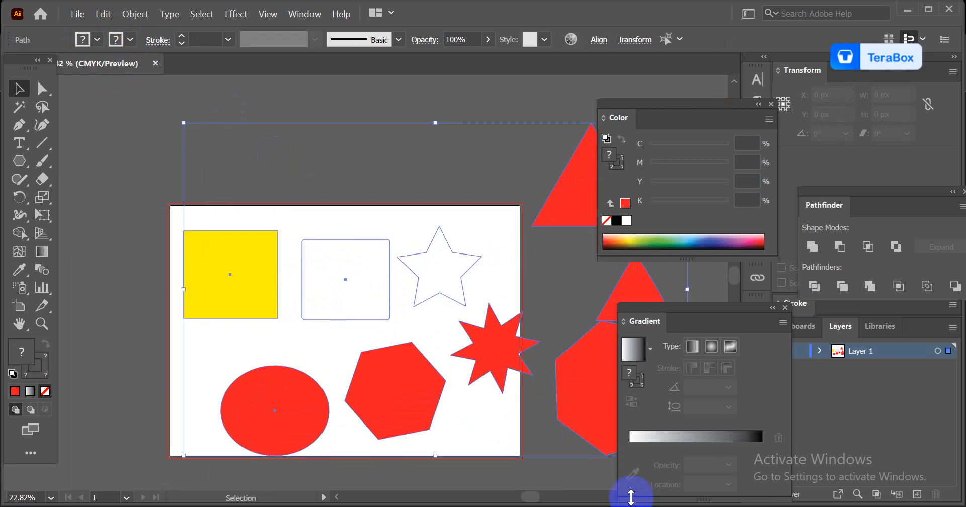
pyautogui.press('Delete')
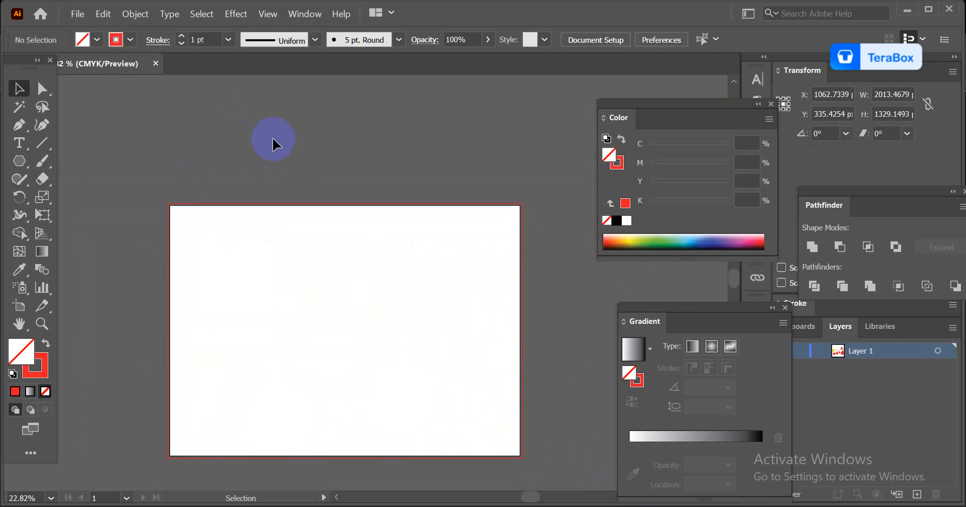
# Step: Activate the Ellipse tool
pyautogui.rightClick(18, 162)
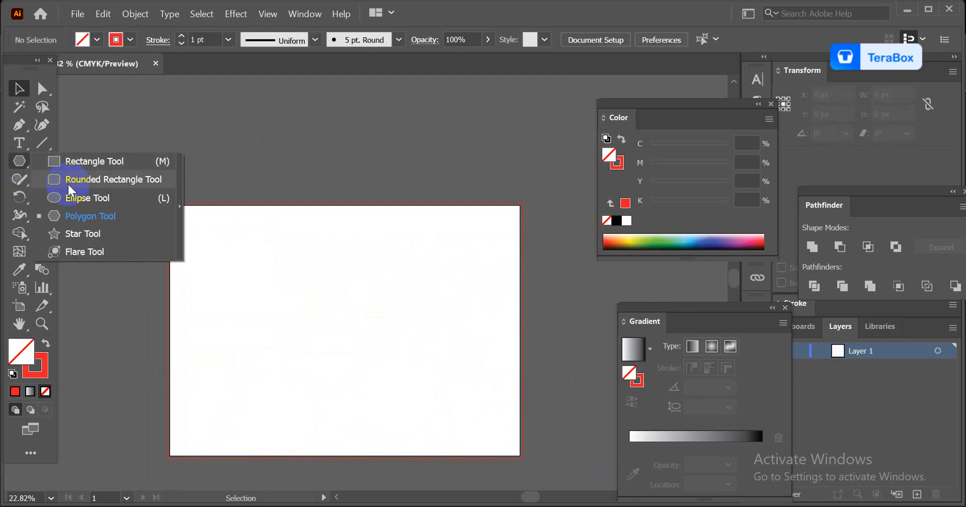
pyautogui.click(70, 198)
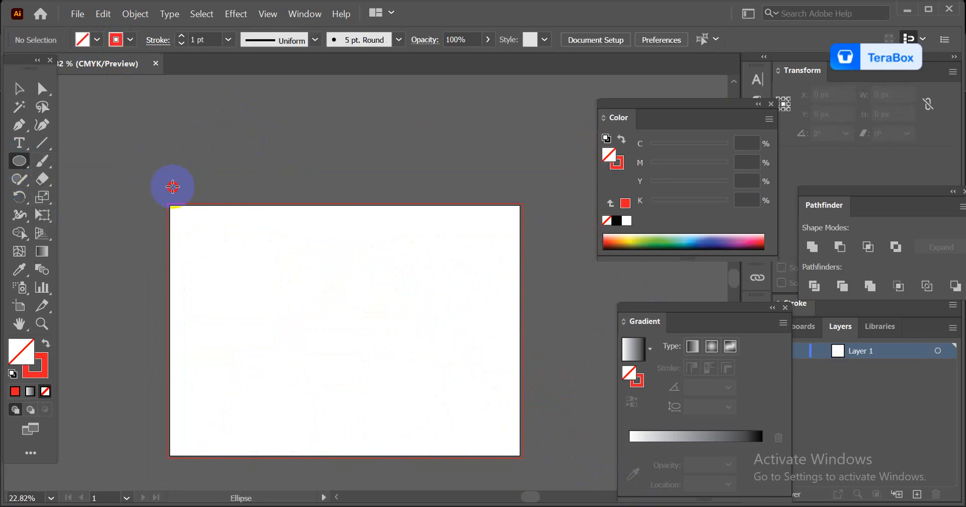
pyautogui.click(310, 268)
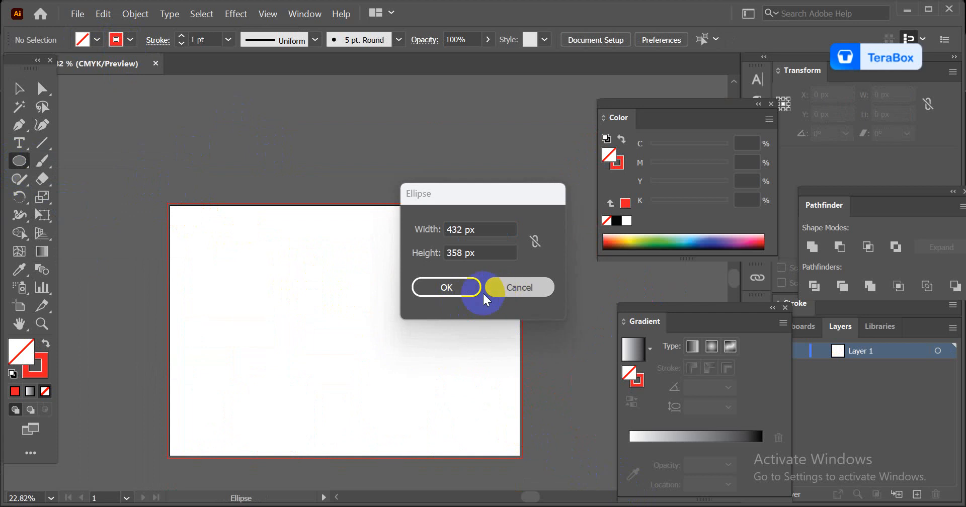
pyautogui.click(503, 288)
pyautogui.click(310, 256)
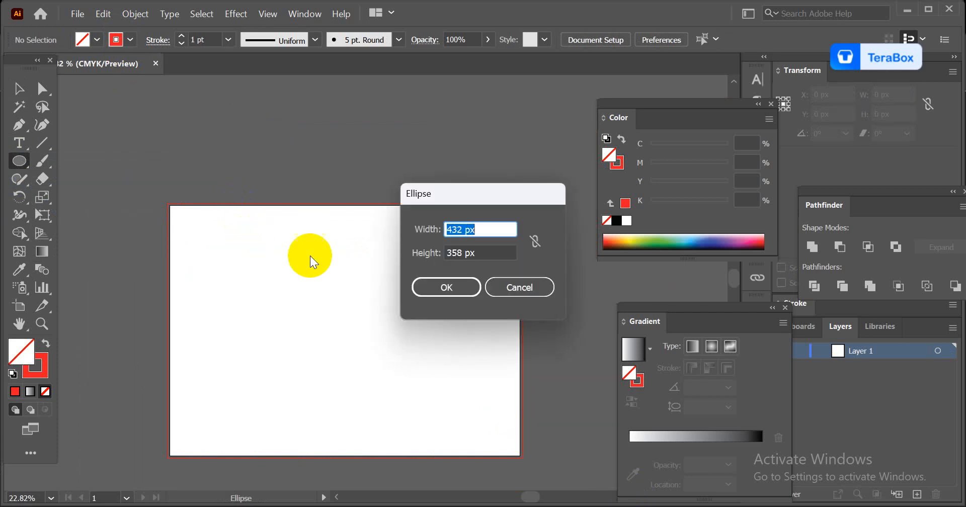
pyautogui.click(514, 288)
# Step: Draw an ellipse about 517 by 543 px on the artboard and swap its stroke and fill so it is solid red
pyautogui.moveTo(229, 239); pyautogui.dragTo(379, 371)
pyautogui.click(44, 344)
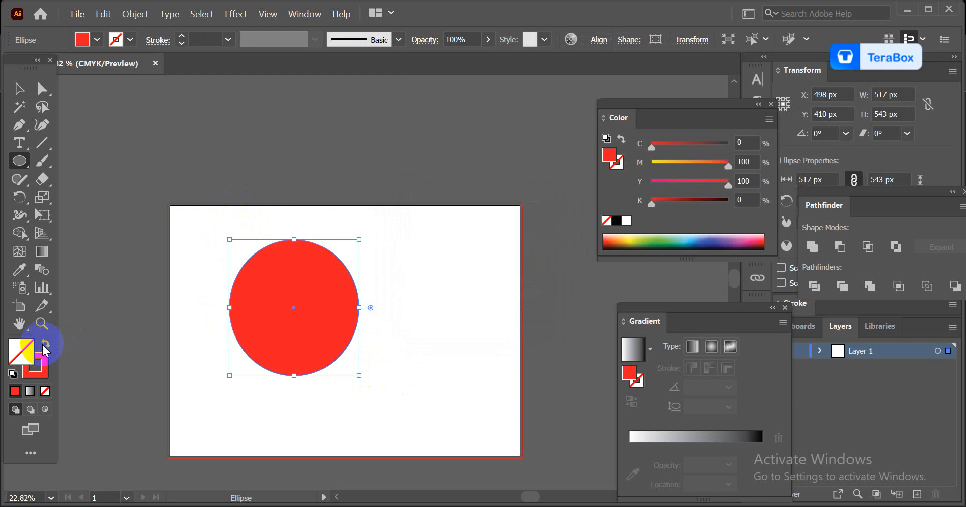
pyautogui.click(19, 89)
pyautogui.click(270, 261)
# Step: Try moving the red ellipse about 187.5 px across and 90.5 px down, and undo the move
pyautogui.click(295, 307)
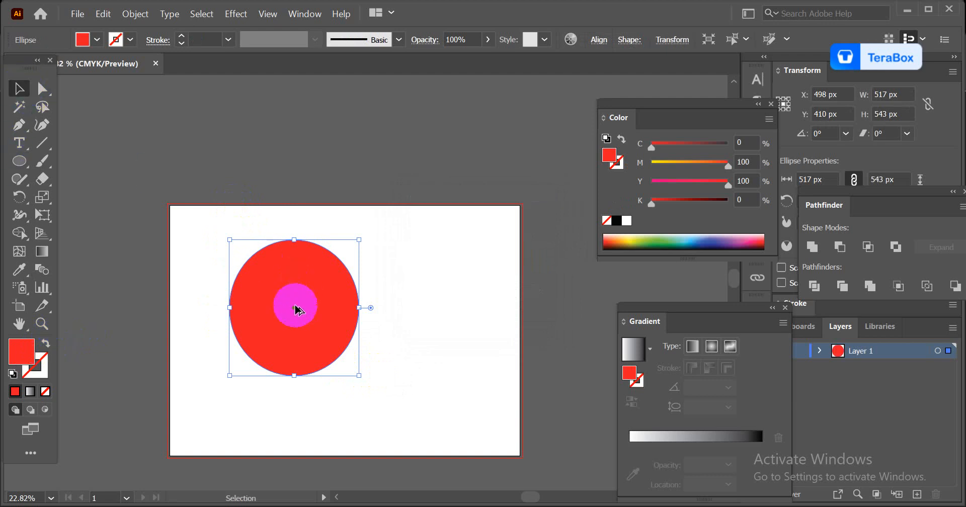
pyautogui.moveTo(295, 307); pyautogui.dragTo(343, 330)
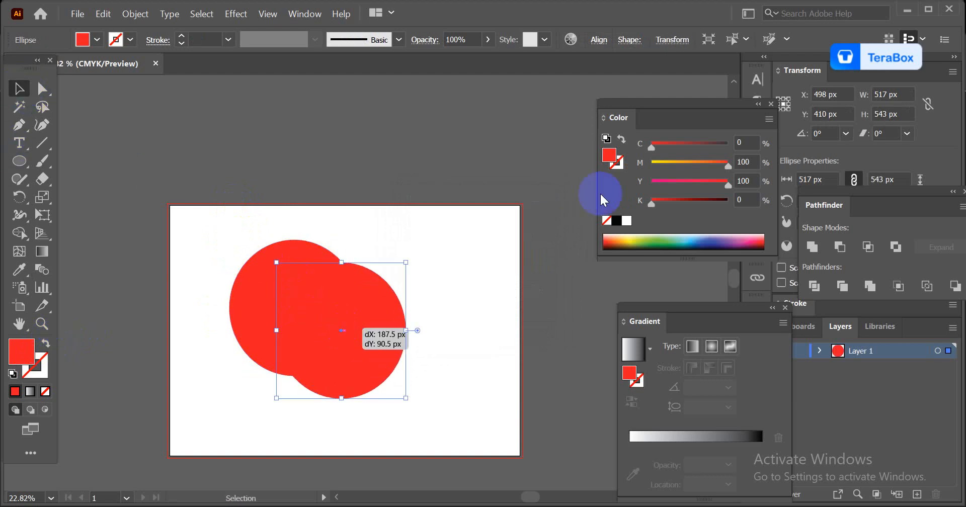
pyautogui.click(668, 169)
pyautogui.hotkey('ctrl', 'z')
pyautogui.click(357, 315)
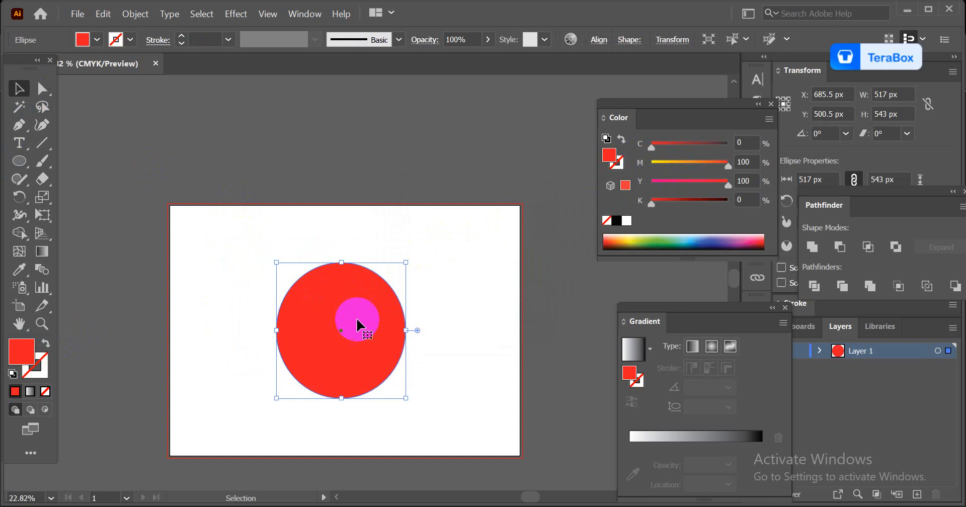
pyautogui.hotkey('ctrl', 'z')
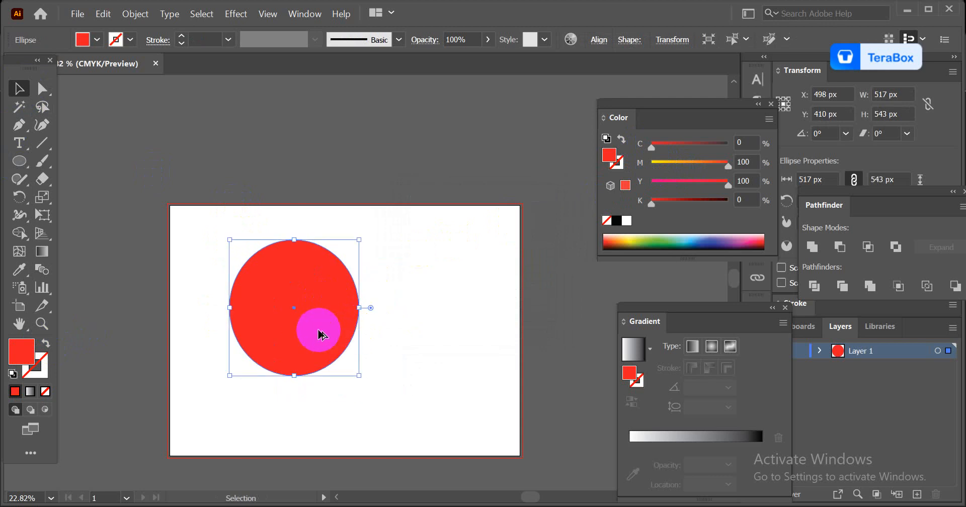
# Step: Duplicate the red ellipse to about X 713.5, Y 533.5 px with magenta 8%, and copy it above with yellow 29%
pyautogui.moveTo(318, 334); pyautogui.dragTo(372, 365)
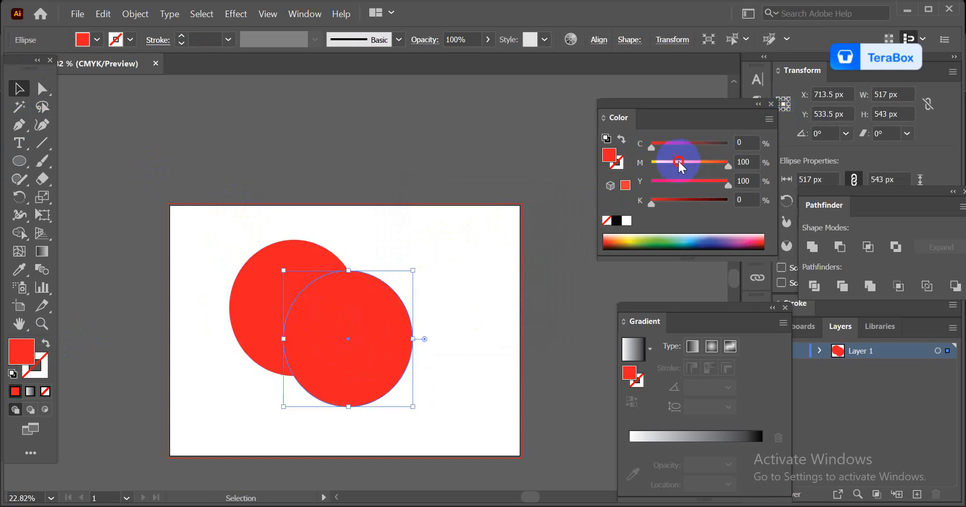
pyautogui.moveTo(678, 161); pyautogui.dragTo(657, 168)
pyautogui.moveTo(358, 338); pyautogui.dragTo(296, 244)
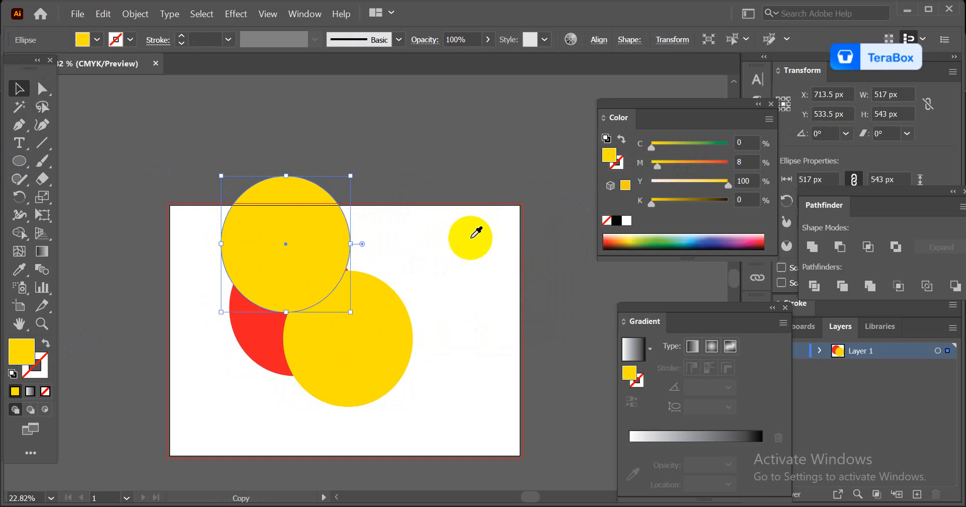
pyautogui.click(673, 180)
# Step: Add two overlapping ellipse copies over the lower artboard, one teal with cyan 79% and one purple with magenta 84%
pyautogui.moveTo(274, 266); pyautogui.dragTo(297, 394)
pyautogui.click(711, 144)
pyautogui.click(715, 162)
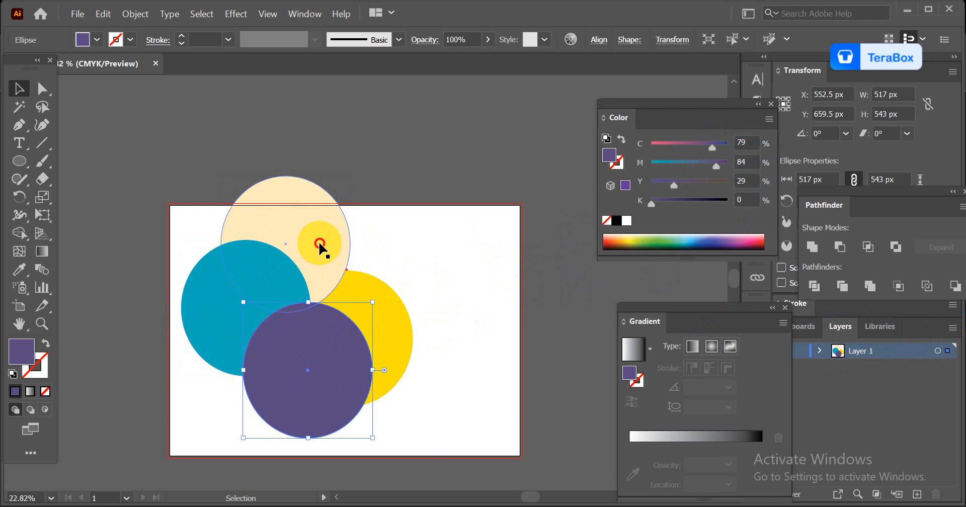
# Step: Try moving the cream ellipse across to the artboard's upper right corner, and undo the move
pyautogui.moveTo(319, 244); pyautogui.dragTo(514, 241)
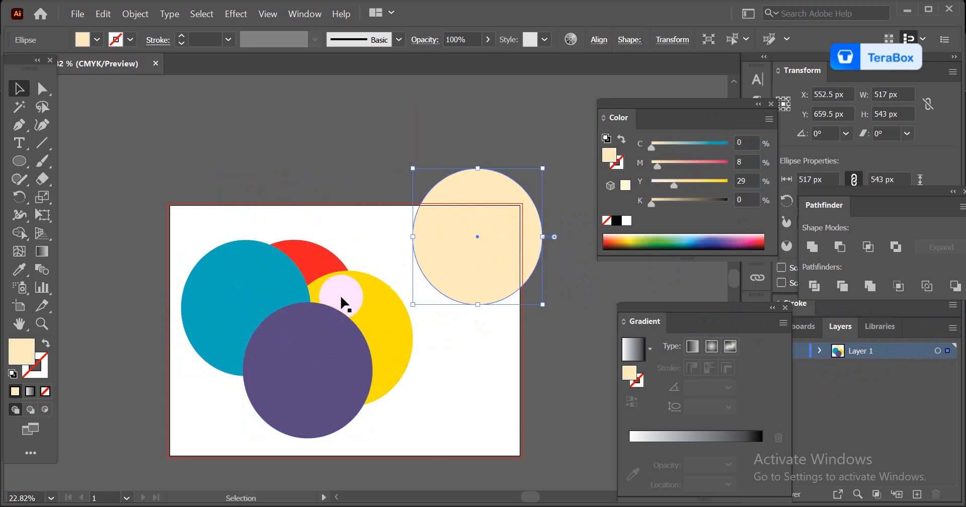
pyautogui.hotkey('ctrl', 'z')
pyautogui.click(388, 225)
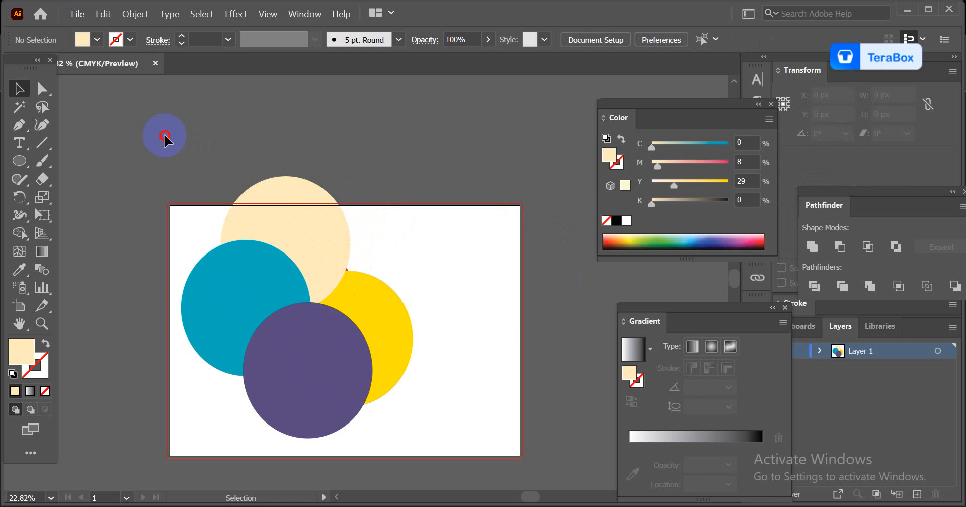
# Step: Select all the ellipses to inspect their overlapping outlines, and clear the selection
pyautogui.moveTo(164, 136); pyautogui.dragTo(373, 403)
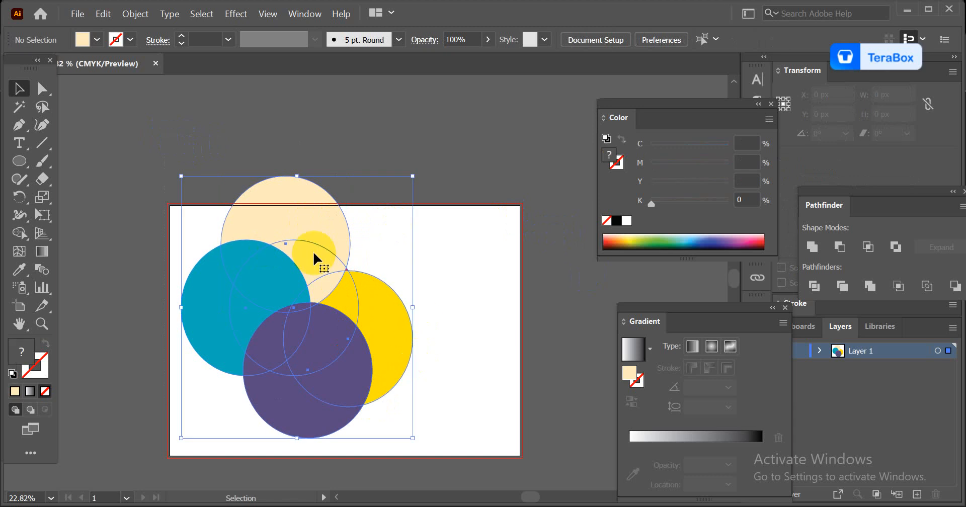
pyautogui.click(447, 270)
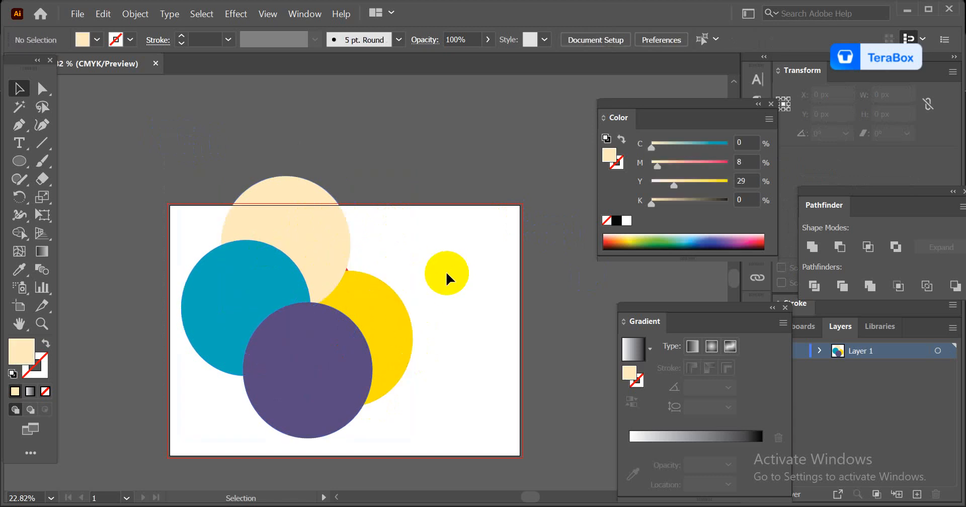
pyautogui.moveTo(442, 276); pyautogui.dragTo(193, 314)
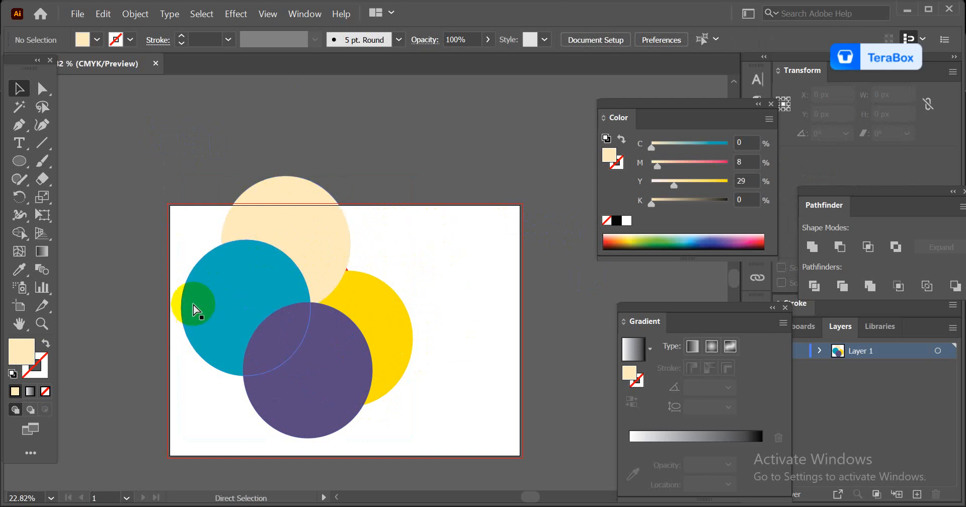
# Step: Select the hidden red ellipse in outline view and return to preview view
pyautogui.hotkey('ctrl', 'y')
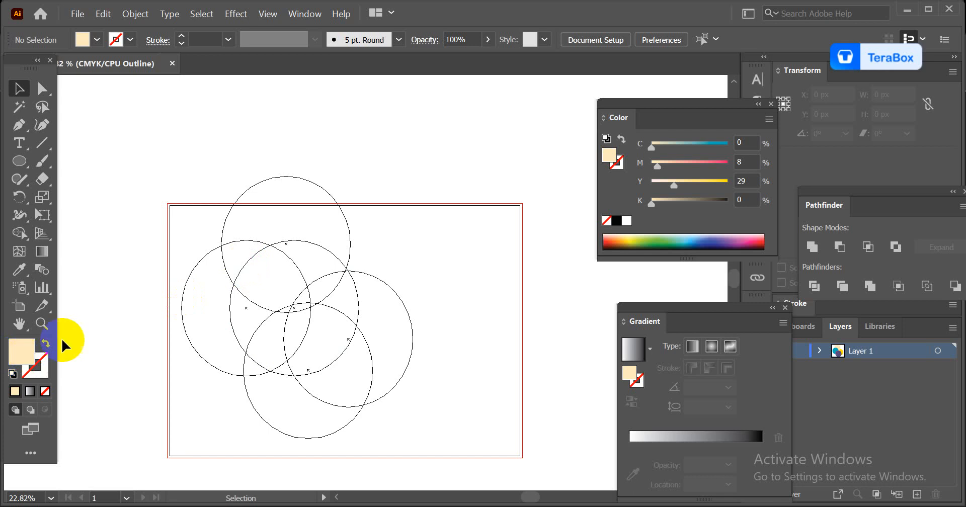
pyautogui.click(254, 258)
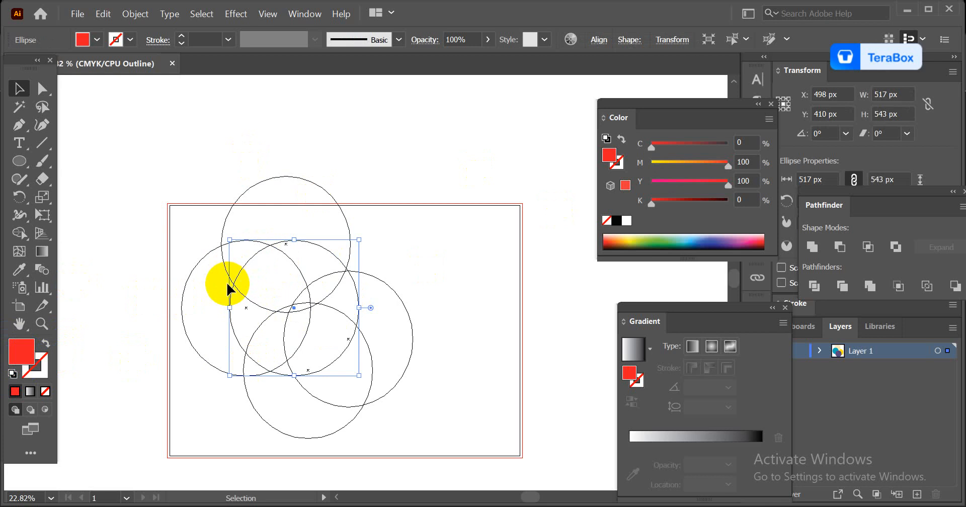
pyautogui.click(21, 348)
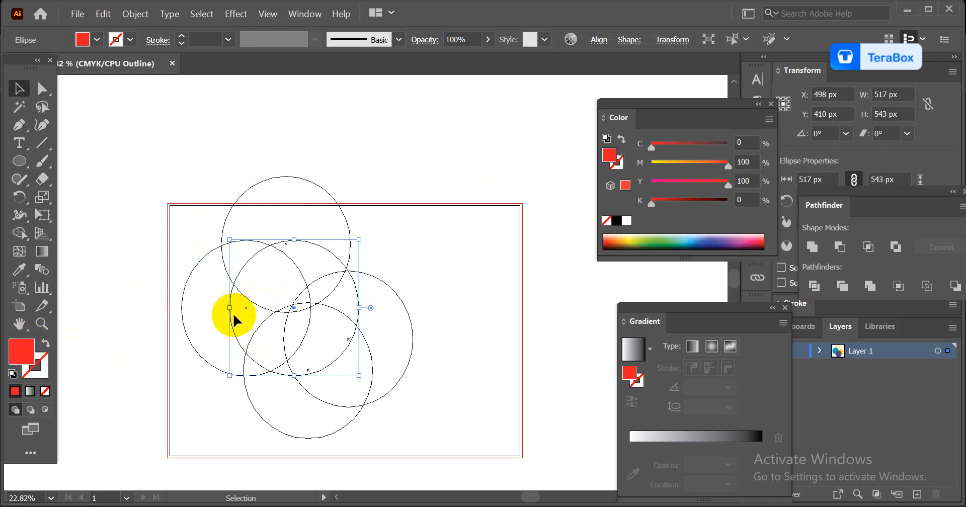
pyautogui.press('a')
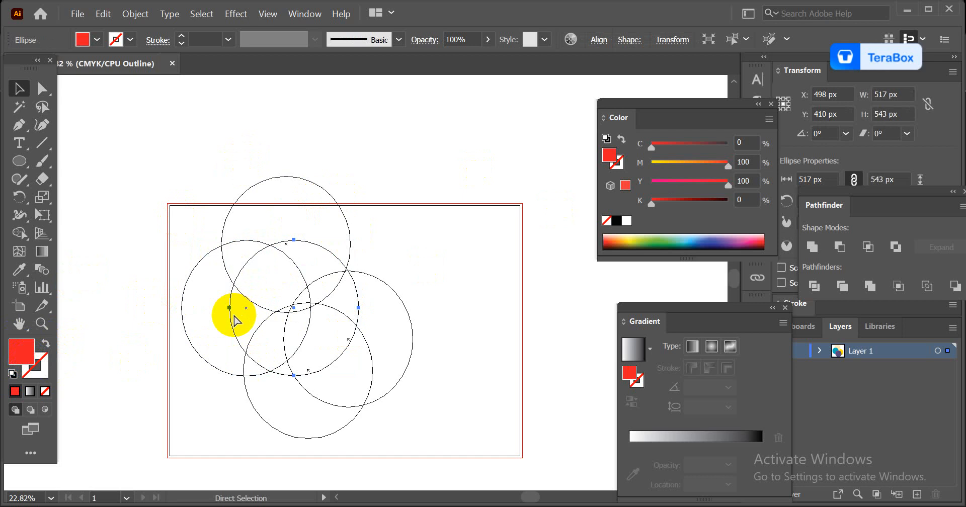
pyautogui.hotkey('ctrl', 'y')
pyautogui.press('v')
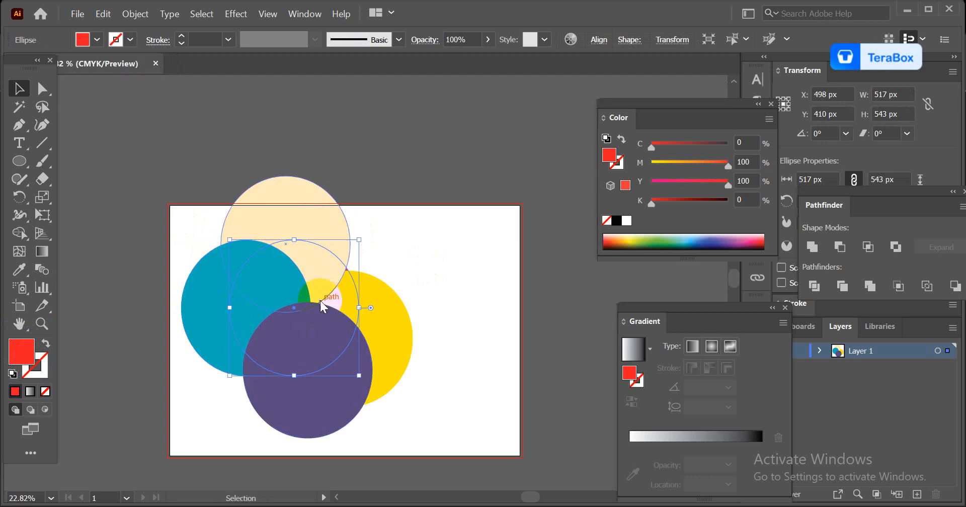
# Step: Bring the selected red ellipse forward one level in the stacking order
pyautogui.rightClick(320, 301)
pyautogui.moveTo(378, 427)
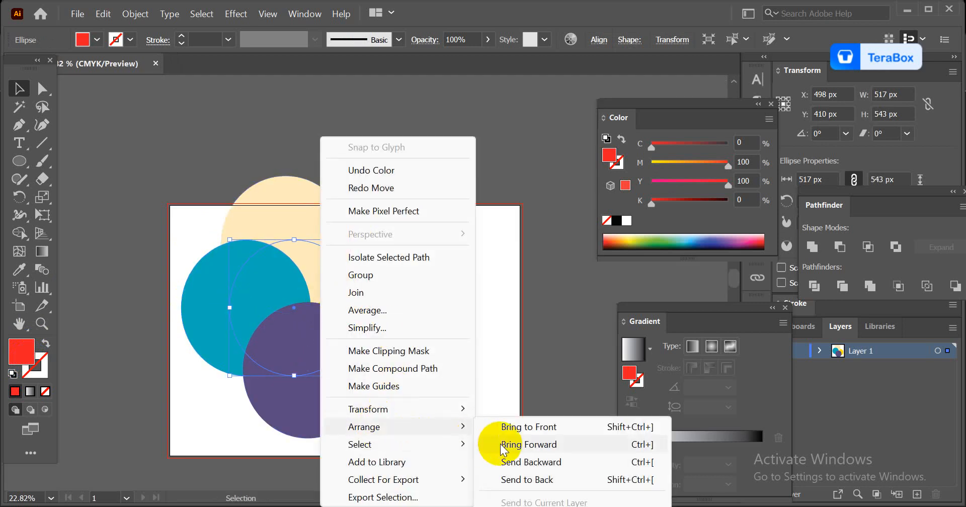
pyautogui.click(518, 445)
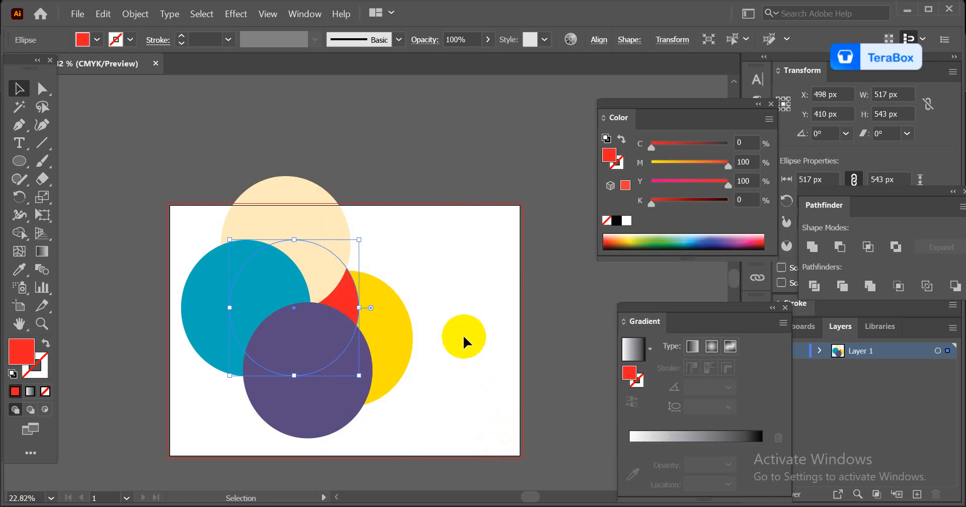
# Step: Bring the red ellipse to the front of the stack, and send it to the back
pyautogui.rightClick(327, 299)
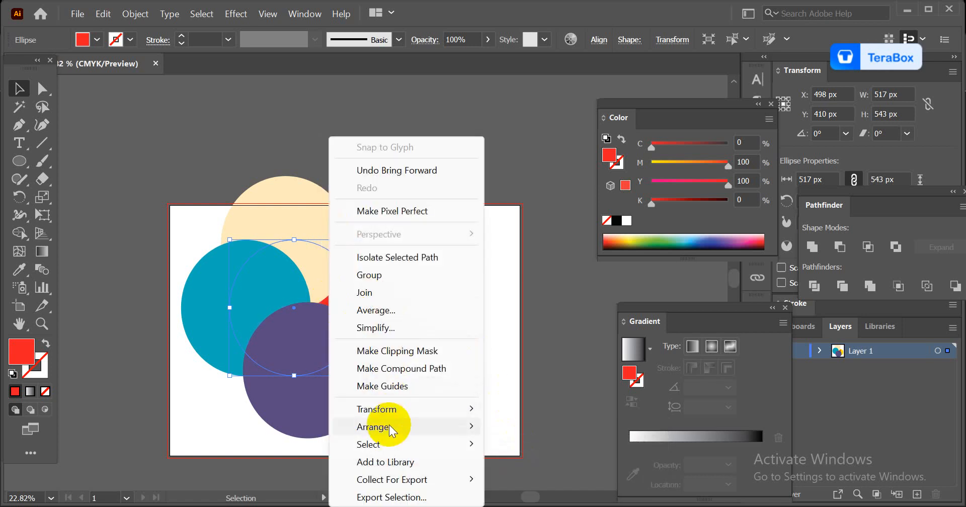
pyautogui.moveTo(385, 429)
pyautogui.click(512, 427)
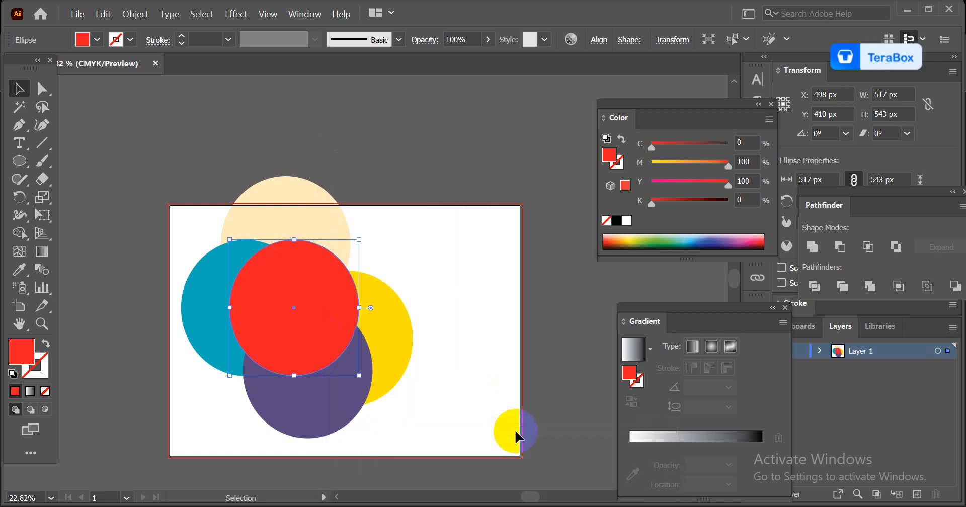
pyautogui.hotkey('ctrl', 'shift', '[')
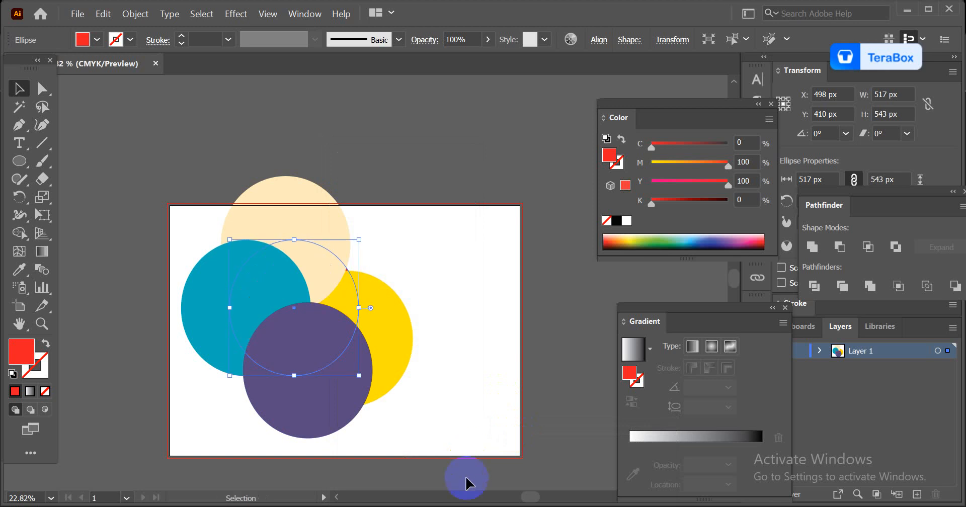
# Step: Bring the red ellipse forward one level at a time until it is in front of all the others
pyautogui.press('a')
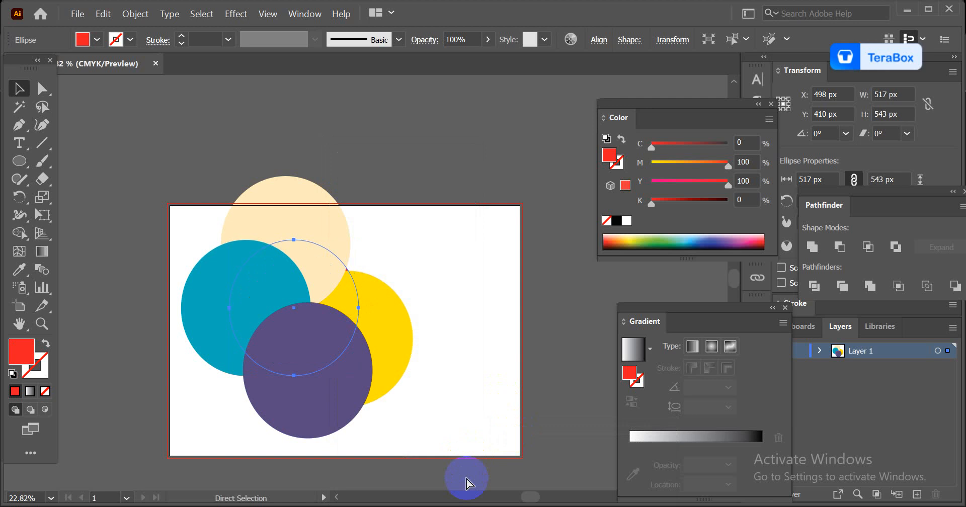
pyautogui.hotkey('ctrl', ']')
pyautogui.hotkey('ctrl', ']')
pyautogui.hotkey('ctrl', ']')
pyautogui.hotkey('ctrl', ']')
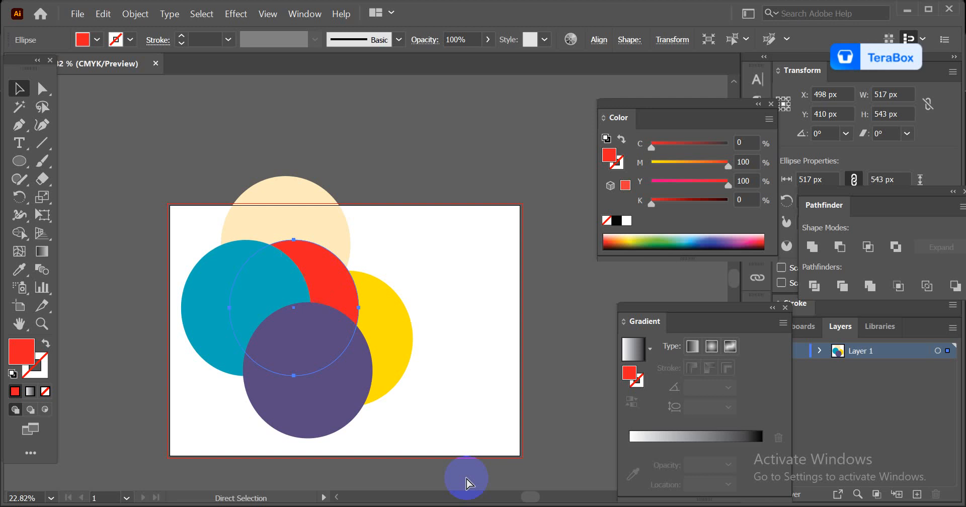
pyautogui.press('v')
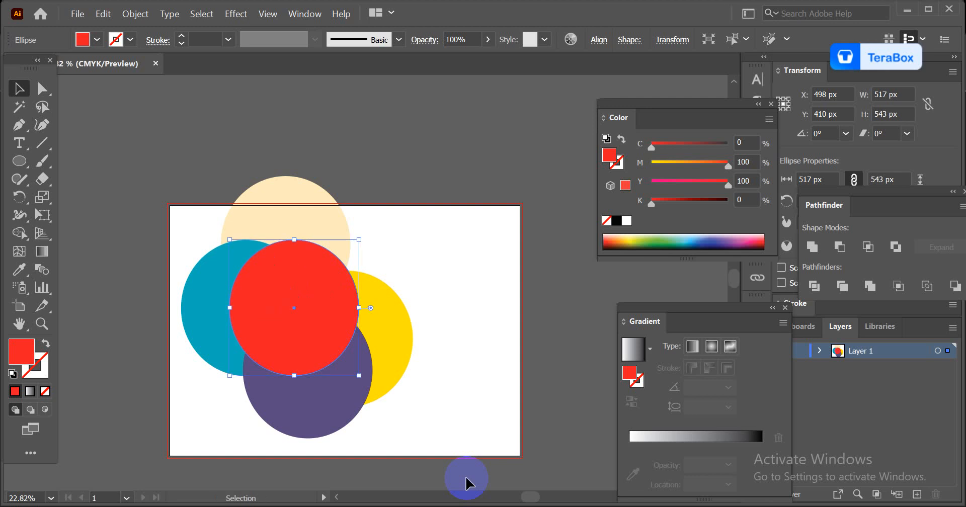
# Step: Send the red ellipse backward one level at a time until it is behind all the others
pyautogui.press('a')
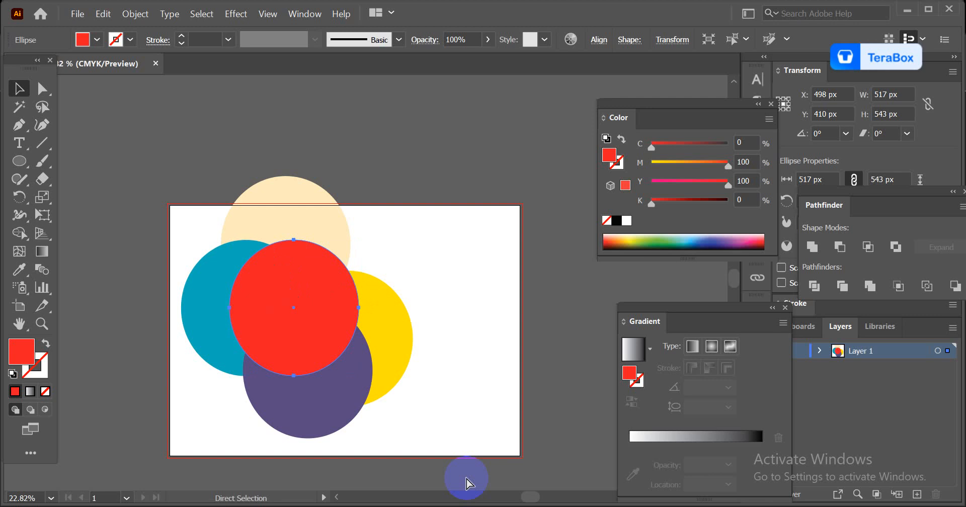
pyautogui.hotkey('ctrl', '[')
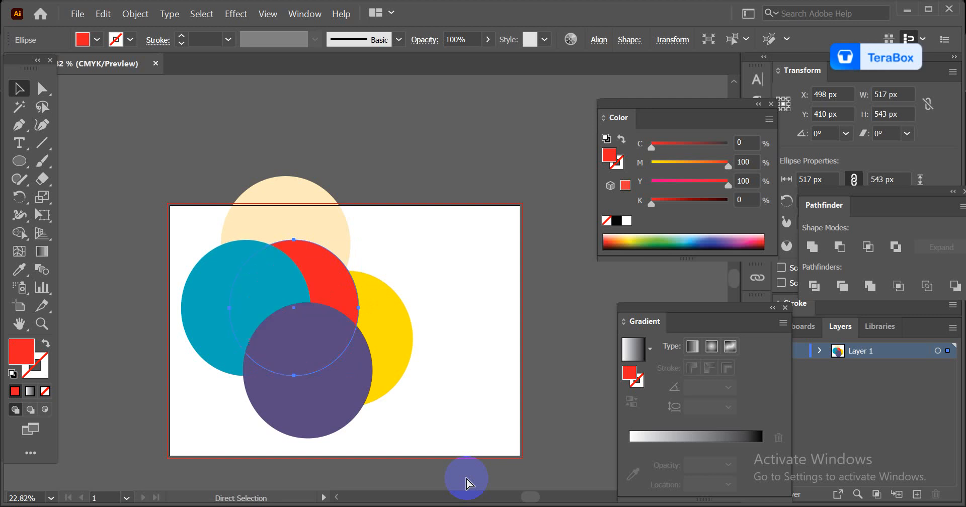
pyautogui.hotkey('ctrl', '[')
pyautogui.hotkey('ctrl', '[')
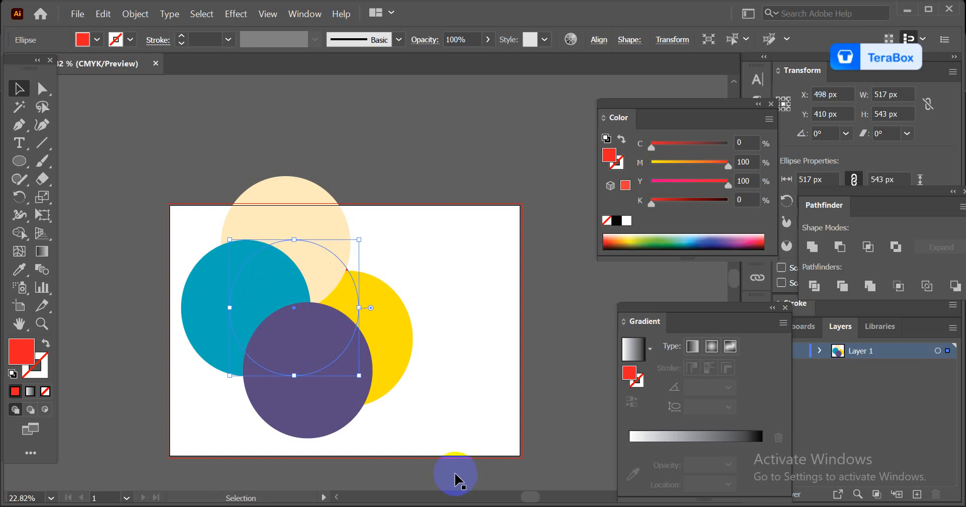
# Step: Add a left square bracket as text beside the ellipses, enlarge it to about 124 by 474 px and move it down
pyautogui.moveTo(22, 147); pyautogui.dragTo(61, 143)
pyautogui.click(472, 258)
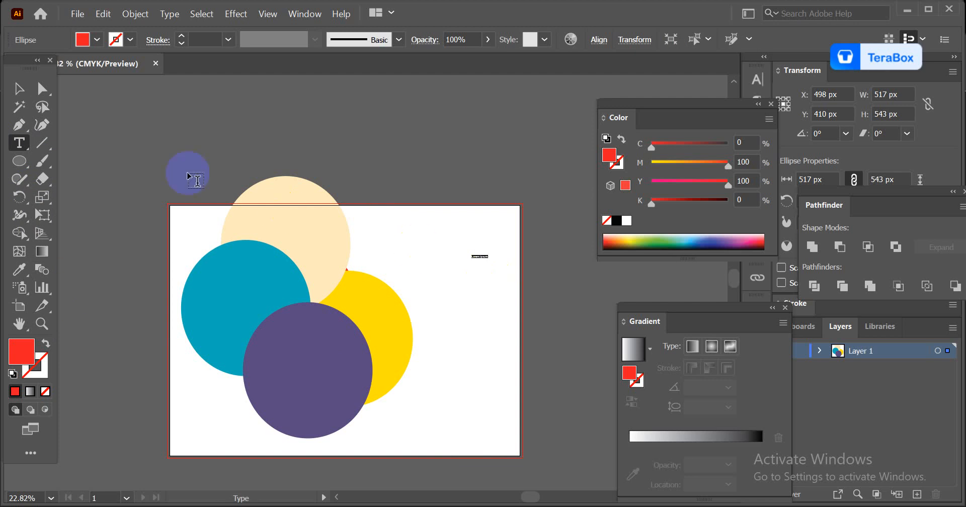
pyautogui.click(27, 95)
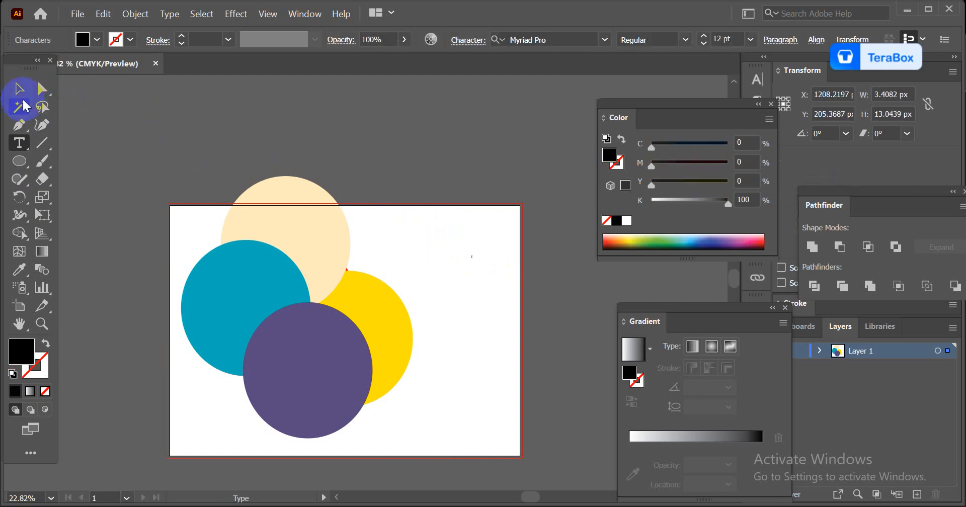
pyautogui.click(20, 95)
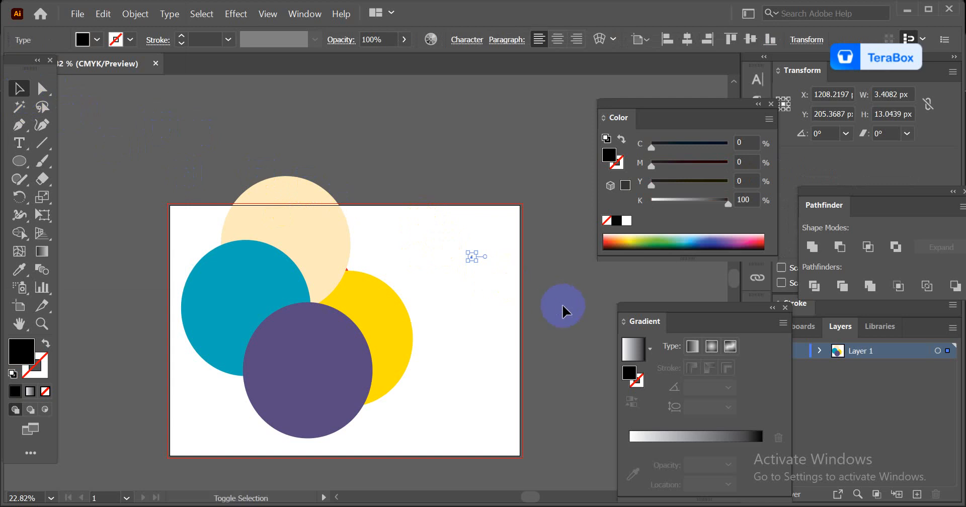
pyautogui.moveTo(474, 261); pyautogui.dragTo(620, 402)
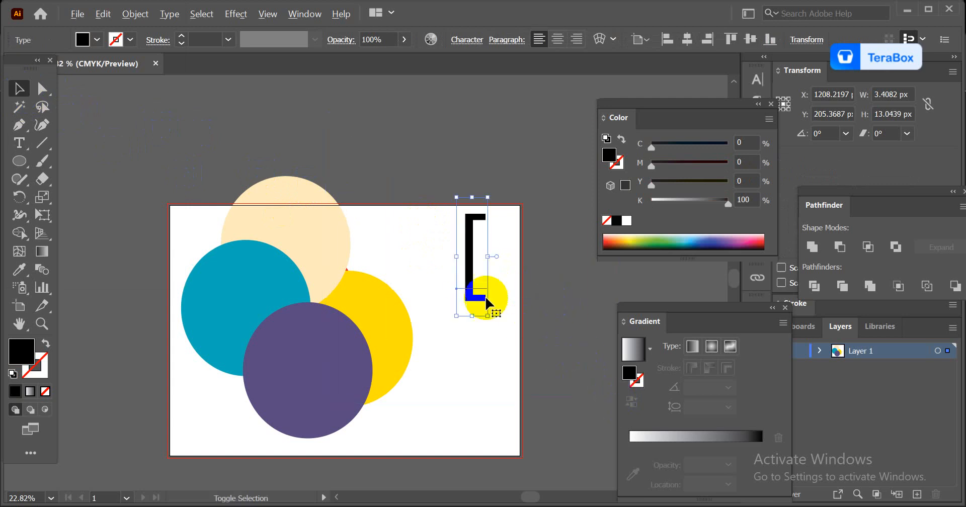
pyautogui.moveTo(466, 275); pyautogui.dragTo(466, 313)
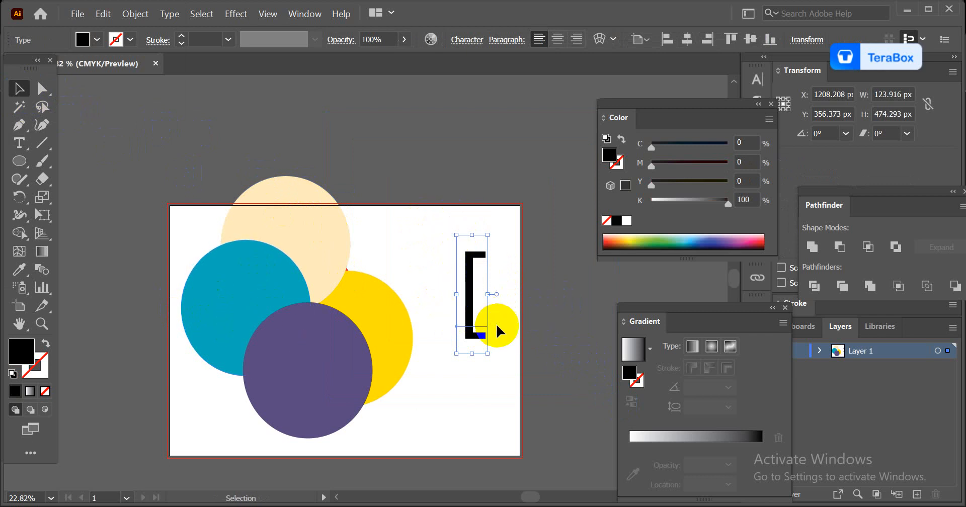
# Step: Delete the bracket text and all the ellipses to clear the artboard
pyautogui.press('Delete')
pyautogui.moveTo(178, 205); pyautogui.dragTo(402, 416)
pyautogui.press('Delete')
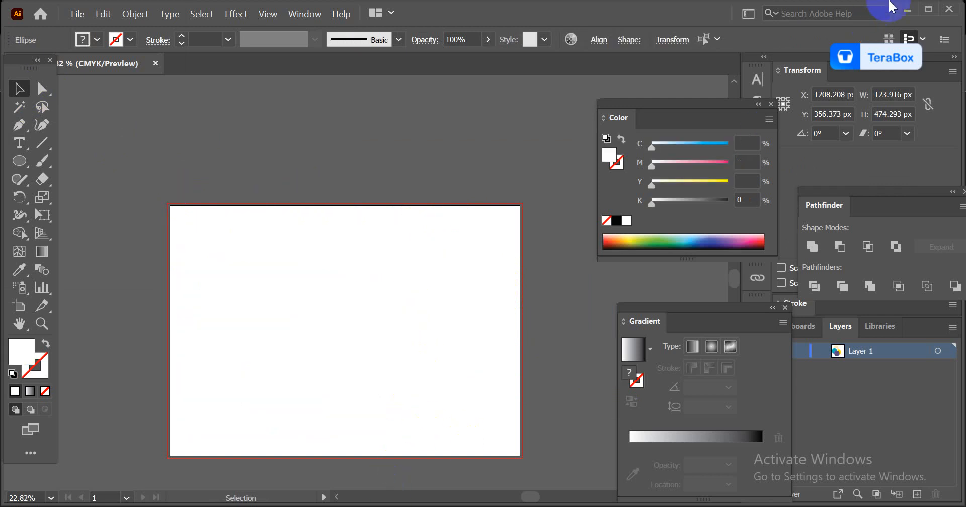
# Step: Clear the open application, browser and folder windows off the desktop, and open This PC in File Explorer
pyautogui.click(906, 10)
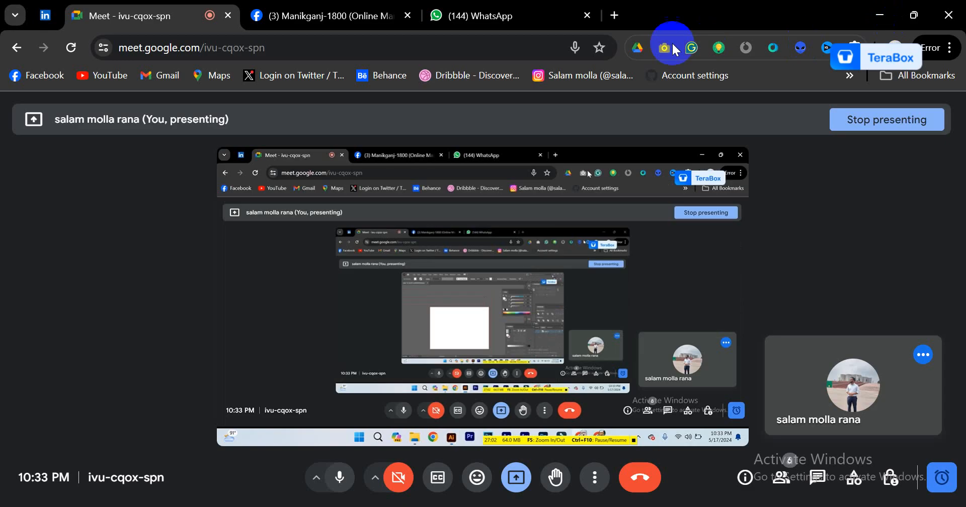
pyautogui.click(886, 19)
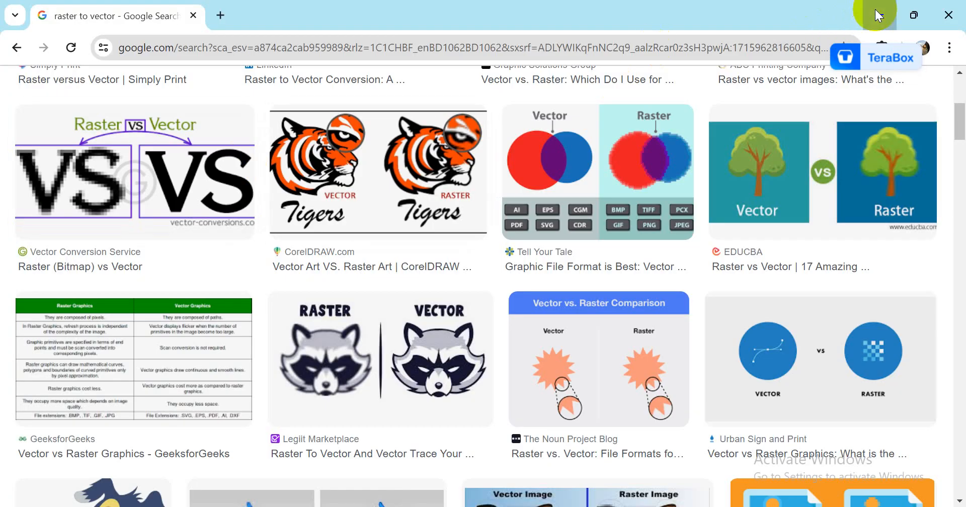
pyautogui.click(876, 13)
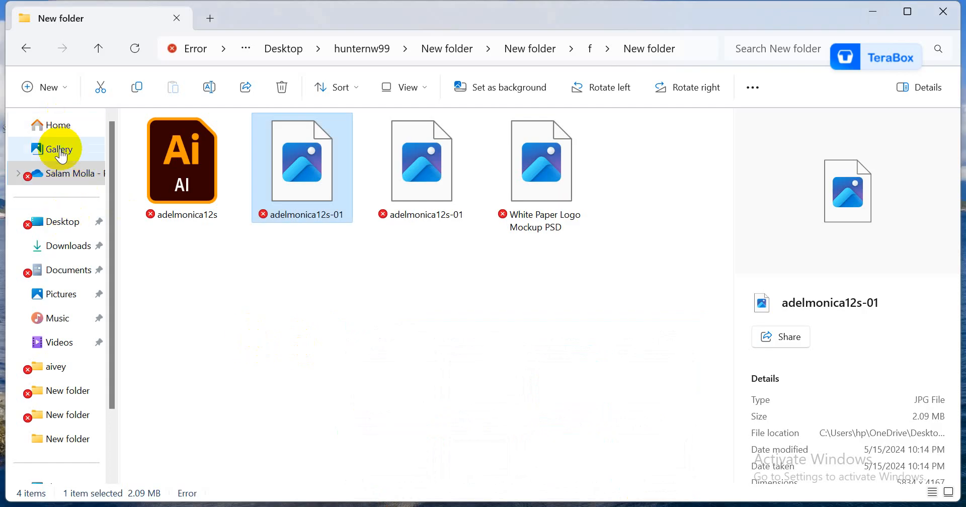
pyautogui.click(939, 12)
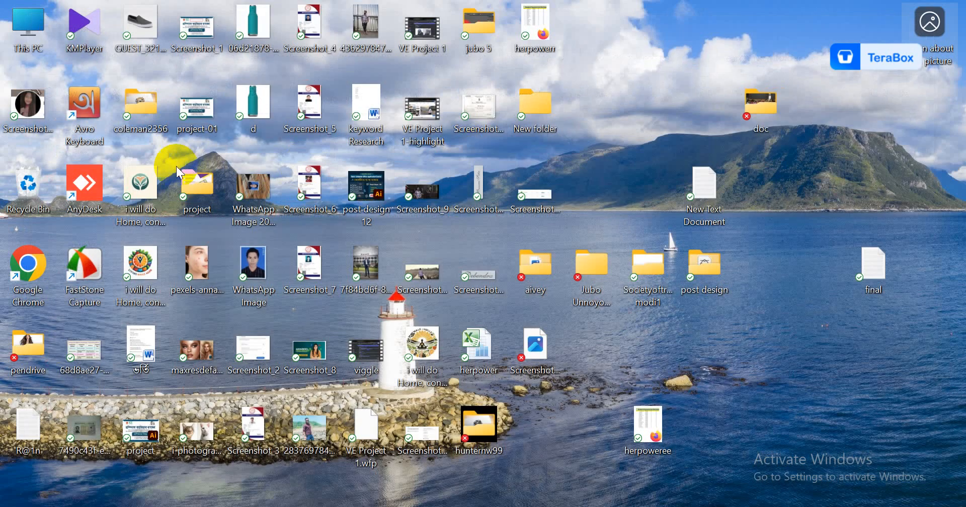
pyautogui.click(38, 40)
pyautogui.doubleClick(38, 40)
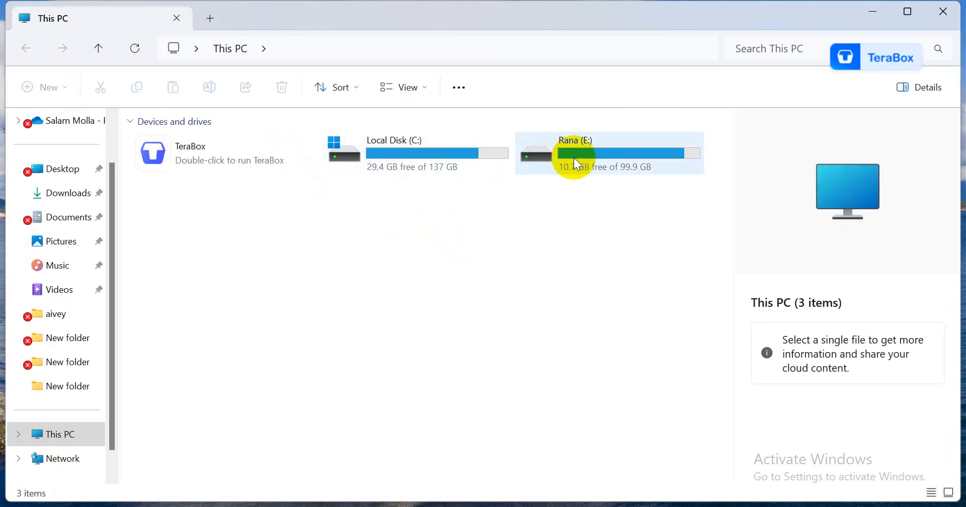
# Step: Open the New folder with the camera logo images inside the pic folder on the E: drive
pyautogui.doubleClick(606, 153)
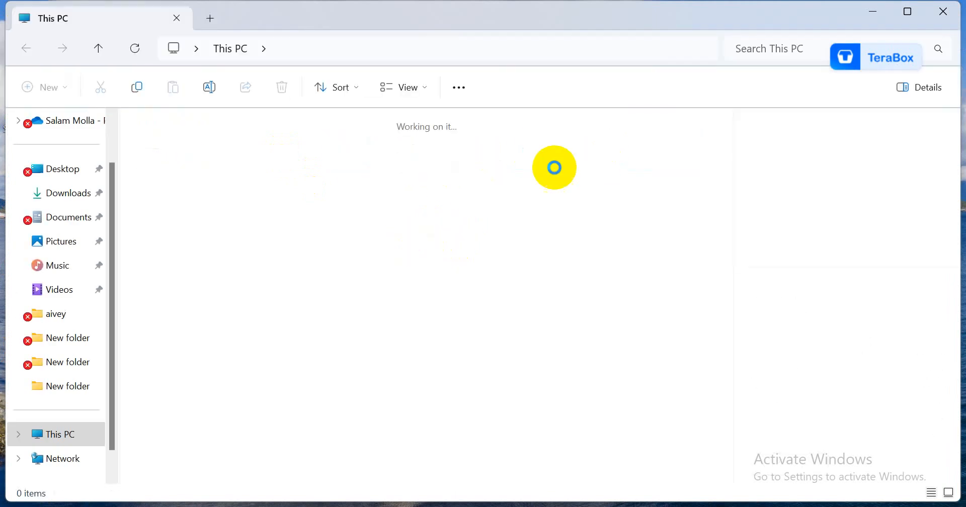
pyautogui.doubleClick(398, 206)
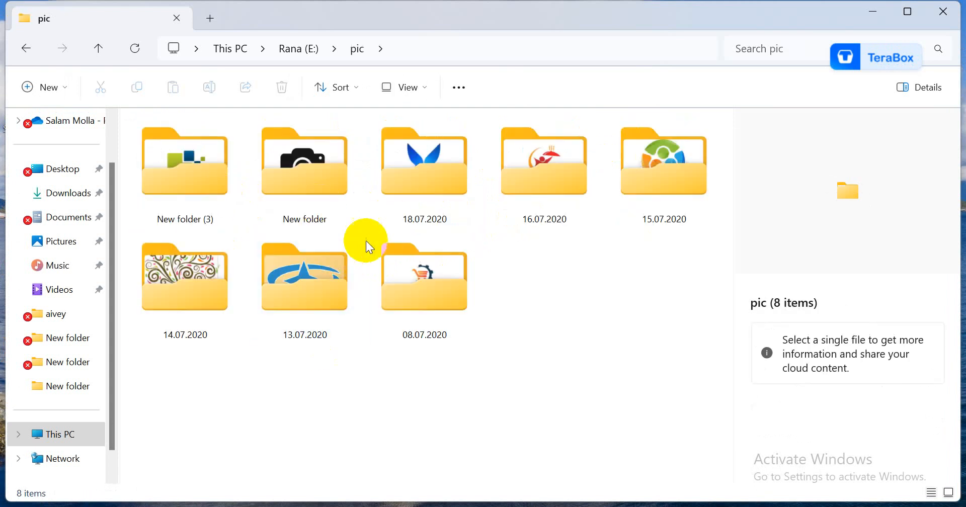
pyautogui.click(317, 160)
pyautogui.doubleClick(314, 155)
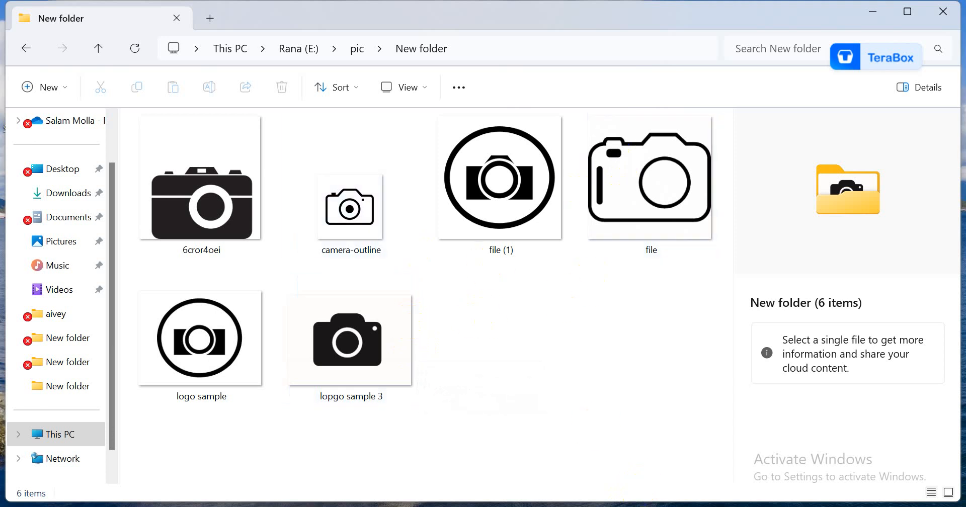
# Step: Switch to Illustrator, place adelmonica12s-01 as a linked image, and move it to align with the artboard's sides
pyautogui.click(406, 506)
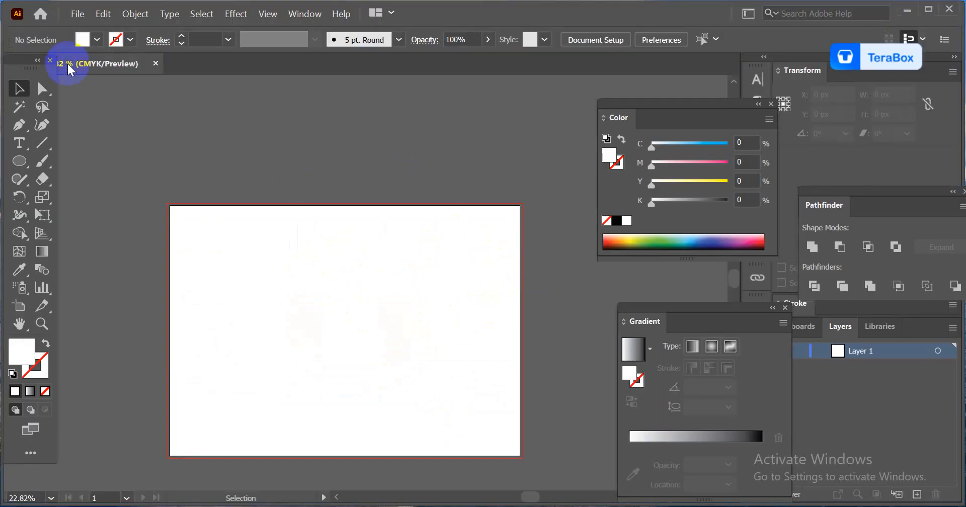
pyautogui.click(71, 13)
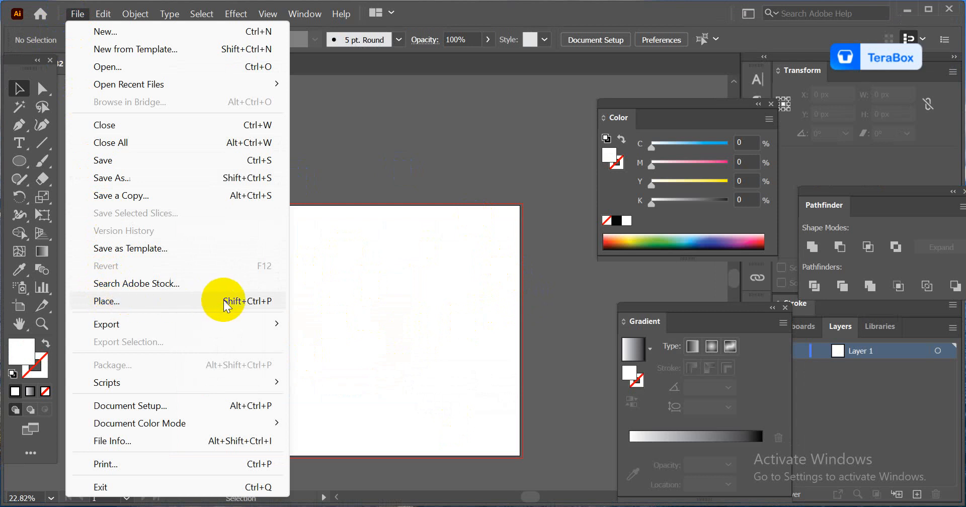
pyautogui.click(122, 302)
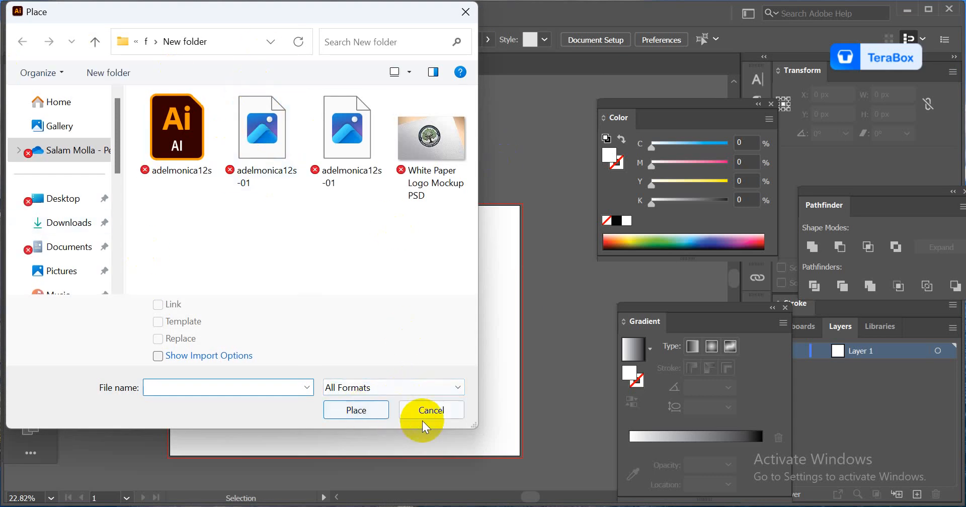
pyautogui.click(257, 150)
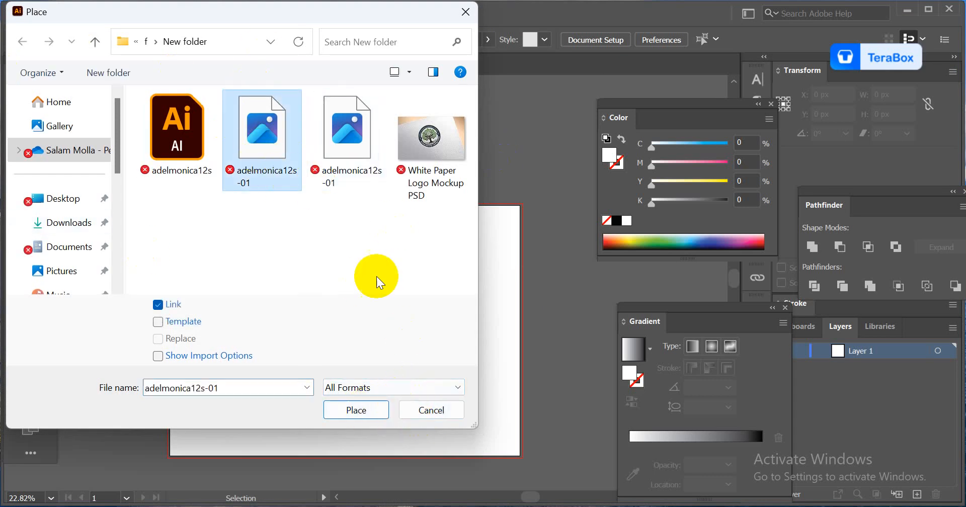
pyautogui.click(364, 406)
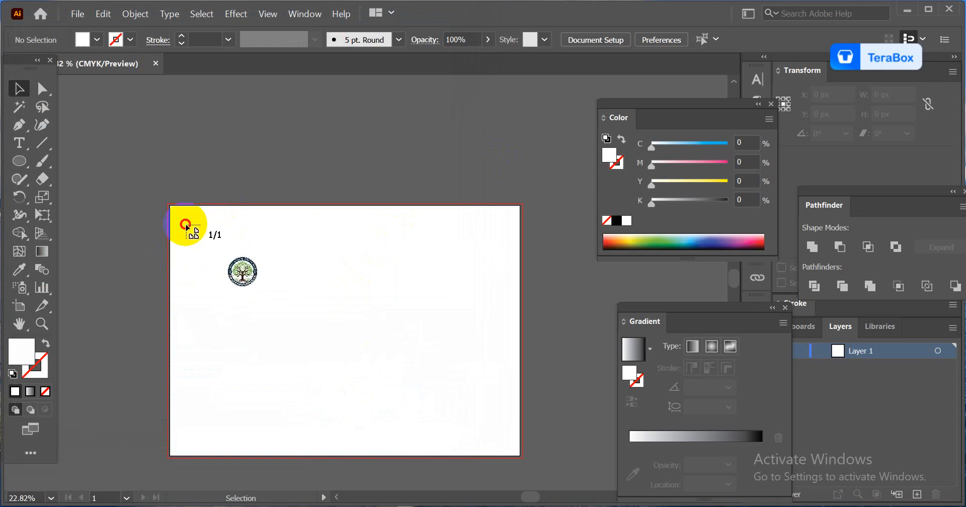
pyautogui.click(185, 225)
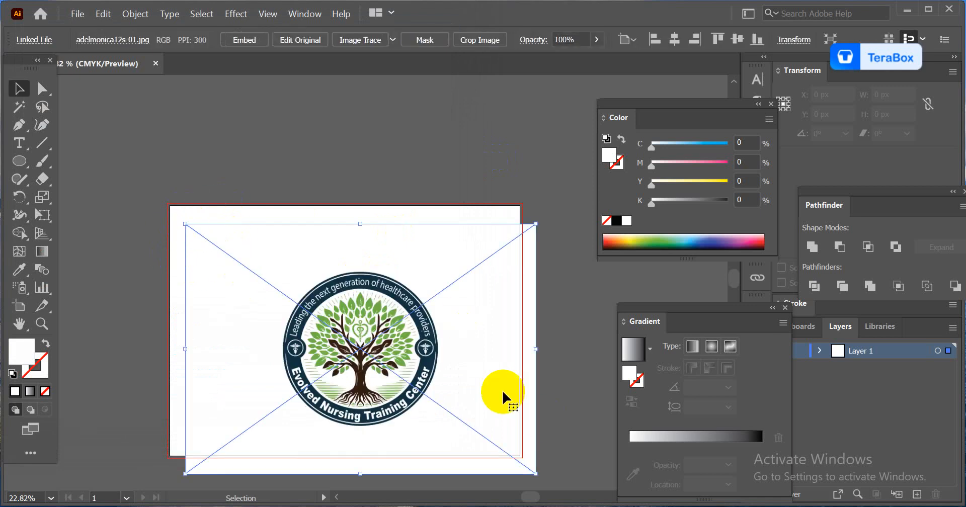
pyautogui.moveTo(443, 378); pyautogui.dragTo(427, 366)
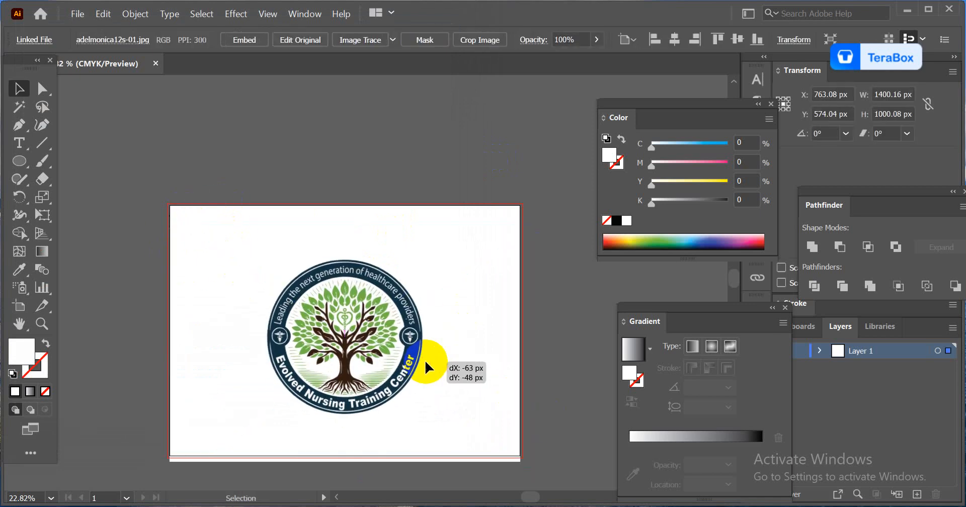
# Step: Bring the logo sample image from the file folder into the document and drop it above the artboard
pyautogui.click(905, 11)
pyautogui.moveTo(194, 336); pyautogui.dragTo(333, 131)
pyautogui.scroll(2, 392, 229)
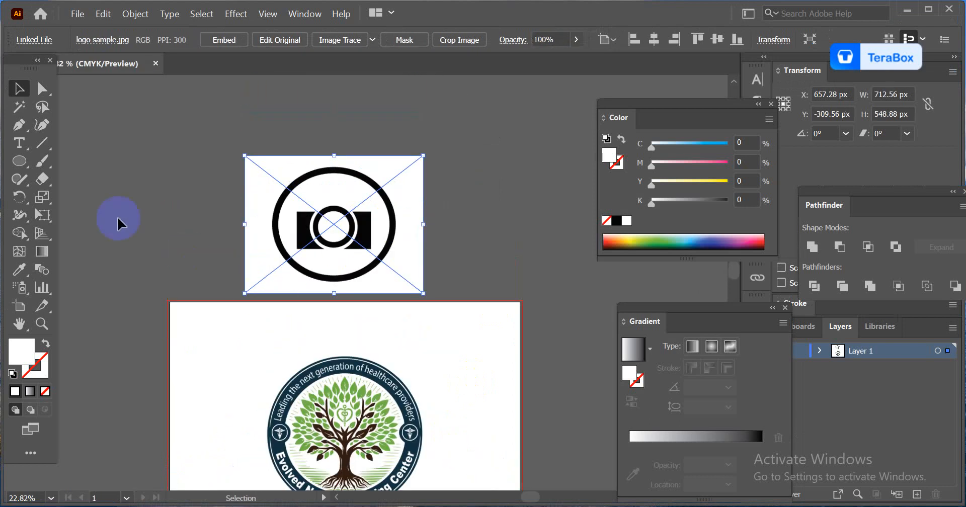
# Step: Select both linked images to inspect their frames, and check the camera logo in Outline view before returning to Preview
pyautogui.keyDown('shift'); pyautogui.click(365, 359); pyautogui.keyUp('shift')
pyautogui.scroll(-1, 451, 209)
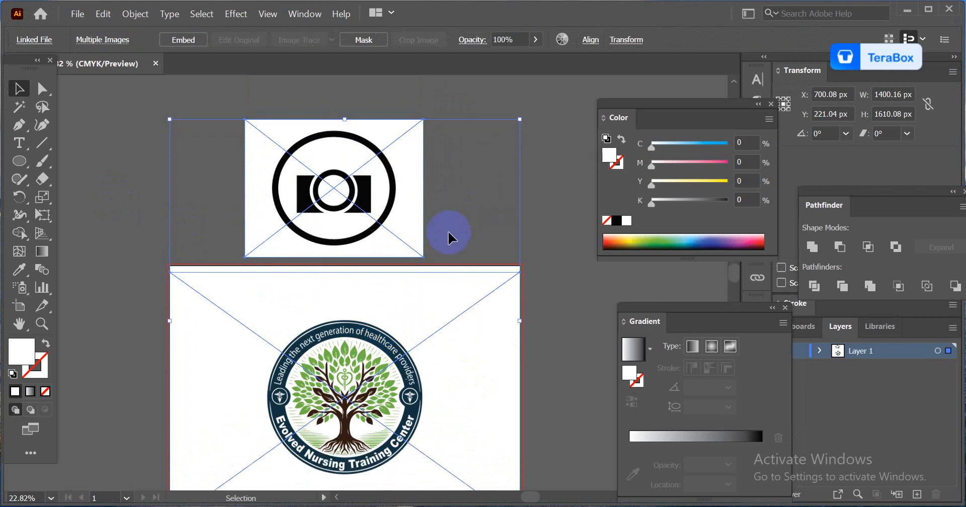
pyautogui.scroll(-1, 212, 282)
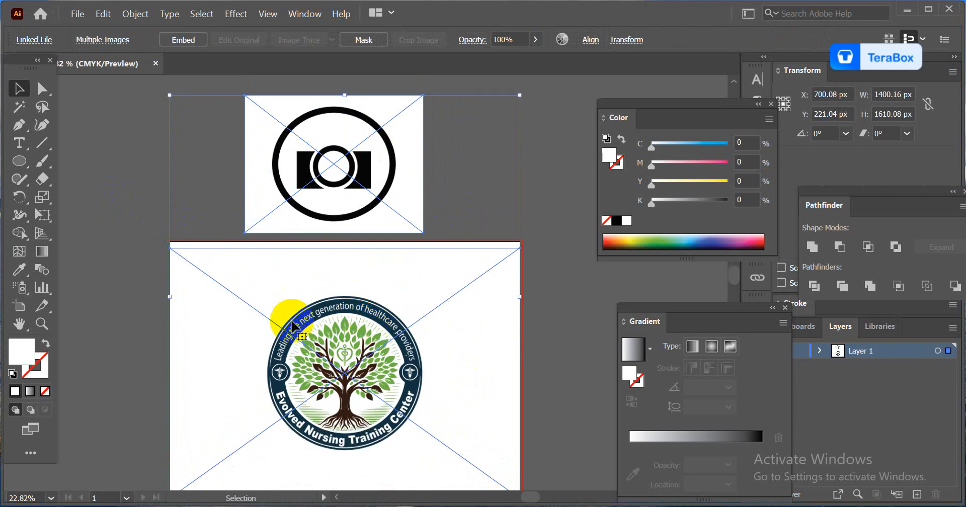
pyautogui.scroll(-1, 503, 437)
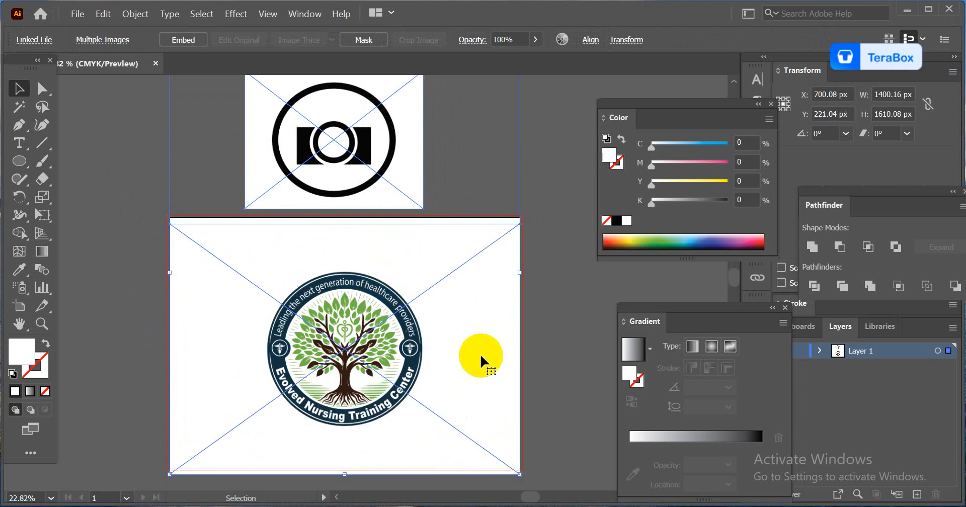
pyautogui.scroll(1, 505, 262)
pyautogui.click(509, 208)
pyautogui.click(381, 189)
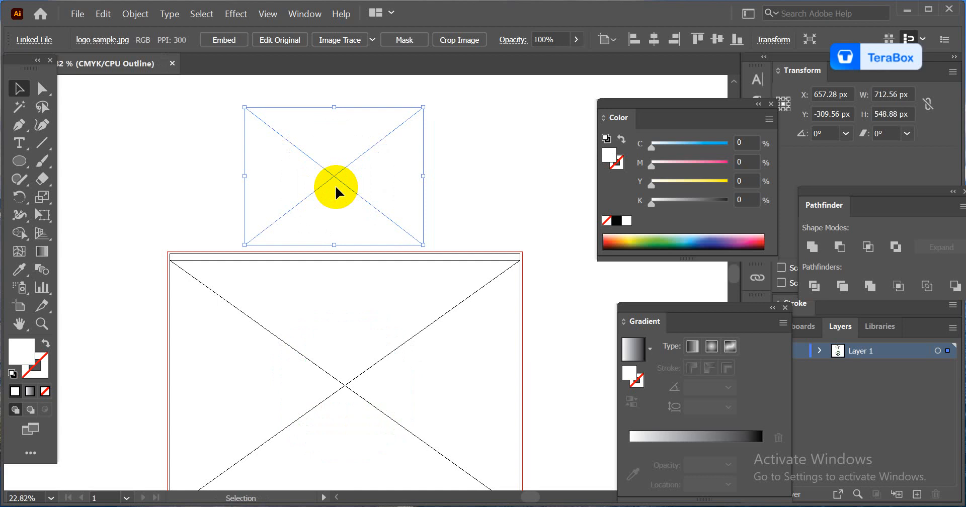
pyautogui.press('a')
pyautogui.hotkey('ctrl', 'y')
pyautogui.press('v')
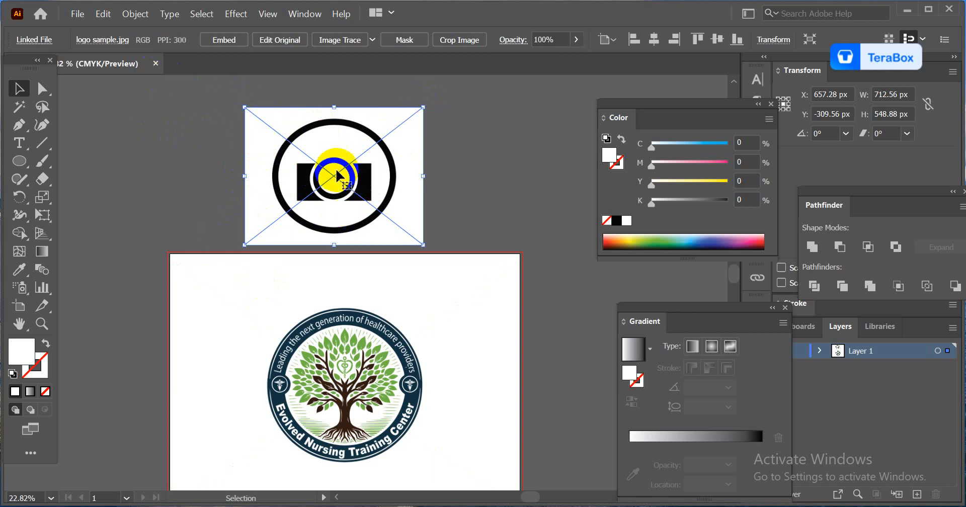
# Step: Embed the camera logo and the tree logo images in the document, and delete the tree logo
pyautogui.click(226, 40)
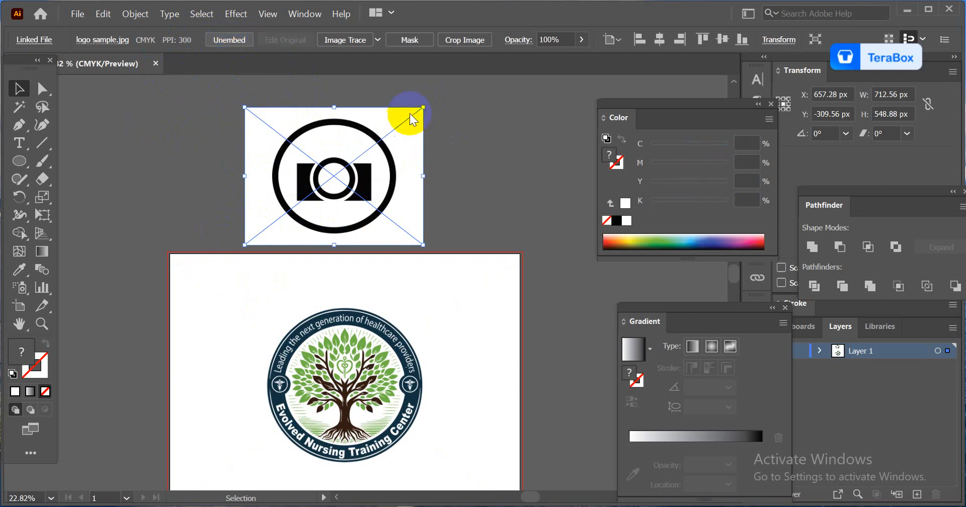
pyautogui.click(399, 422)
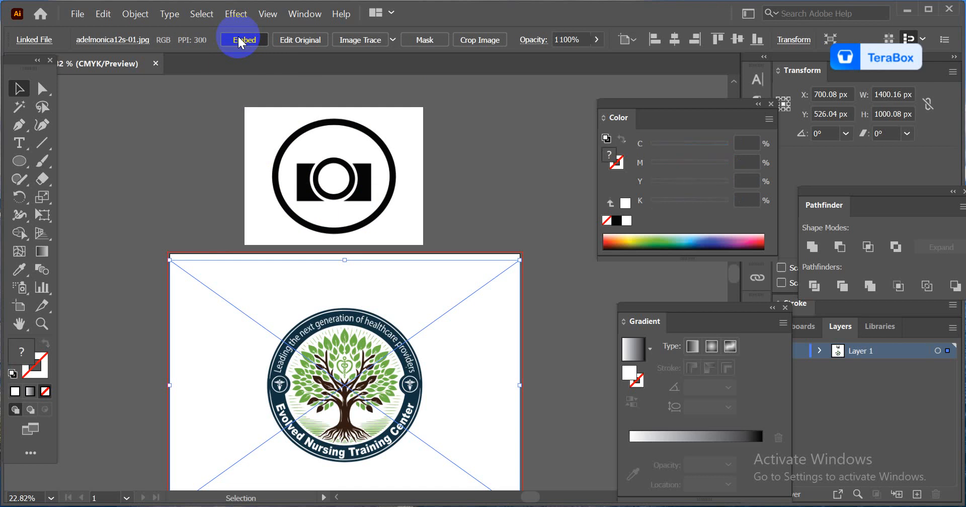
pyautogui.click(238, 40)
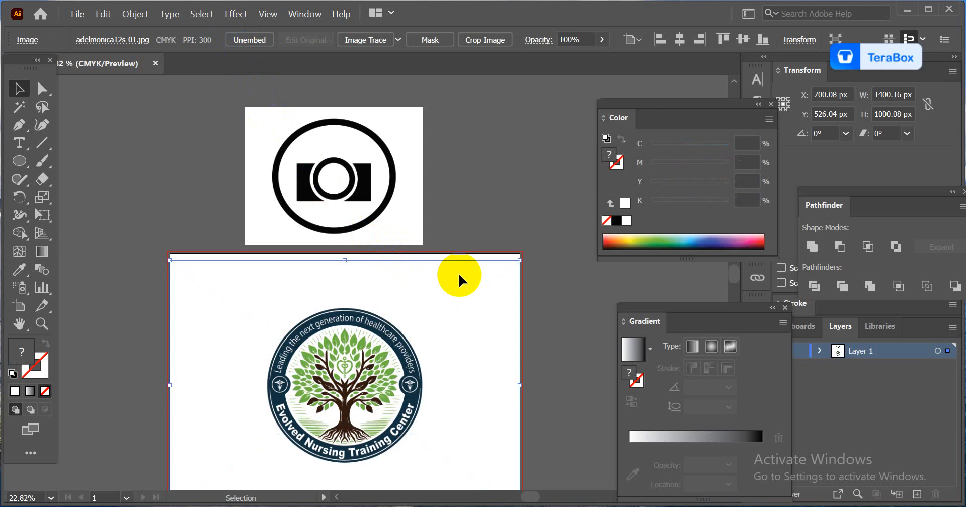
pyautogui.moveTo(328, 386); pyautogui.dragTo(215, 355)
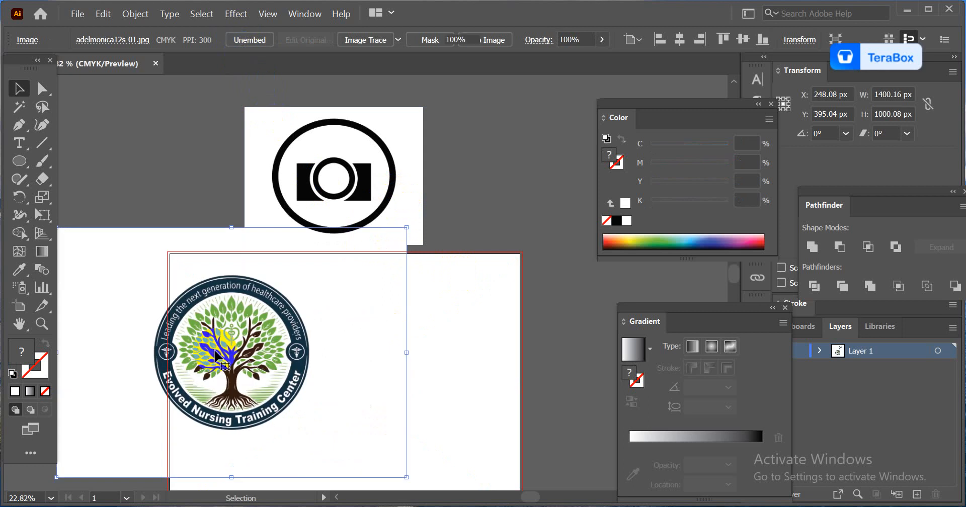
pyautogui.press('Delete')
pyautogui.moveTo(339, 181); pyautogui.dragTo(300, 292)
pyautogui.scroll(2, 295, 358)
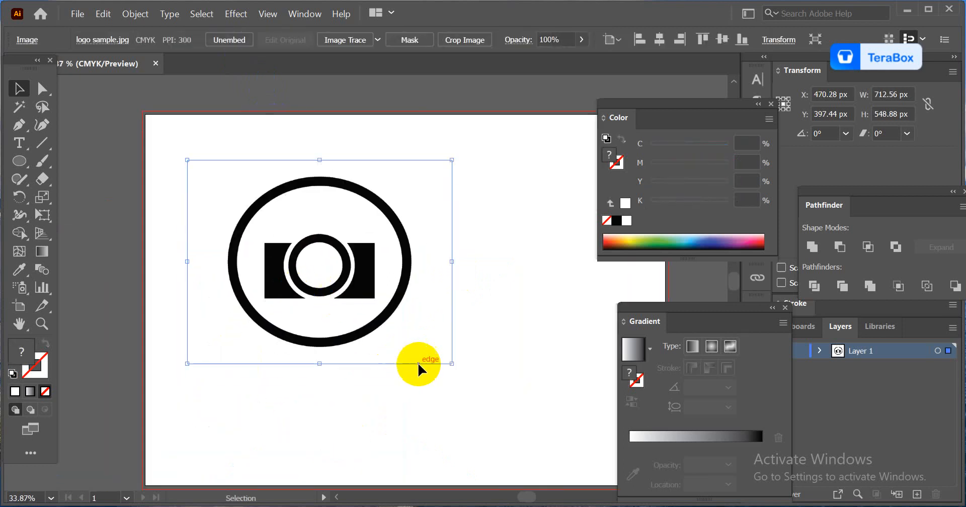
pyautogui.moveTo(452, 364); pyautogui.dragTo(405, 206)
pyautogui.moveTo(295, 205); pyautogui.dragTo(299, 317)
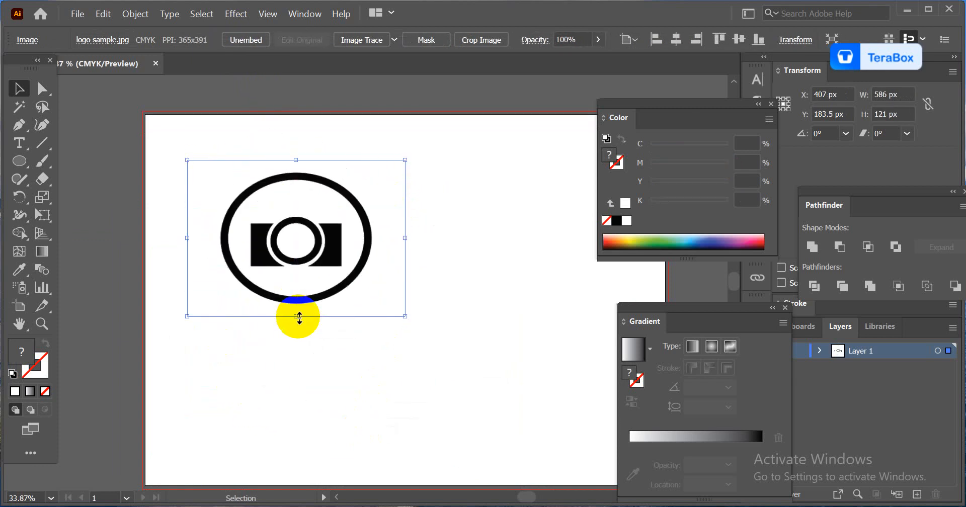
pyautogui.hotkey('ctrl', 'z')
pyautogui.hotkey('ctrl', 'z')
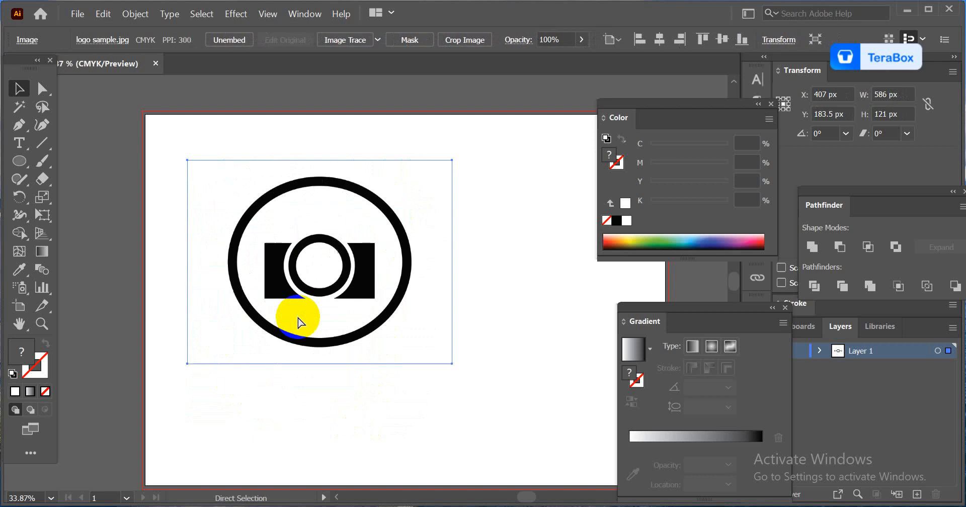
pyautogui.hotkey('ctrl', 'z')
pyautogui.scroll(1, 356, 336)
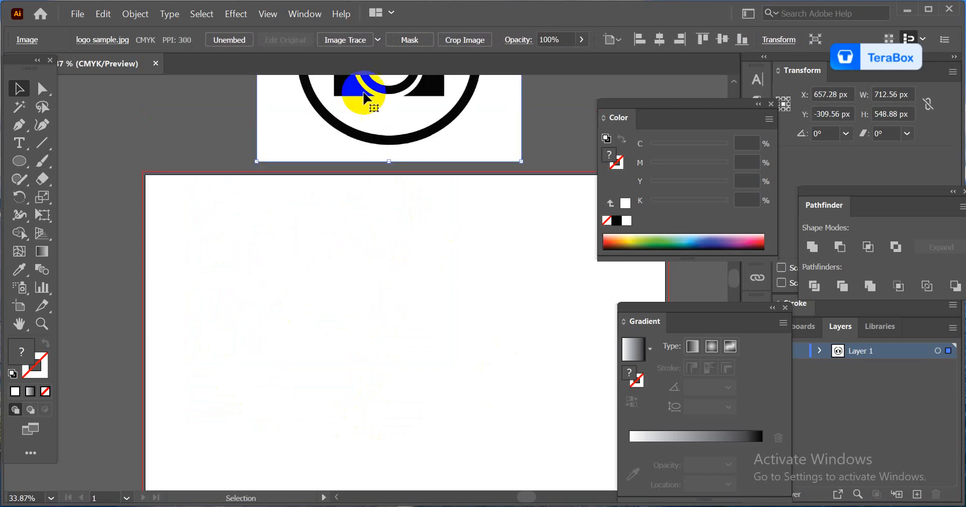
# Step: Move the camera logo from above the artboard onto the empty artboard
pyautogui.moveTo(364, 84); pyautogui.dragTo(307, 347)
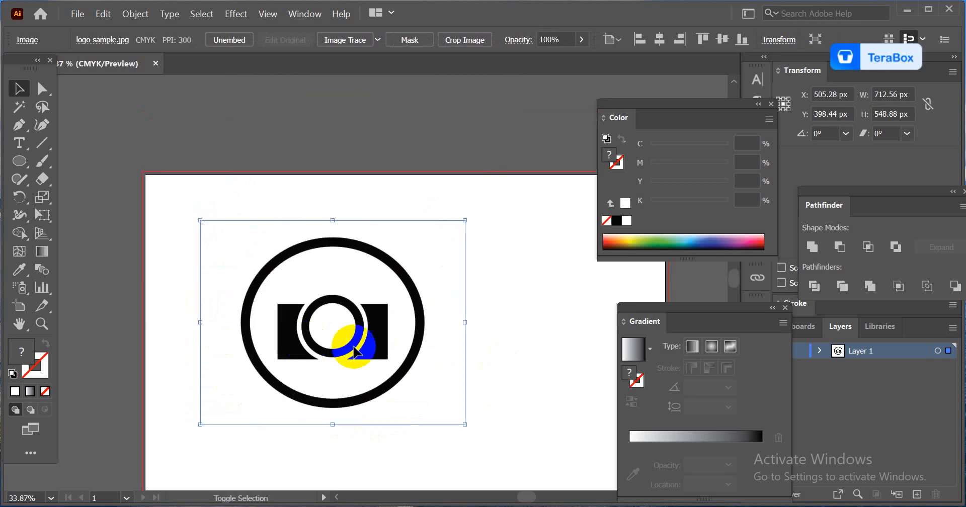
pyautogui.moveTo(178, 201); pyautogui.dragTo(305, 302)
# Step: Draw two trial ellipses one after the other outside the artboard, deleting each one
pyautogui.click(19, 161)
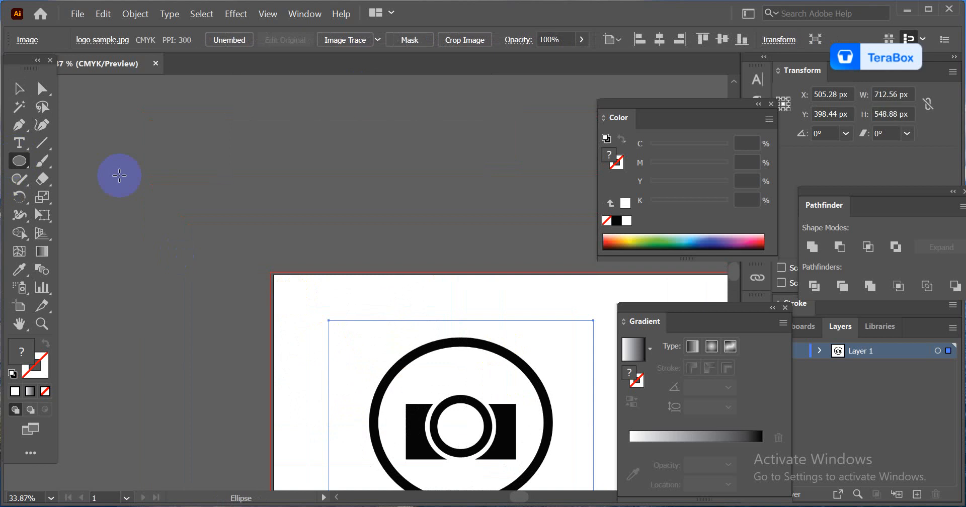
pyautogui.moveTo(278, 191)
pyautogui.mouseDown()
pyautogui.moveTo(345, 293)
pyautogui.moveTo(306, 257)
pyautogui.moveTo(380, 342)
pyautogui.moveTo(278, 237)
pyautogui.moveTo(377, 322)
pyautogui.moveTo(350, 291)
pyautogui.mouseUp()
pyautogui.press('Delete')
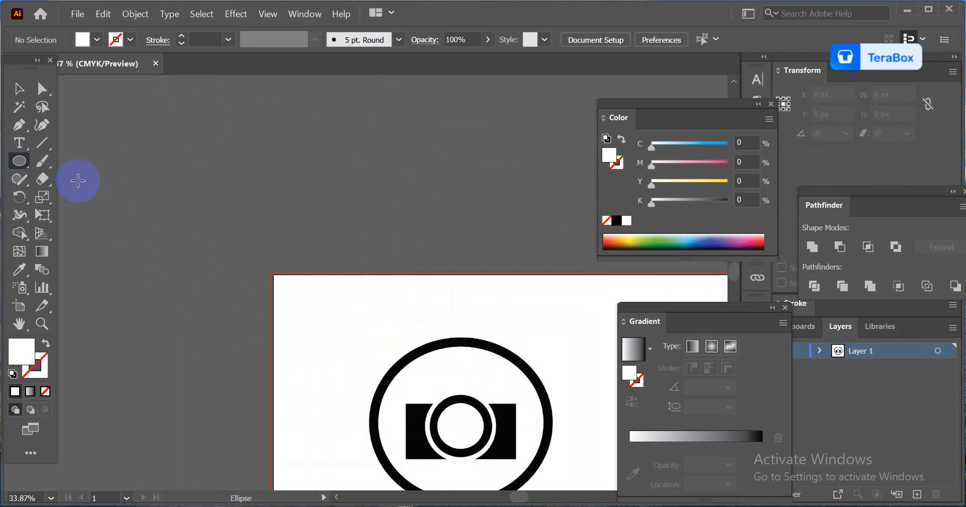
pyautogui.moveTo(191, 156); pyautogui.dragTo(237, 230)
pyautogui.press('Delete')
# Step: Resize the camera logo to about 903 by 696 px and keep it on the artboard
pyautogui.scroll(-3, 237, 239)
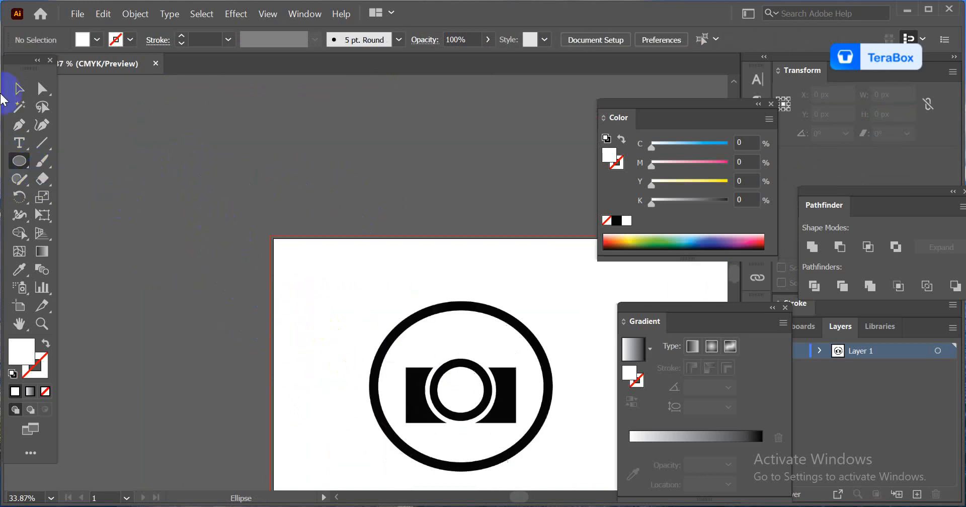
pyautogui.click(17, 85)
pyautogui.scroll(-5, 368, 267)
pyautogui.press('space')
pyautogui.moveTo(398, 357); pyautogui.dragTo(273, 317)
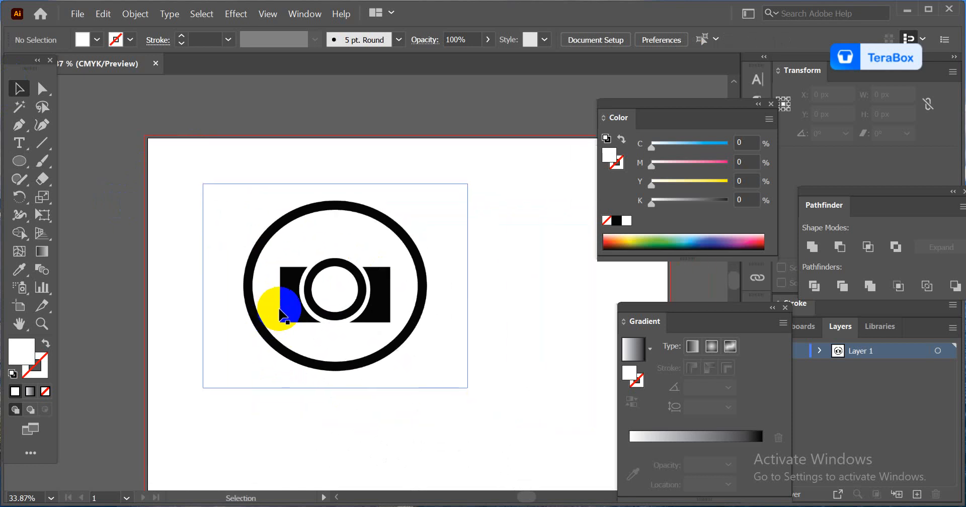
pyautogui.click(458, 384)
pyautogui.moveTo(464, 385); pyautogui.dragTo(375, 332)
pyautogui.moveTo(377, 236); pyautogui.dragTo(624, 501)
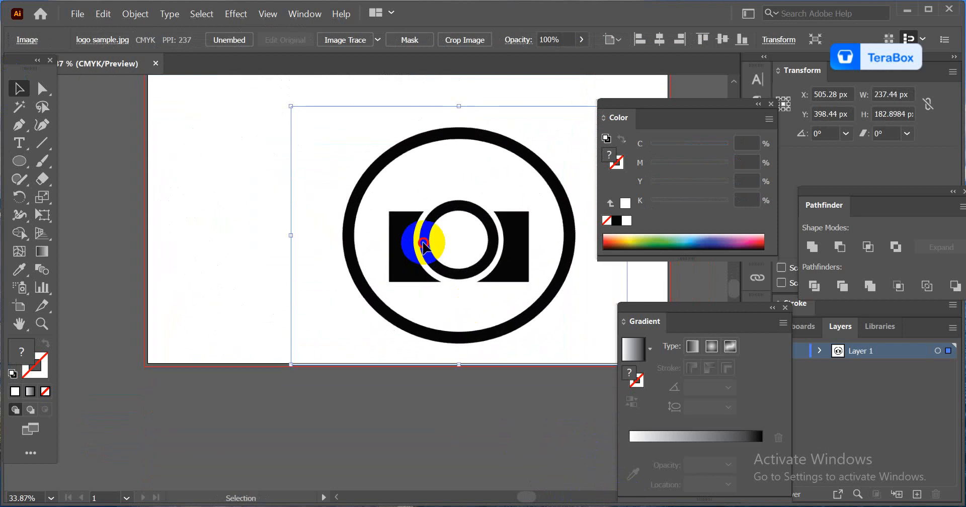
pyautogui.moveTo(424, 242); pyautogui.dragTo(302, 265)
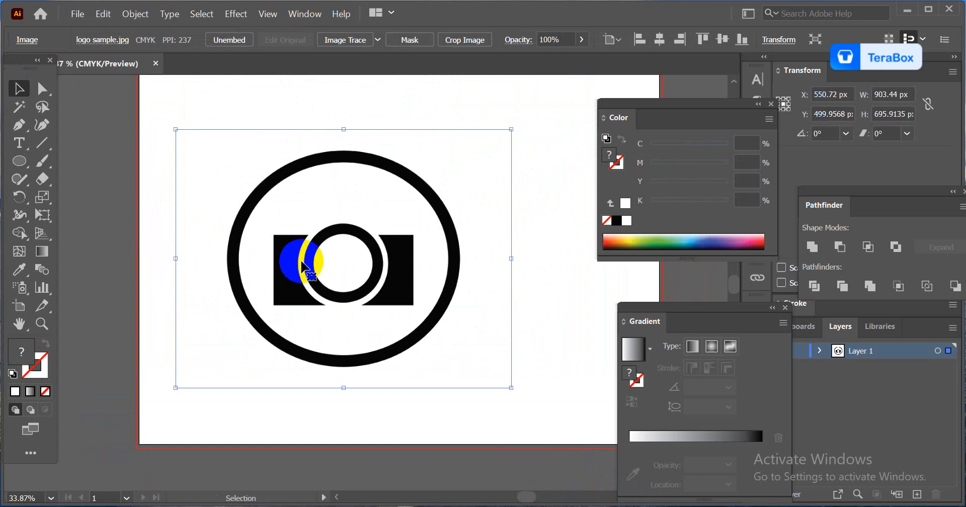
# Step: Lock the camera logo, test selecting it and unlock it, and hide the logo and show it again
pyautogui.hotkey('ctrl', '2')
pyautogui.moveTo(223, 185); pyautogui.dragTo(339, 293)
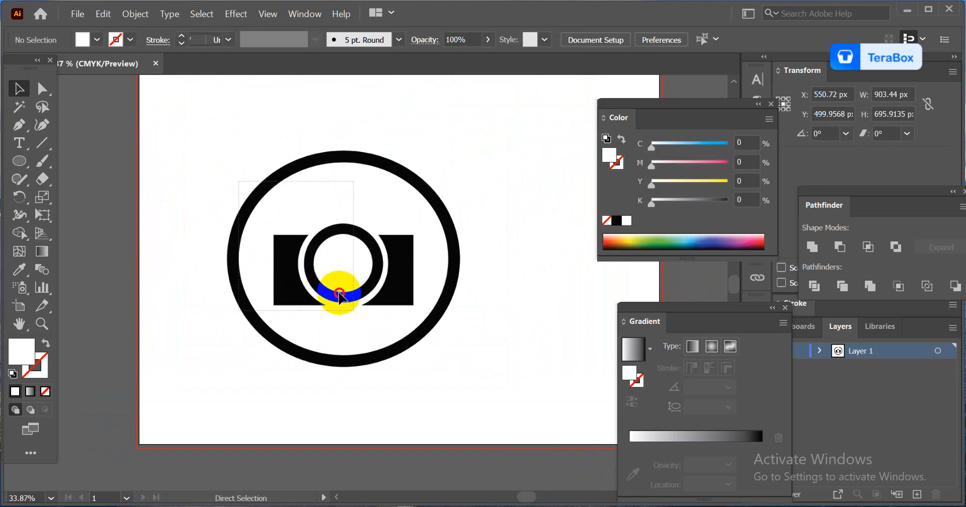
pyautogui.press('a')
pyautogui.click(234, 190)
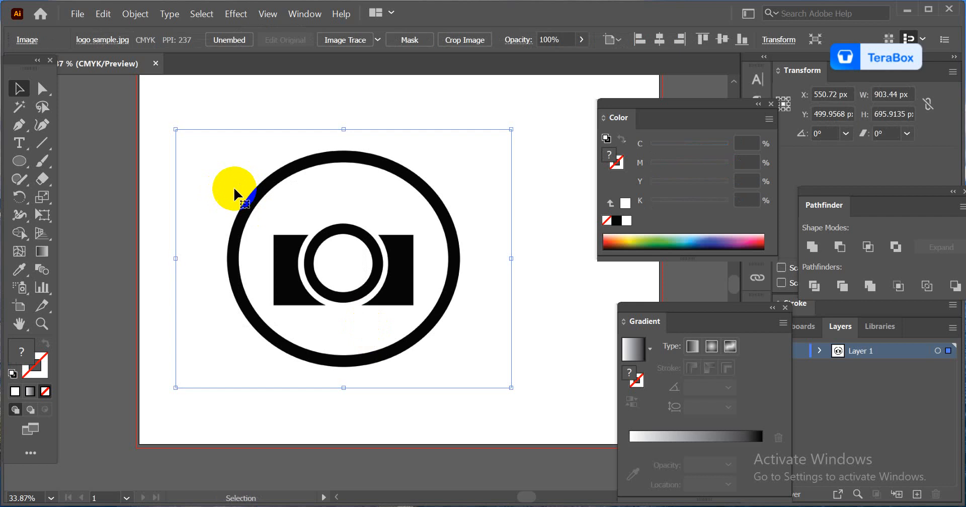
pyautogui.hotkey('ctrl', 'shift', 'a')
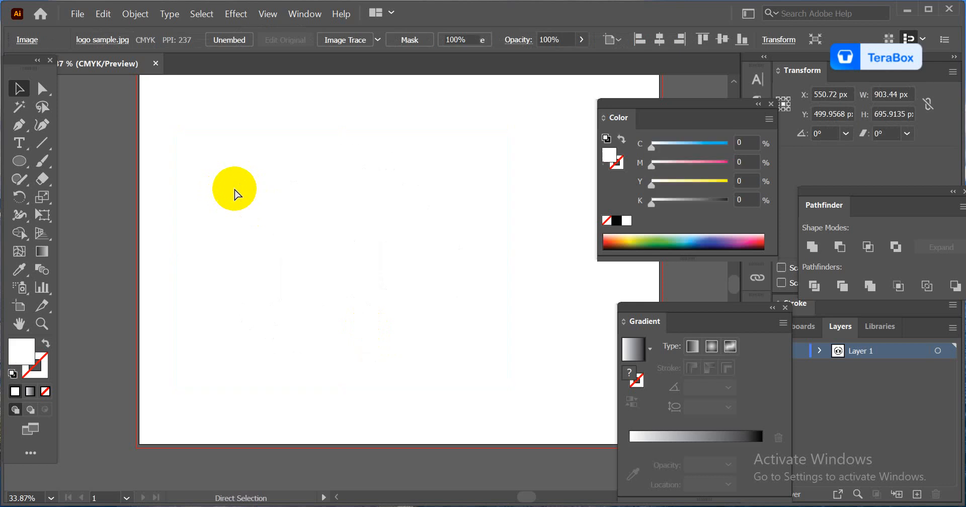
pyautogui.click(235, 195)
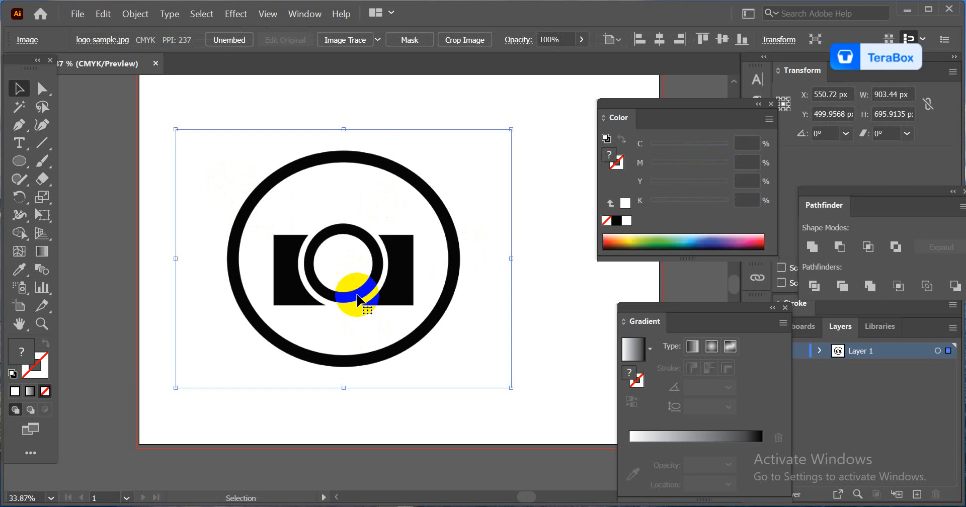
# Step: Reposition the camera logo slightly within the artboard and lock it in place
pyautogui.moveTo(357, 297); pyautogui.dragTo(392, 249)
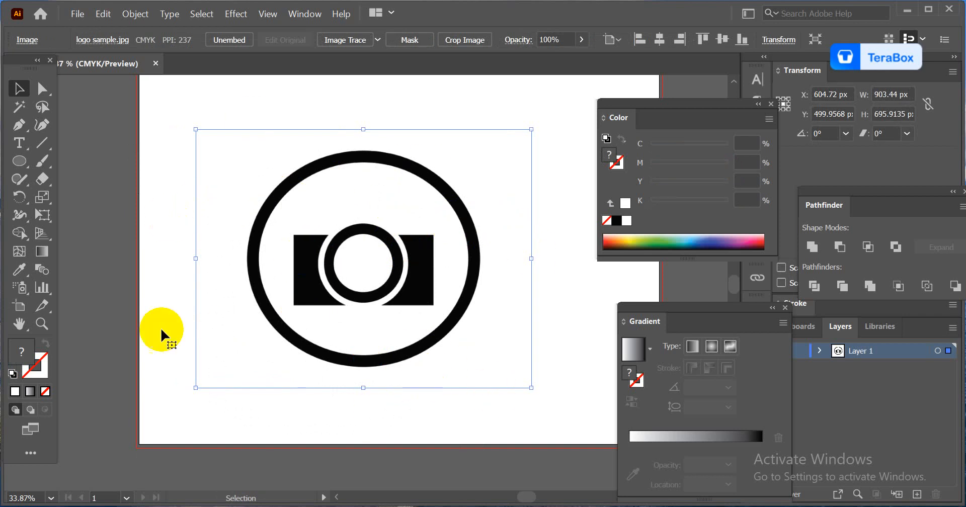
pyautogui.click(295, 292)
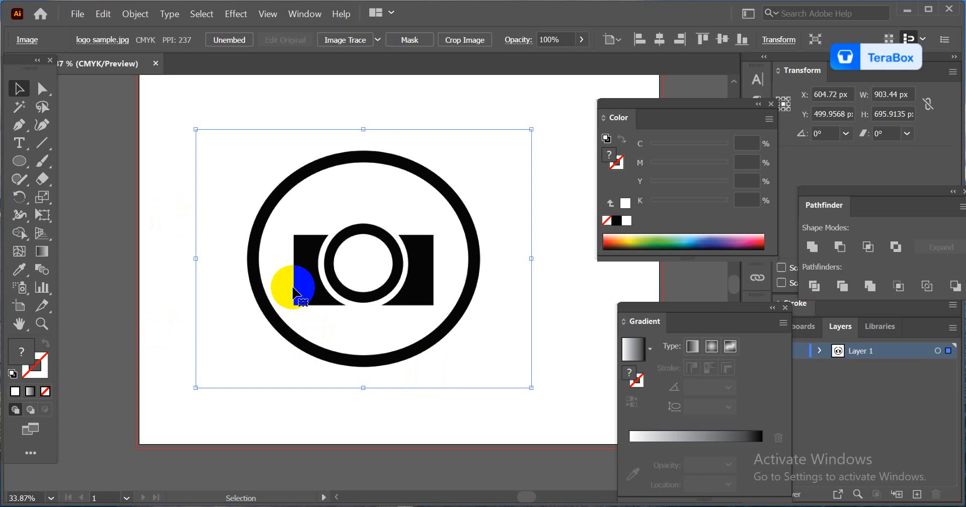
pyautogui.moveTo(382, 307)
pyautogui.mouseDown()
pyautogui.moveTo(388, 315)
pyautogui.moveTo(371, 334)
pyautogui.moveTo(370, 291)
pyautogui.moveTo(370, 322)
pyautogui.moveTo(381, 303)
pyautogui.mouseUp()
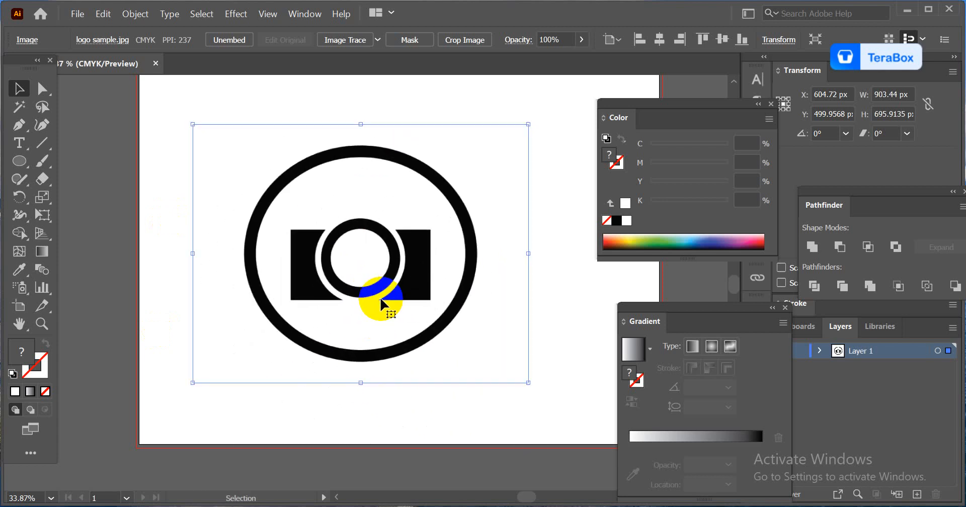
pyautogui.press('a')
pyautogui.hotkey('ctrl', '2')
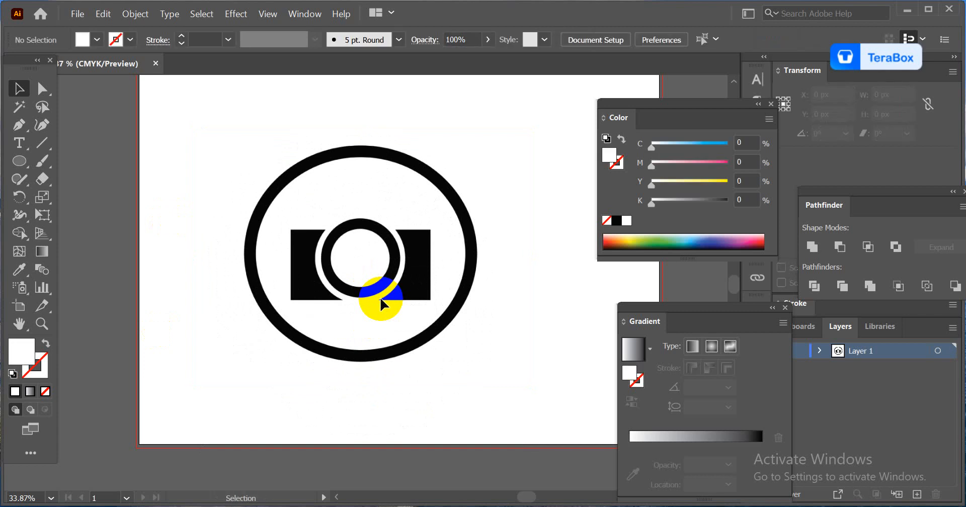
# Step: Draw a trial white-filled ellipse about 771 by 646 px over the locked camera logo and remove it
pyautogui.hotkey('ctrl', 'space')
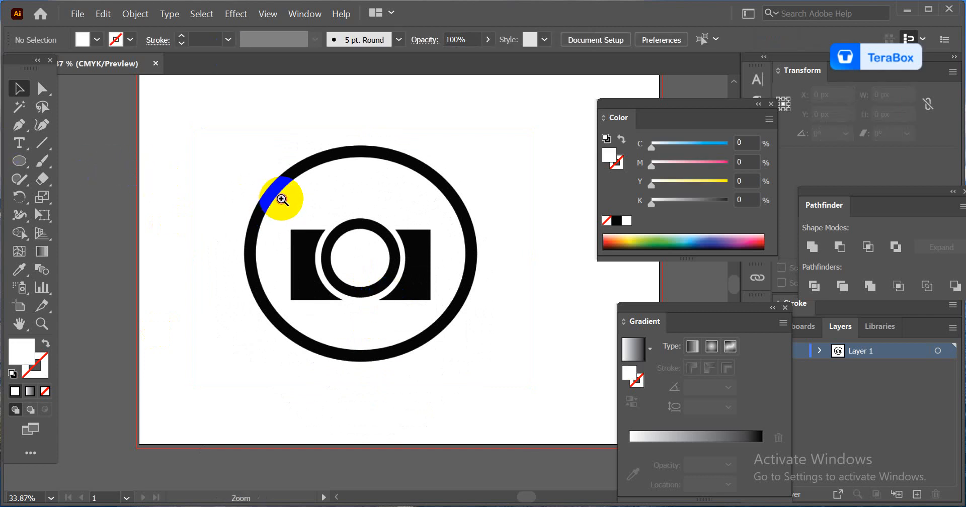
pyautogui.moveTo(282, 199); pyautogui.dragTo(308, 231)
pyautogui.moveTo(347, 264); pyautogui.dragTo(252, 319)
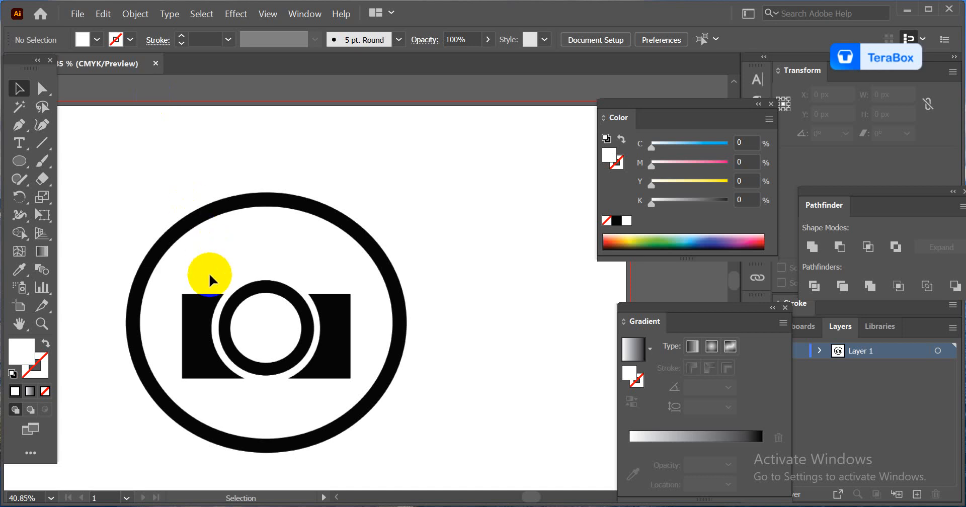
pyautogui.press('space')
pyautogui.moveTo(272, 309); pyautogui.dragTo(302, 288)
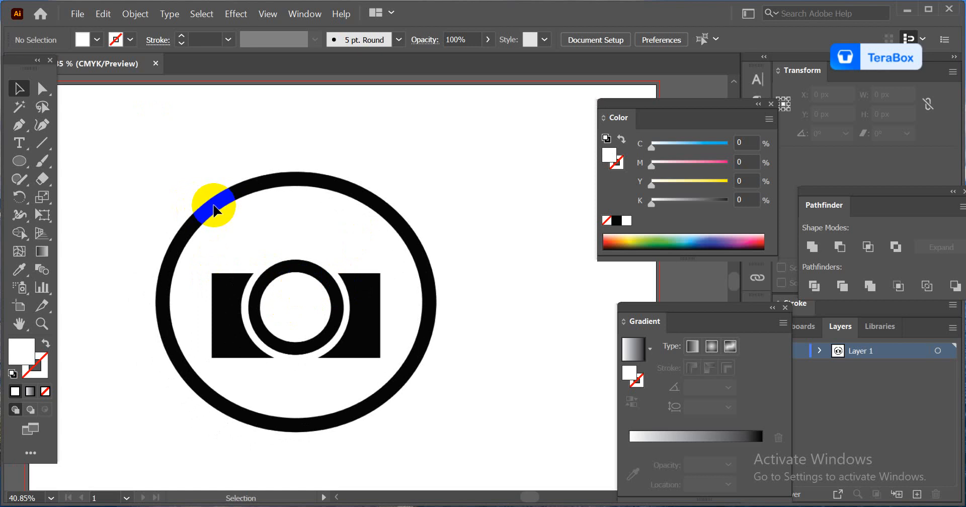
pyautogui.click(98, 41)
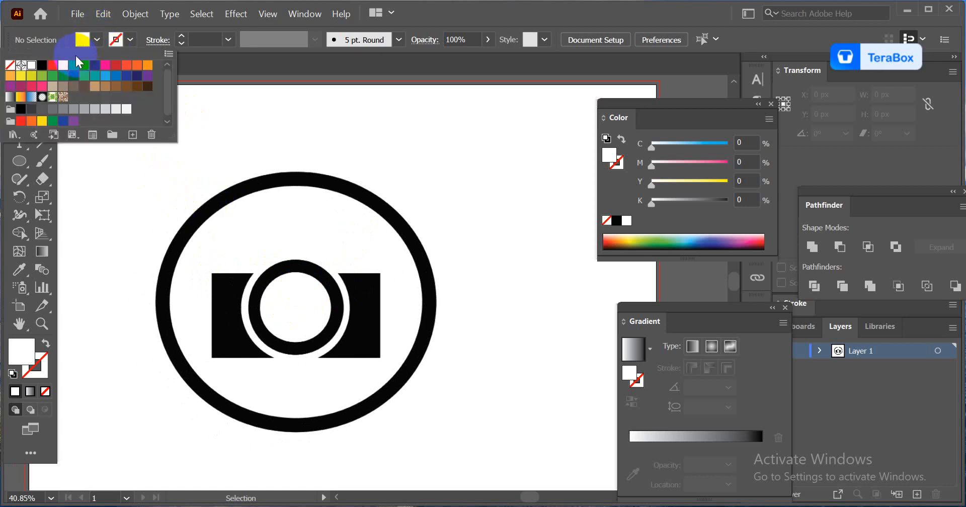
pyautogui.click(191, 44)
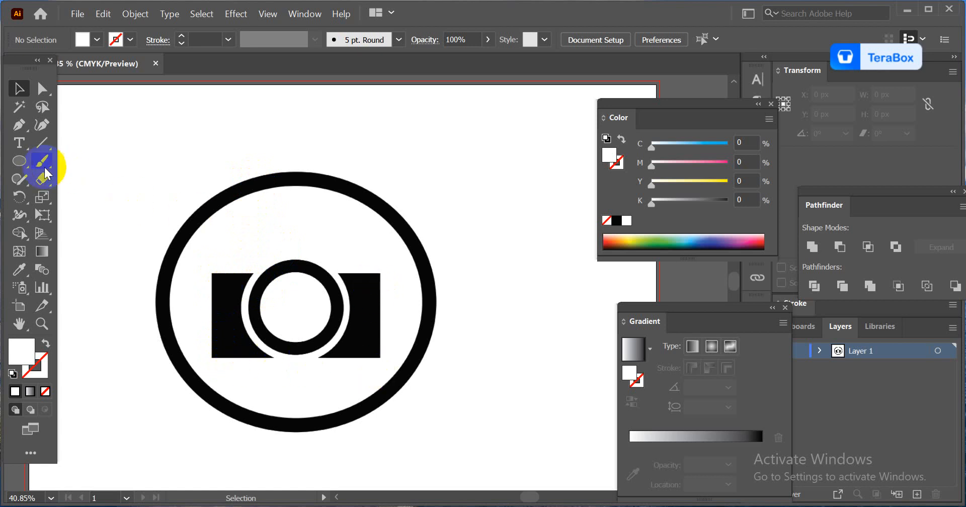
pyautogui.click(19, 161)
pyautogui.moveTo(19, 160); pyautogui.dragTo(80, 198)
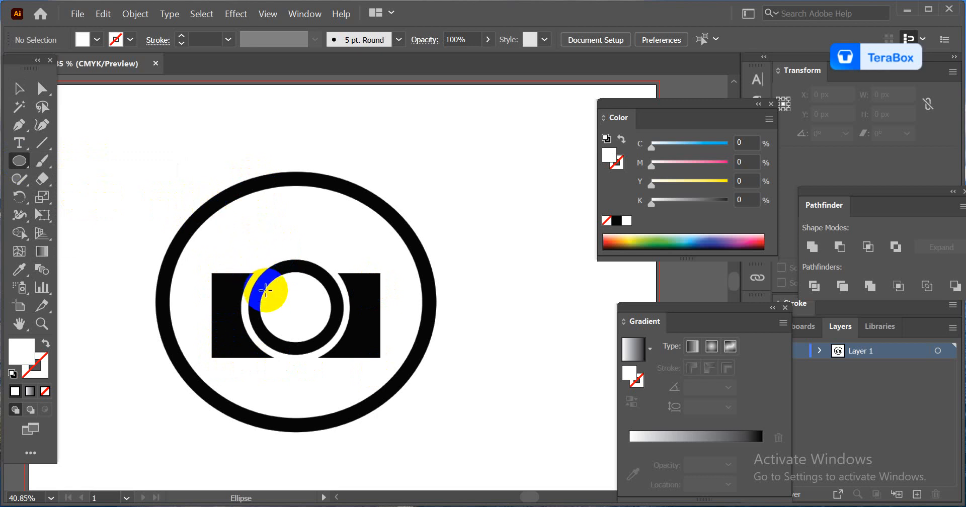
pyautogui.click(19, 89)
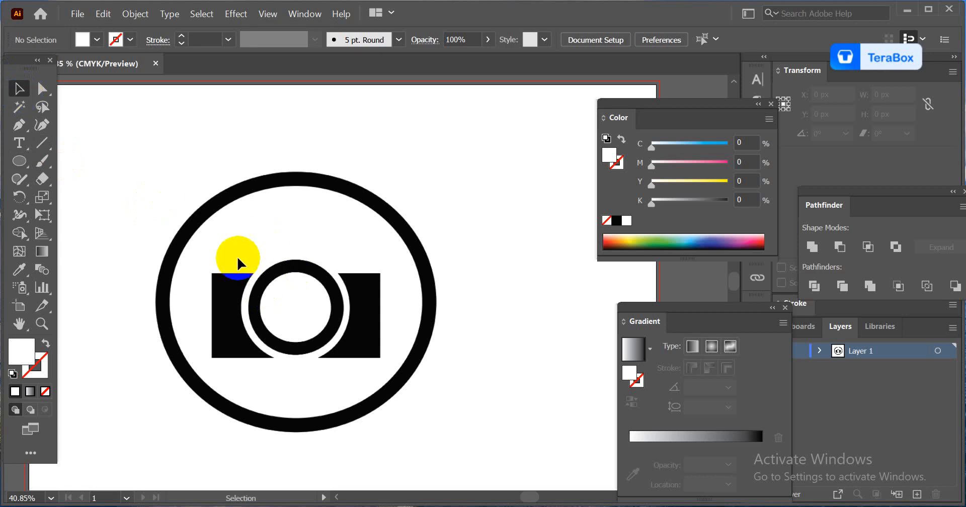
pyautogui.click(23, 160)
pyautogui.moveTo(132, 168); pyautogui.dragTo(477, 457)
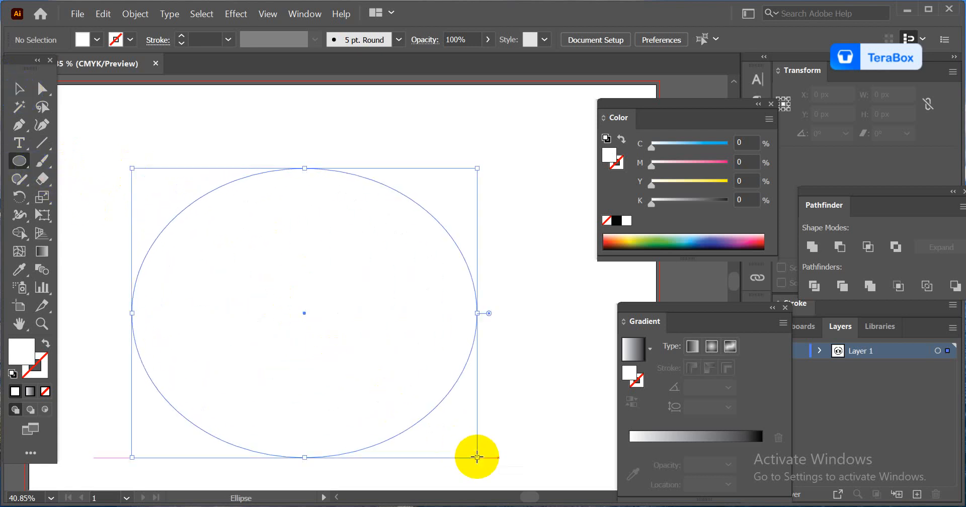
pyautogui.click(19, 89)
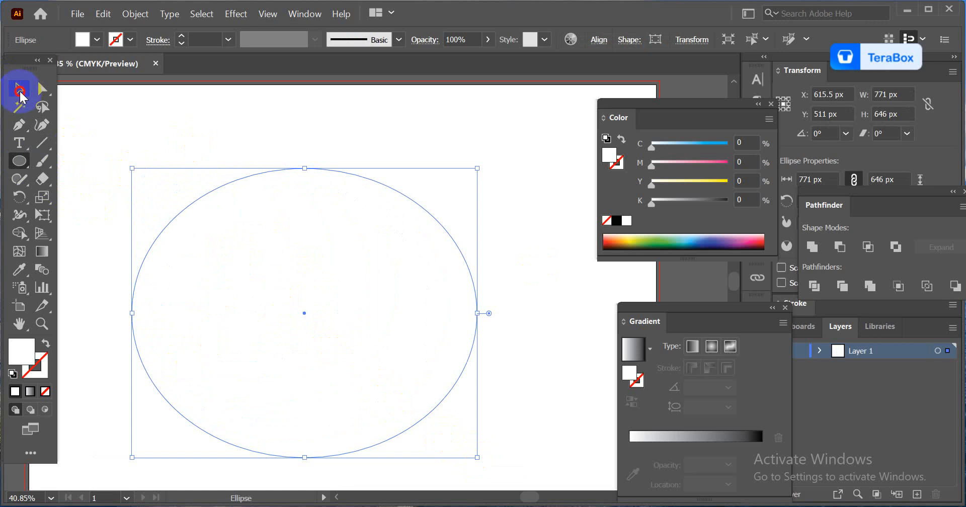
pyautogui.hotkey('ctrl', 'shift', 'a')
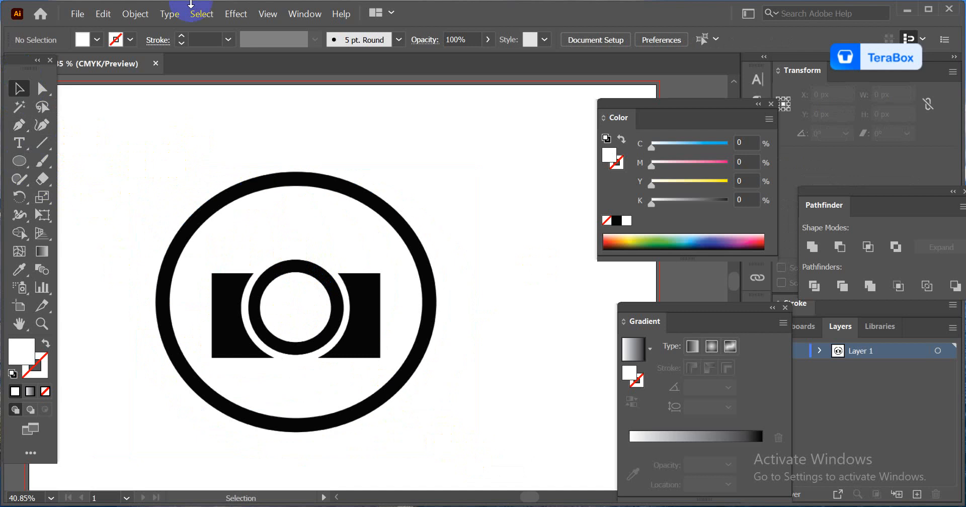
# Step: Set the default fill to none and the stroke to red for new shapes
pyautogui.click(83, 39)
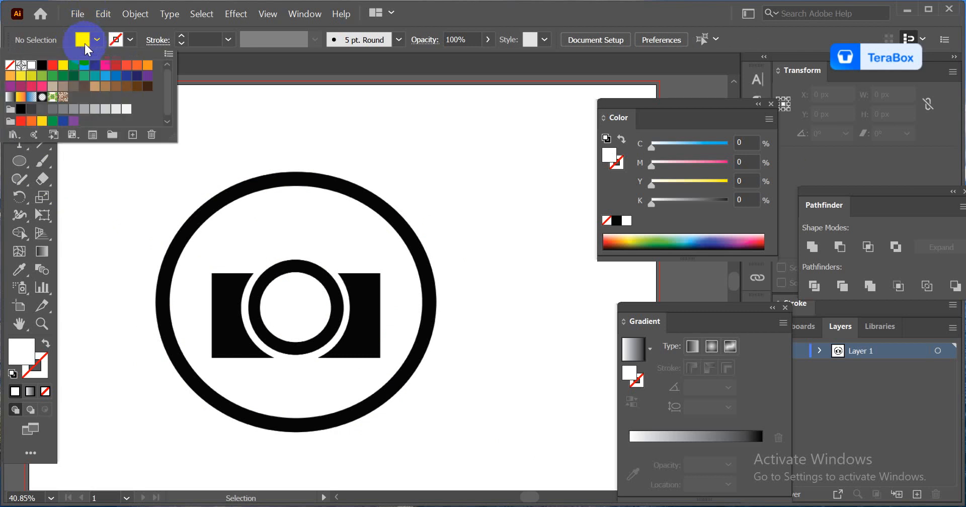
pyautogui.click(10, 66)
pyautogui.click(125, 38)
pyautogui.click(125, 38)
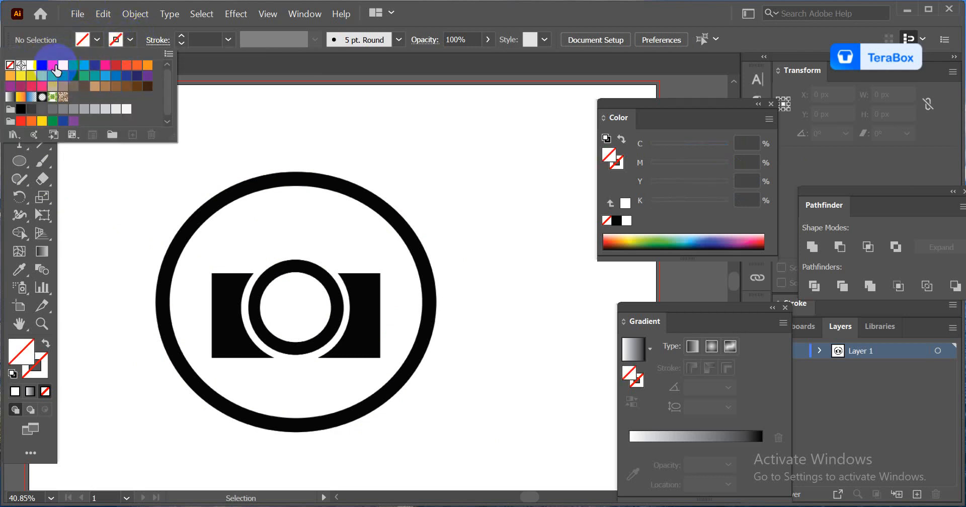
pyautogui.click(52, 65)
pyautogui.click(355, 199)
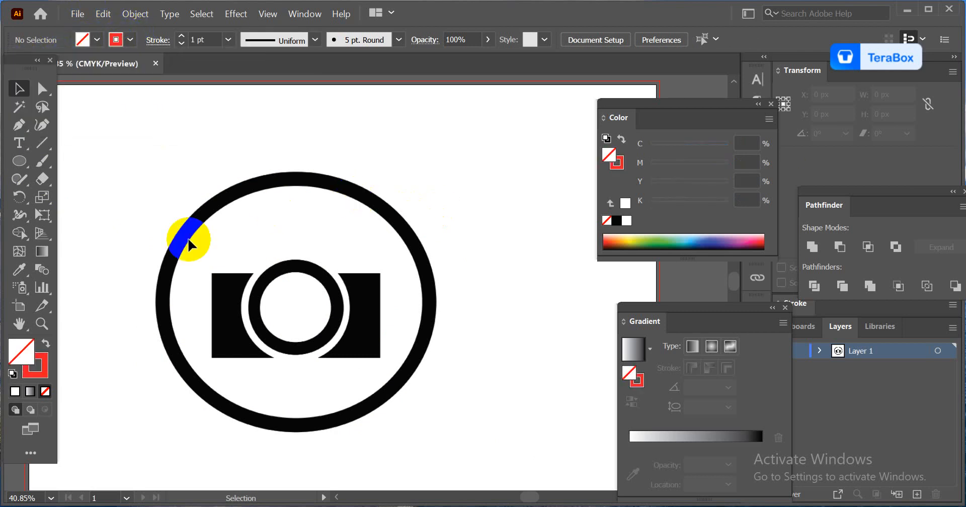
# Step: Trace the logo's outer ring with an ellipse about 623 by 583 px aligned to its outside edge, and deselect it
pyautogui.click(15, 160)
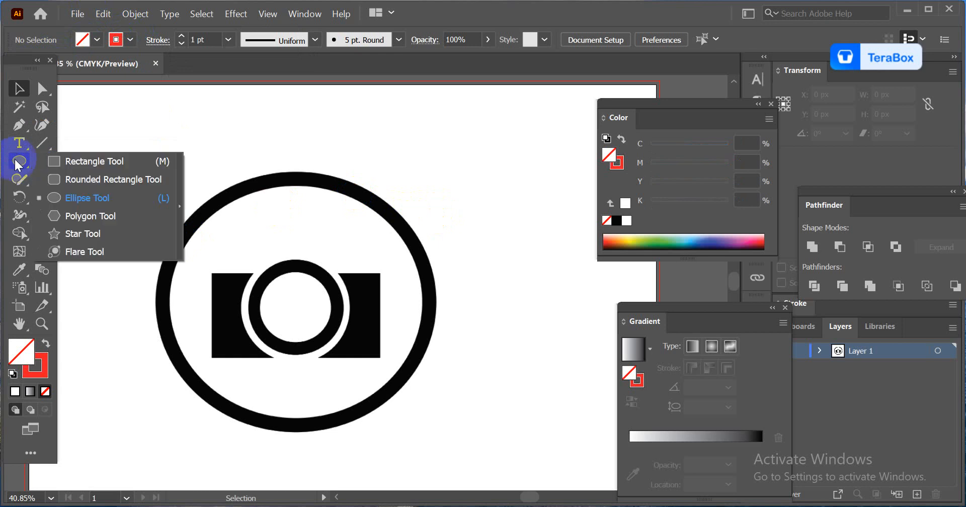
pyautogui.click(74, 196)
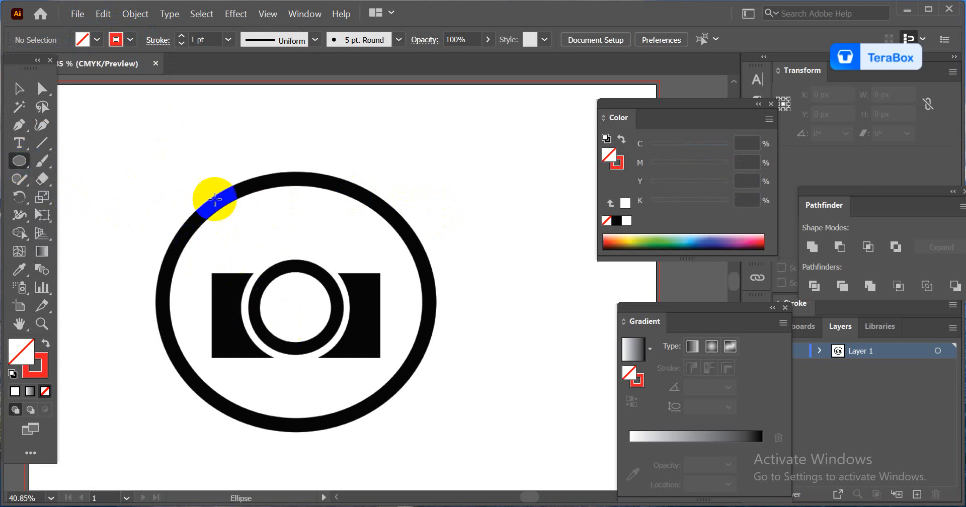
pyautogui.moveTo(157, 180); pyautogui.dragTo(436, 444)
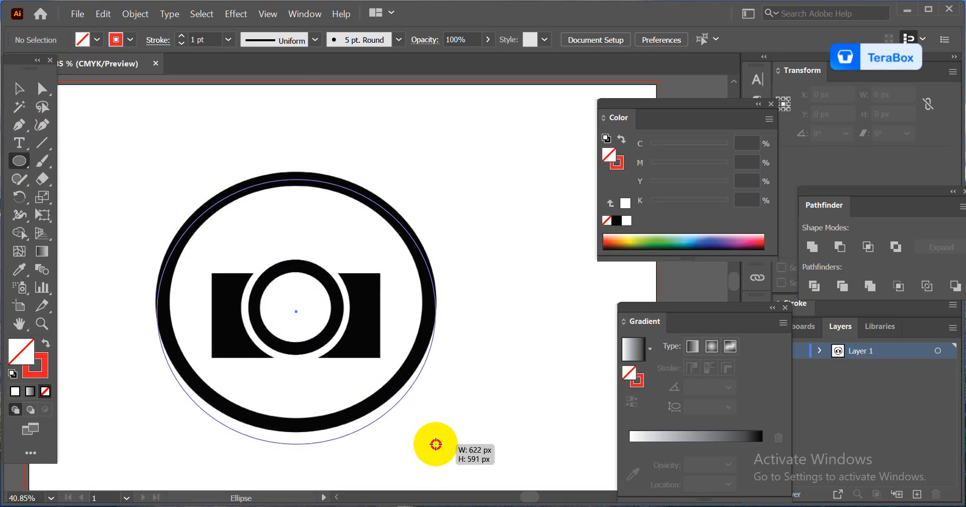
pyautogui.moveTo(435, 445)
pyautogui.mouseDown()
pyautogui.moveTo(444, 444)
pyautogui.moveTo(420, 449)
pyautogui.moveTo(482, 442)
pyautogui.moveTo(442, 447)
pyautogui.moveTo(435, 436)
pyautogui.mouseUp()
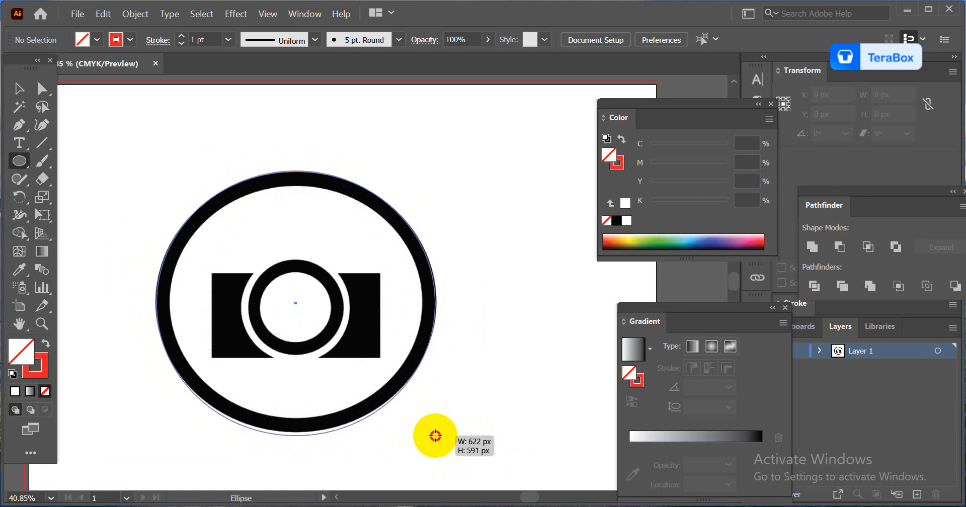
pyautogui.moveTo(435, 435); pyautogui.dragTo(435, 431)
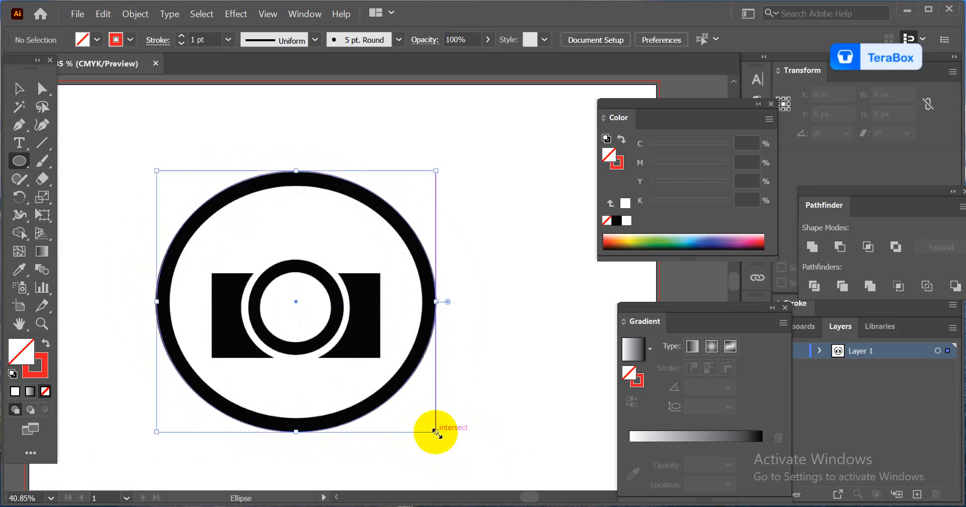
pyautogui.click(18, 89)
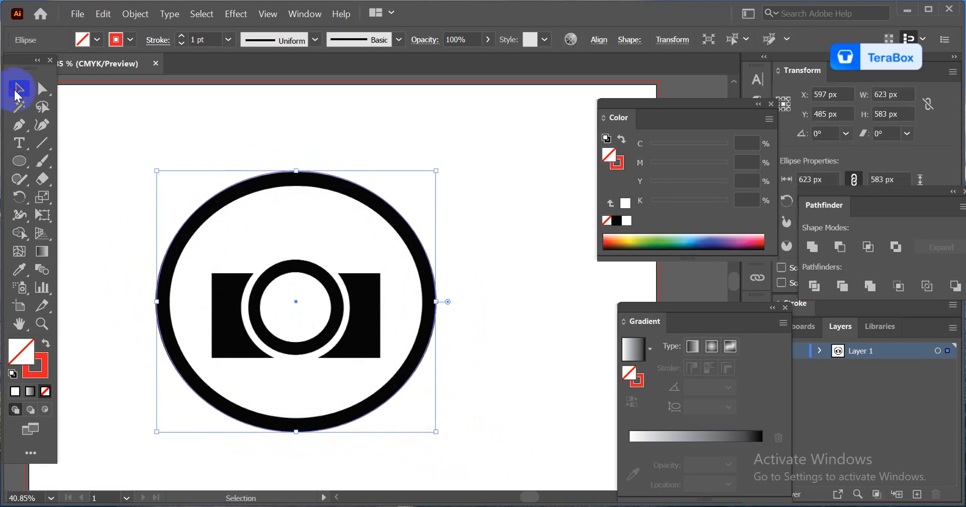
pyautogui.click(260, 137)
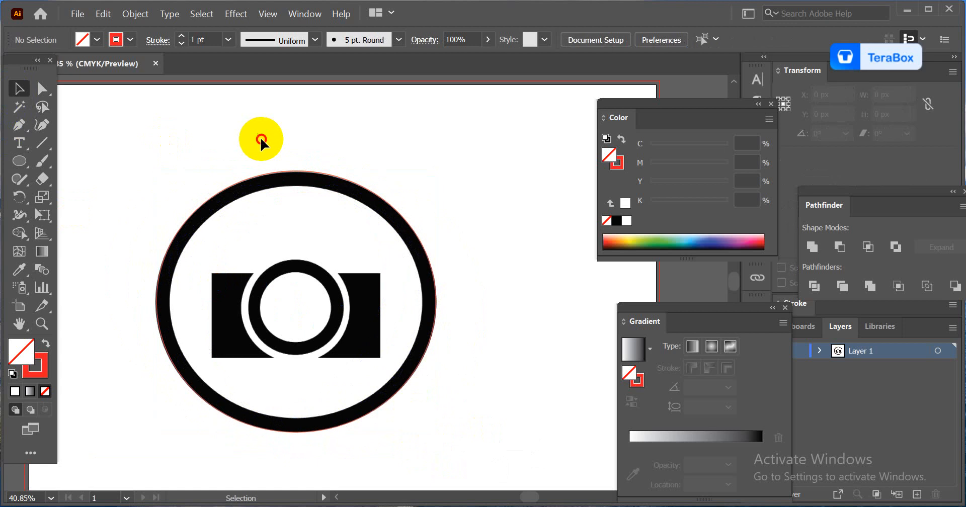
# Step: Select the ellipse around the outer ring and examine its outline and anchor points with Direct Selection
pyautogui.click(301, 187)
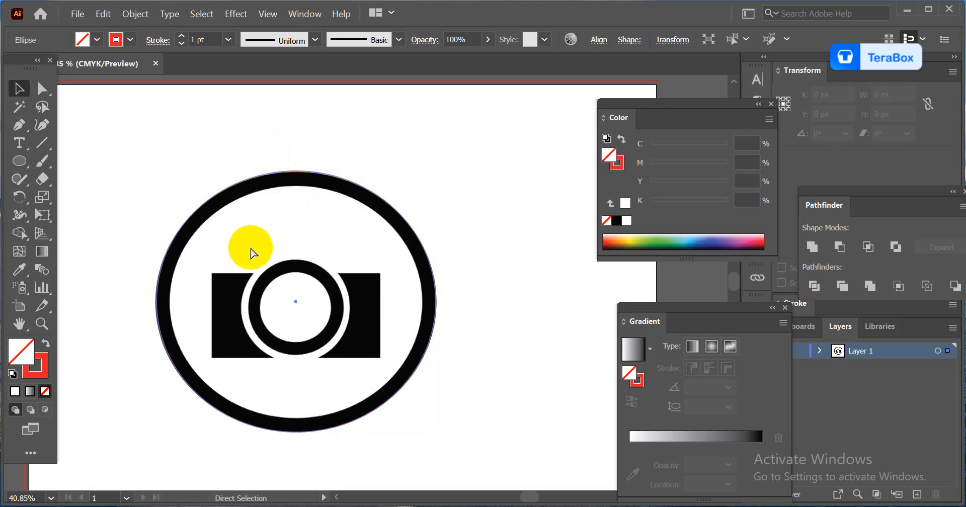
pyautogui.scroll(1, 252, 255)
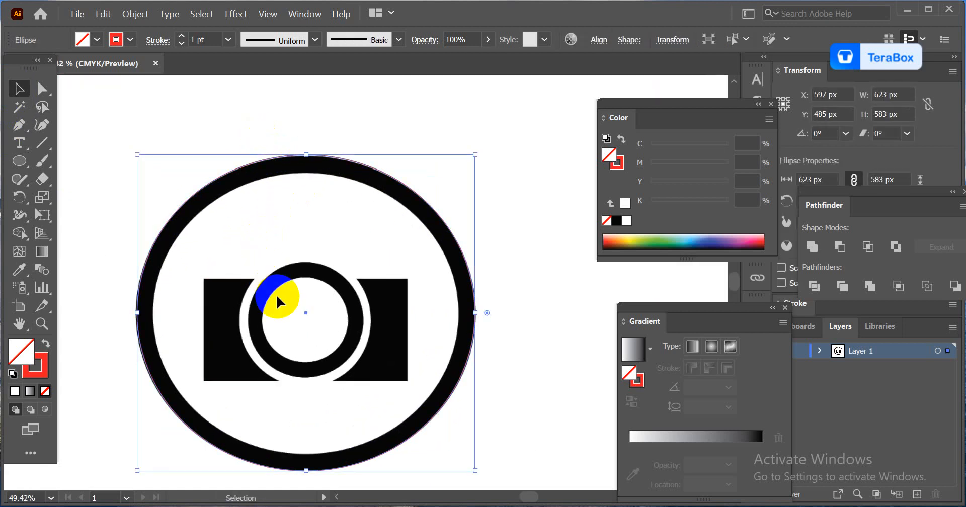
pyautogui.press('a')
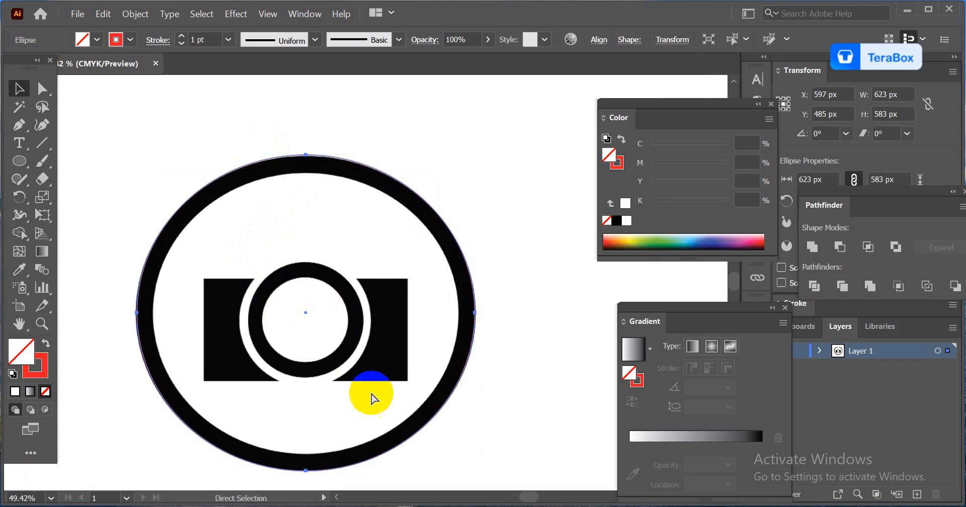
pyautogui.scroll(-1, 371, 398)
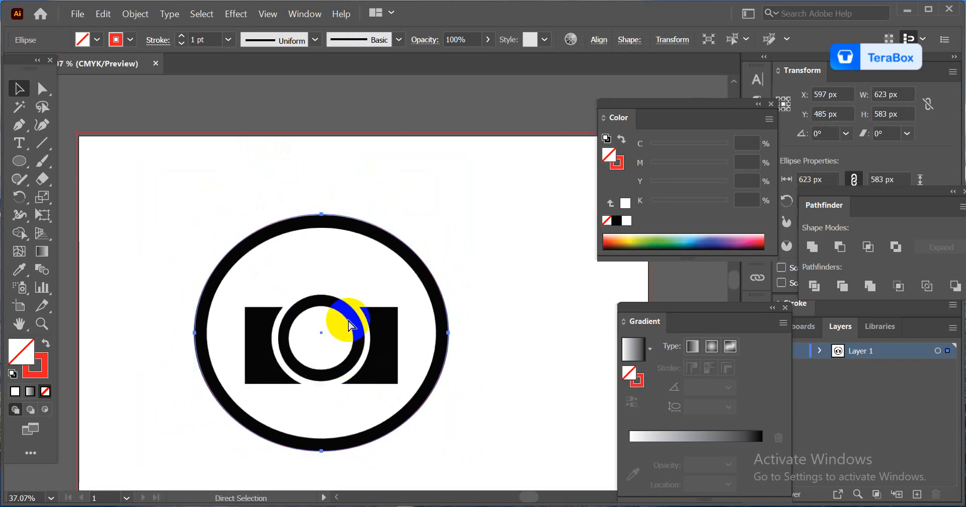
# Step: Show the rulers and place four guides touching the upper, lower, left and right extremes of the ring ellipse
pyautogui.hotkey('ctrl', 'r')
pyautogui.press('v')
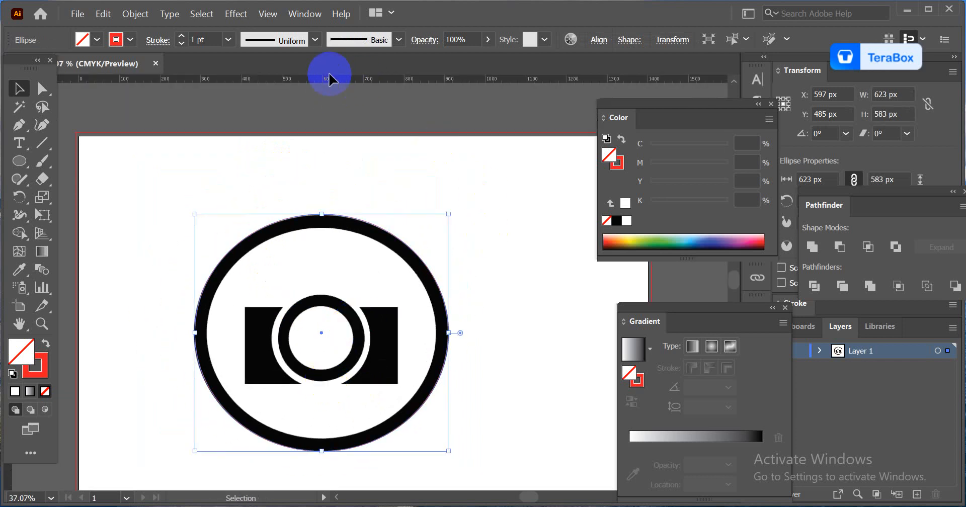
pyautogui.press('a')
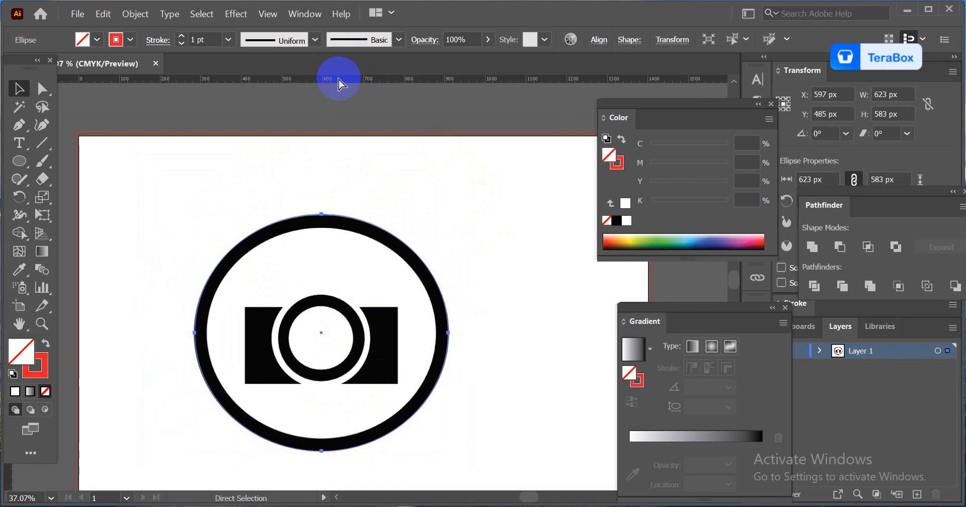
pyautogui.moveTo(338, 80); pyautogui.dragTo(327, 214)
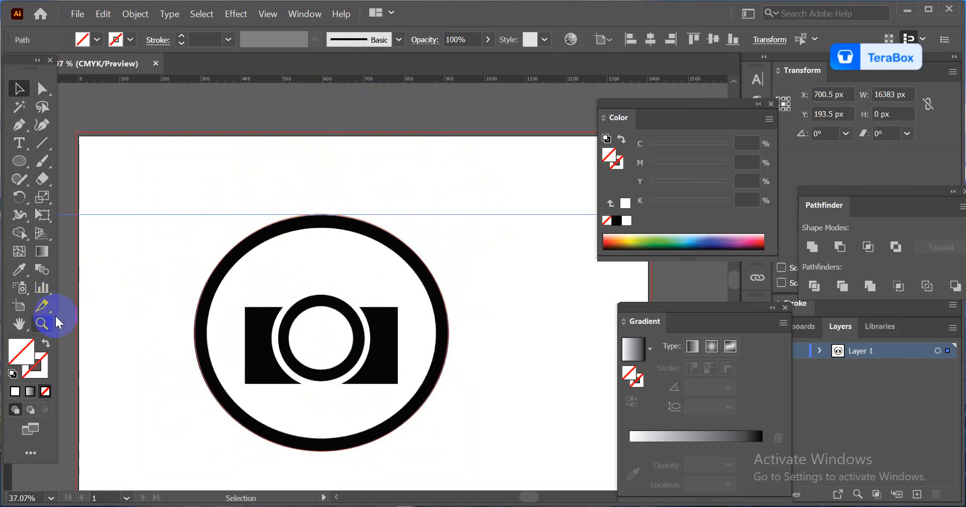
pyautogui.moveTo(8, 468); pyautogui.dragTo(194, 394)
pyautogui.moveTo(10, 475); pyautogui.dragTo(449, 384)
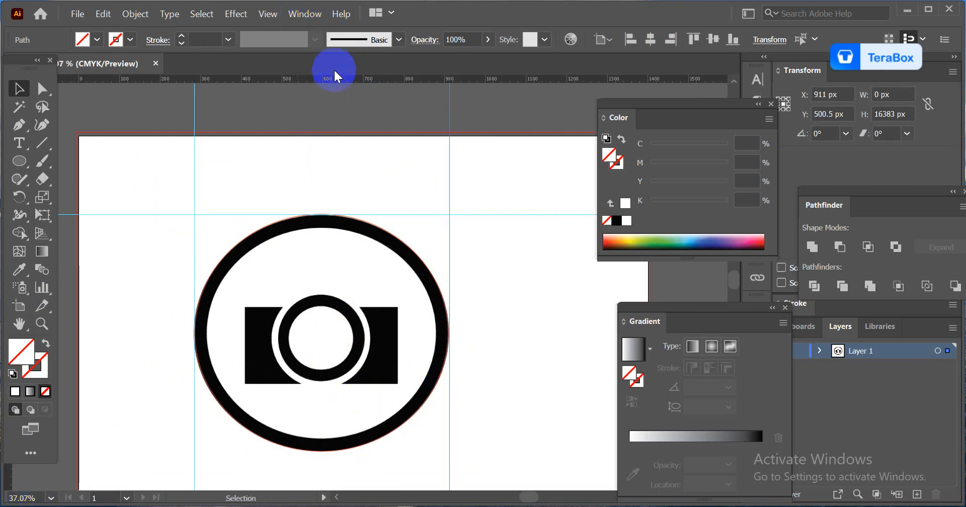
pyautogui.moveTo(334, 68); pyautogui.dragTo(312, 451)
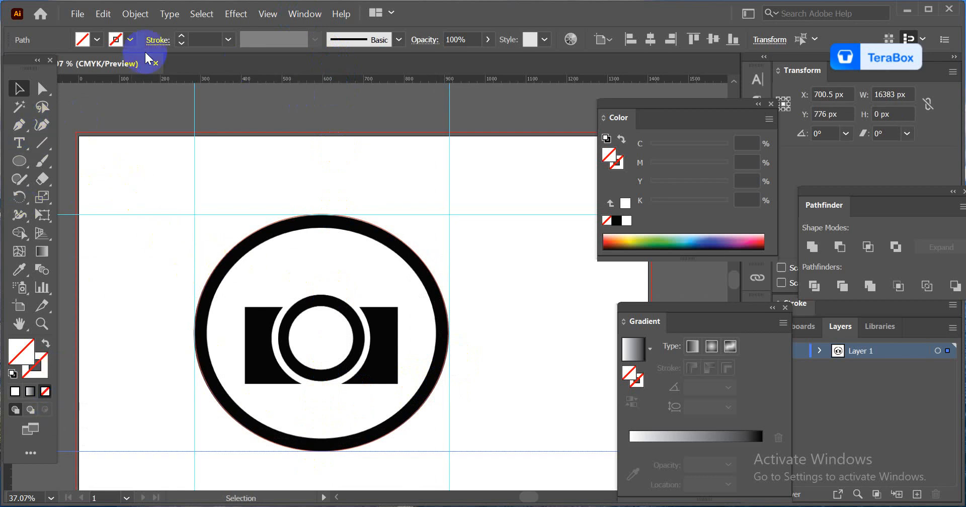
# Step: Set the stroke to red and draw an ellipse about 623 by 583 px between the opposite corners of the guides
pyautogui.click(130, 39)
pyautogui.click(52, 65)
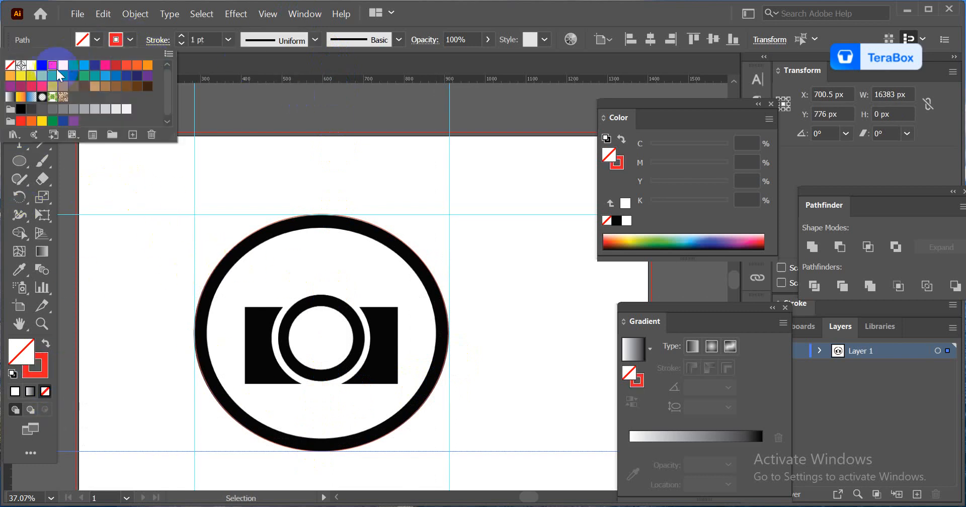
pyautogui.click(356, 174)
pyautogui.moveTo(20, 161); pyautogui.dragTo(87, 201)
pyautogui.moveTo(196, 215); pyautogui.dragTo(448, 454)
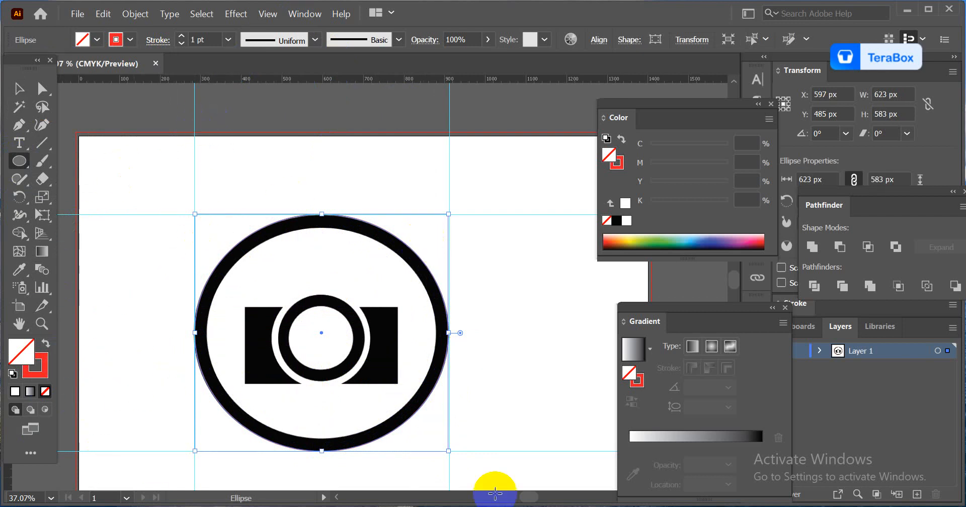
# Step: Clear all ruler guides from the document and deselect the ring ellipse
pyautogui.click(274, 15)
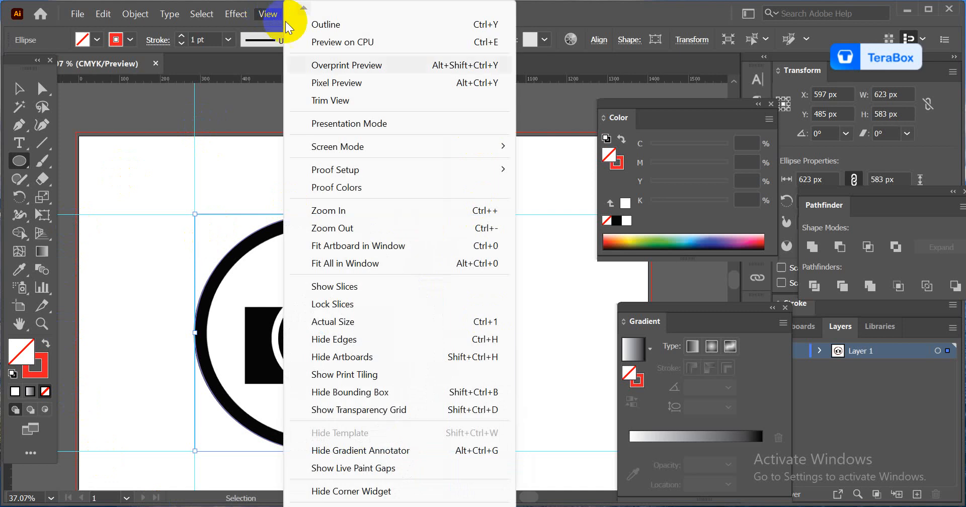
pyautogui.moveTo(352, 505)
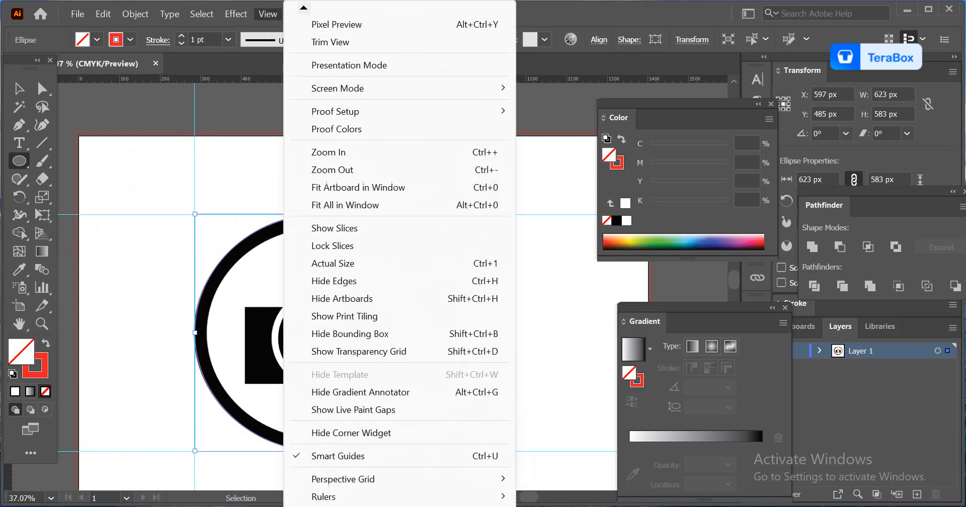
pyautogui.moveTo(496, 495)
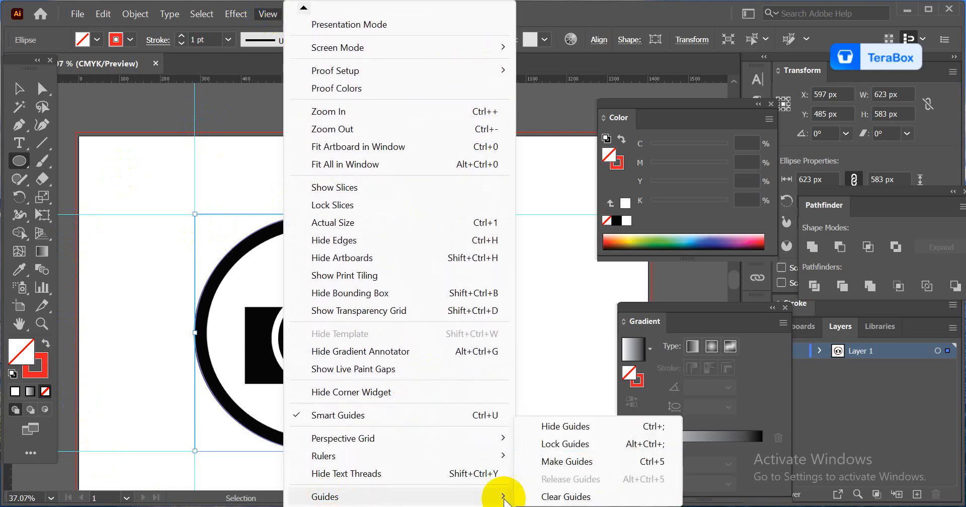
pyautogui.click(542, 497)
pyautogui.click(237, 97)
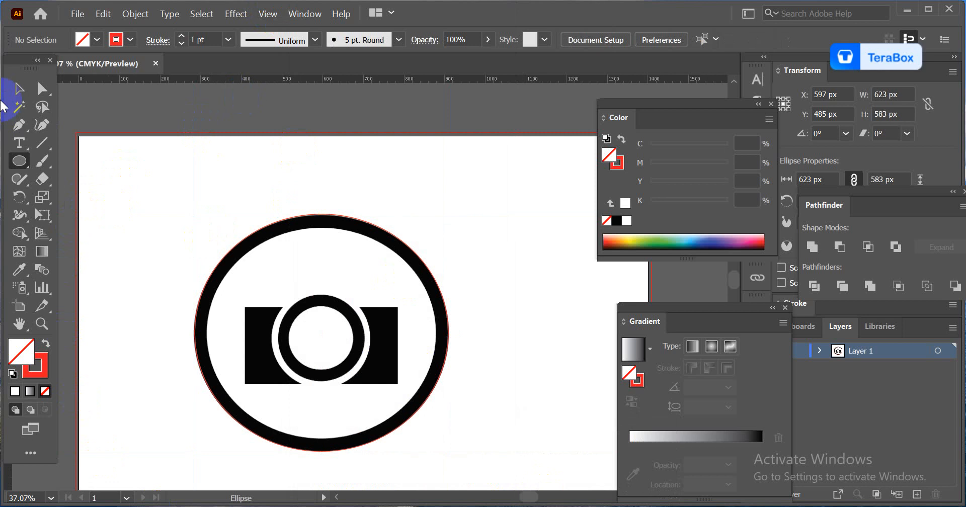
# Step: Try duplicating the outer ring ellipse and moving the copy to X 634 px, Y 575 px
pyautogui.click(20, 88)
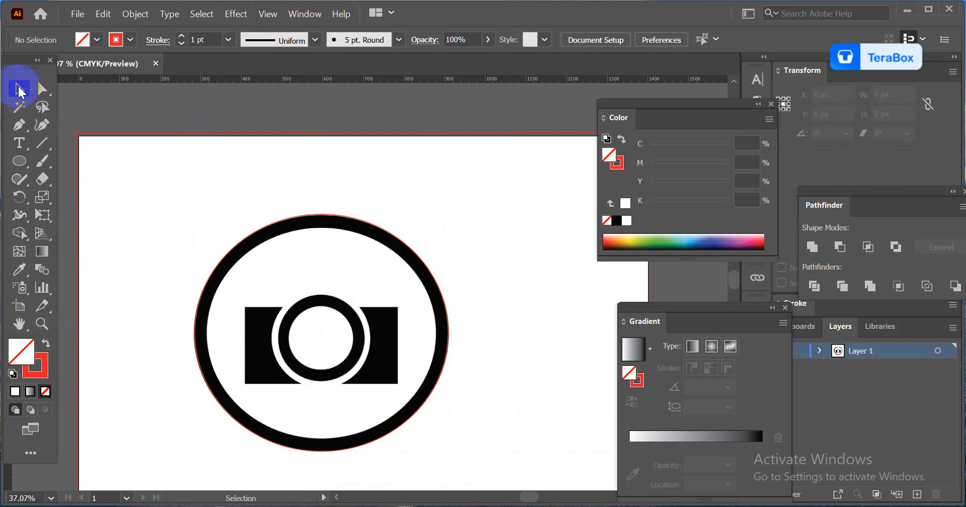
pyautogui.click(327, 216)
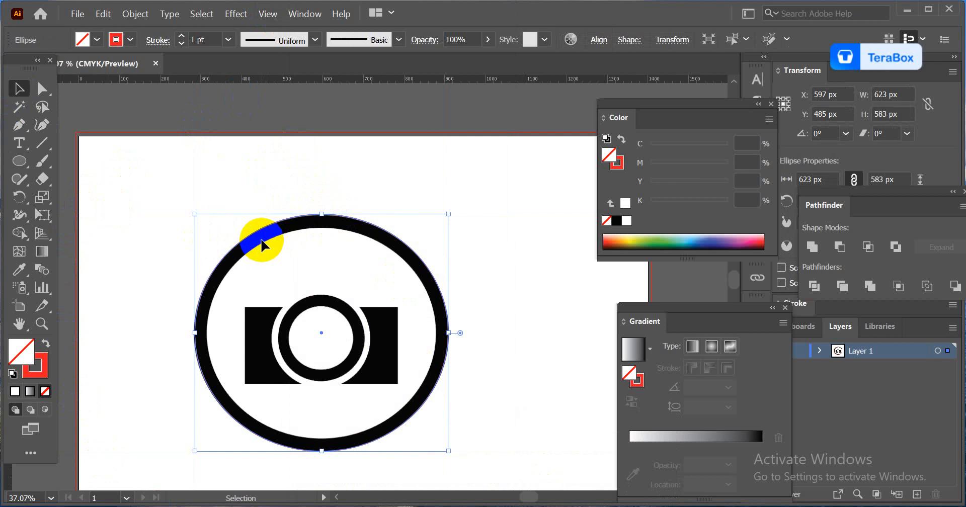
pyautogui.press('a')
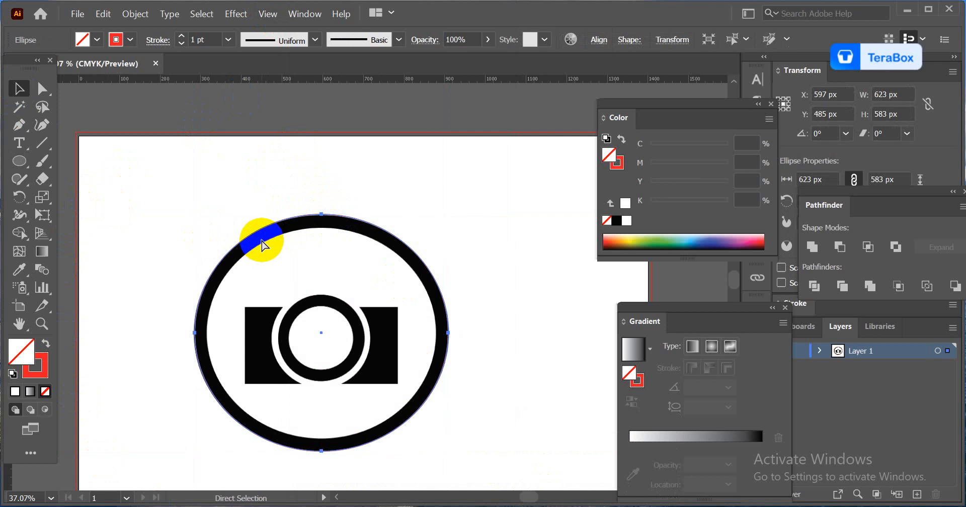
pyautogui.press('v')
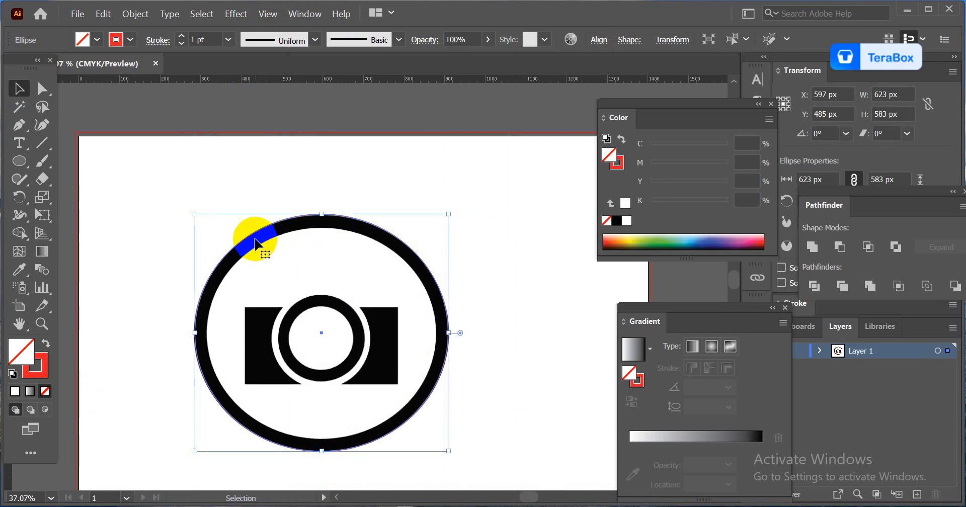
pyautogui.moveTo(249, 232); pyautogui.dragTo(269, 251)
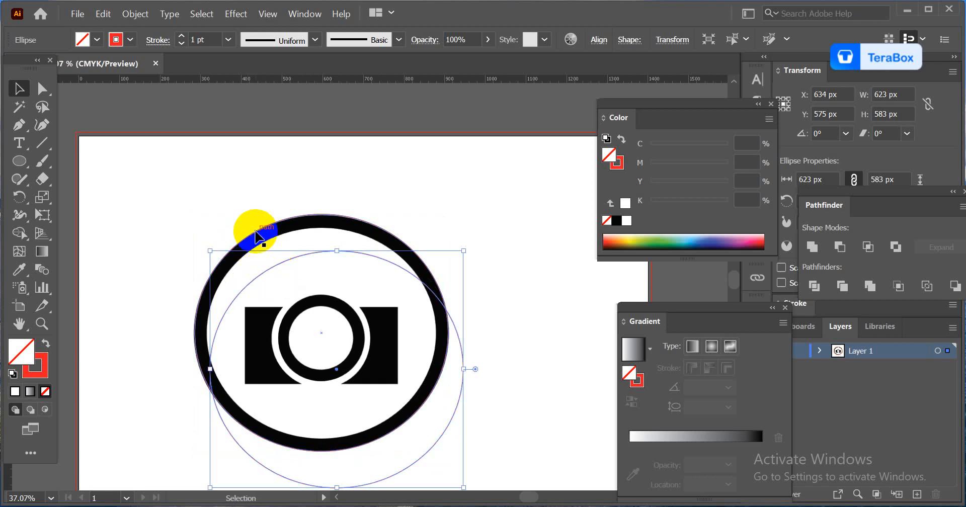
pyautogui.click(257, 230)
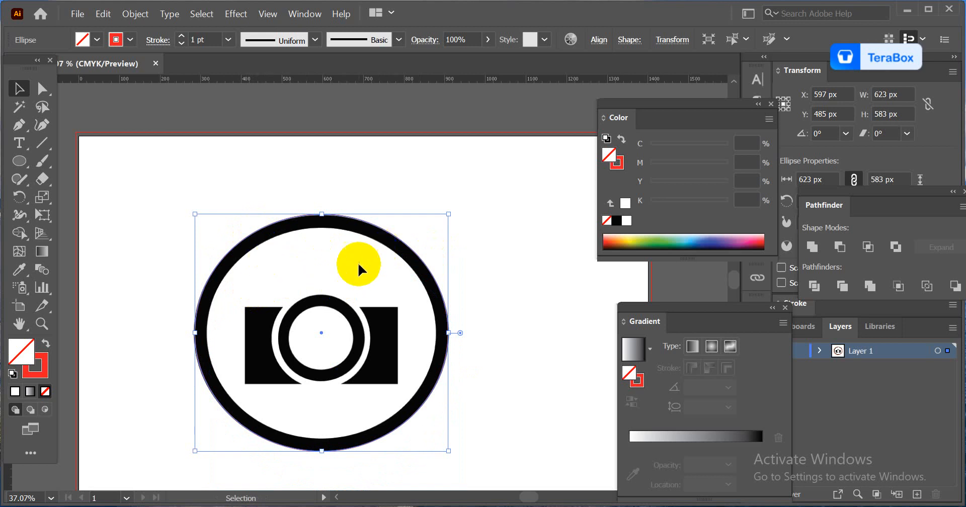
# Step: Draw a circle about 222 px wide on the pasteboard beside the artboard, filled red with no stroke
pyautogui.moveTo(282, 274); pyautogui.dragTo(471, 290)
pyautogui.click(19, 161)
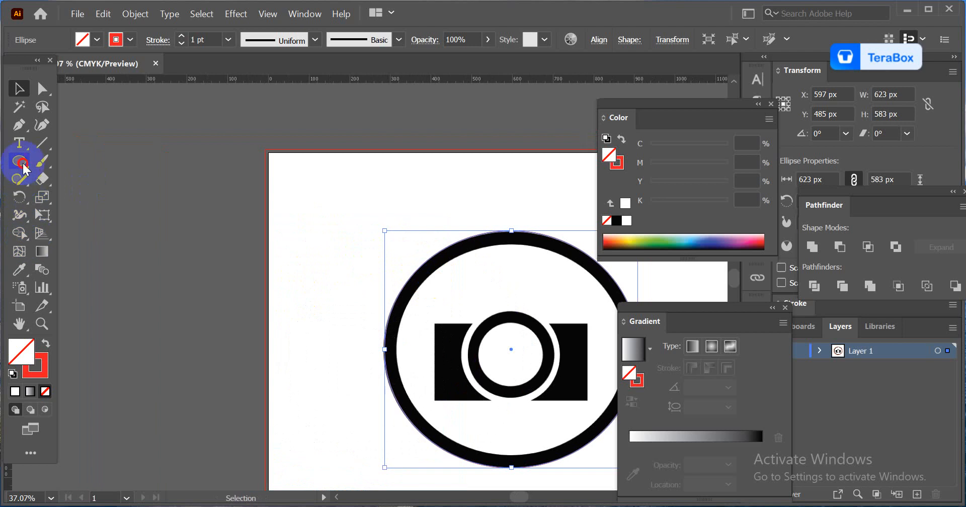
pyautogui.moveTo(189, 191); pyautogui.dragTo(98, 282)
pyautogui.click(45, 345)
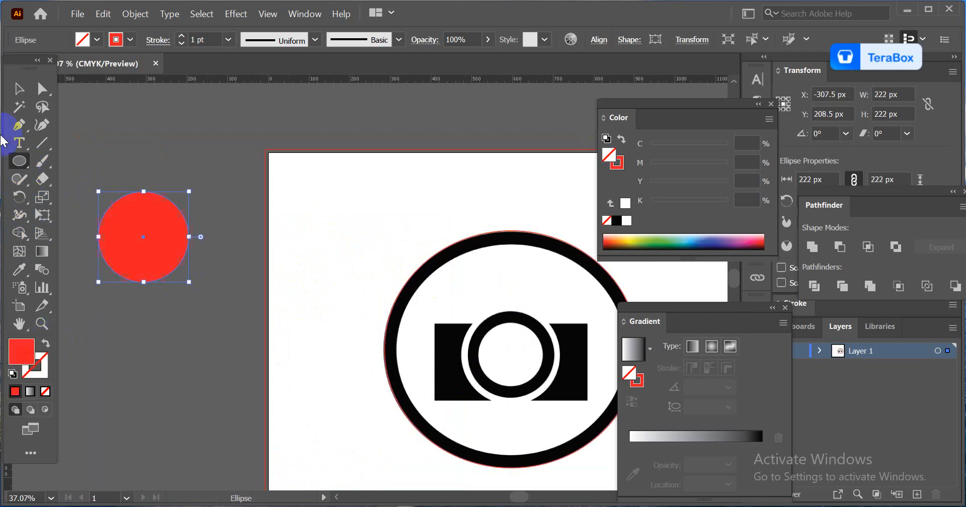
pyautogui.click(18, 90)
pyautogui.click(168, 141)
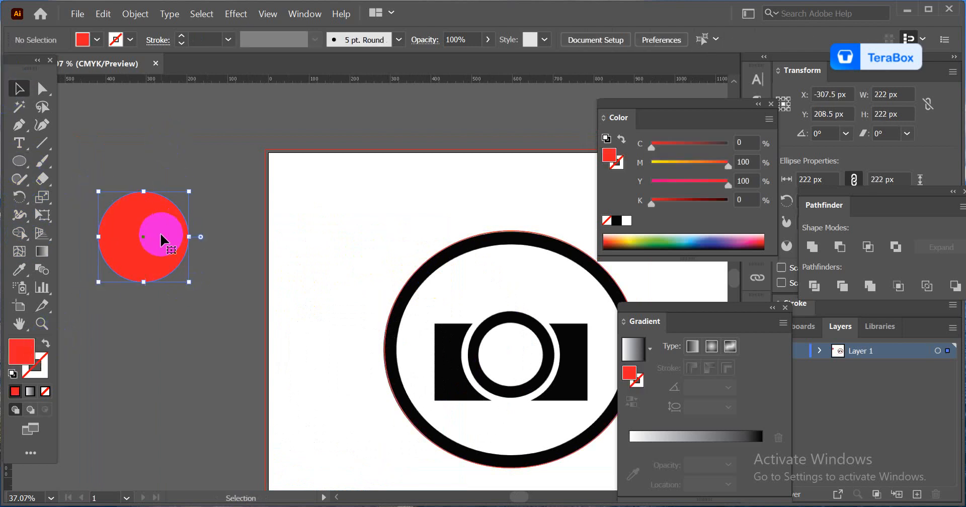
# Step: Duplicate the red circle in place, recolor the copy yellow with 10% magenta, and move it below the original
pyautogui.press('a')
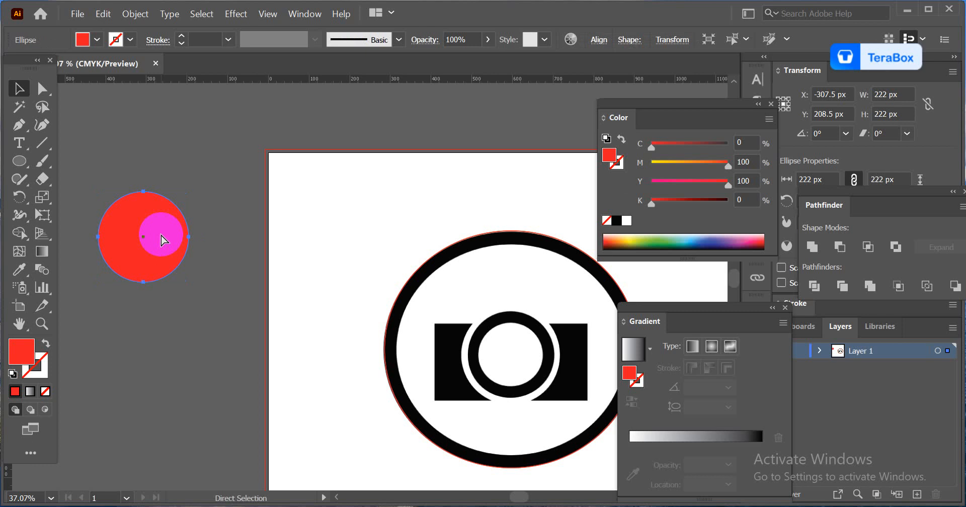
pyautogui.click(659, 162)
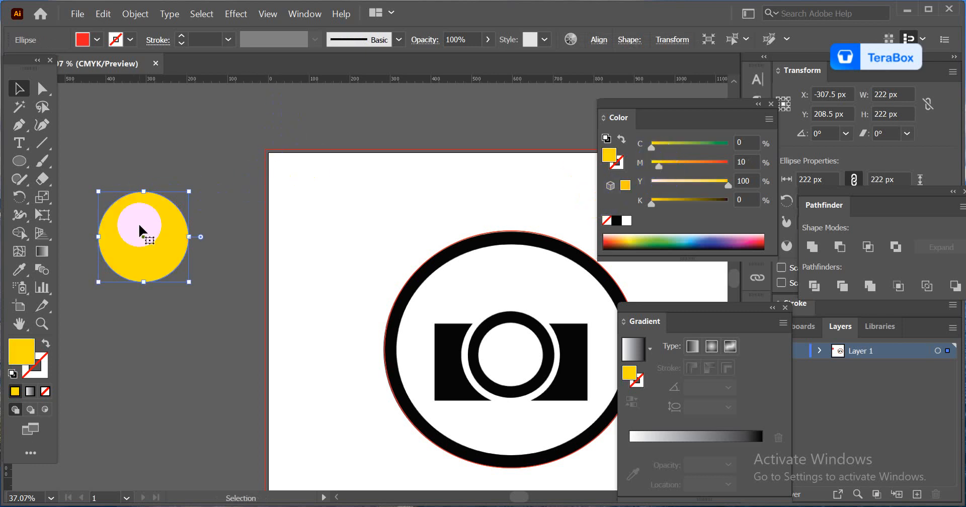
pyautogui.moveTo(142, 237); pyautogui.dragTo(137, 376)
# Step: Paste a copy behind the red circle with 25% magenta, and shift the red circle partly off it
pyautogui.click(142, 236)
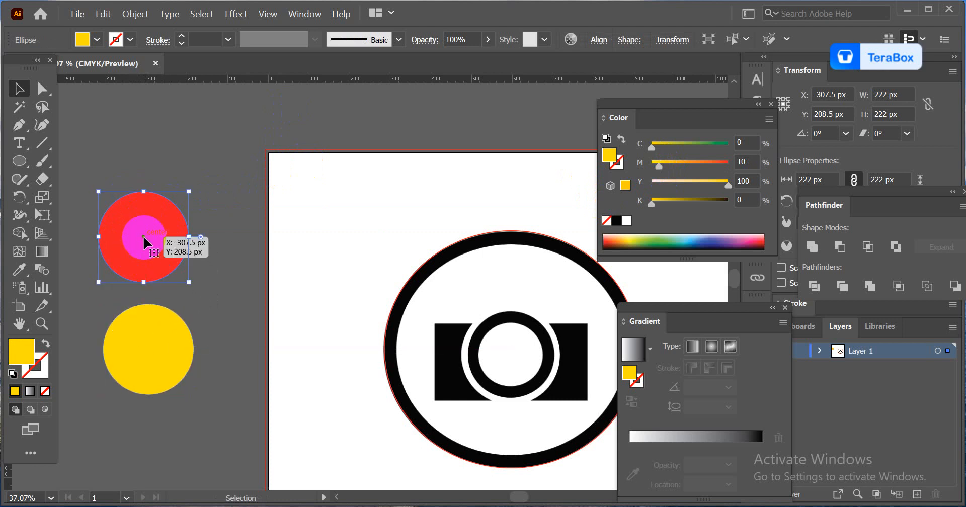
pyautogui.press('ctrl')
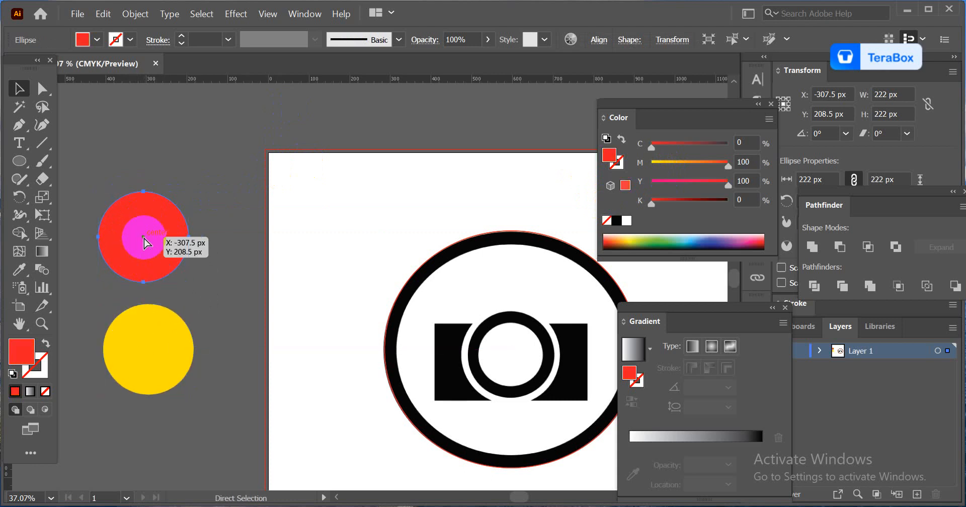
pyautogui.click(670, 164)
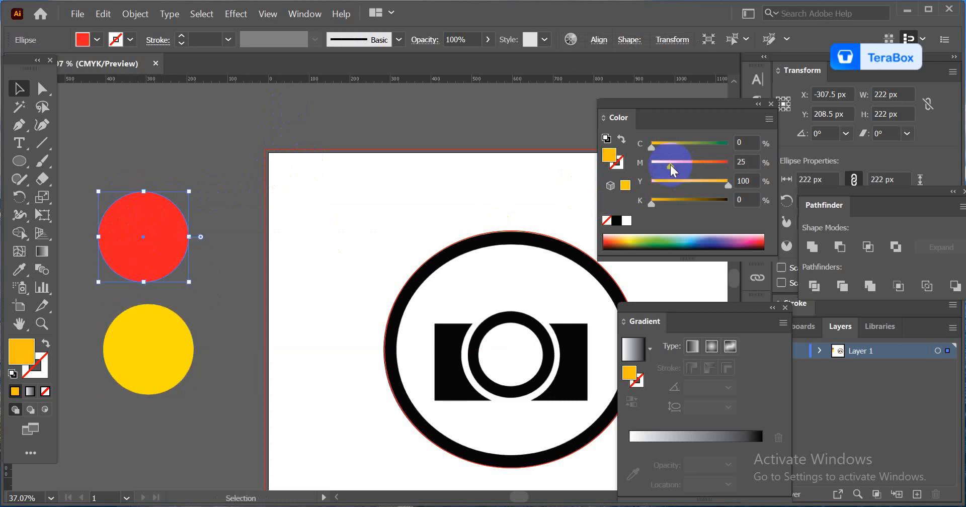
pyautogui.click(27, 344)
pyautogui.moveTo(145, 240); pyautogui.dragTo(192, 270)
# Step: Duplicate the outer ring ellipse in place and scale the copy about its center to about 561 by 525 px along the ring's inner edge
pyautogui.moveTo(200, 355); pyautogui.dragTo(92, 330)
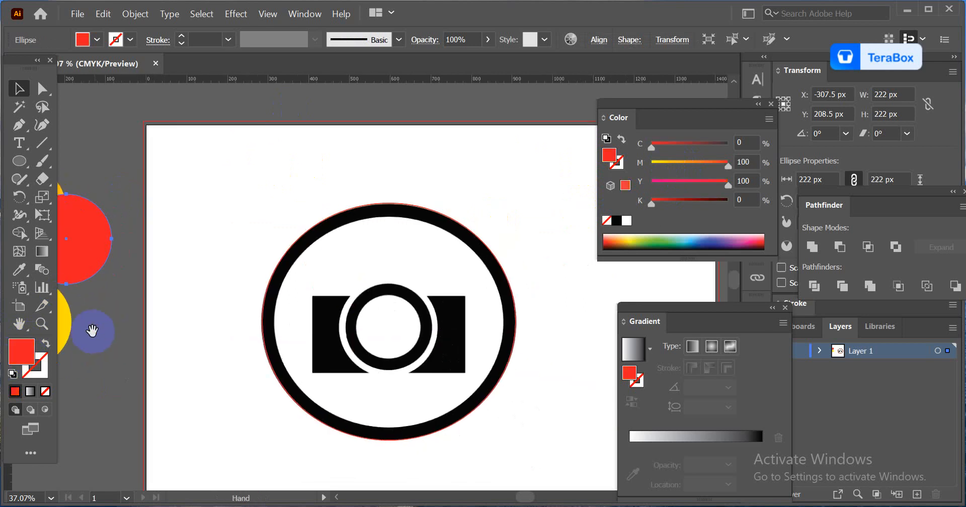
pyautogui.click(323, 219)
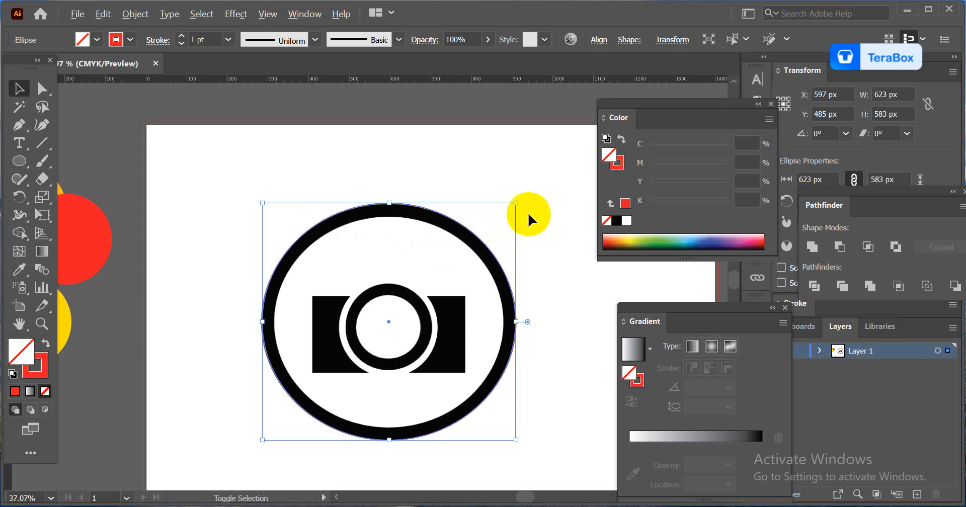
pyautogui.moveTo(515, 203); pyautogui.dragTo(506, 215)
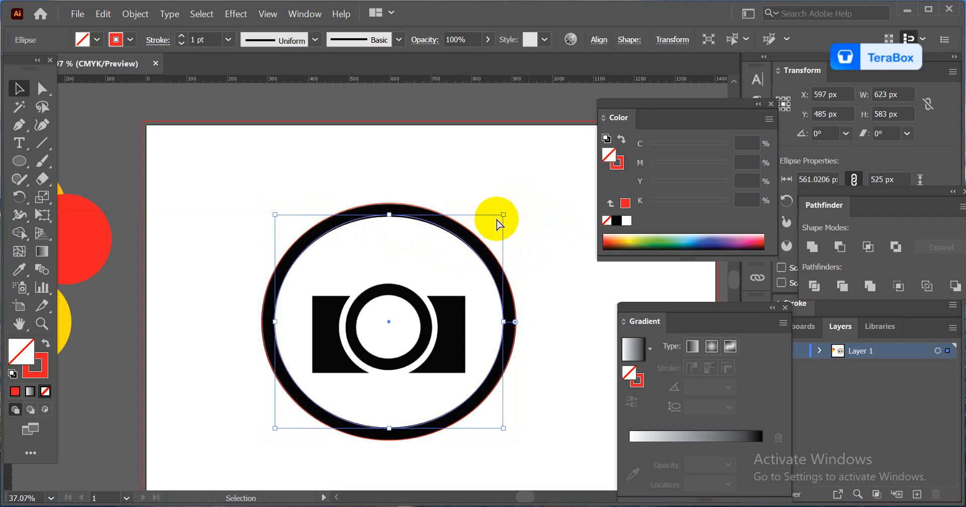
# Step: Trace the camera body with an unfilled, red-stroked rectangle about 375 by 190 px
pyautogui.hotkey('ctrl', 'space')
pyautogui.moveTo(355, 272); pyautogui.dragTo(331, 306)
pyautogui.press('space')
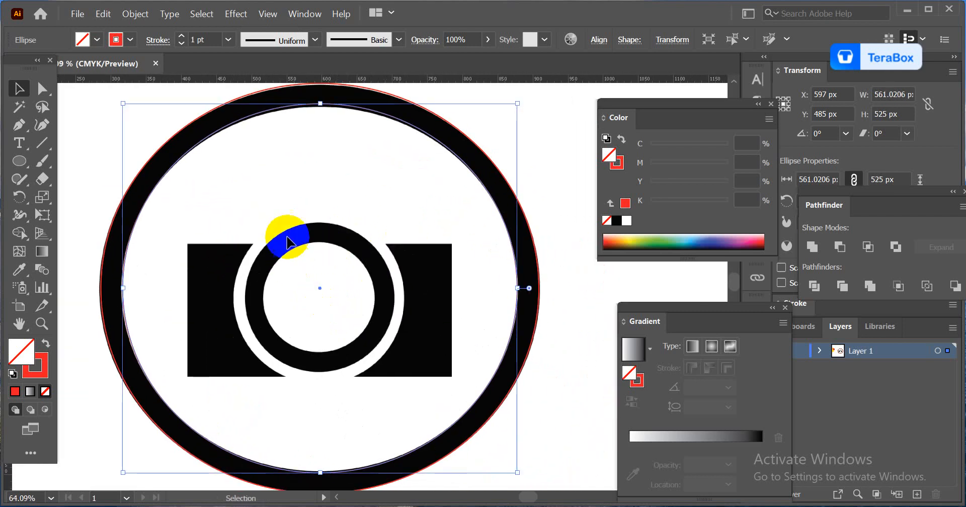
pyautogui.scroll(-1, 282, 316)
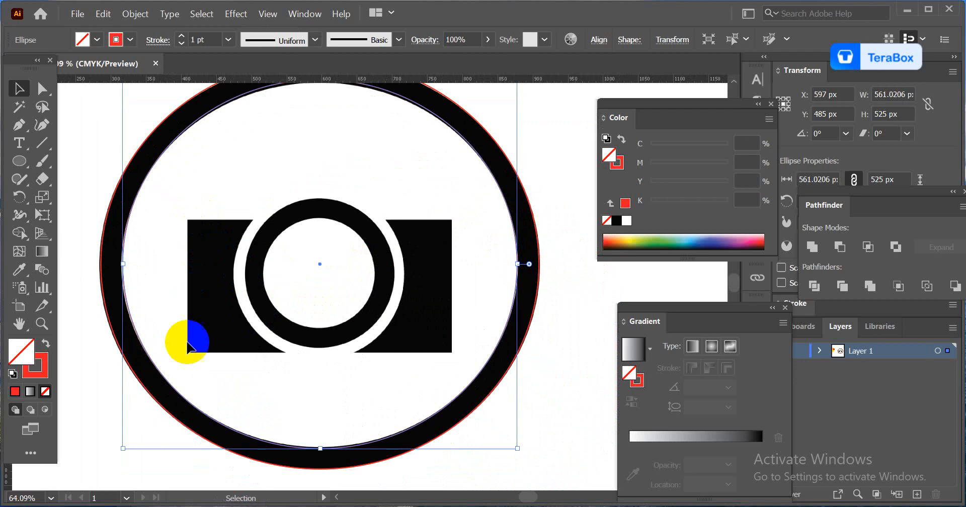
pyautogui.moveTo(22, 156); pyautogui.dragTo(97, 157)
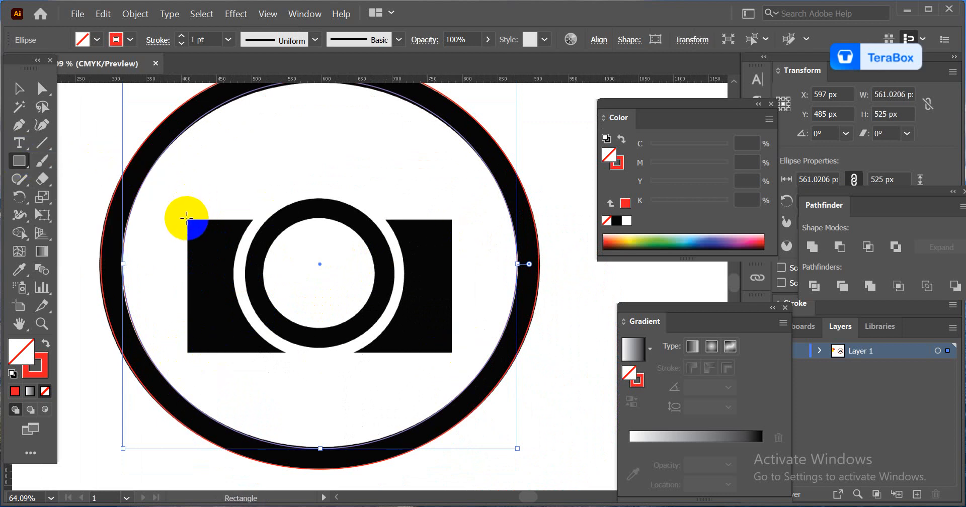
pyautogui.moveTo(187, 220)
pyautogui.mouseDown()
pyautogui.moveTo(337, 282)
pyautogui.moveTo(450, 353)
pyautogui.mouseUp()
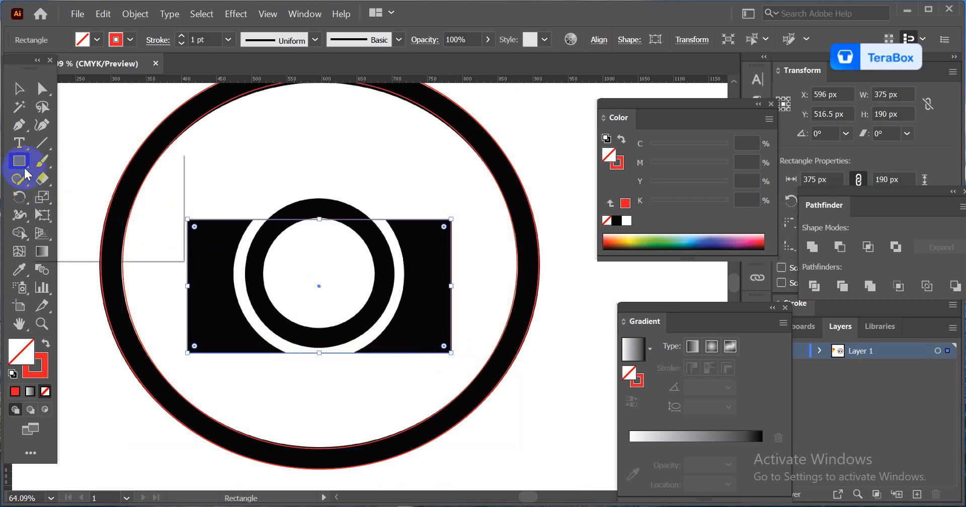
# Step: Trace the outer edge of the white ring around the lens with an ellipse, adjusted to 244 by 244 px
pyautogui.moveTo(27, 173); pyautogui.dragTo(88, 197)
pyautogui.hotkey('ctrl', 'space')
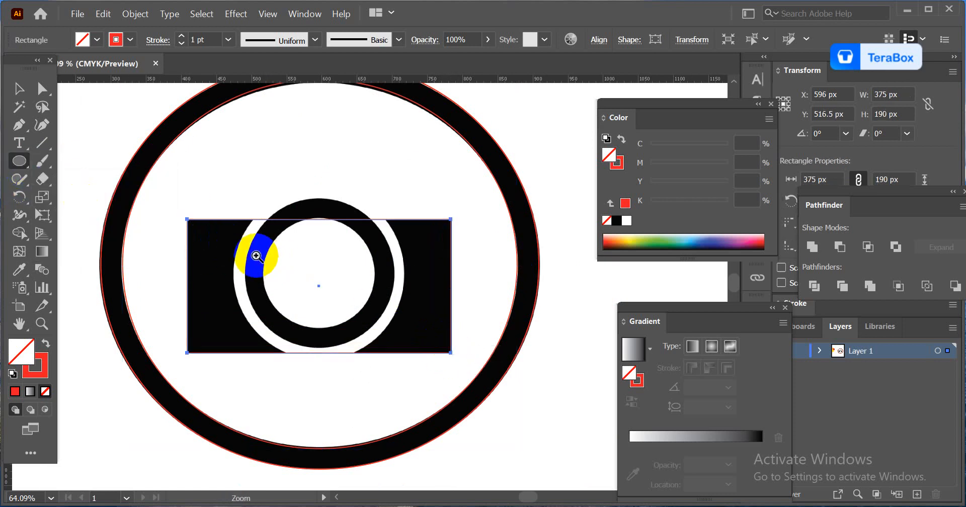
pyautogui.moveTo(257, 256); pyautogui.dragTo(282, 263)
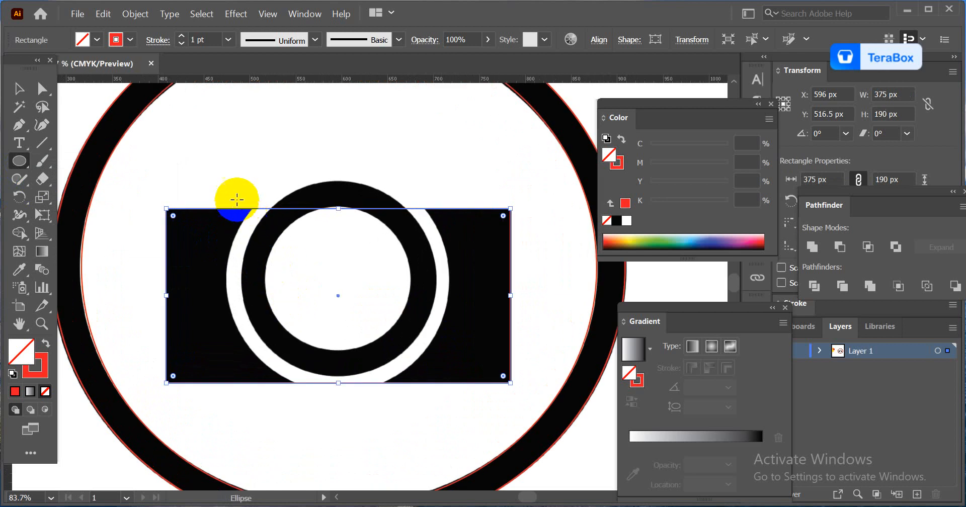
pyautogui.moveTo(236, 199); pyautogui.dragTo(448, 394)
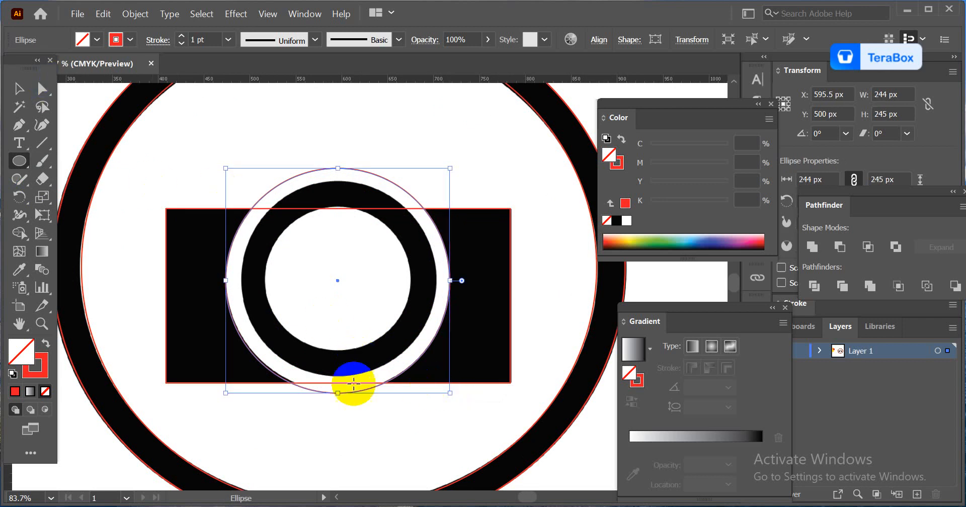
pyautogui.moveTo(342, 395); pyautogui.dragTo(334, 392)
# Step: Duplicate the lens circle in place and scale the copy about its center to 210 by 210 px, along the black lens ring's outer edge
pyautogui.click(19, 89)
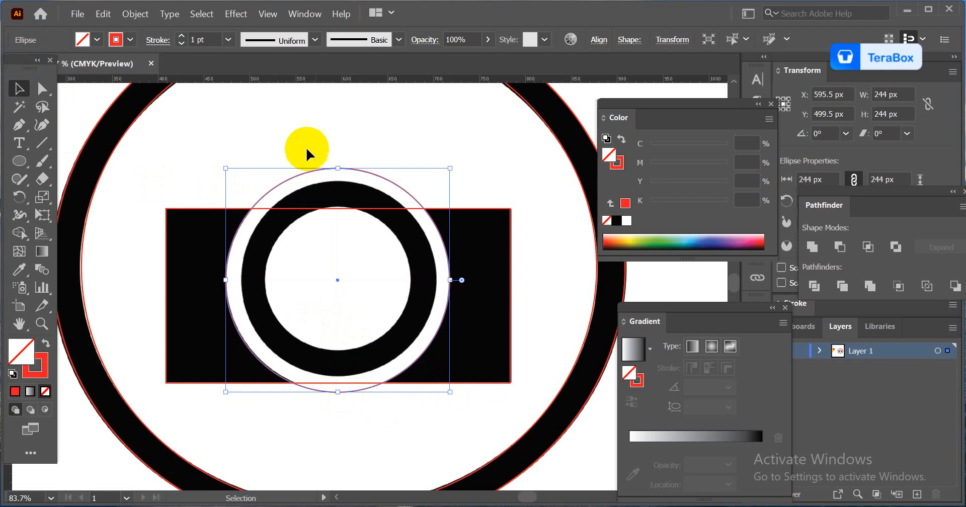
pyautogui.moveTo(307, 149); pyautogui.dragTo(324, 174)
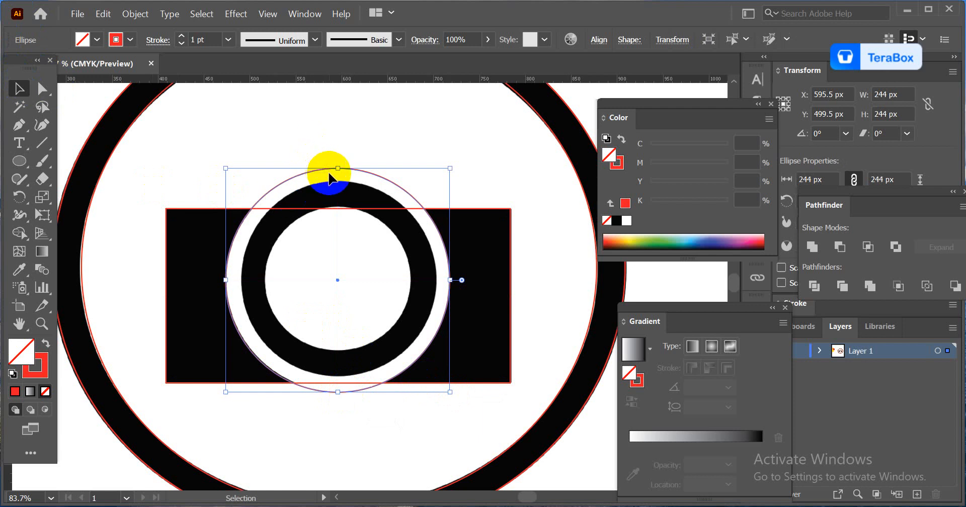
pyautogui.moveTo(264, 223); pyautogui.dragTo(270, 213)
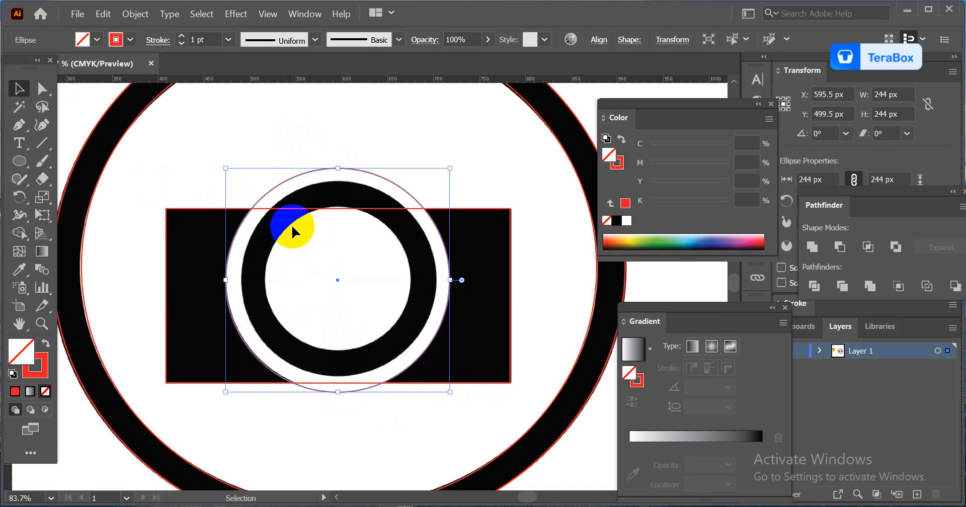
pyautogui.press('ctrl')
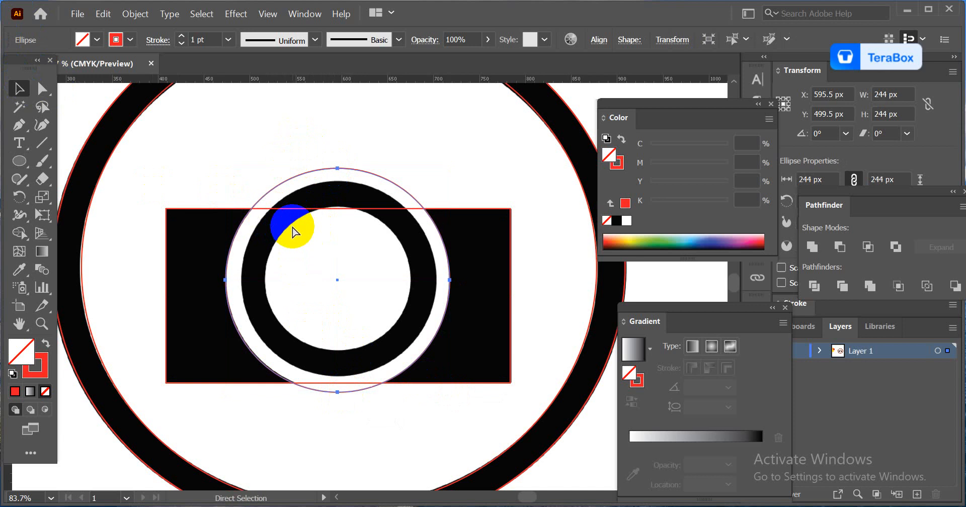
pyautogui.click(352, 195)
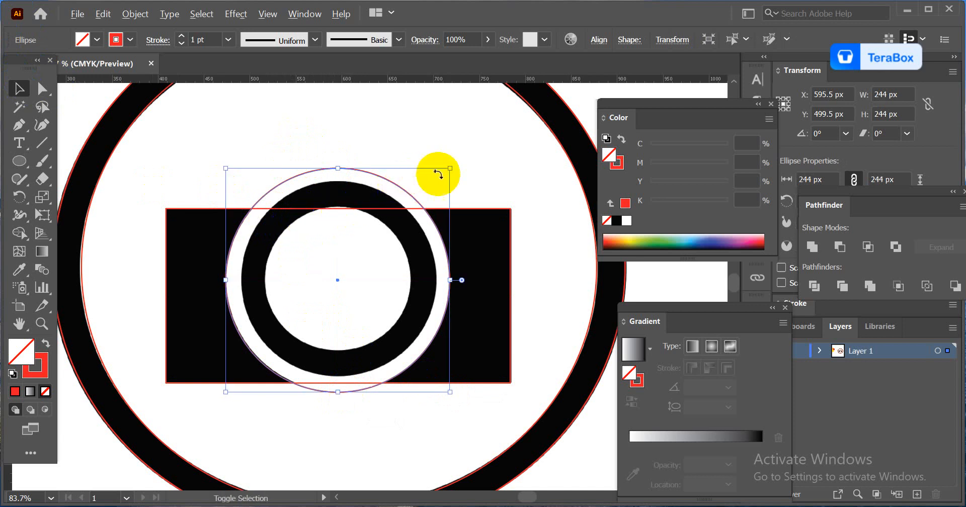
pyautogui.moveTo(449, 168); pyautogui.dragTo(431, 181)
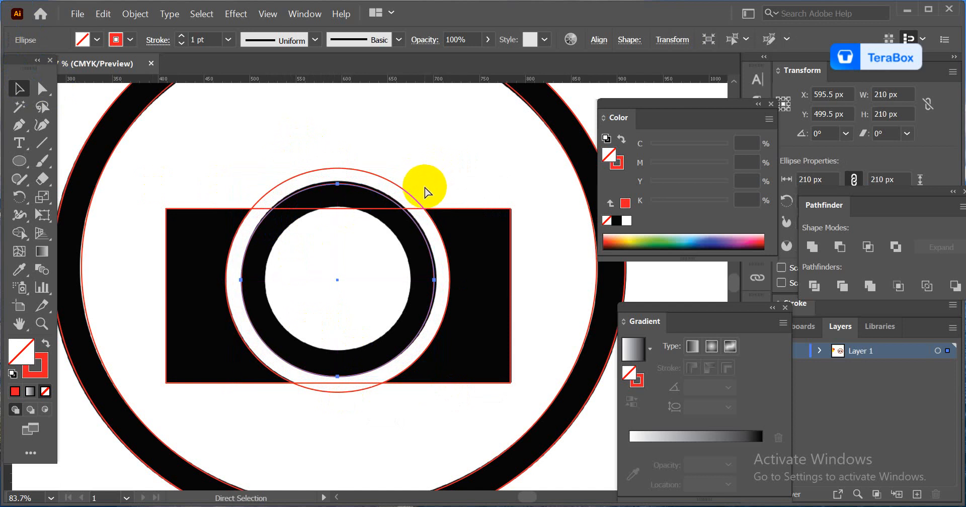
pyautogui.press('v')
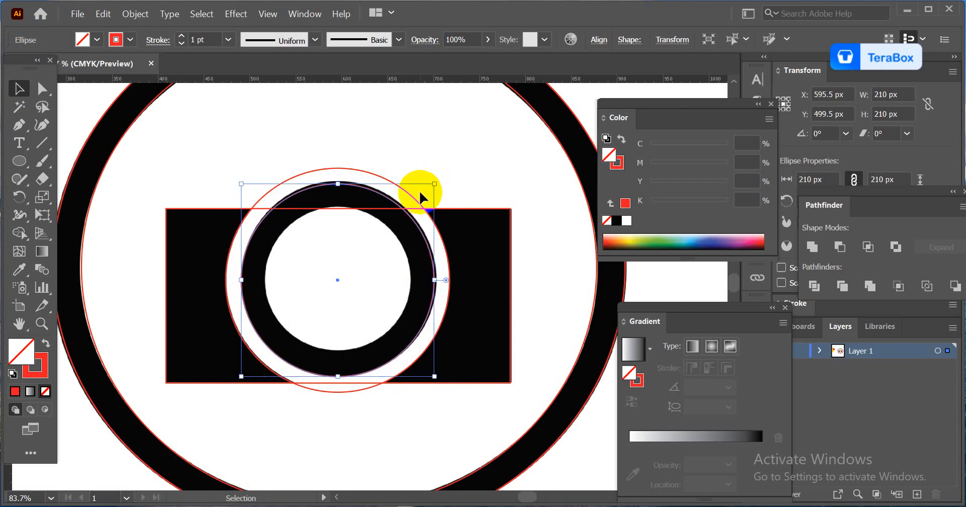
# Step: Duplicate the 210 px lens circle in place and scale the copy about its center to 156 by 156 px, along the black ring's inner edge
pyautogui.moveTo(434, 183); pyautogui.dragTo(408, 211)
pyautogui.hotkey('ctrl', 'alt', 'space')
pyautogui.moveTo(502, 384); pyautogui.dragTo(367, 347)
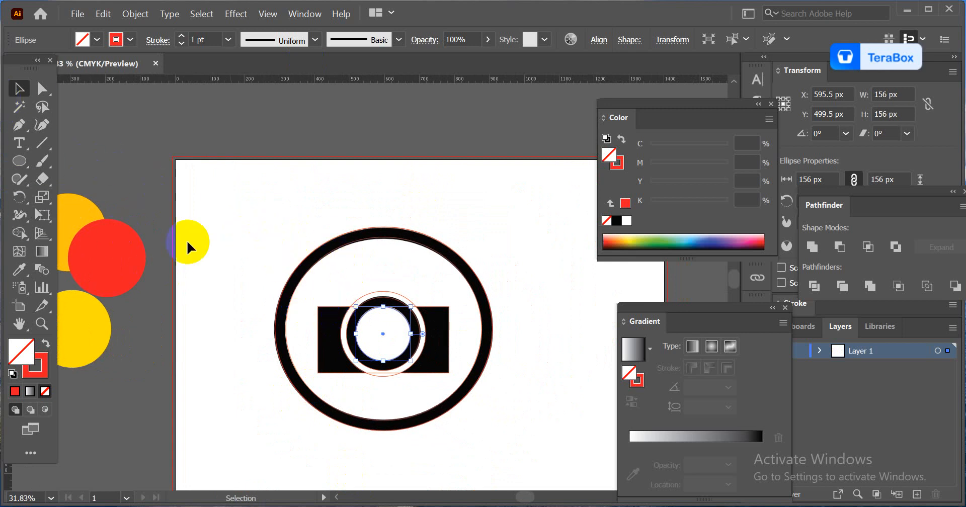
# Step: Select all the traced ellipses and the rectangle and move them together off the locked logo to the empty area on its right
pyautogui.moveTo(253, 204); pyautogui.dragTo(379, 388)
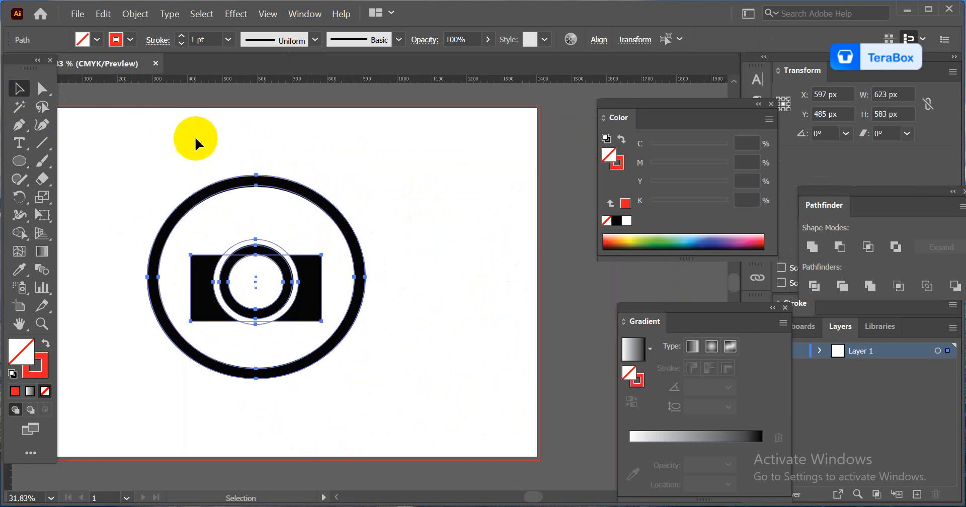
pyautogui.click(241, 181)
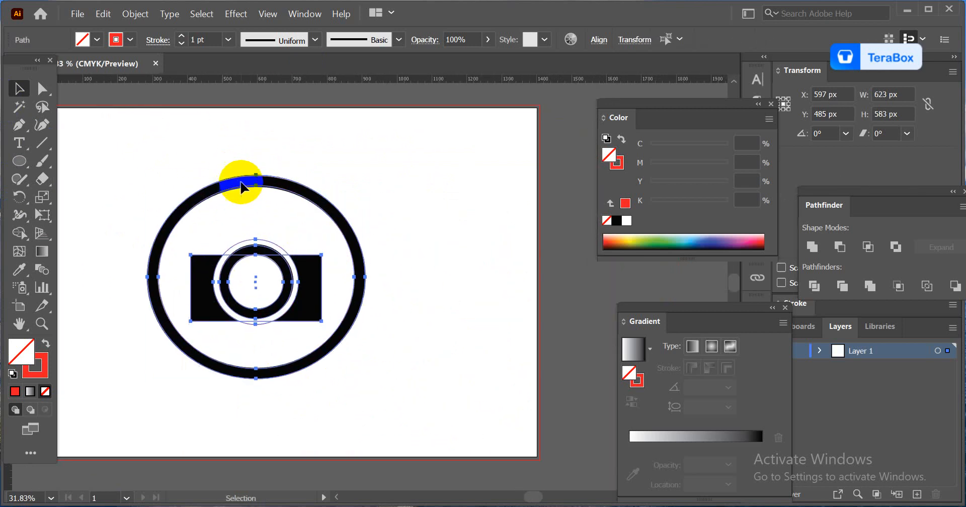
pyautogui.click(254, 283)
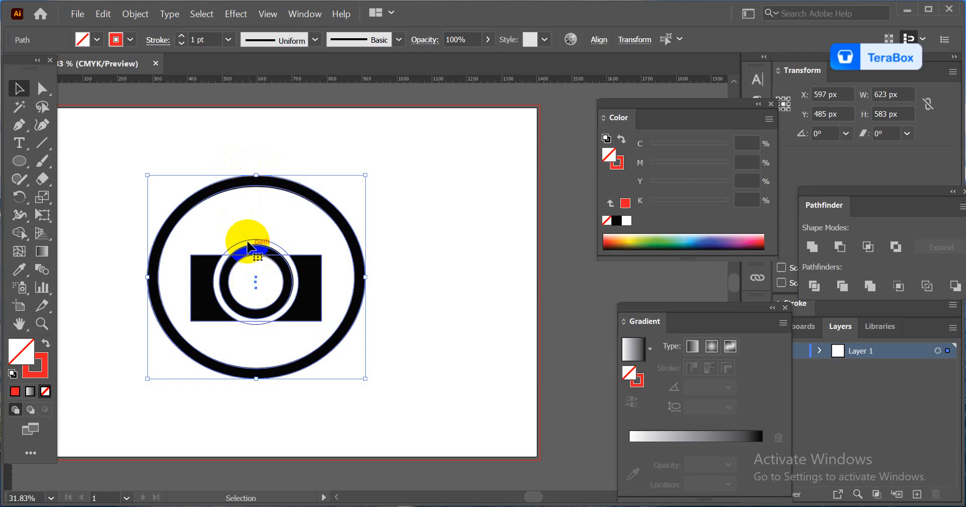
pyautogui.moveTo(247, 244); pyautogui.dragTo(507, 194)
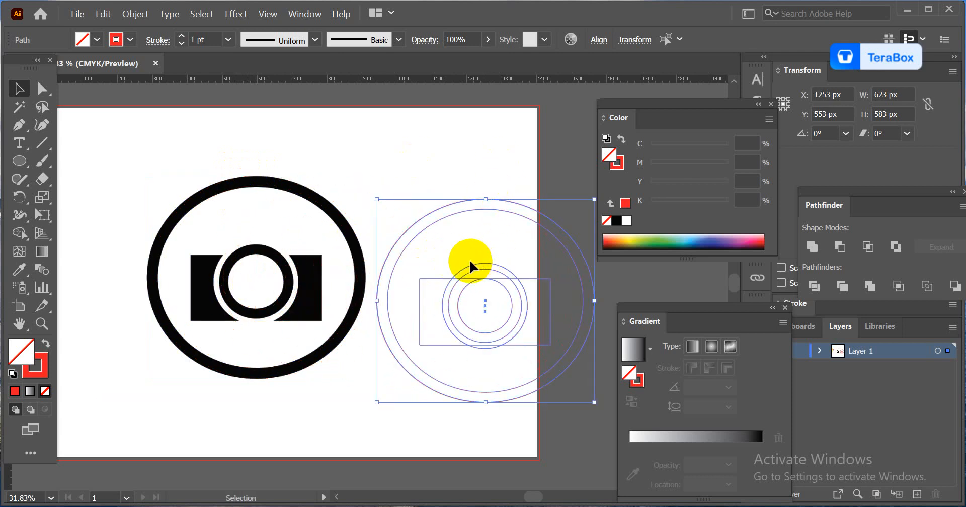
pyautogui.click(459, 133)
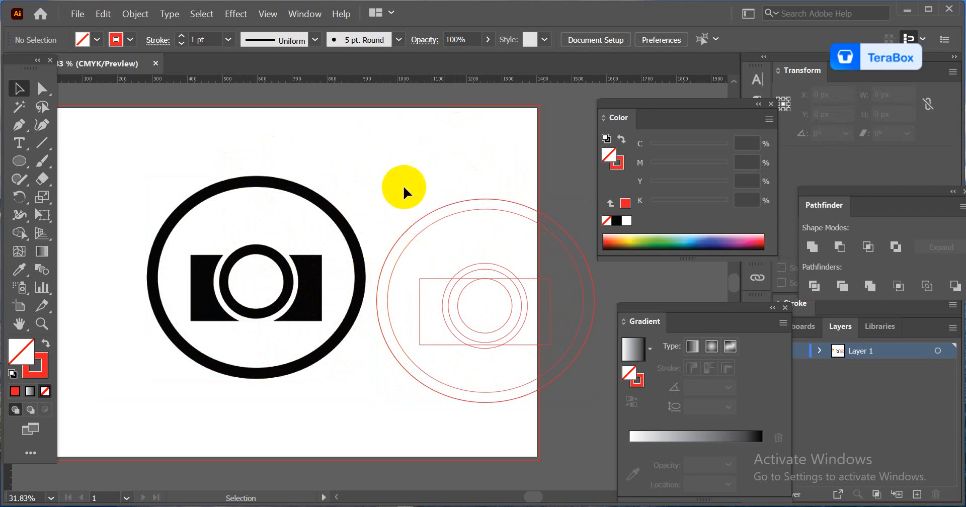
# Step: Try to recolor all the traced shapes together with green from the color spectrum
pyautogui.moveTo(404, 195); pyautogui.dragTo(638, 373)
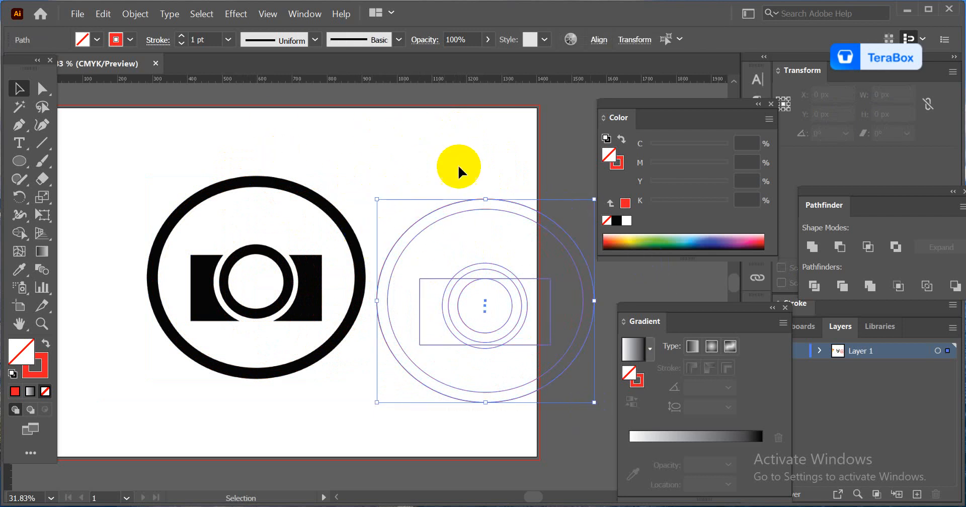
pyautogui.click(647, 242)
pyautogui.moveTo(605, 219); pyautogui.dragTo(487, 263)
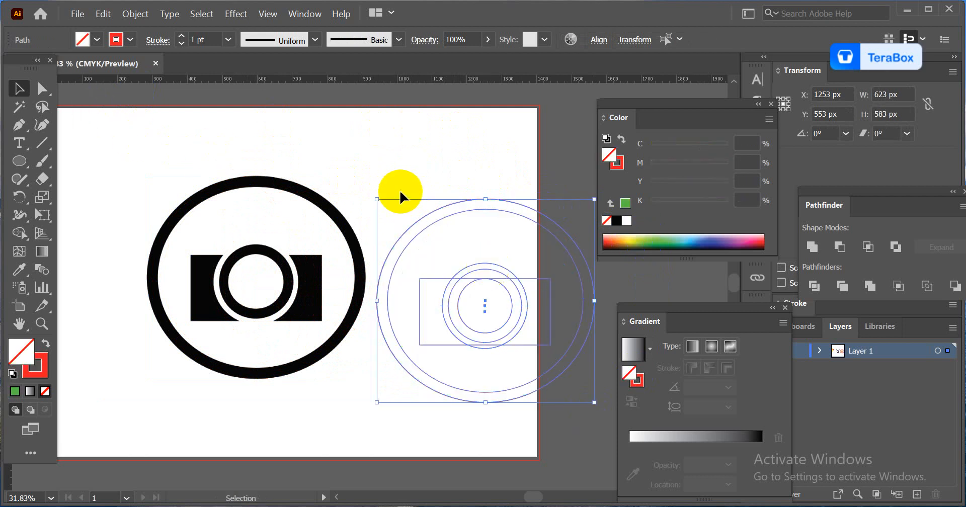
pyautogui.click(429, 167)
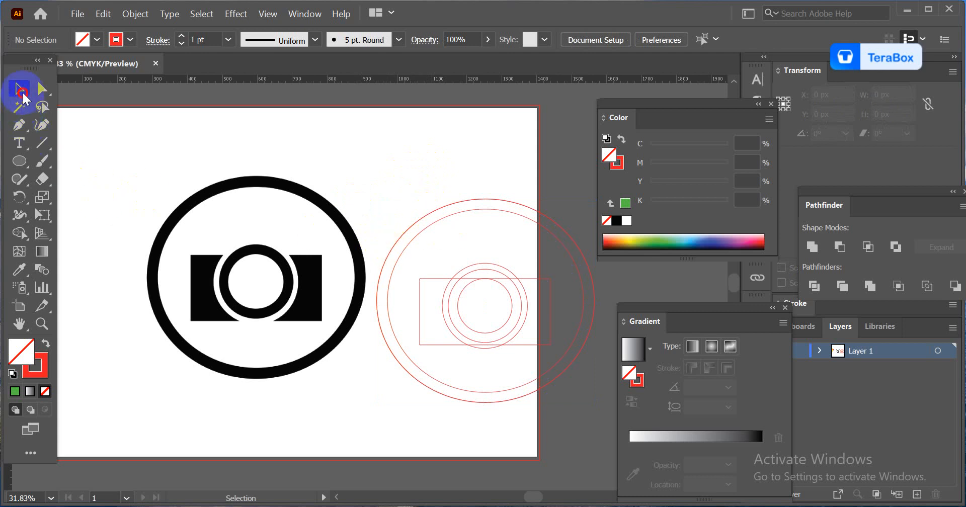
# Step: Fill the outermost traced ellipse with the black of the original logo's ring using the Eyedropper tool
pyautogui.click(427, 216)
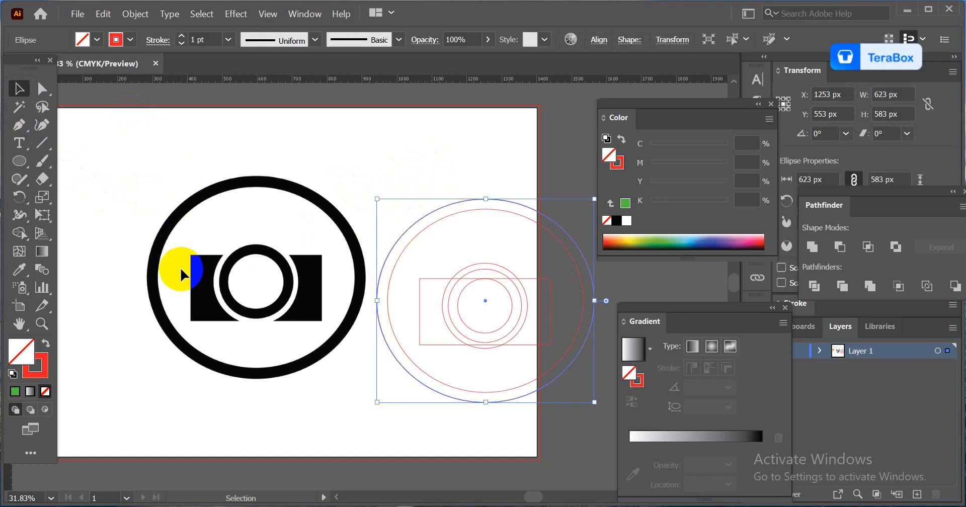
pyautogui.moveTo(26, 265); pyautogui.dragTo(81, 265)
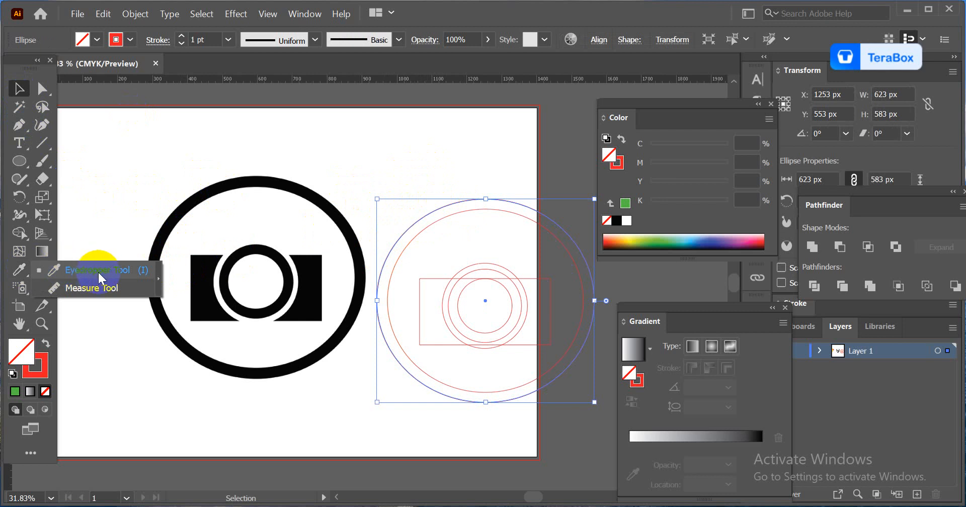
pyautogui.click(98, 271)
pyautogui.click(19, 89)
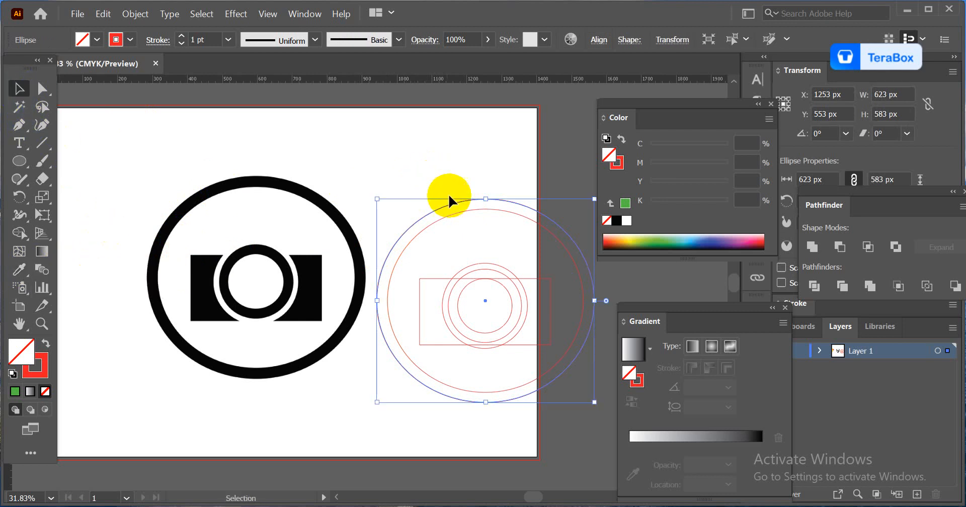
pyautogui.click(450, 174)
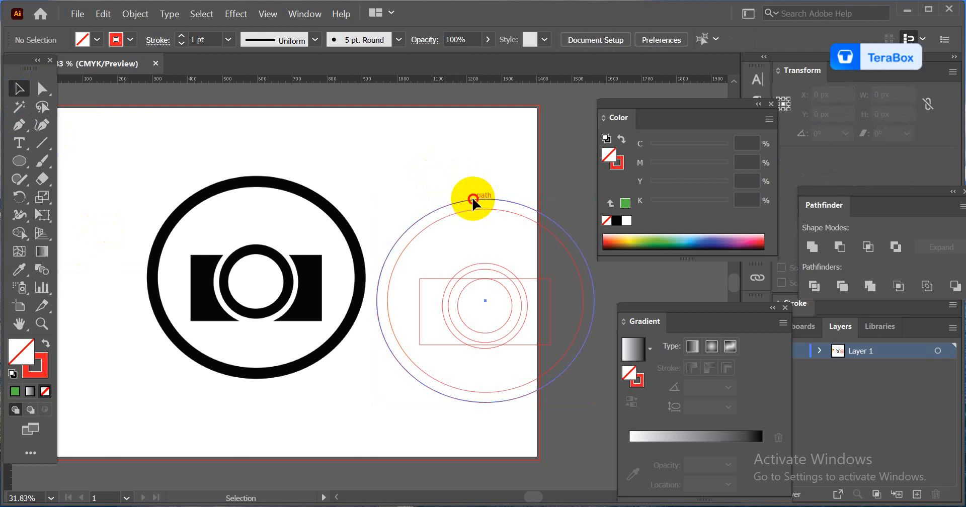
pyautogui.click(473, 200)
pyautogui.click(18, 269)
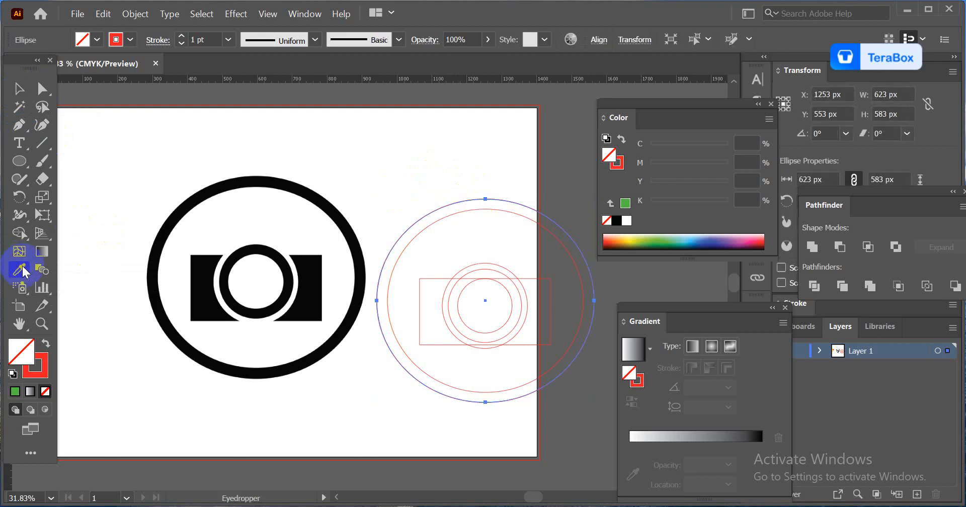
pyautogui.click(152, 225)
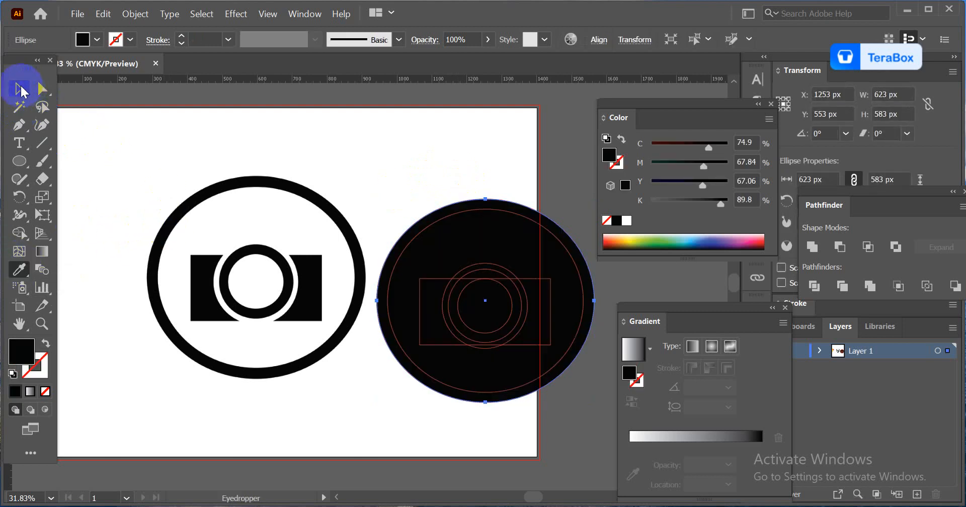
pyautogui.click(20, 90)
# Step: Fill the inner ring ellipse with white sampled from inside the original logo's ring
pyautogui.click(422, 246)
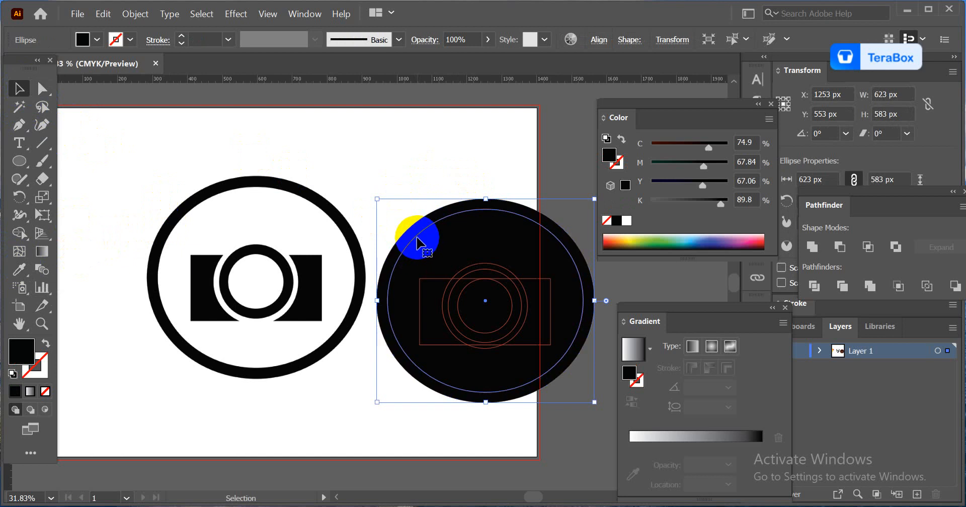
pyautogui.click(18, 269)
pyautogui.click(200, 220)
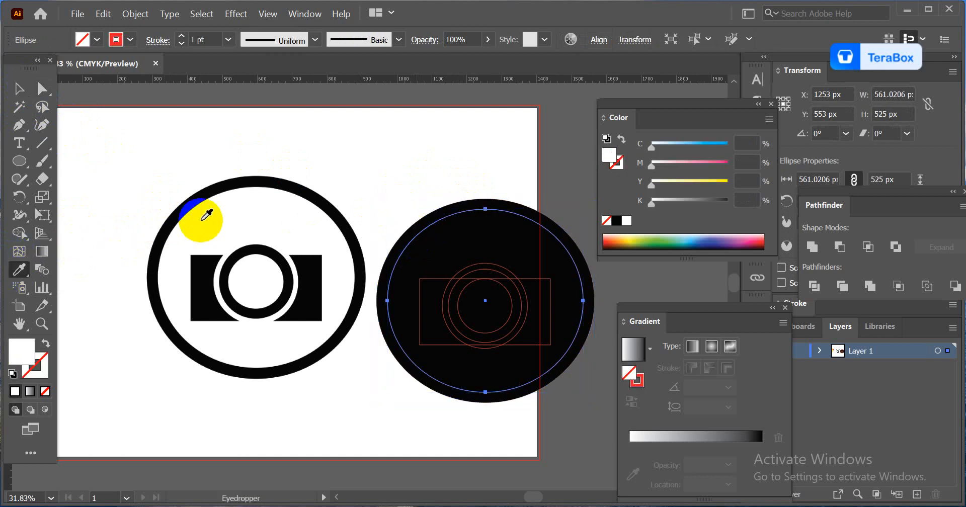
pyautogui.click(17, 100)
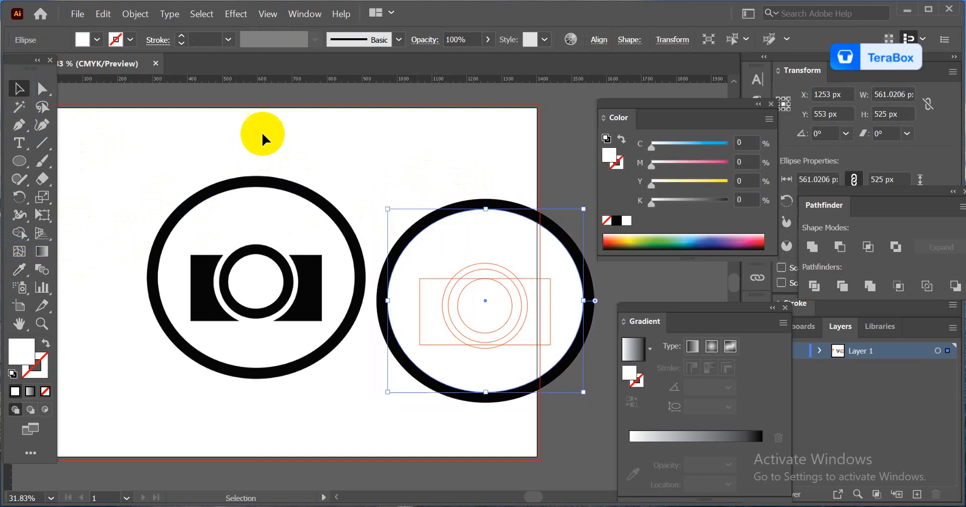
# Step: Fill the camera body rectangle with black sampled from the original logo's camera body
pyautogui.click(421, 287)
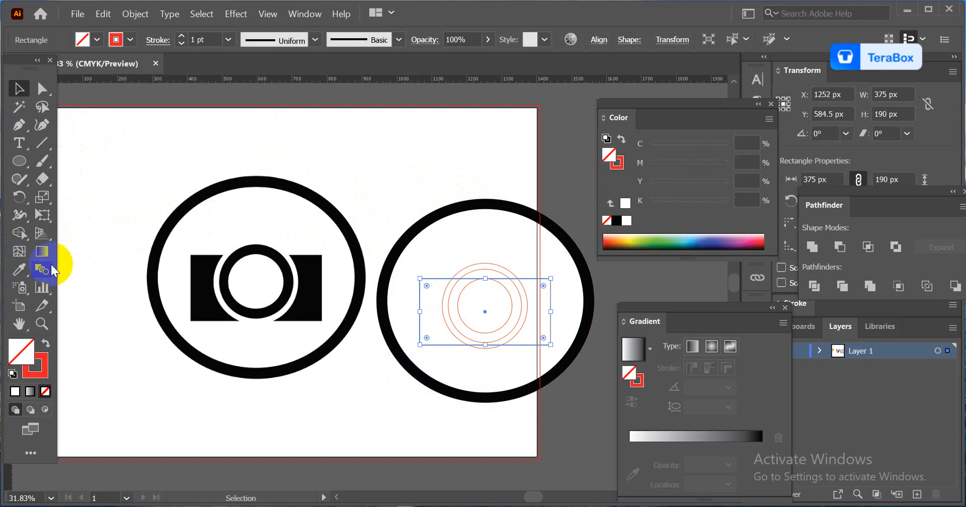
pyautogui.click(19, 270)
pyautogui.click(197, 267)
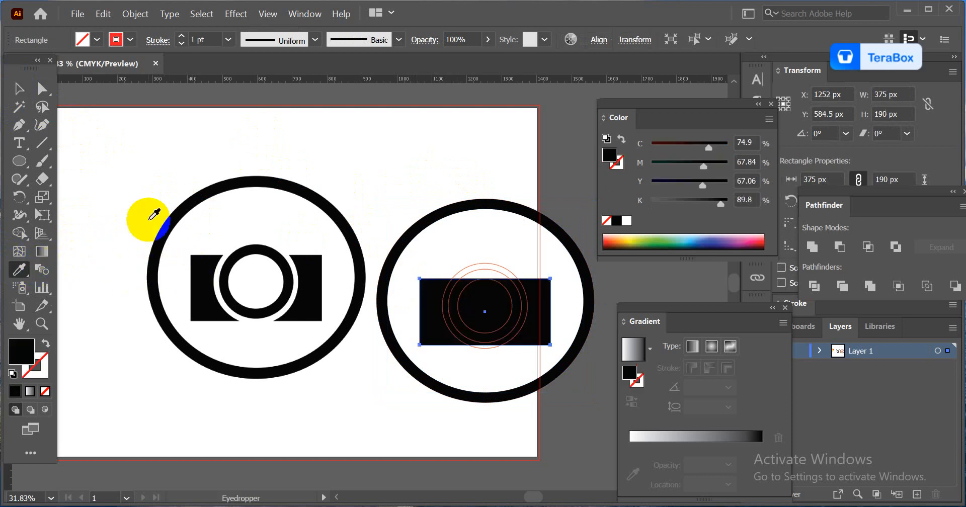
pyautogui.click(20, 91)
# Step: Fill the 244 px lens circle with white sampled from the white ring around the original lens
pyautogui.click(451, 286)
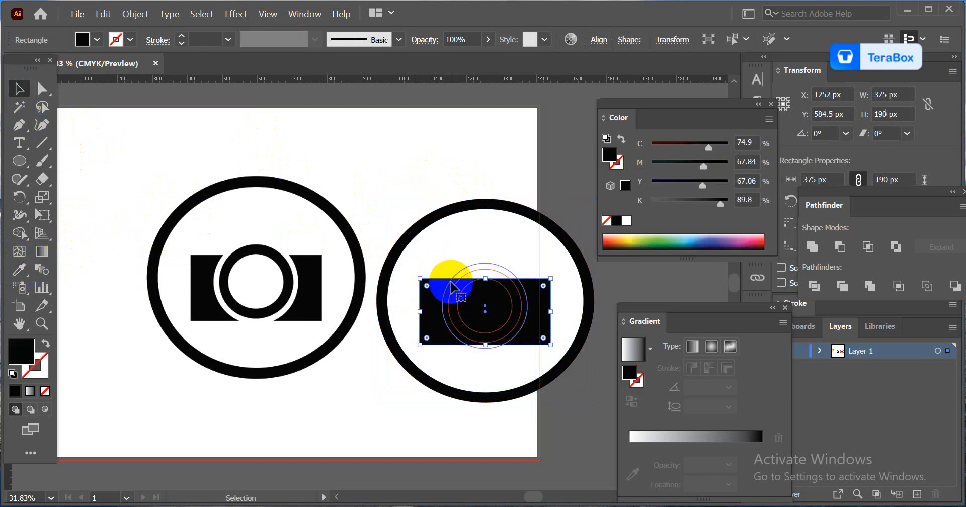
pyautogui.click(452, 286)
pyautogui.click(19, 269)
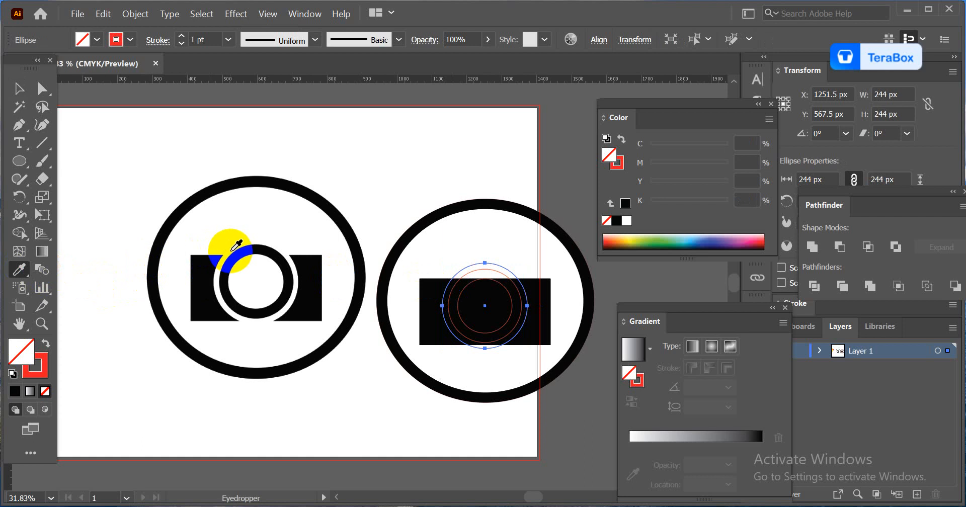
pyautogui.click(230, 250)
pyautogui.click(19, 89)
# Step: Fill the 210 px lens circle with black sampled from the original logo's lens ring
pyautogui.click(462, 283)
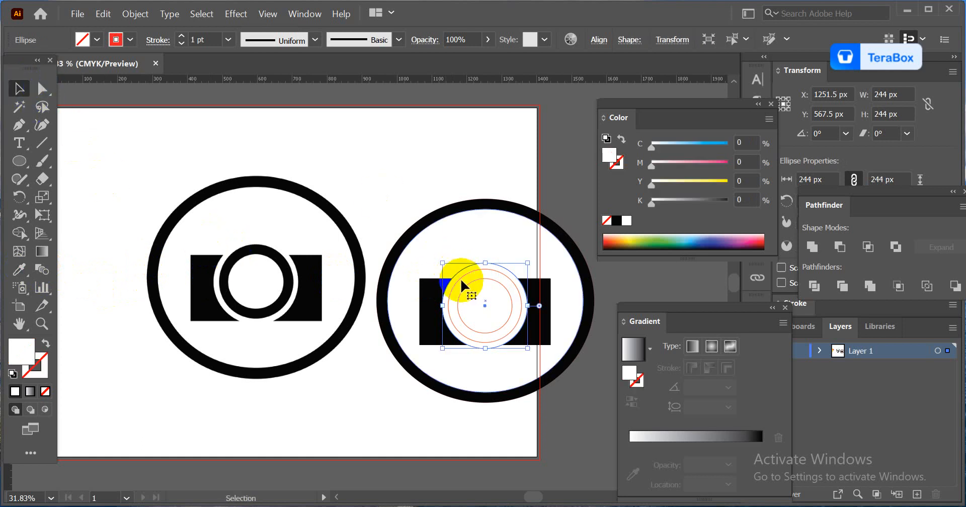
pyautogui.click(454, 276)
pyautogui.click(19, 270)
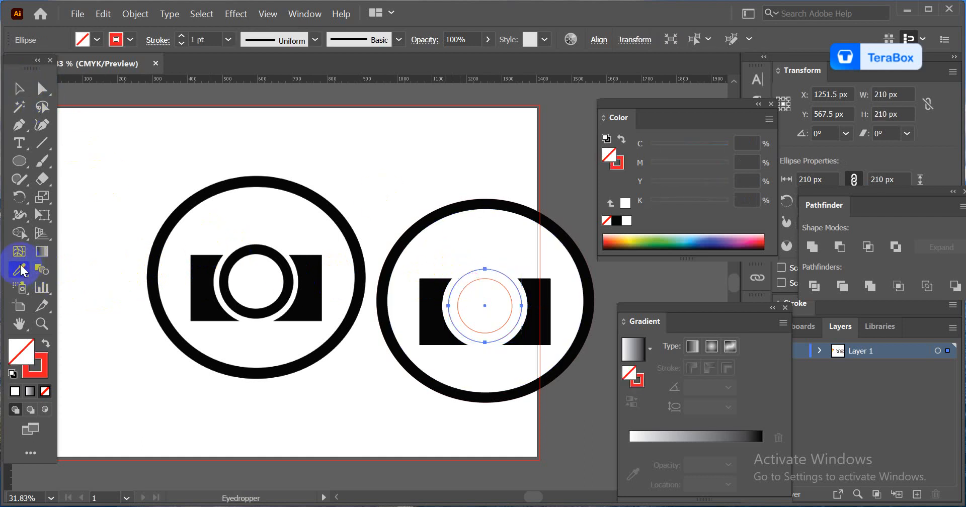
pyautogui.click(236, 254)
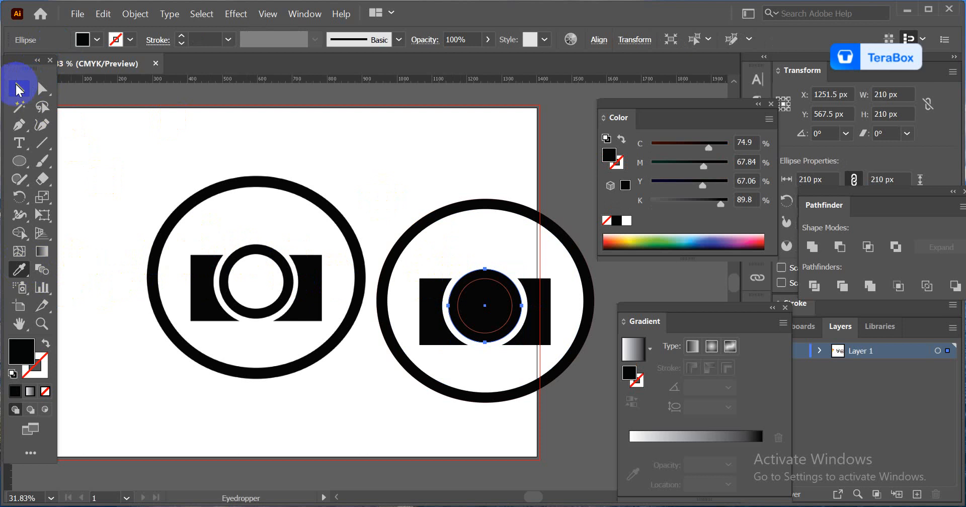
pyautogui.click(19, 89)
# Step: Fill the innermost 156 px lens circle with white sampled from the center of the original lens
pyautogui.click(471, 284)
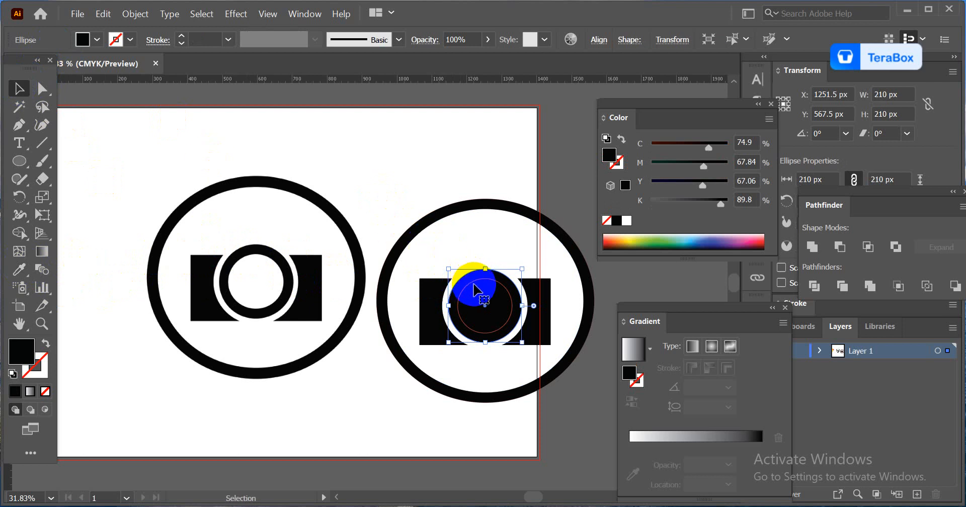
pyautogui.click(473, 285)
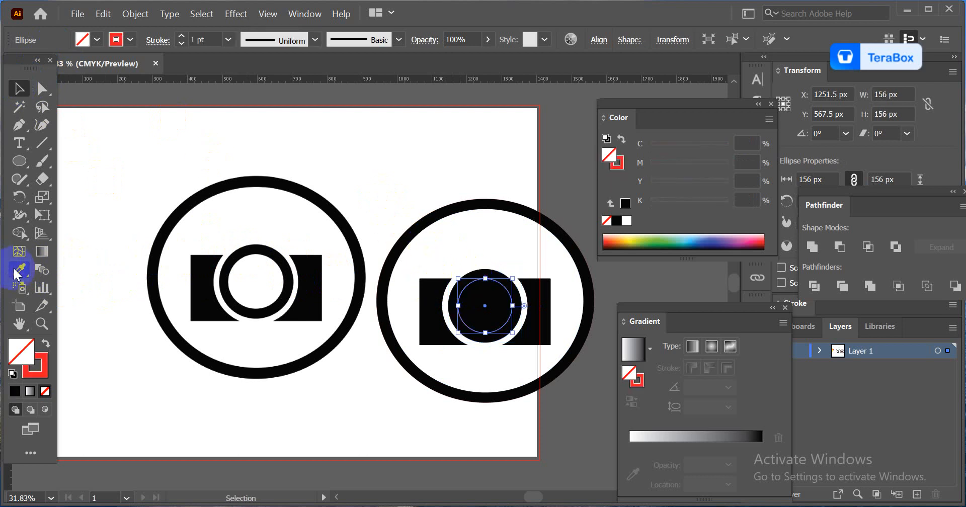
pyautogui.click(251, 279)
pyautogui.click(19, 89)
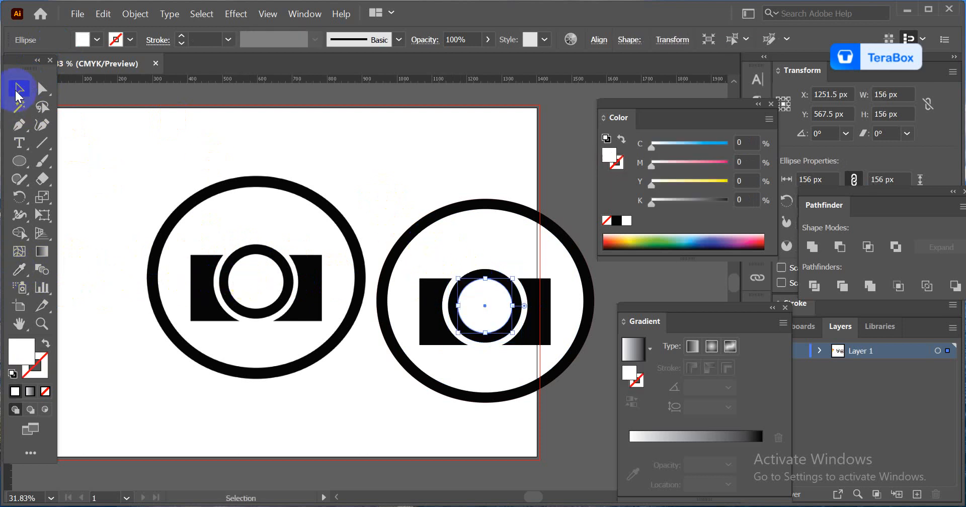
# Step: Select all shapes of the recolored camera logo and move them together off the artboard onto the gray canvas to its right
pyautogui.press('space')
pyautogui.moveTo(377, 322); pyautogui.dragTo(203, 321)
pyautogui.moveTo(222, 166); pyautogui.dragTo(410, 367)
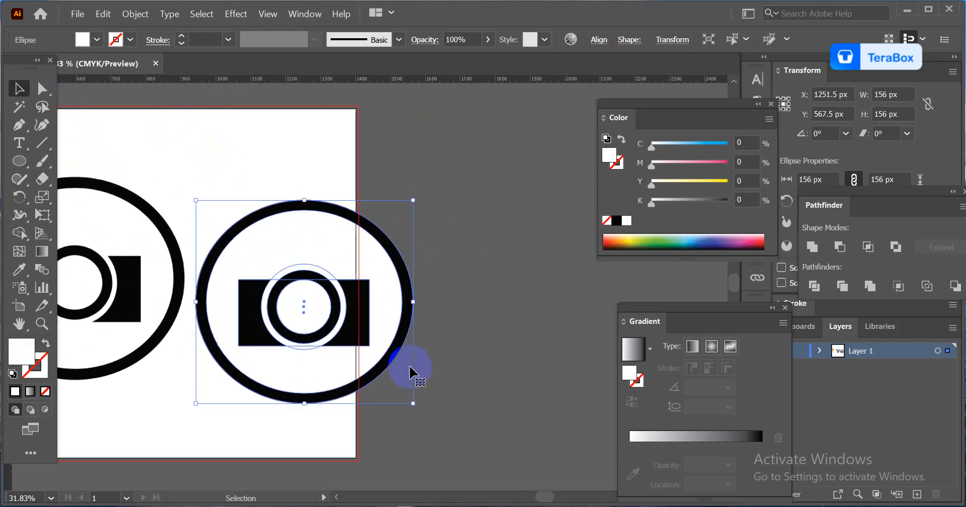
pyautogui.moveTo(328, 330); pyautogui.dragTo(525, 249)
pyautogui.press('space')
pyautogui.moveTo(522, 327); pyautogui.dragTo(302, 389)
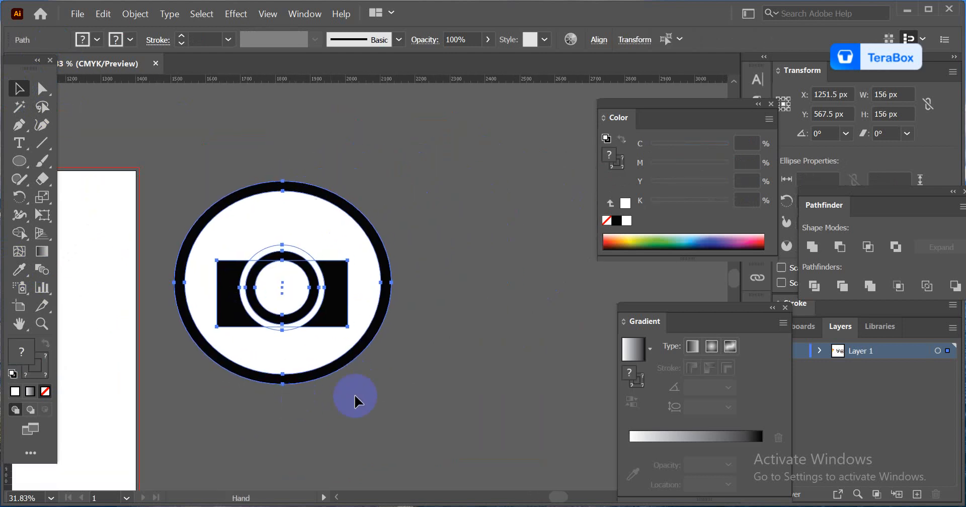
# Step: Move the recolored logo's five ellipses and the rectangle apart on the canvas, and select all of the separated shapes
pyautogui.click(384, 283)
pyautogui.moveTo(383, 282); pyautogui.dragTo(627, 293)
pyautogui.click(391, 245)
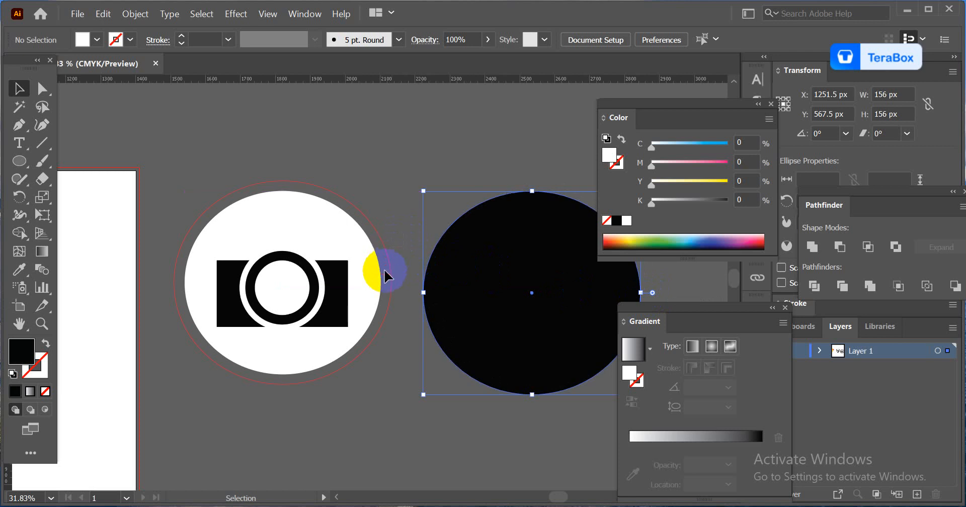
pyautogui.click(389, 282)
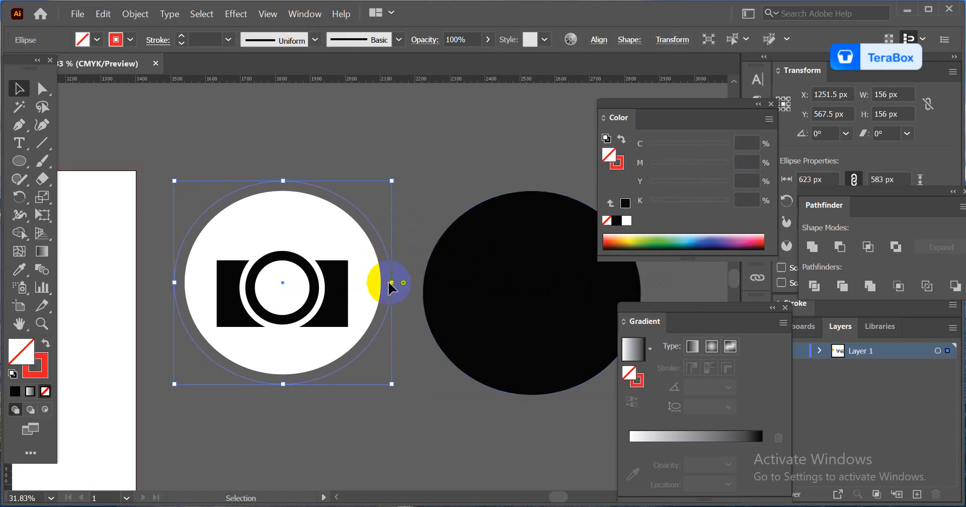
pyautogui.click(390, 285)
pyautogui.moveTo(431, 142); pyautogui.dragTo(429, 137)
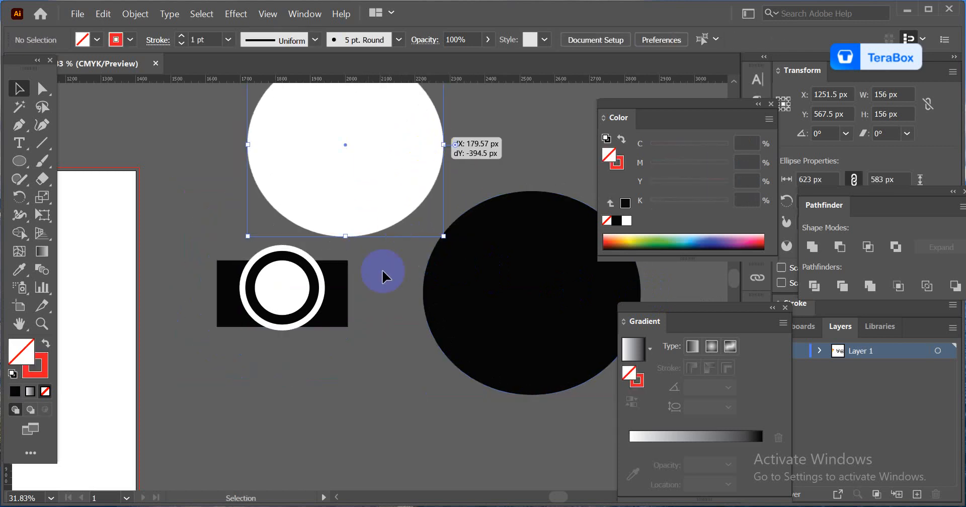
pyautogui.moveTo(337, 288); pyautogui.dragTo(370, 411)
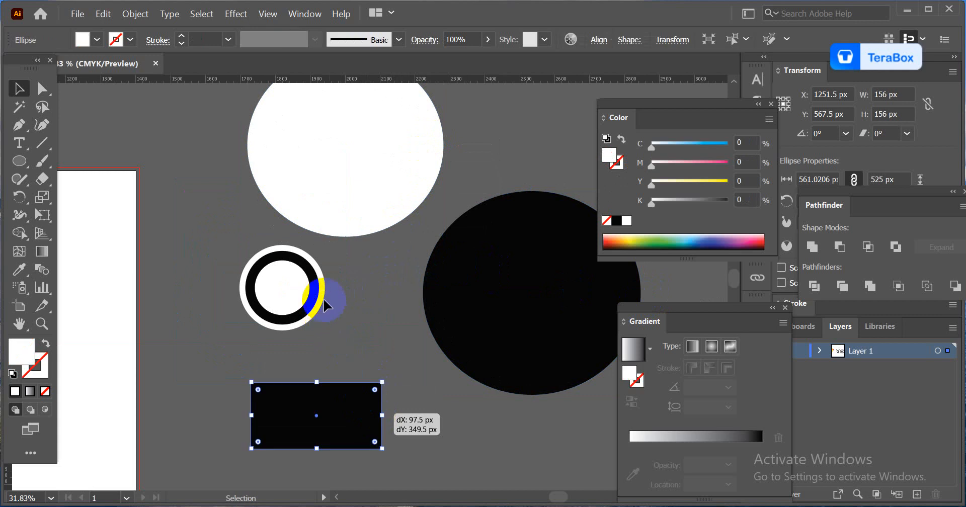
pyautogui.moveTo(323, 296); pyautogui.dragTo(396, 338)
pyautogui.moveTo(284, 280); pyautogui.dragTo(229, 298)
pyautogui.scroll(2, 274, 312)
pyautogui.moveTo(182, 132); pyautogui.dragTo(518, 452)
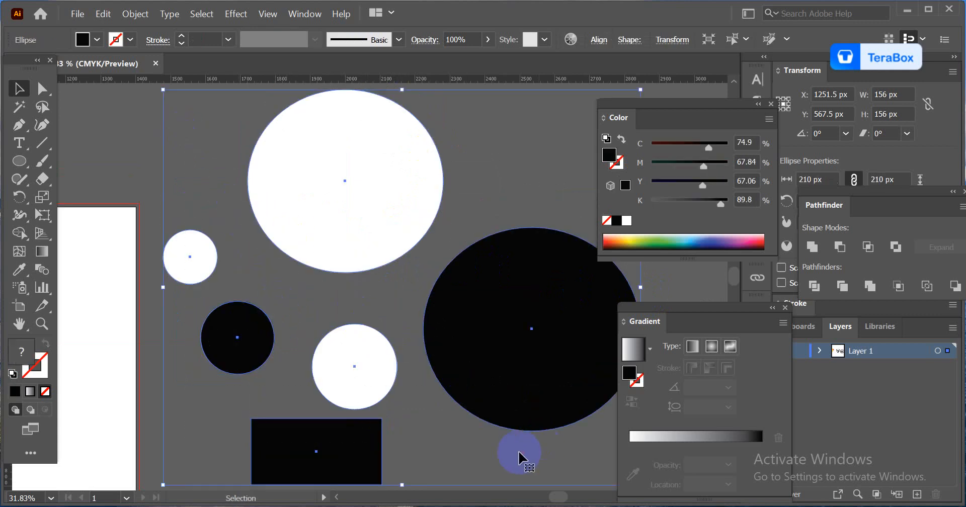
# Step: Align all the separated logo shapes to a common horizontal and vertical center, and deselect them
pyautogui.click(597, 48)
pyautogui.click(474, 82)
pyautogui.click(566, 82)
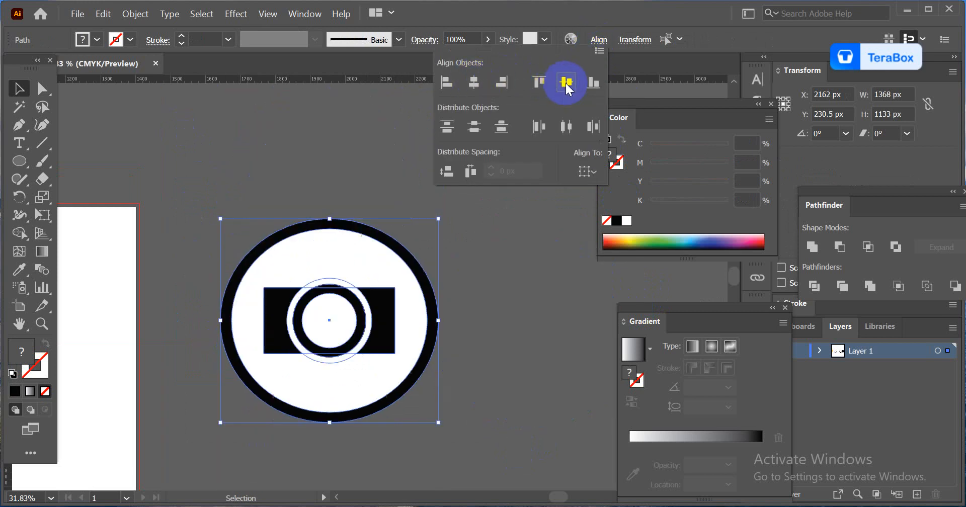
pyautogui.click(570, 358)
pyautogui.click(518, 355)
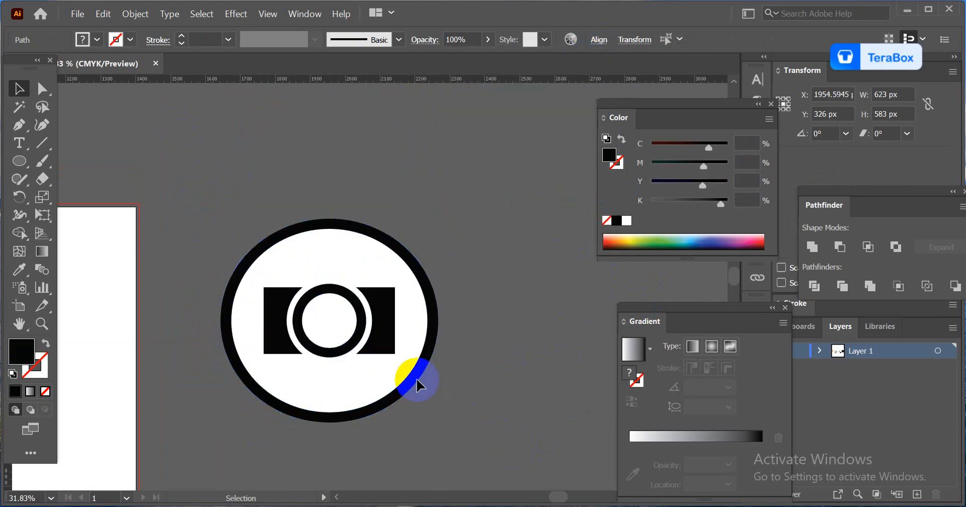
pyautogui.moveTo(353, 381); pyautogui.dragTo(543, 371)
pyautogui.moveTo(374, 355); pyautogui.dragTo(451, 321)
pyautogui.moveTo(304, 332); pyautogui.dragTo(483, 323)
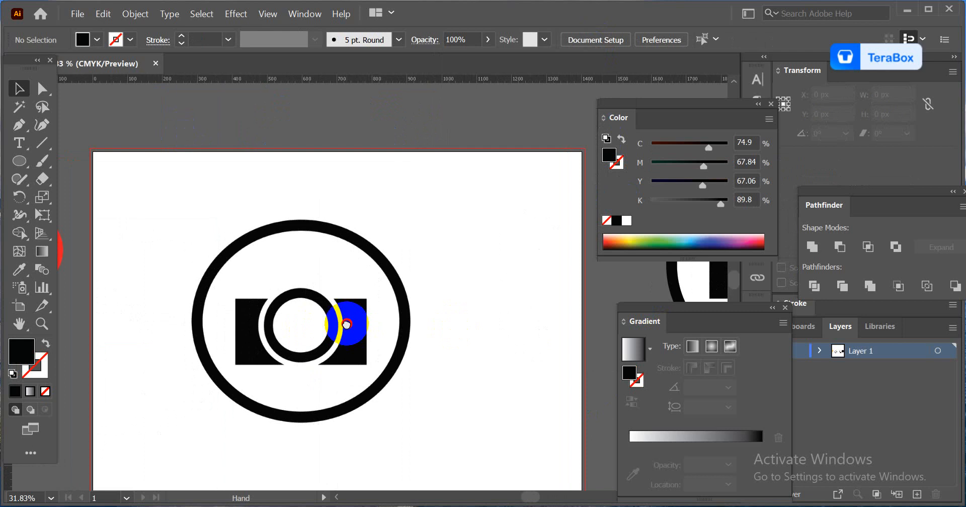
pyautogui.moveTo(346, 324); pyautogui.dragTo(342, 315)
pyautogui.click(342, 315)
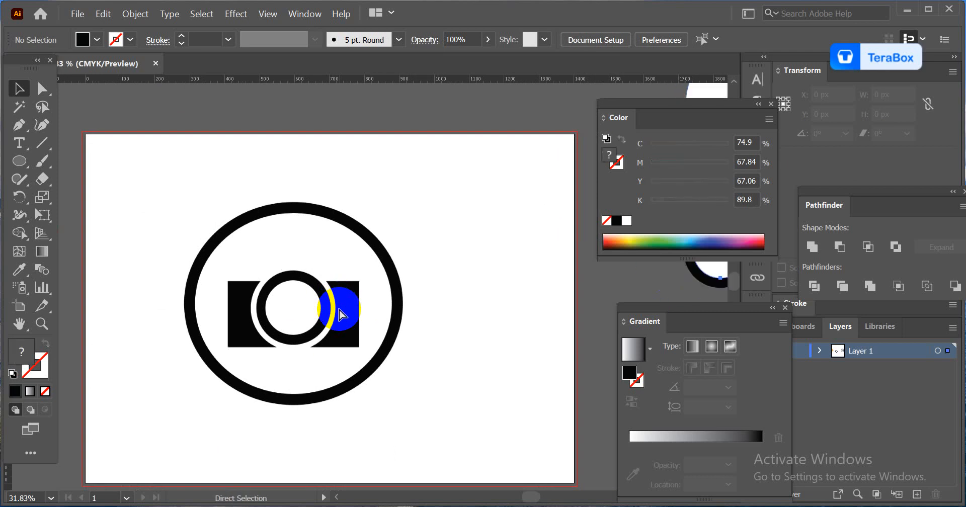
# Step: Undo the alignment, moves, coloring and inner traced shapes, back to only the two outer ellipses over the original logo
pyautogui.hotkey('ctrl', 'z')
pyautogui.hotkey('ctrl', 'z')
pyautogui.hotkey('ctrl', 'z')
pyautogui.hotkey('ctrl', 'z')
pyautogui.hotkey('ctrl', 'z')
pyautogui.hotkey('ctrl', 'z')
pyautogui.hotkey('ctrl', 'z')
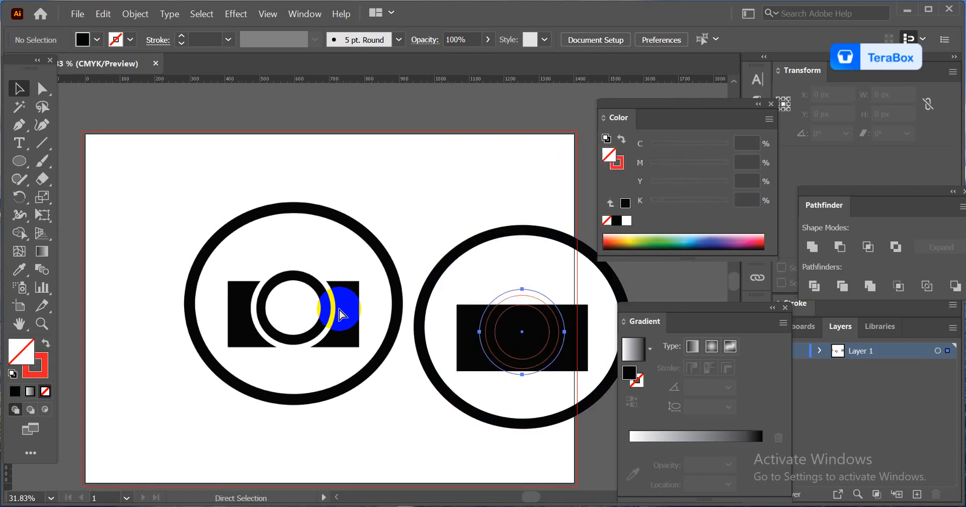
pyautogui.hotkey('ctrl', 'z')
pyautogui.hotkey('ctrl', 'z')
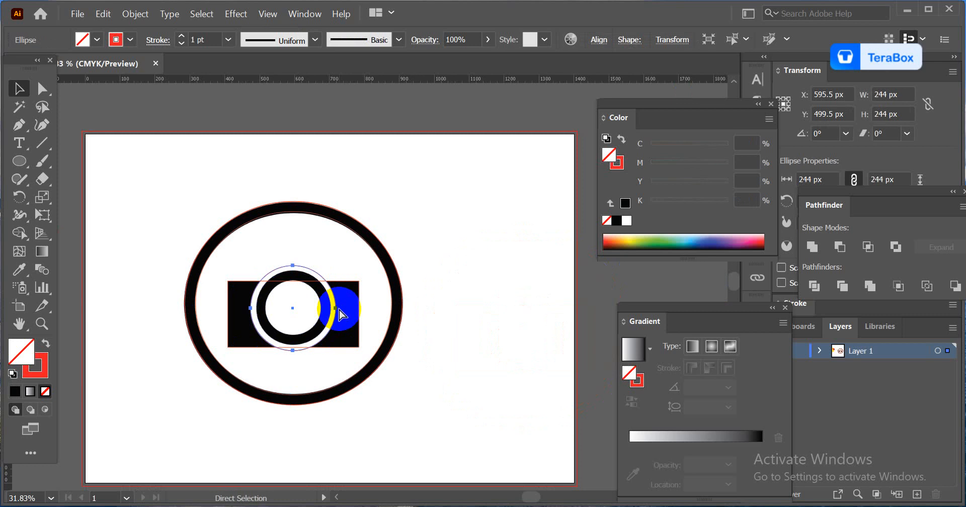
pyautogui.hotkey('ctrl', 'z')
pyautogui.hotkey('ctrl', 'z')
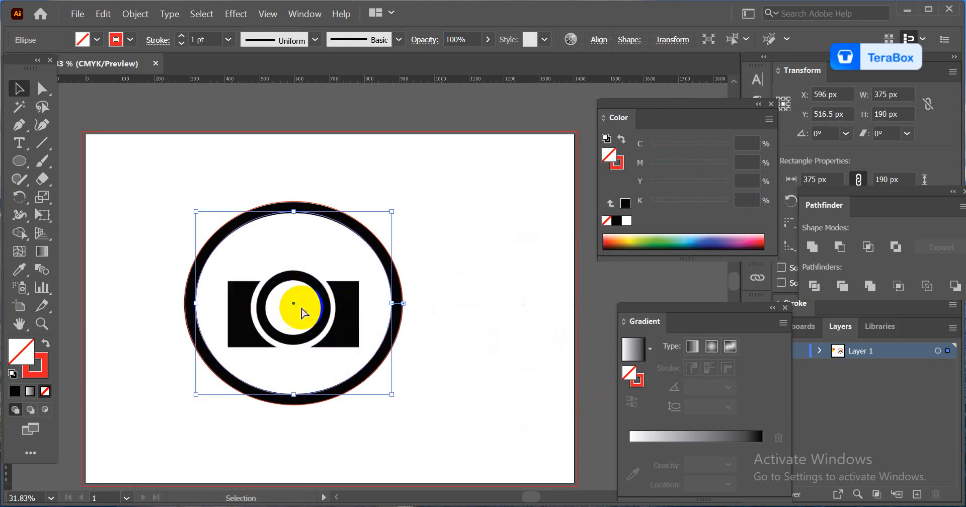
# Step: Trace the camera lens with three concentric ellipses of about 243 px, 212 px and 159 × 161 px
pyautogui.moveTo(230, 271); pyautogui.dragTo(325, 378)
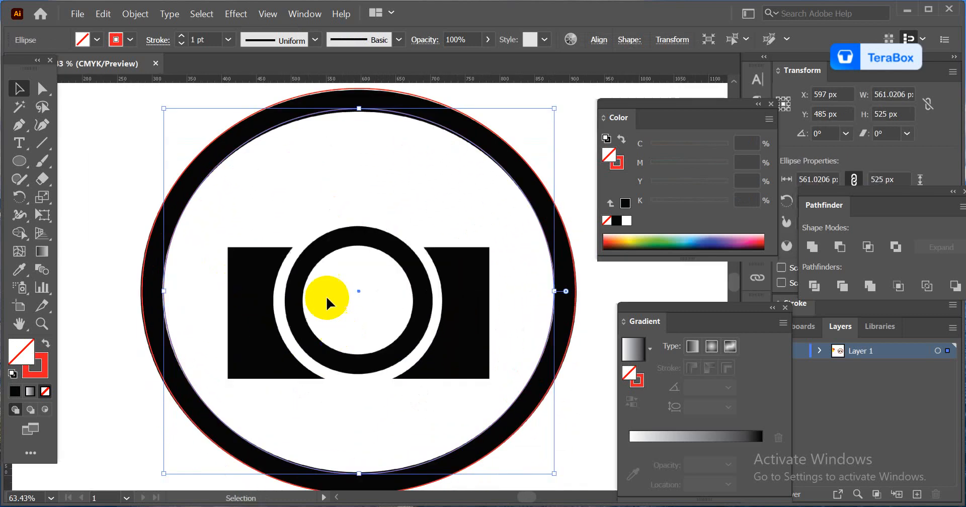
pyautogui.click(47, 165)
pyautogui.moveTo(18, 166); pyautogui.dragTo(87, 198)
pyautogui.moveTo(284, 233)
pyautogui.mouseDown()
pyautogui.moveTo(319, 302)
pyautogui.moveTo(425, 360)
pyautogui.moveTo(442, 385)
pyautogui.mouseUp()
pyautogui.moveTo(305, 254); pyautogui.dragTo(432, 373)
# Step: Trace the camera body with a rectangle of about 374 × 189 px
pyautogui.moveTo(18, 155); pyautogui.dragTo(79, 164)
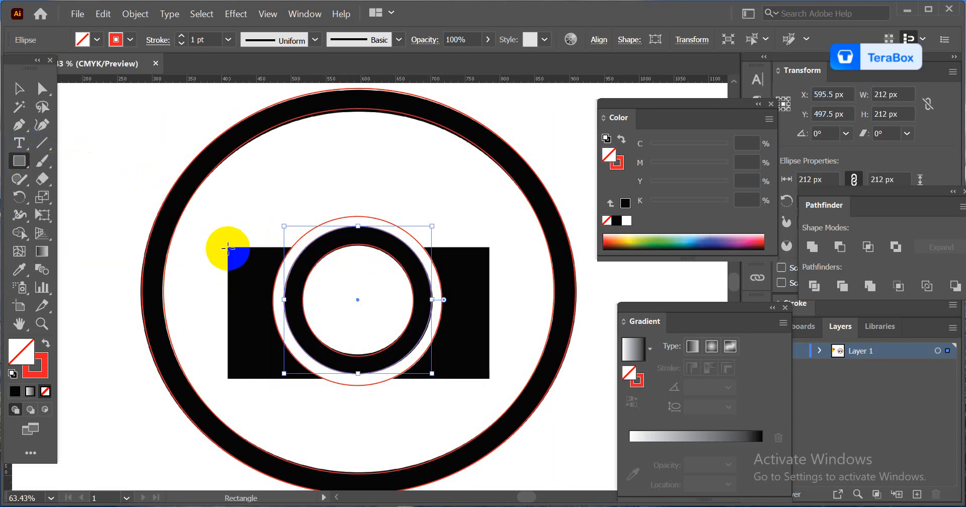
pyautogui.moveTo(228, 247); pyautogui.dragTo(488, 379)
pyautogui.moveTo(523, 424); pyautogui.dragTo(420, 411)
pyautogui.moveTo(379, 359); pyautogui.dragTo(165, 332)
# Step: Select all traced outlines and move them about 731 px right and 41 px down, beside the original logo
pyautogui.click(19, 88)
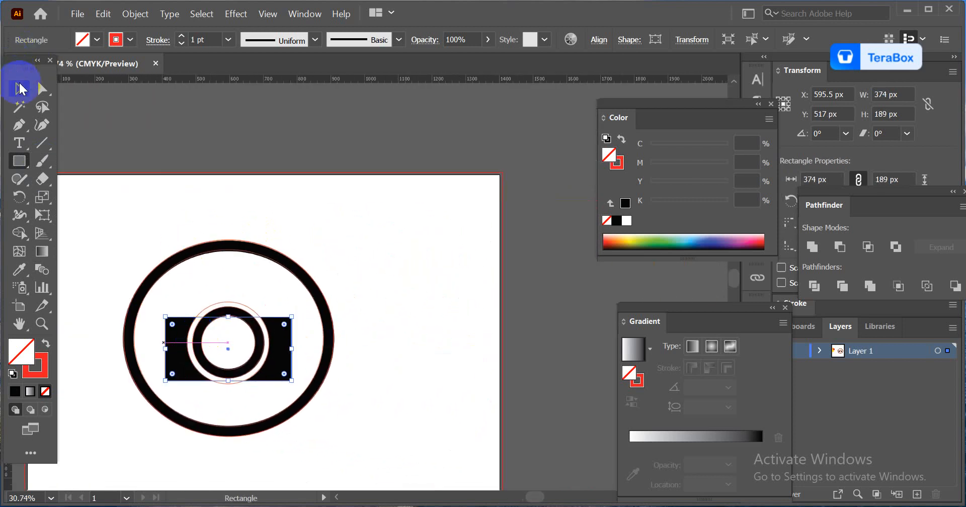
pyautogui.moveTo(159, 208); pyautogui.dragTo(301, 428)
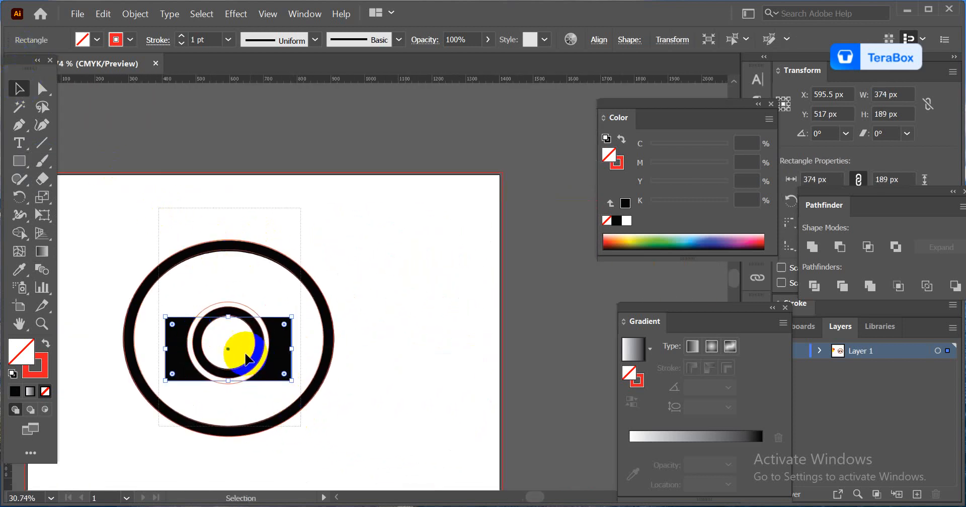
pyautogui.moveTo(216, 303); pyautogui.dragTo(462, 317)
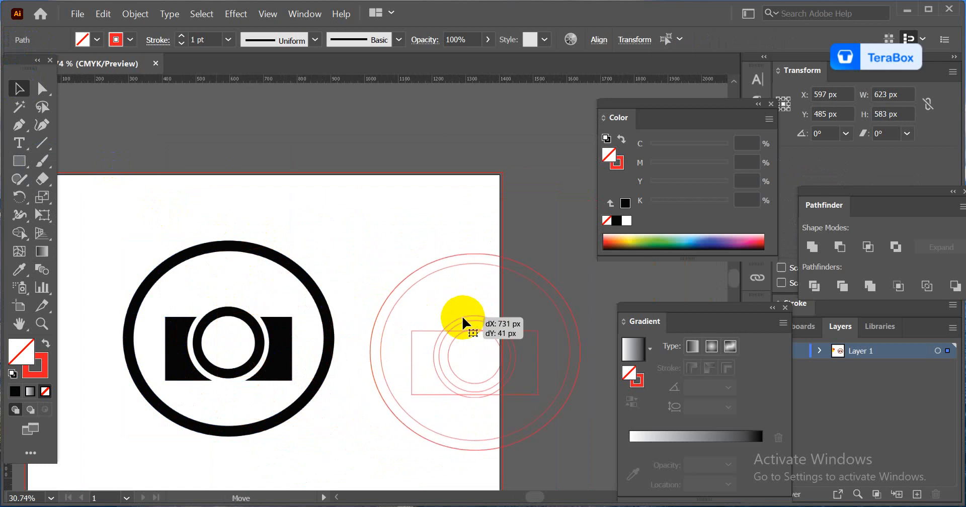
pyautogui.moveTo(447, 209); pyautogui.dragTo(447, 209)
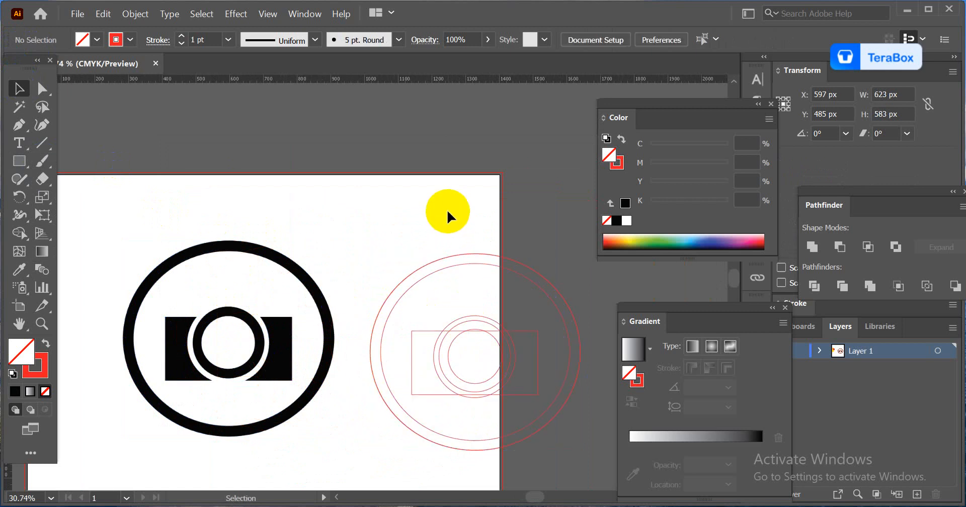
# Step: Fill the outermost ellipse with black sampled from the original logo's outer ring using the Eyedropper
pyautogui.click(456, 255)
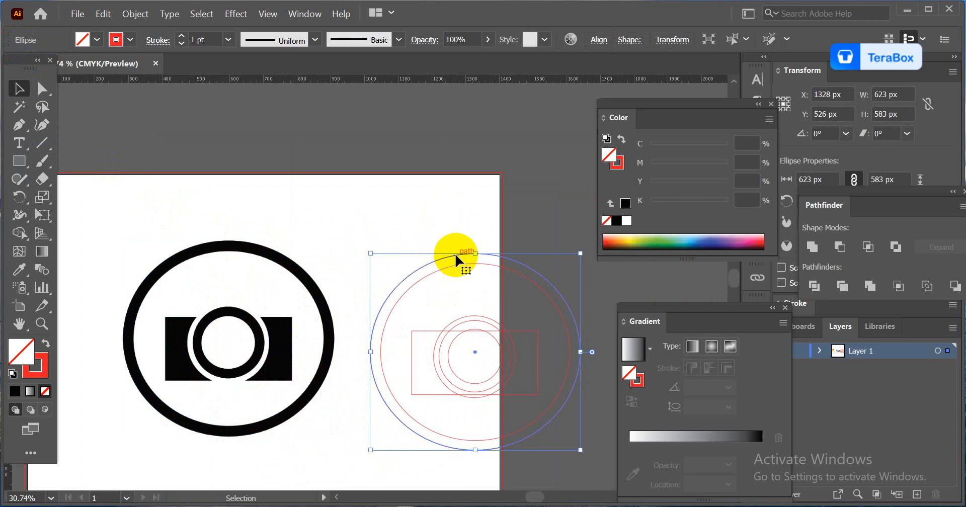
pyautogui.click(21, 271)
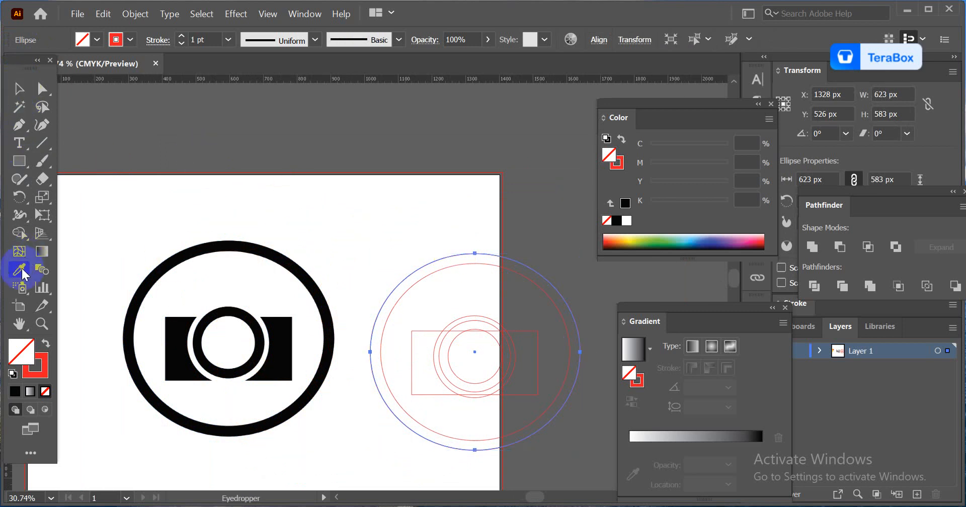
pyautogui.press('v')
pyautogui.press('i')
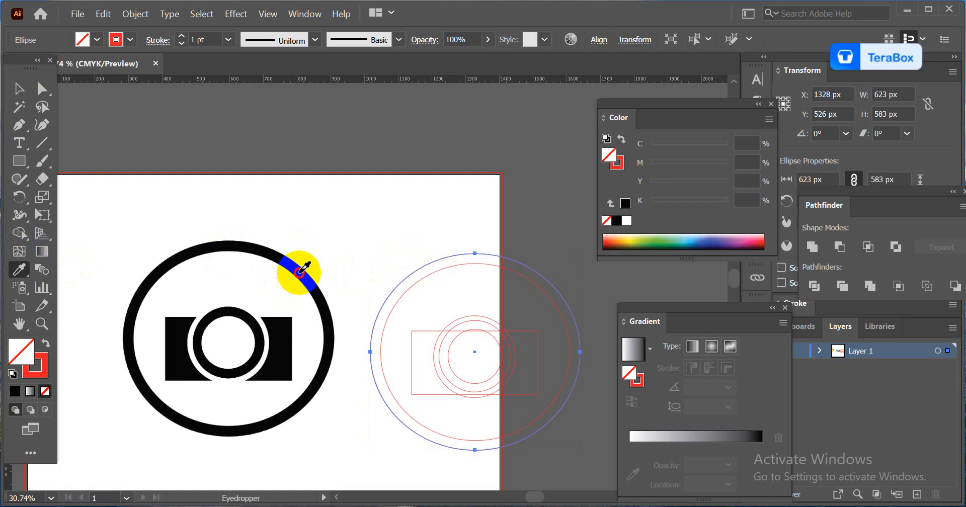
pyautogui.click(300, 272)
# Step: Fill the second large ellipse with white sampled from the artboard area around the original logo
pyautogui.press('v')
pyautogui.press('i')
pyautogui.click(412, 234)
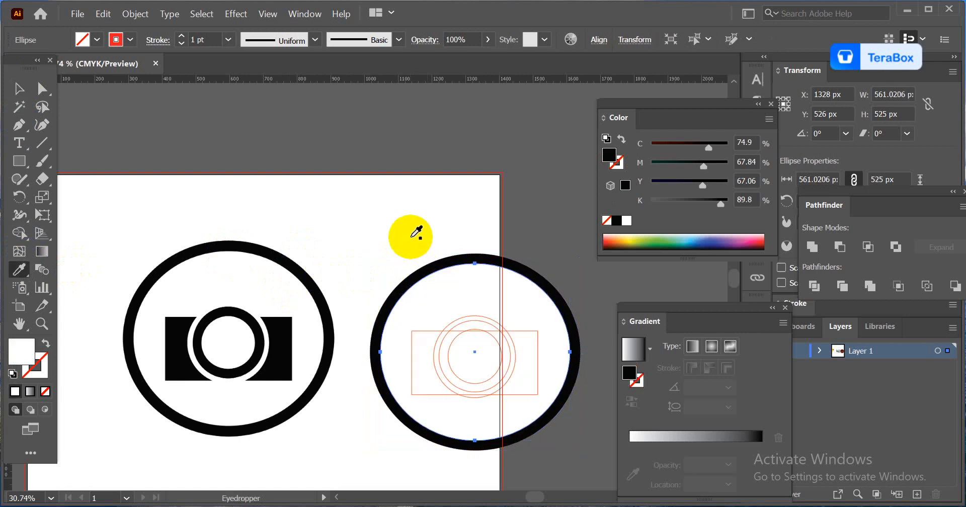
# Step: Fill the camera body rectangle with black sampled from the copy's outer ring
pyautogui.press('v')
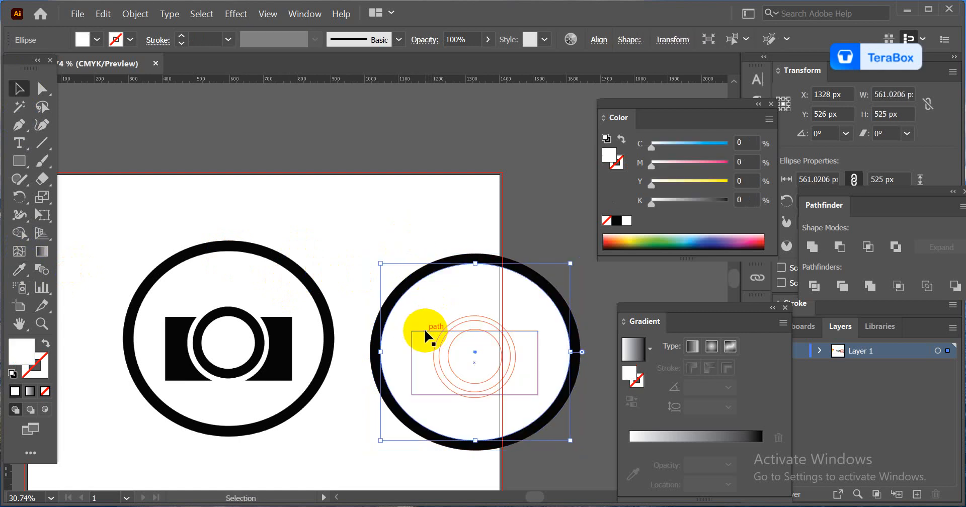
pyautogui.click(427, 334)
pyautogui.press('i')
pyautogui.click(431, 261)
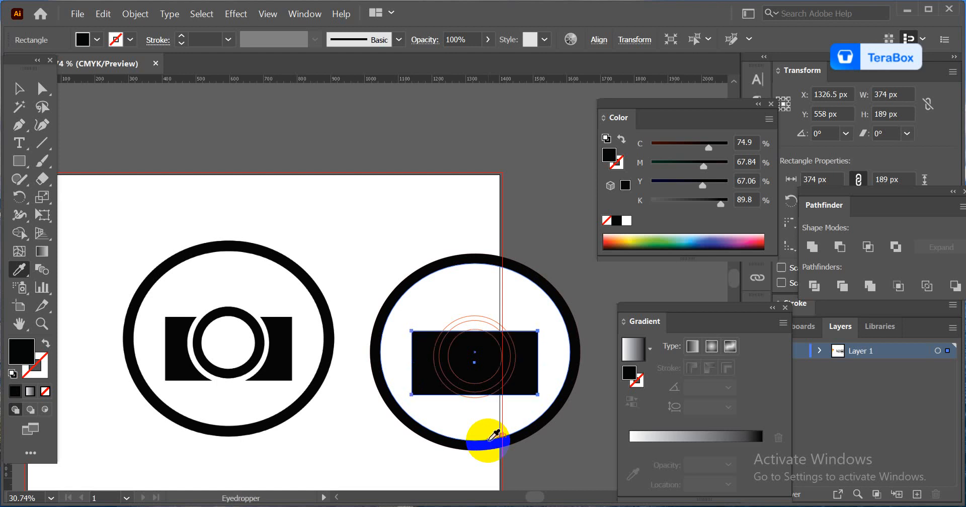
# Step: Fill the 243 px lens circle with white sampled from inside the original logo's ring
pyautogui.click(19, 89)
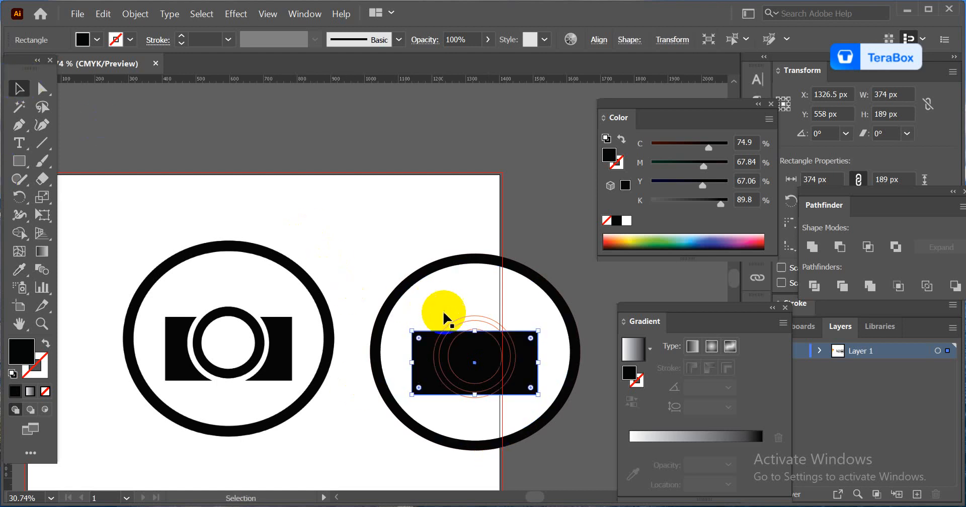
pyautogui.click(450, 327)
pyautogui.click(19, 269)
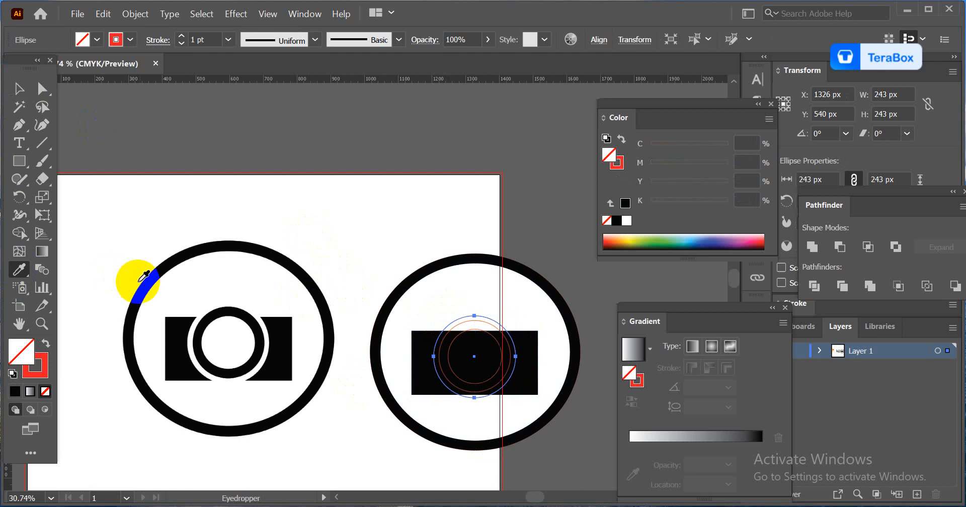
pyautogui.click(192, 290)
# Step: Fill the 212 px lens circle with black sampled from the original logo's lens ring
pyautogui.click(19, 88)
pyautogui.click(215, 173)
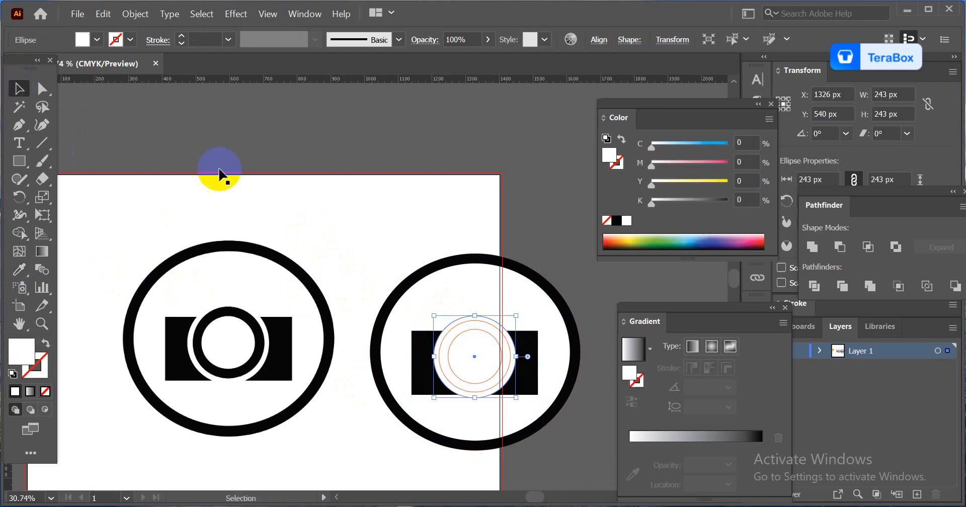
pyautogui.click(458, 336)
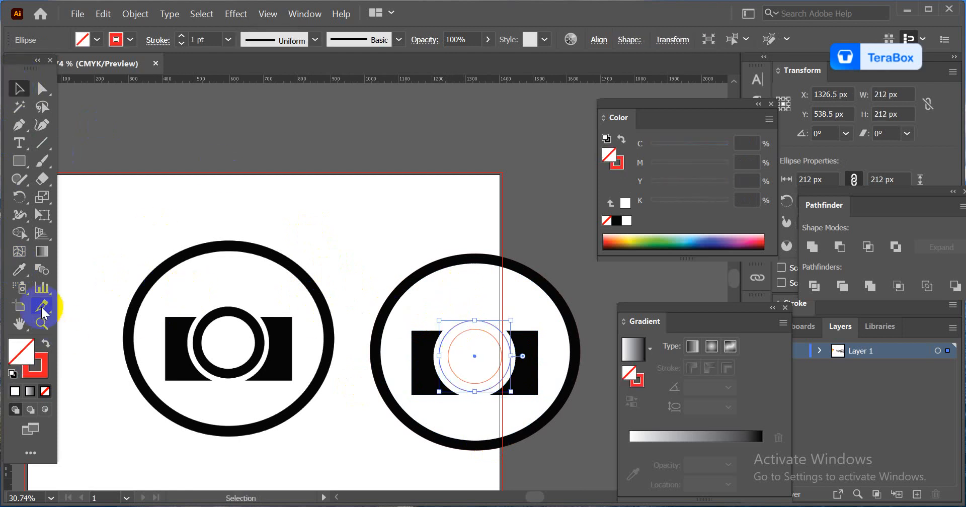
pyautogui.click(19, 269)
pyautogui.click(217, 281)
pyautogui.click(250, 280)
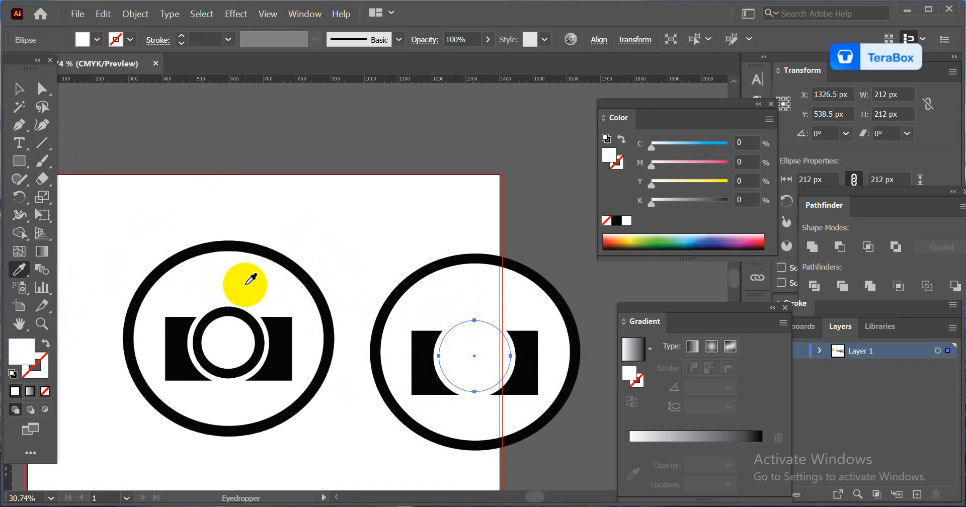
pyautogui.click(230, 312)
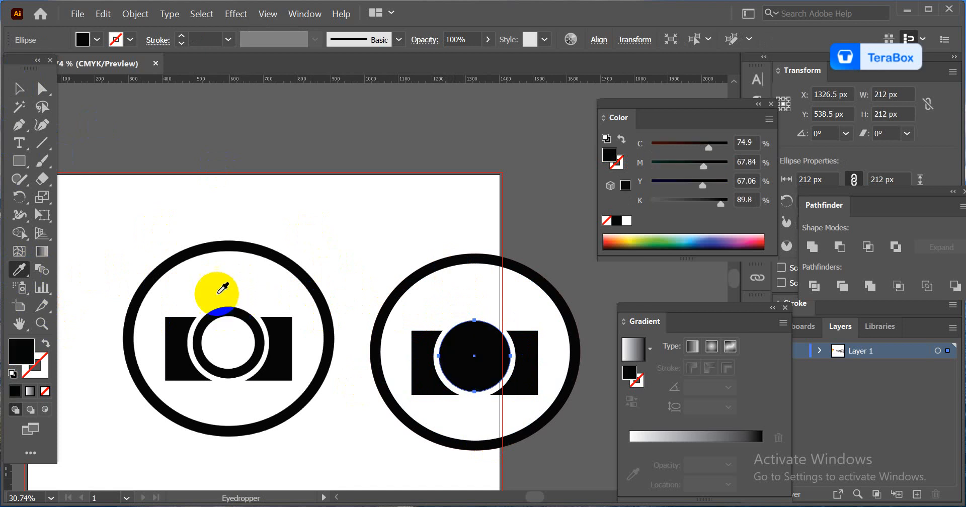
# Step: Select the hidden innermost lens circle in Outline view, return to Preview and bring the circle to the front
pyautogui.click(19, 89)
pyautogui.click(609, 394)
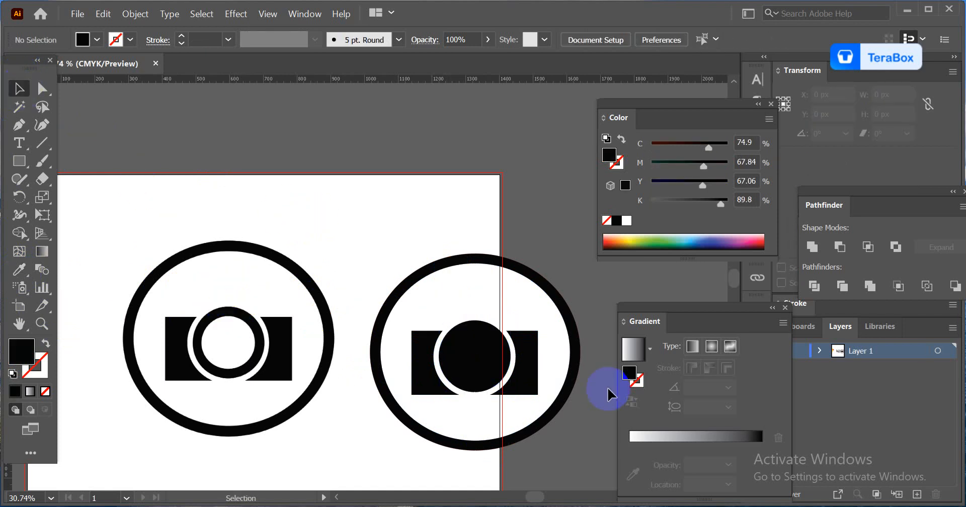
pyautogui.hotkey('ctrl', 'y')
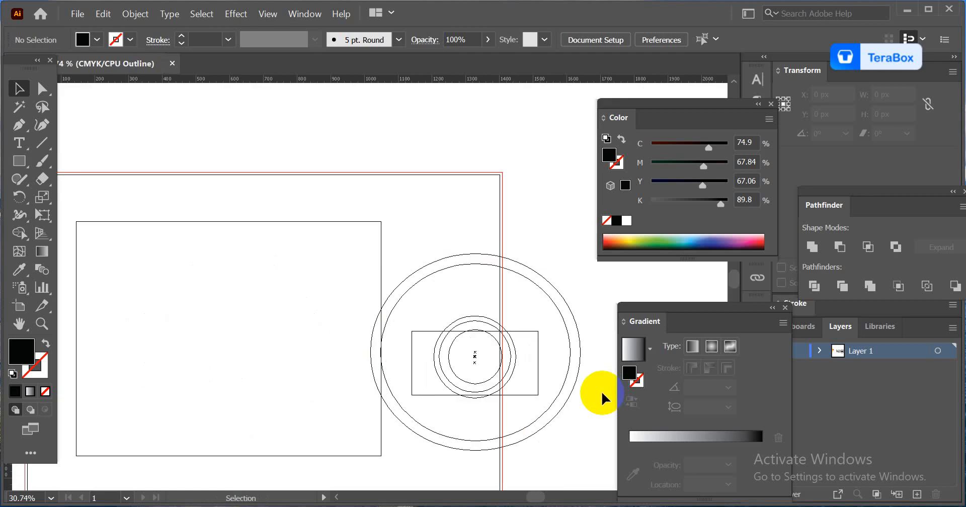
pyautogui.click(449, 357)
pyautogui.hotkey('ctrl', 'y')
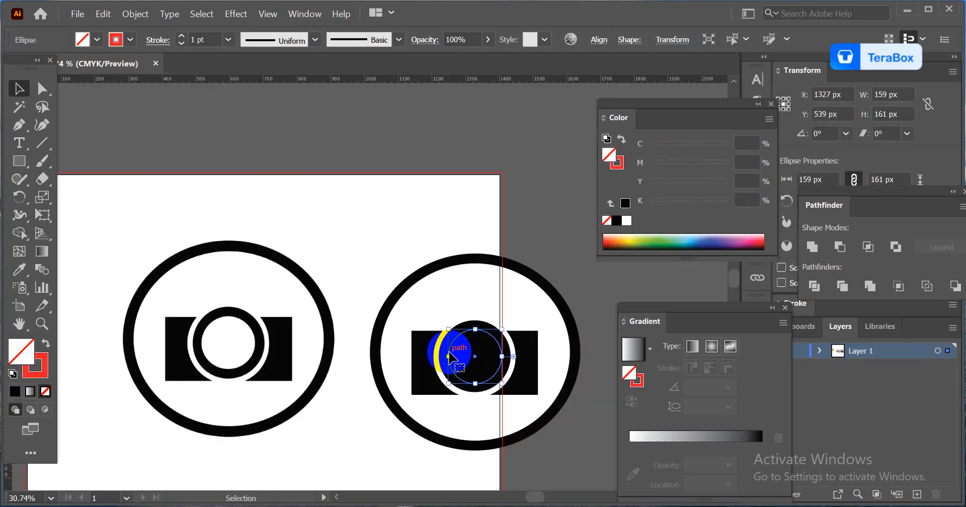
pyautogui.rightClick(449, 357)
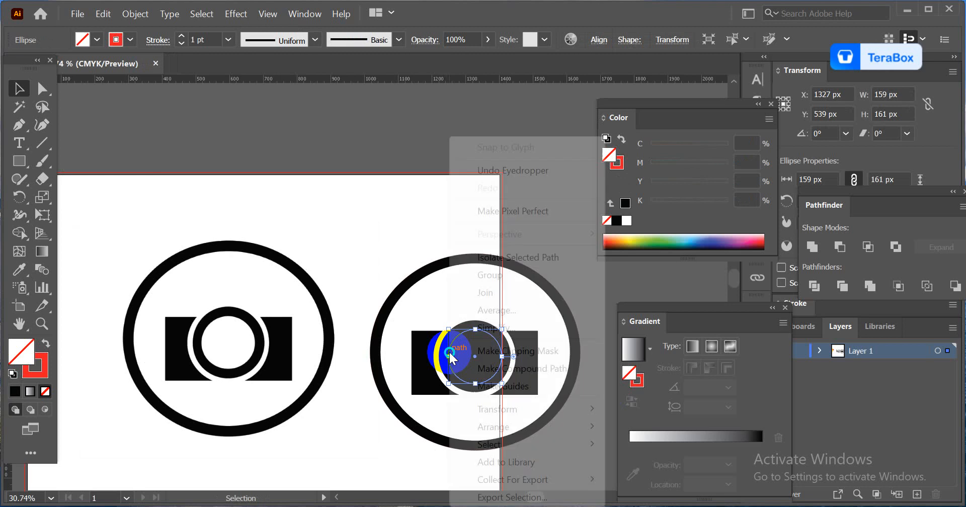
pyautogui.moveTo(498, 432)
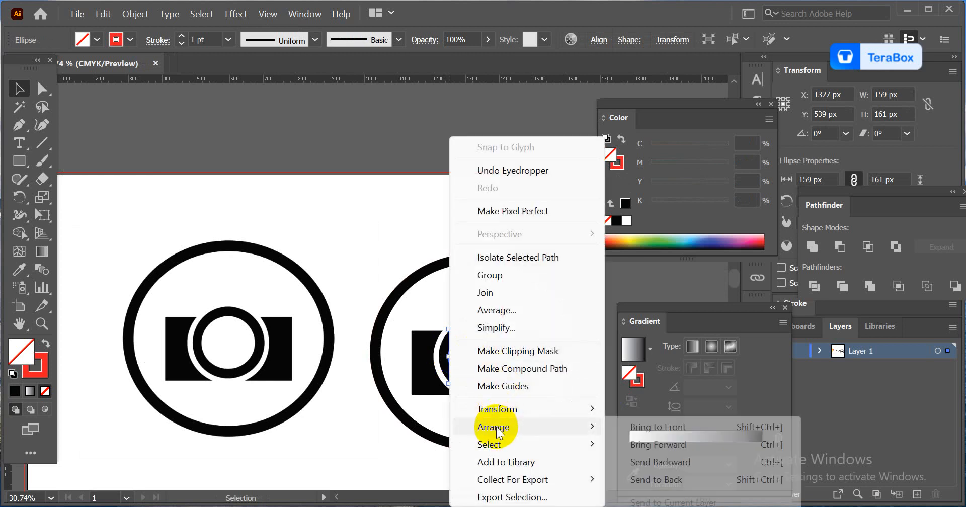
pyautogui.click(666, 428)
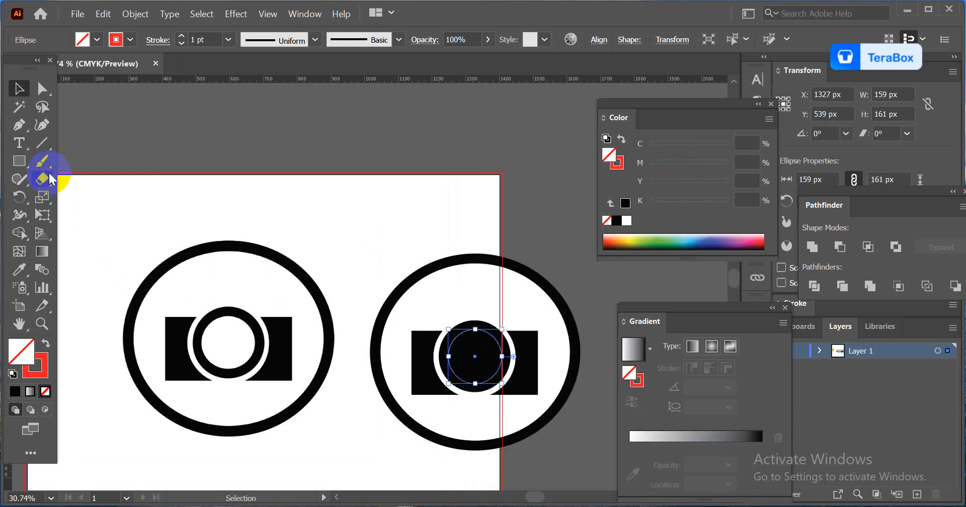
# Step: Fill the innermost lens circle with white sampled from the original lens, and deselect it
pyautogui.click(19, 269)
pyautogui.click(203, 340)
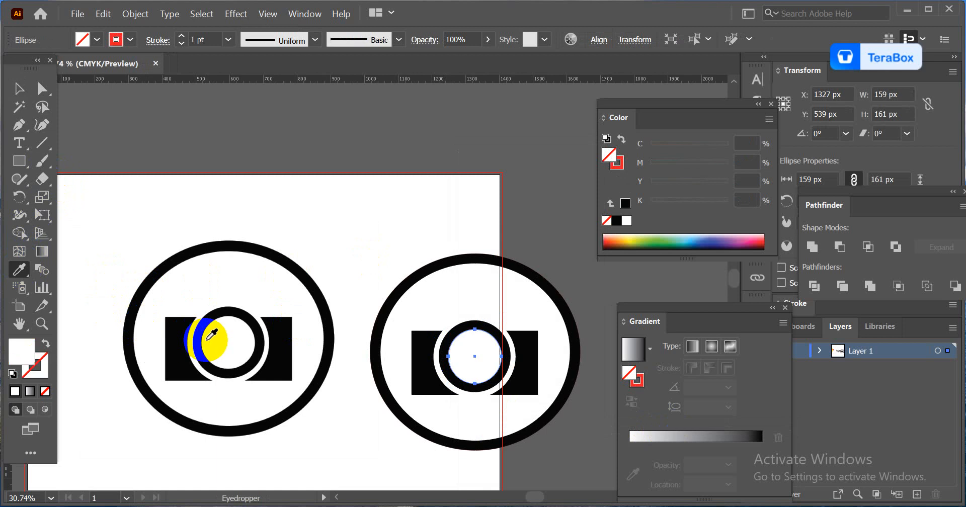
pyautogui.click(19, 89)
pyautogui.click(302, 162)
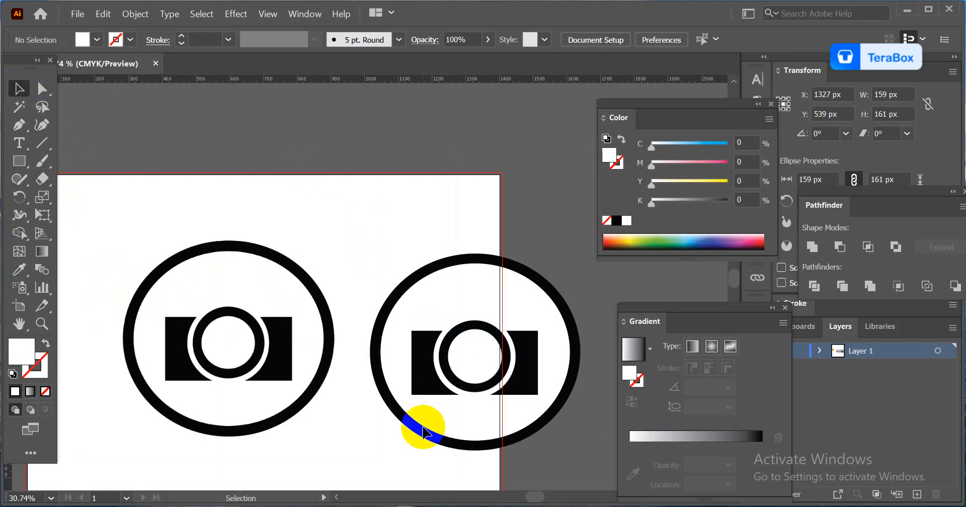
# Step: Switch to File Explorer and select all six camera logo images in New folder
pyautogui.click(359, 505)
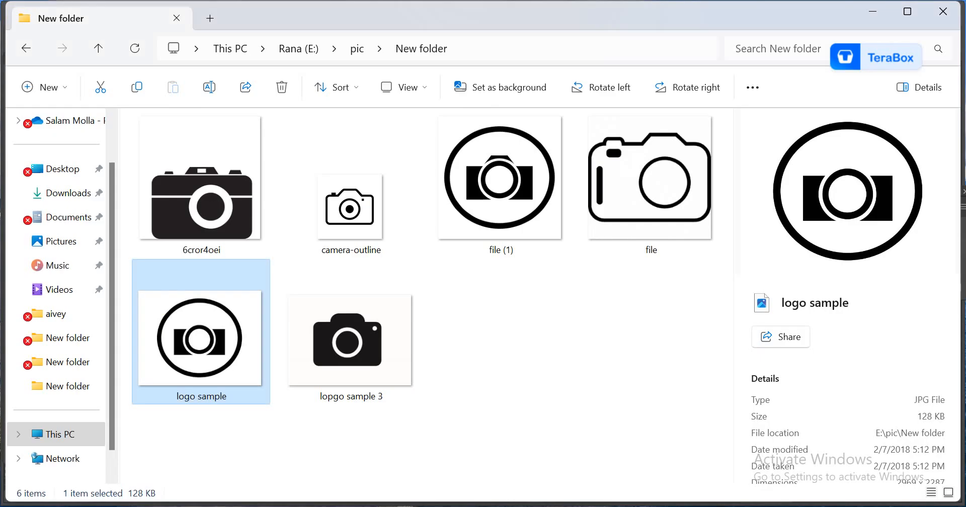
pyautogui.moveTo(659, 396); pyautogui.dragTo(198, 148)
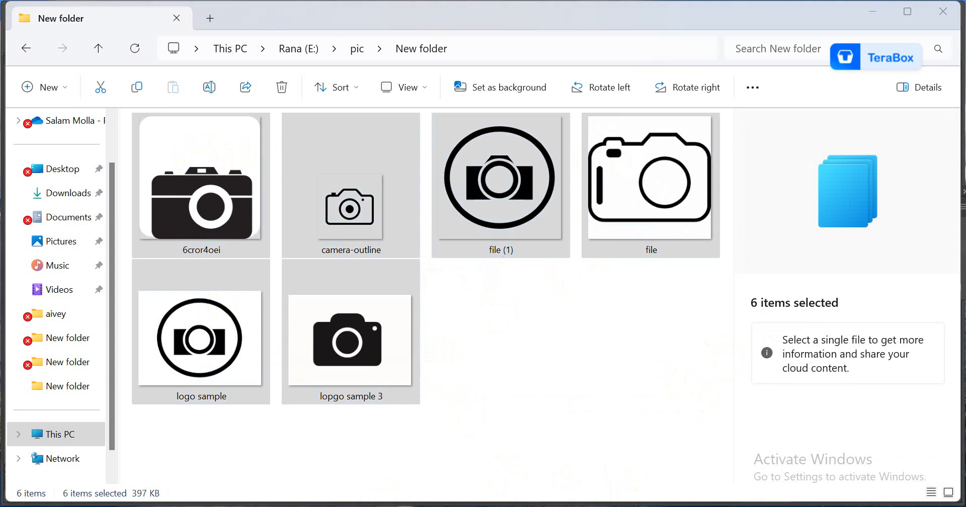
pyautogui.click(764, 506)
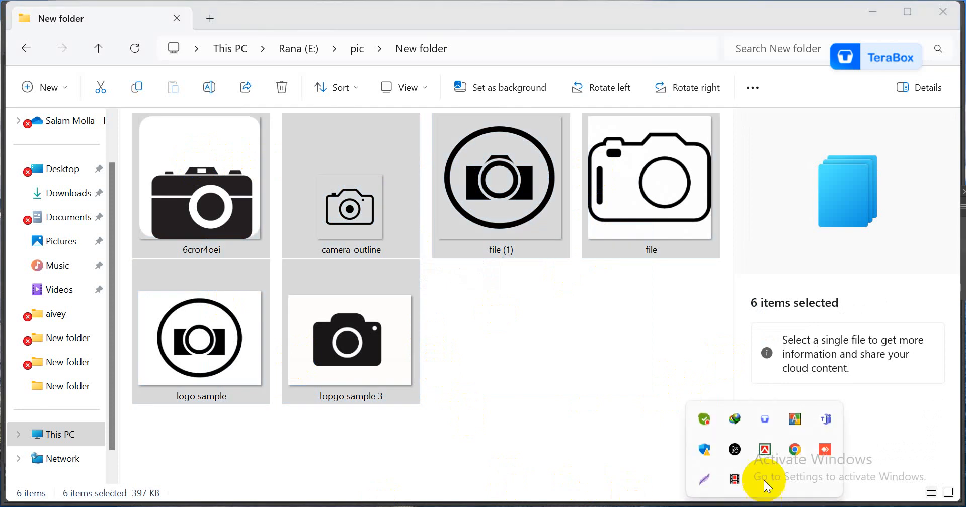
pyautogui.click(736, 474)
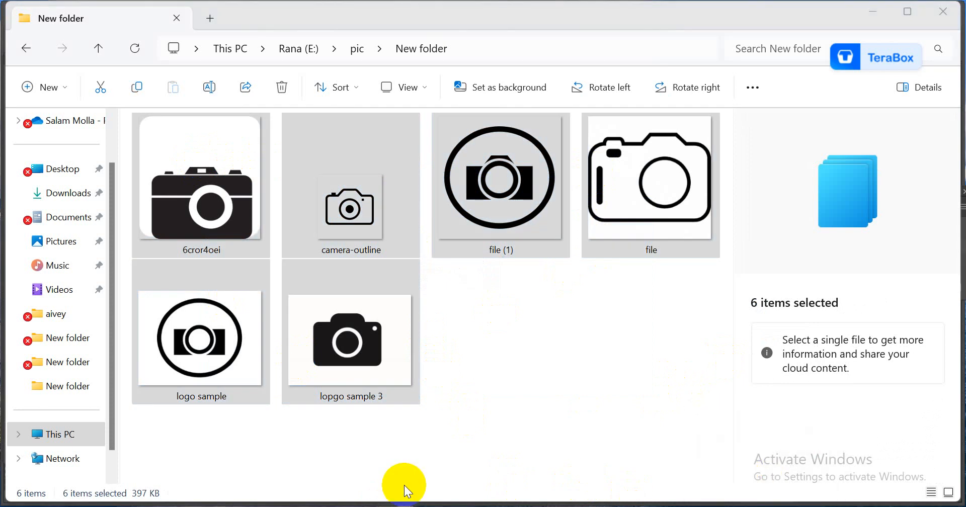